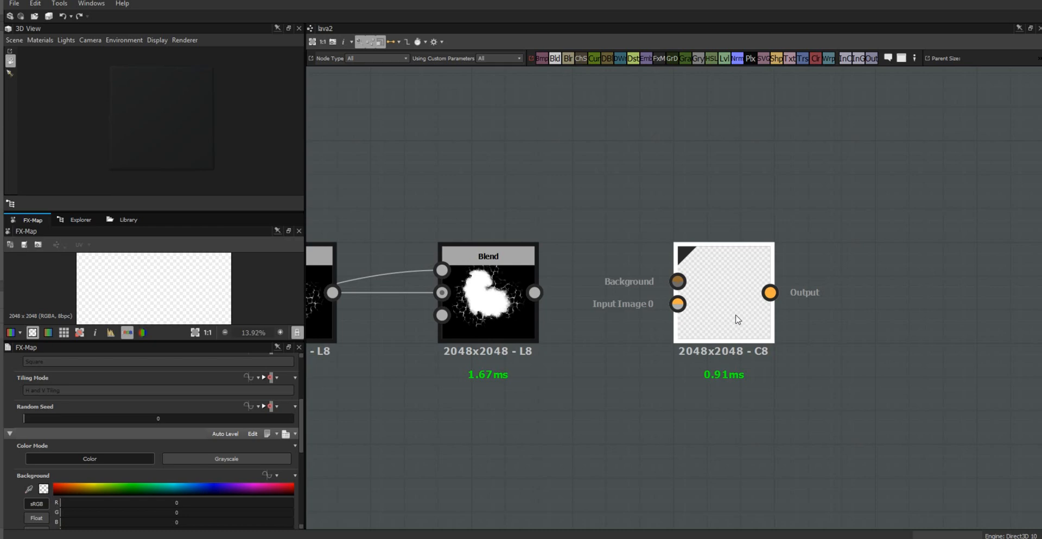
- Switch the FX-Map node to grayscale and connect the last Blend node's output to its Input Image 0
click(259, 458)
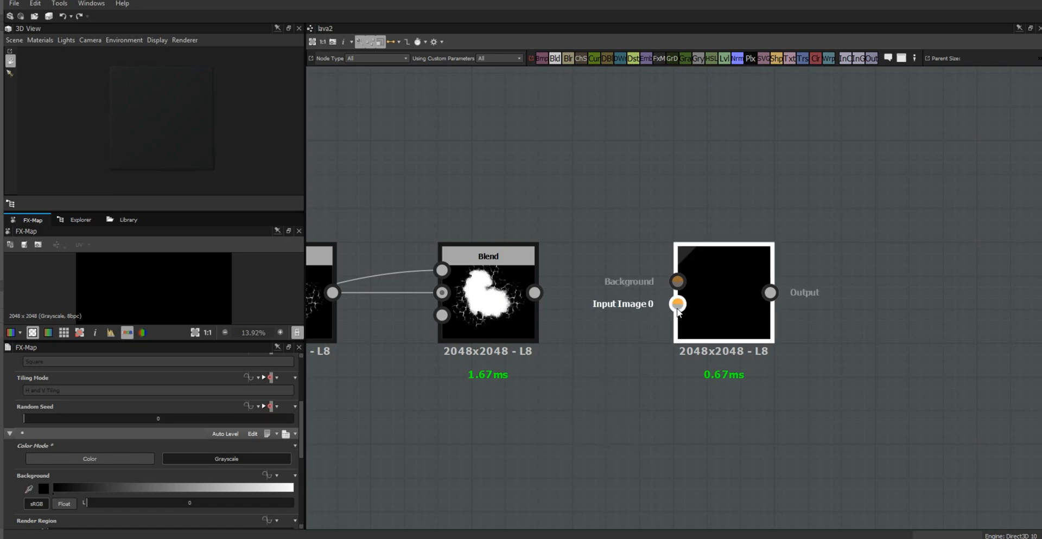
drag(677, 304, 539, 300)
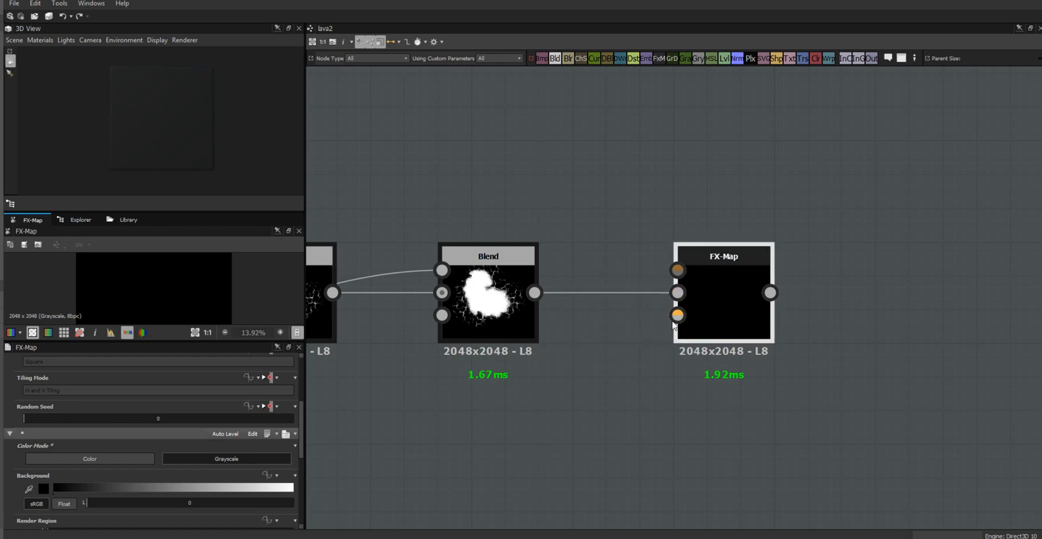
- Open the FX-Map node for editing and add a second Quadrant node below the existing one
right_click(722, 287)
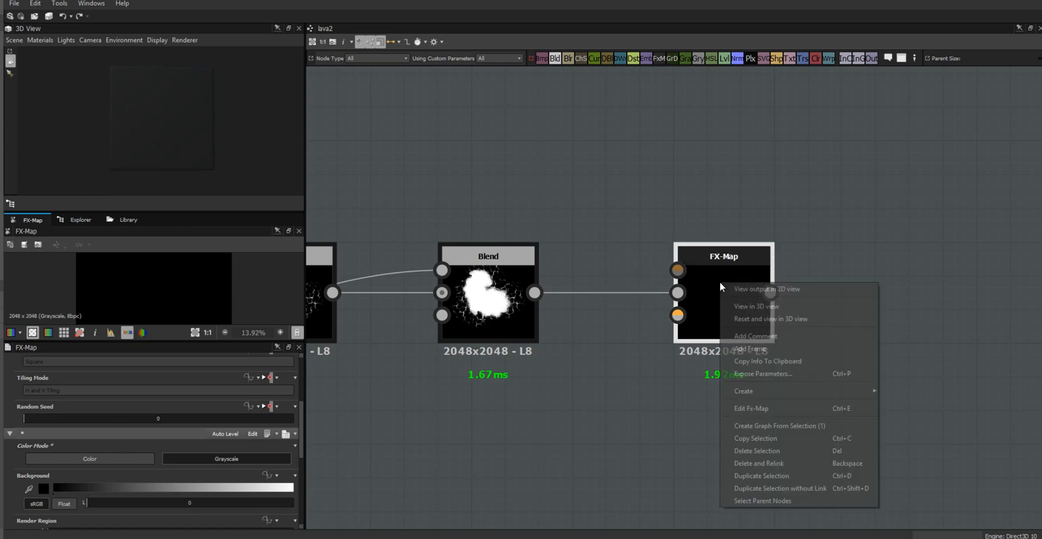
click(746, 409)
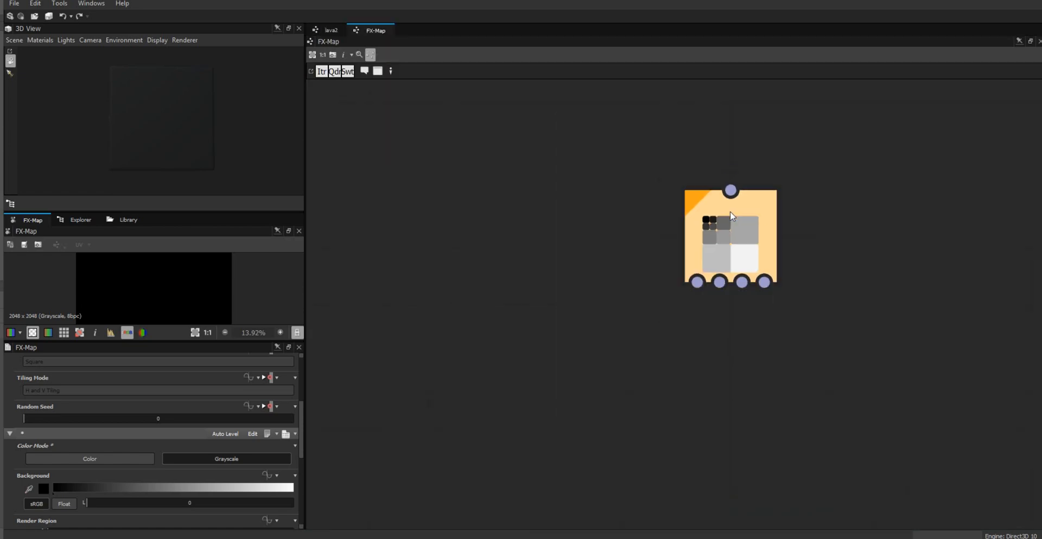
middle_drag(790, 326, 748, 255)
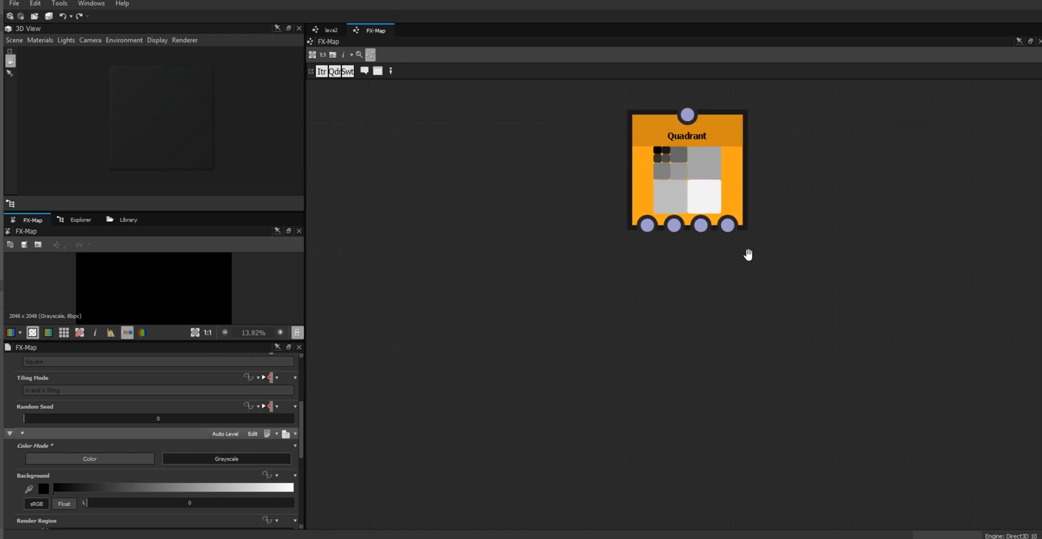
scroll(804, 288, down, 1)
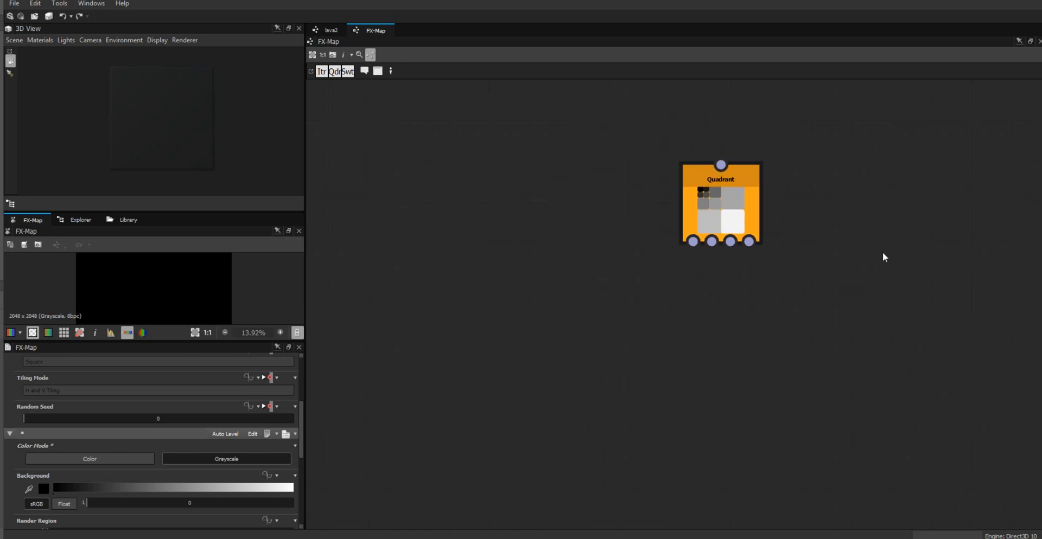
right_click(827, 183)
mouse_move(841, 186)
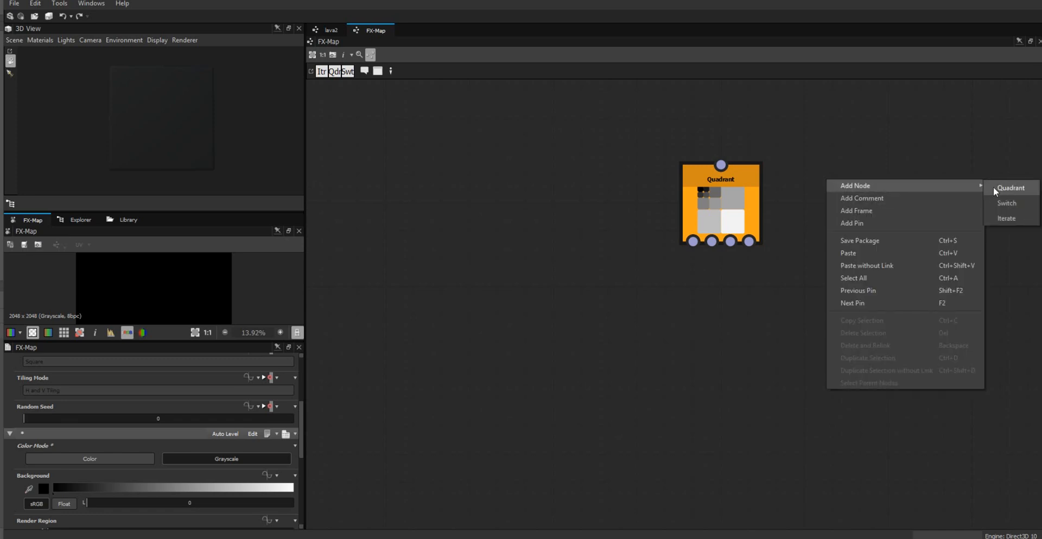
click(1010, 188)
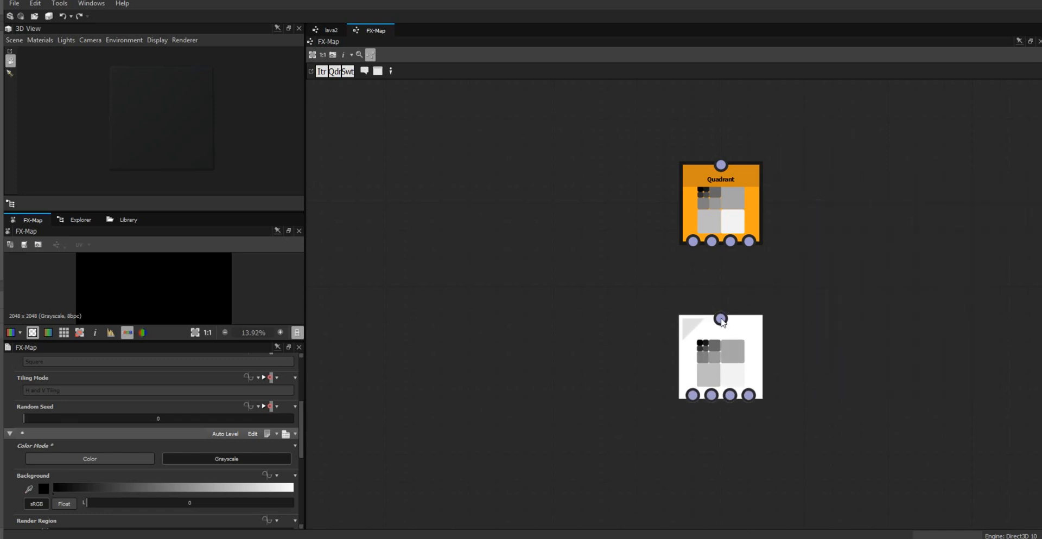
- Connect all four outputs of the root Quadrant to the input of the new Quadrant below it
click(721, 320)
drag(692, 242, 716, 317)
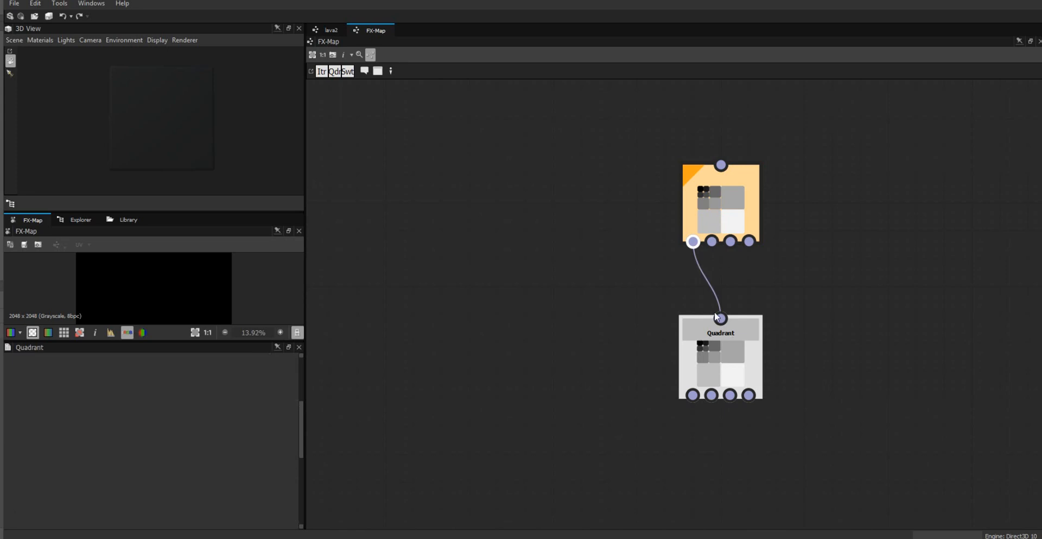
drag(711, 241, 721, 318)
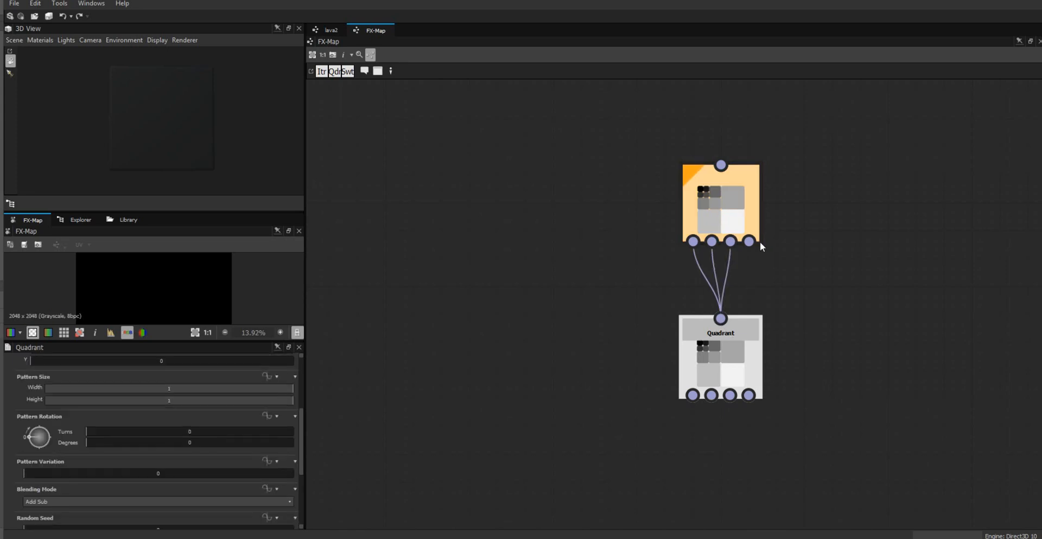
drag(749, 242, 721, 319)
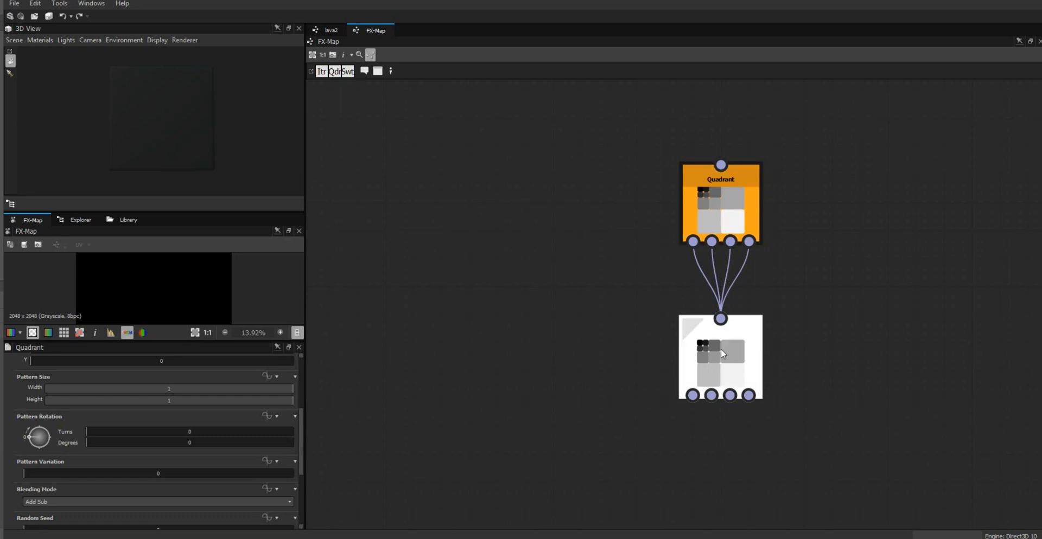
- Paste another Quadrant as a third level under the second one and tighten the spacing of the chain
right_click(838, 171)
click(875, 226)
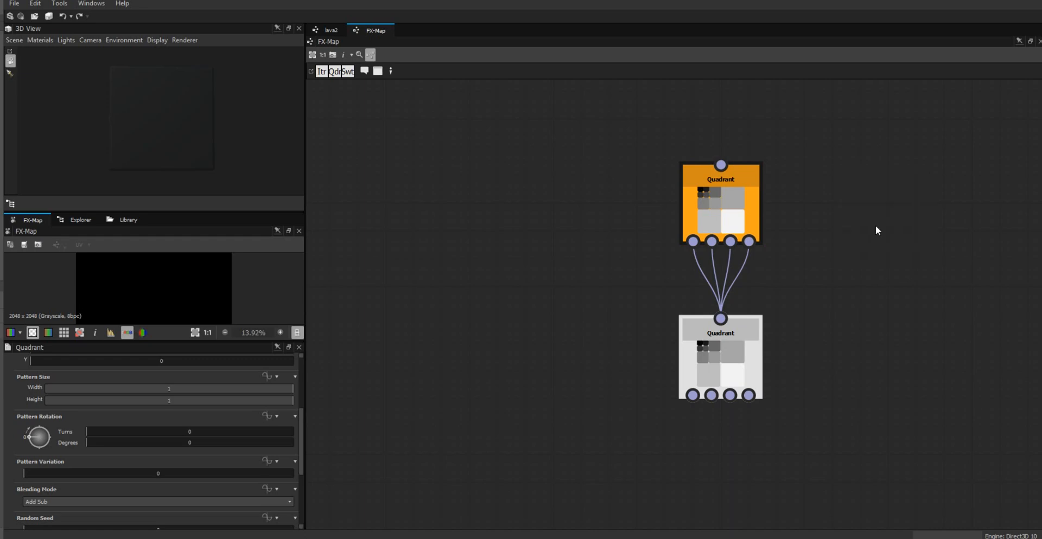
key(ctrl+v)
drag(730, 354, 729, 326)
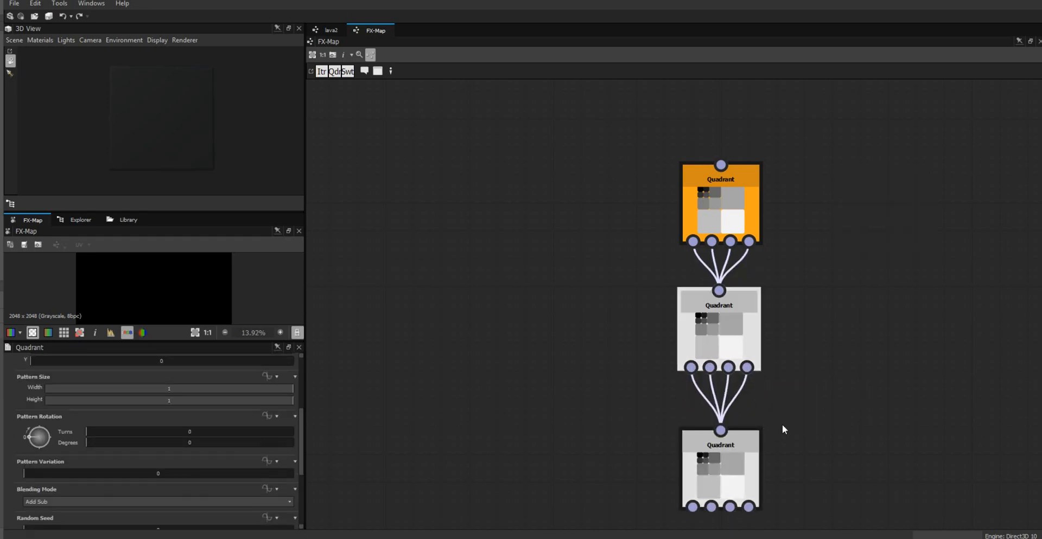
middle_drag(783, 425, 797, 304)
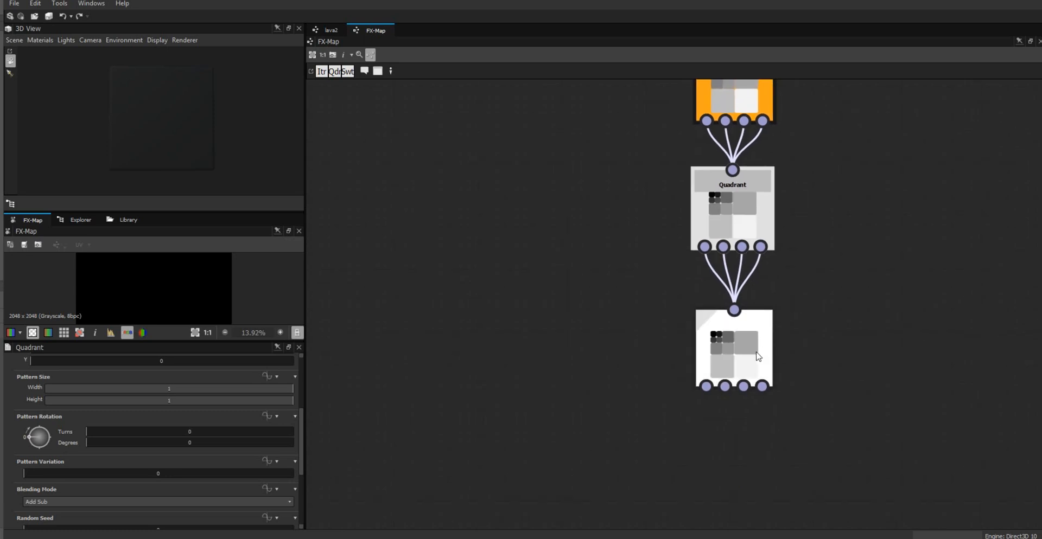
drag(756, 354, 754, 340)
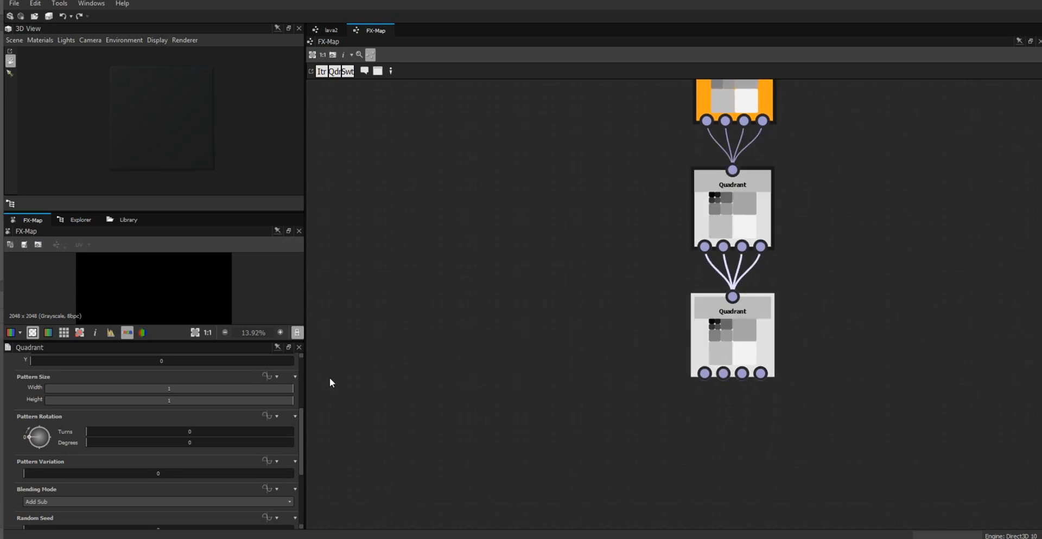
- Set the bottom Quadrant's pattern to Input Image and enlarge the 2D preview to show the whole FX-Map output
drag(301, 448, 301, 407)
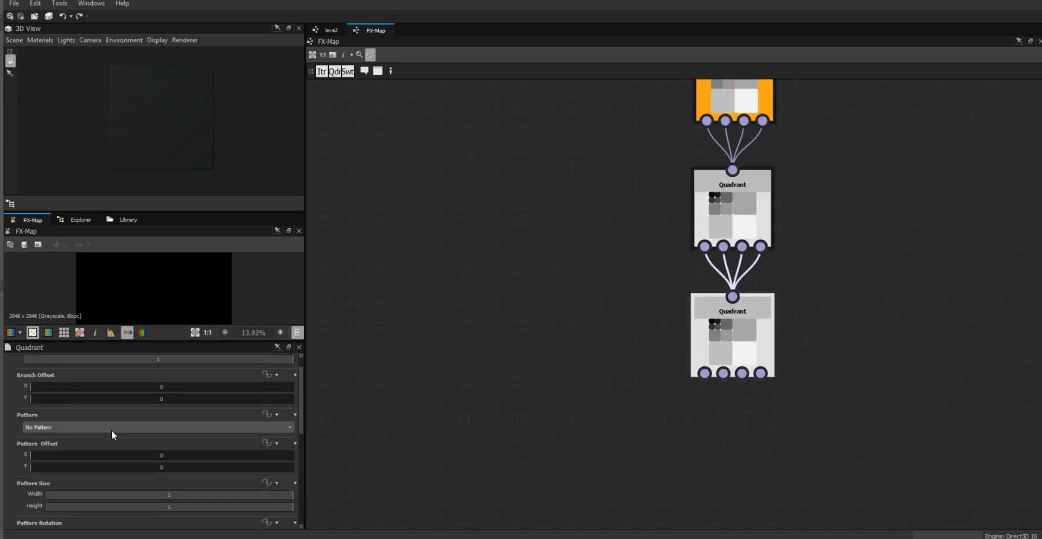
click(289, 427)
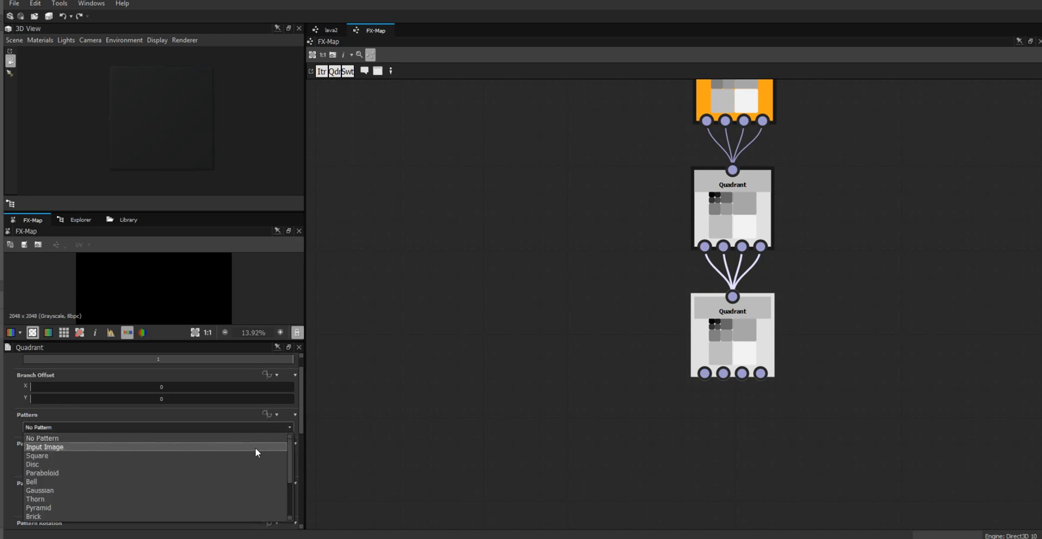
click(256, 447)
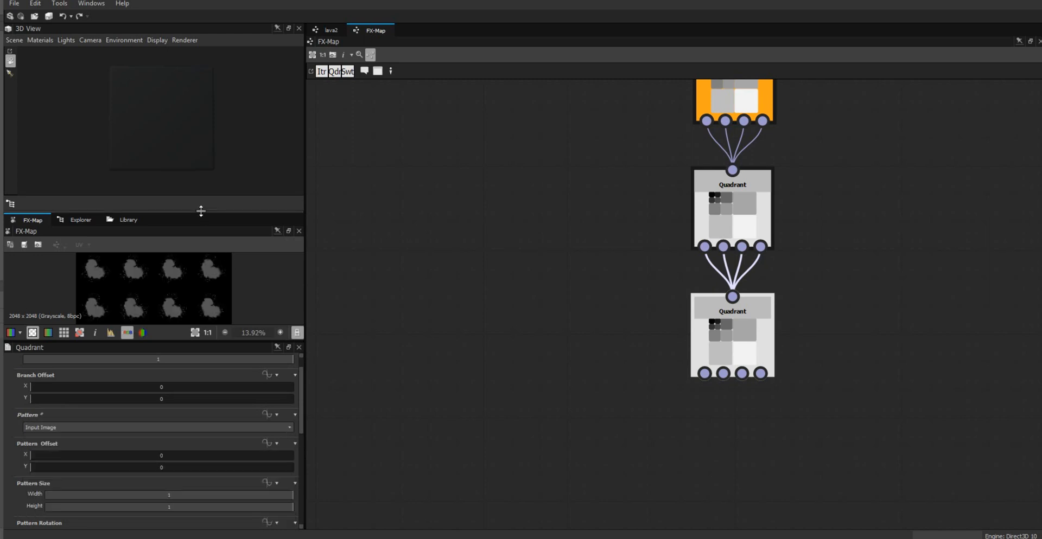
drag(201, 213, 212, 125)
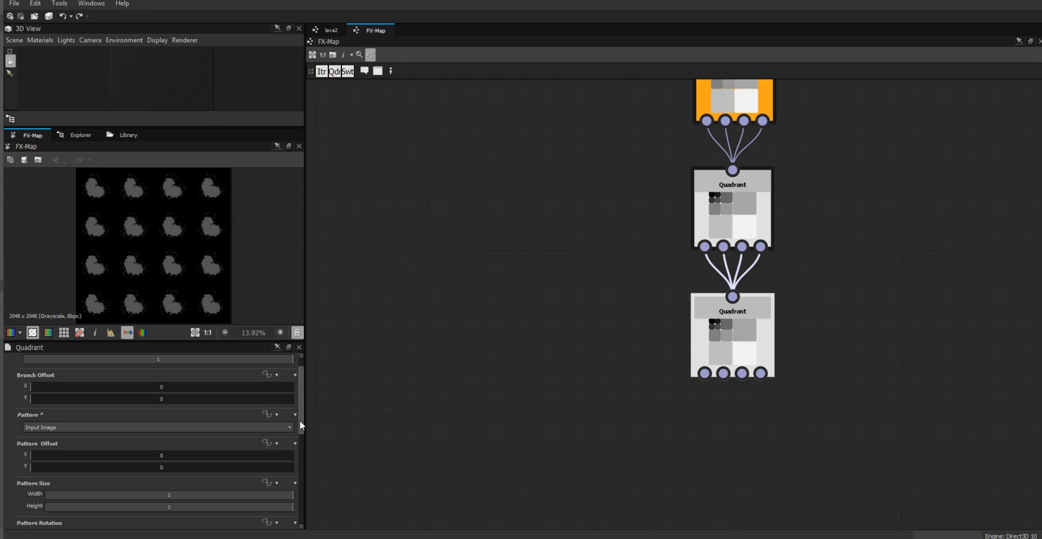
drag(299, 421, 298, 447)
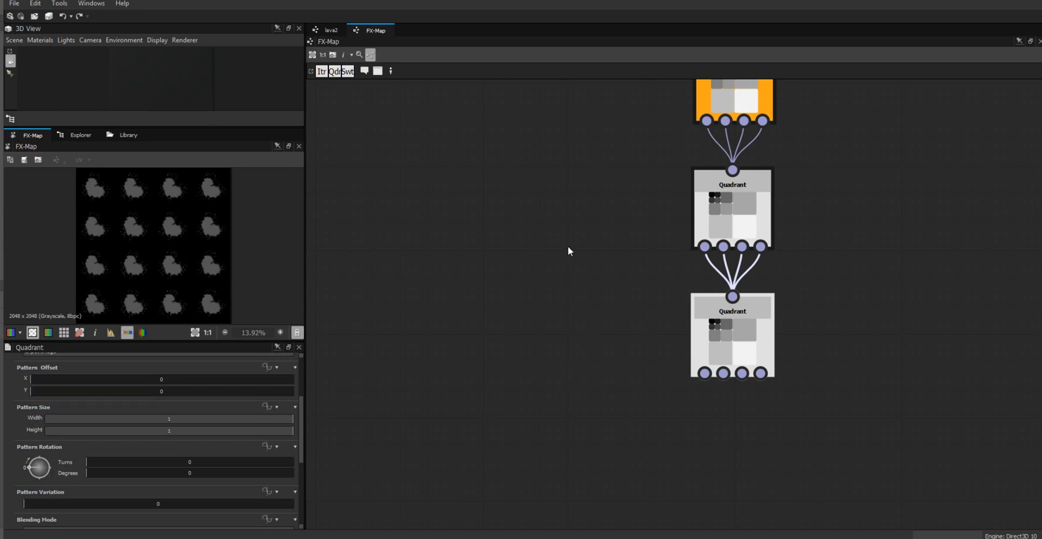
- Return to the lava2 graph, and in Substance Player examine the finished lavaFlow_1 animation up close
click(328, 30)
middle_drag(612, 398, 640, 308)
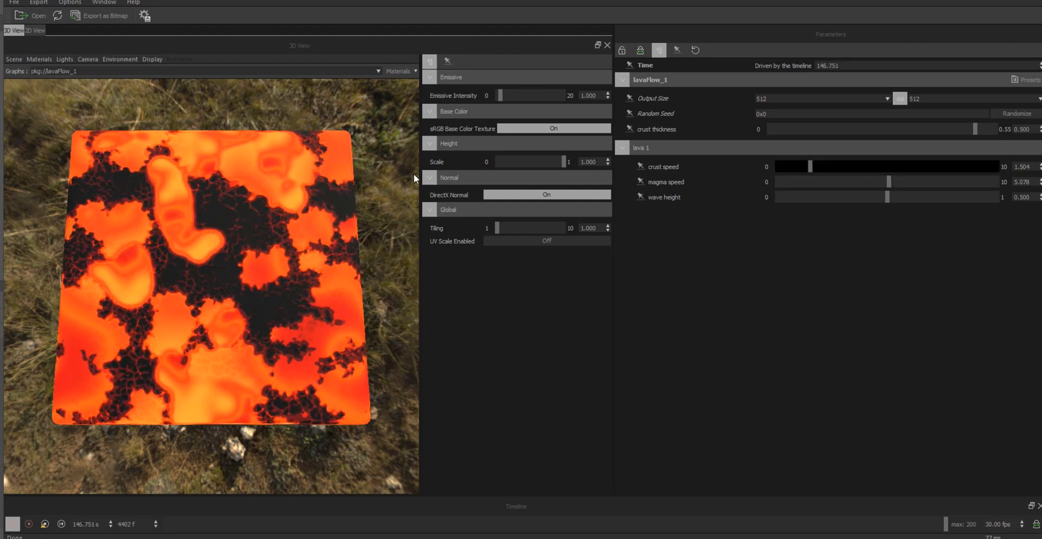
scroll(206, 233, up, 5)
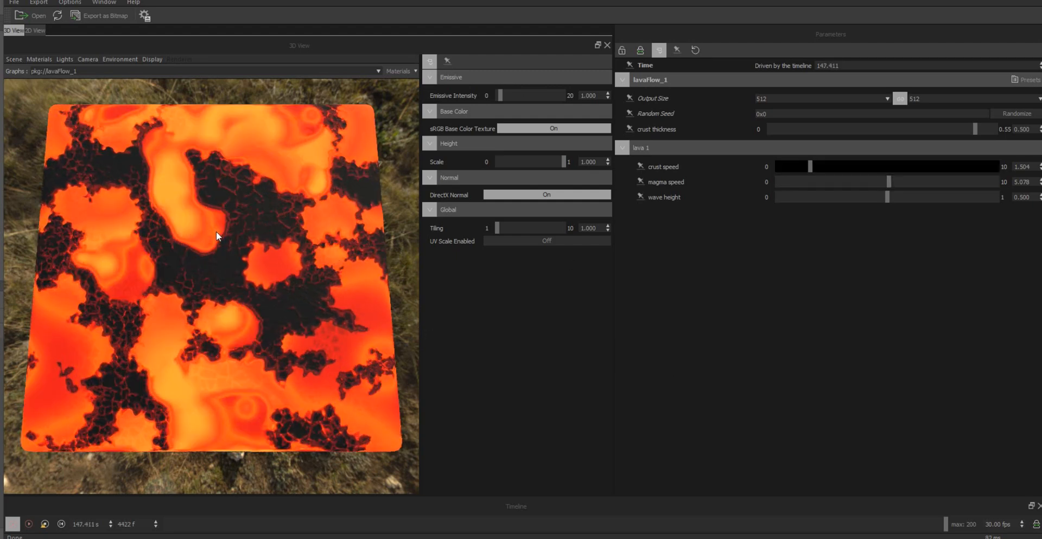
scroll(210, 210, up, 2)
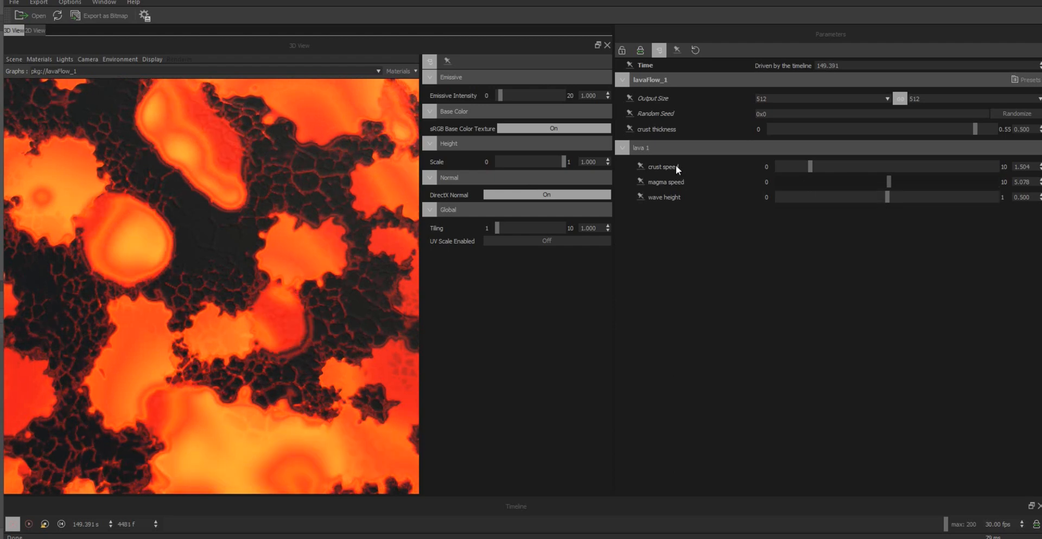
- Set lavaFlow_1's crust speed to about 3.8 and try magma speeds of about 1.6 and 4.1 before lowering it again
drag(889, 181, 811, 187)
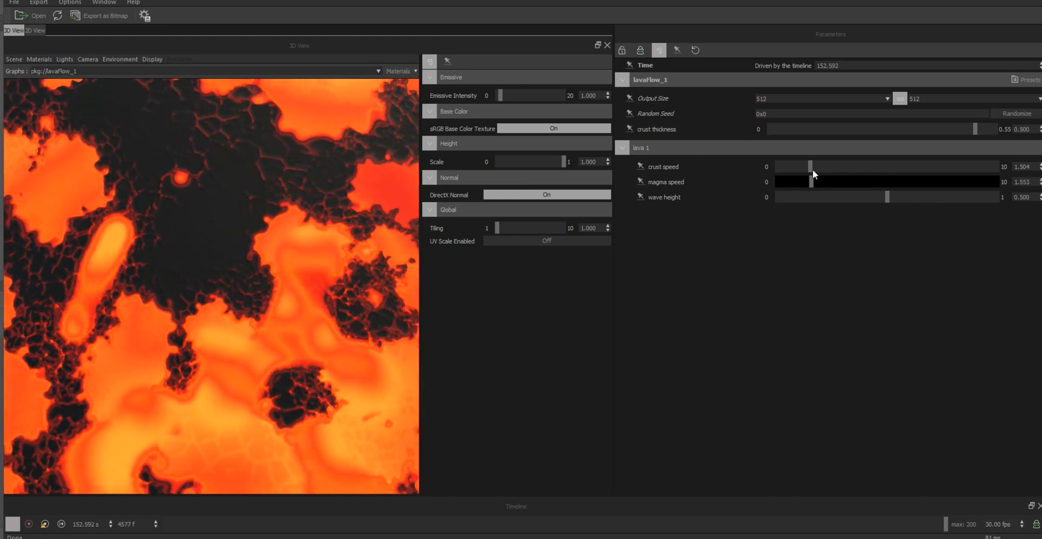
drag(809, 165, 861, 173)
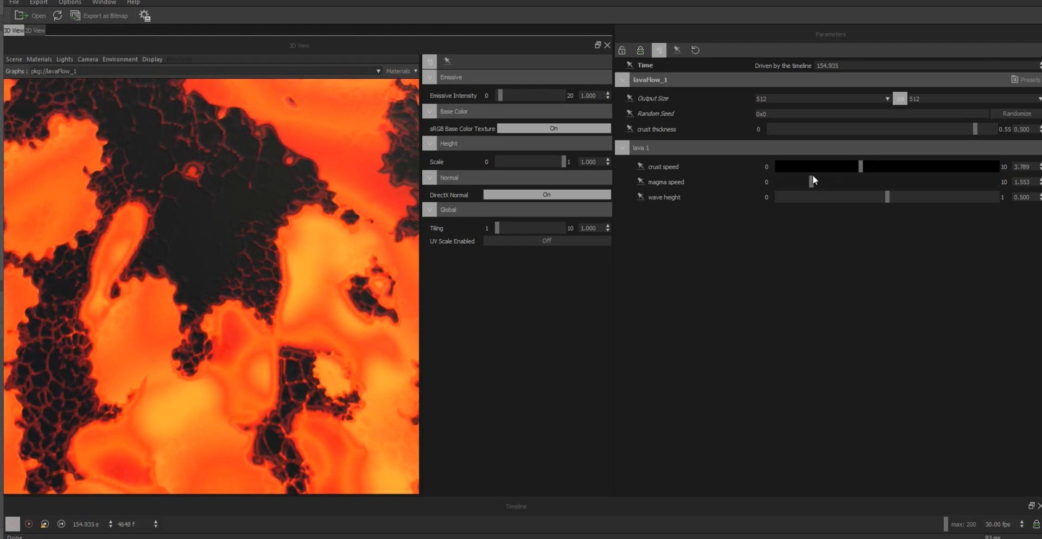
drag(819, 180, 867, 180)
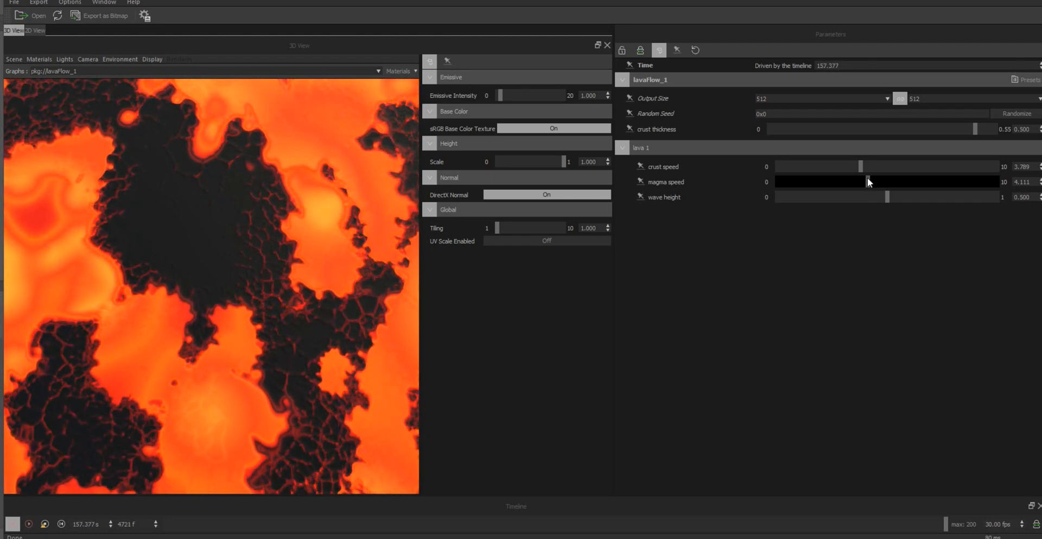
drag(868, 179, 822, 189)
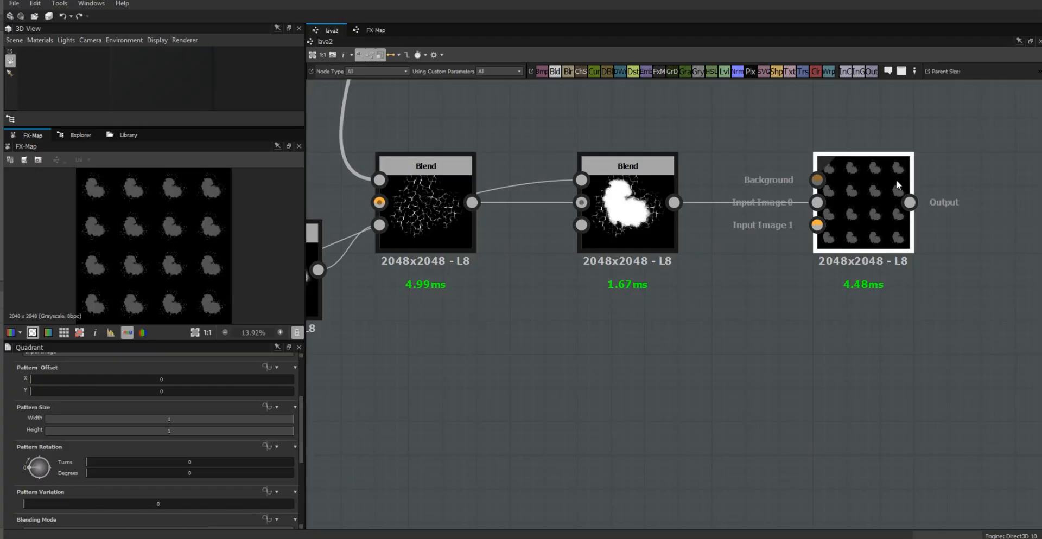
- In Substance Designer, add a Float1 input parameter to the lava2 graph and give it the identifier "crust speed"
click(372, 425)
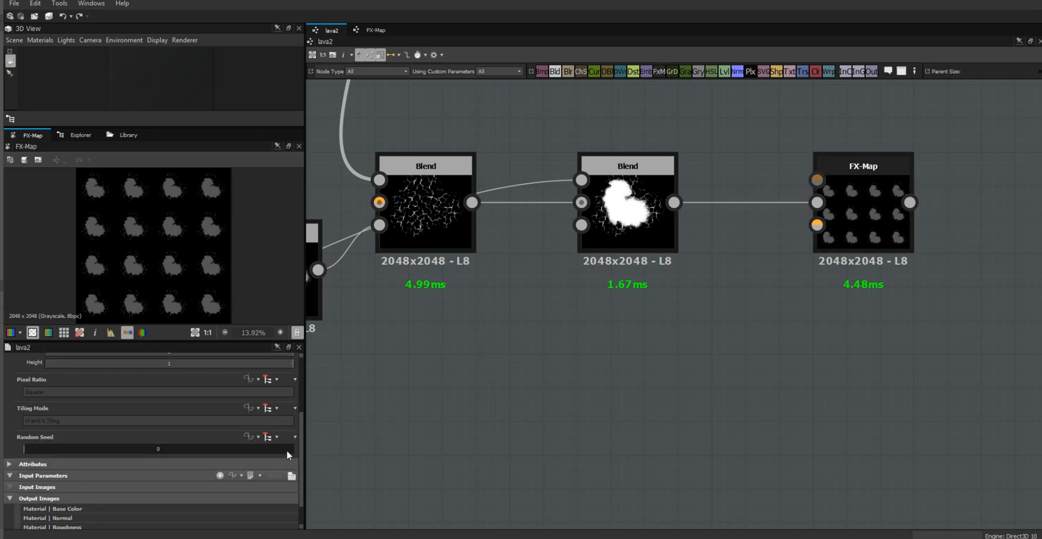
click(220, 476)
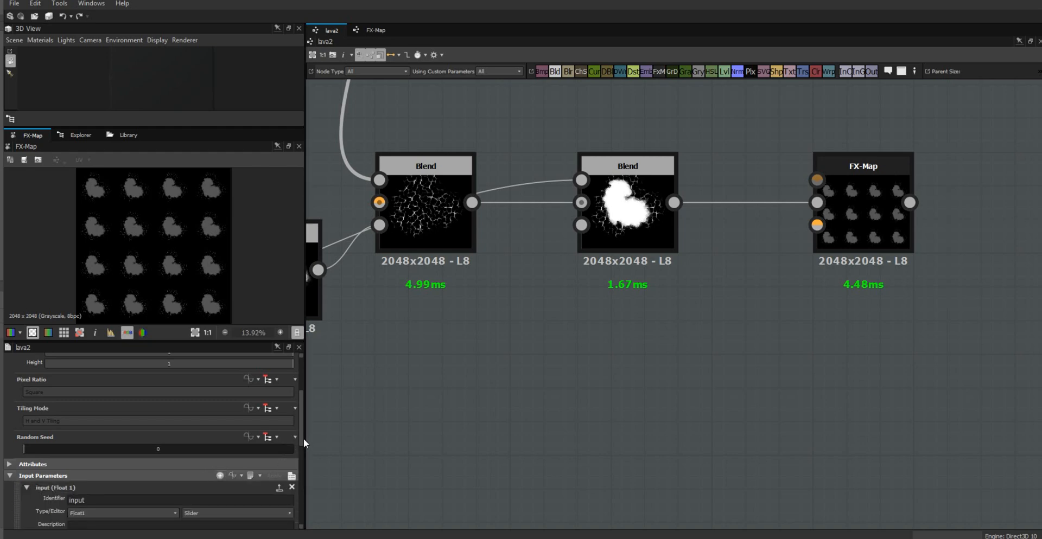
scroll(303, 452, down, 3)
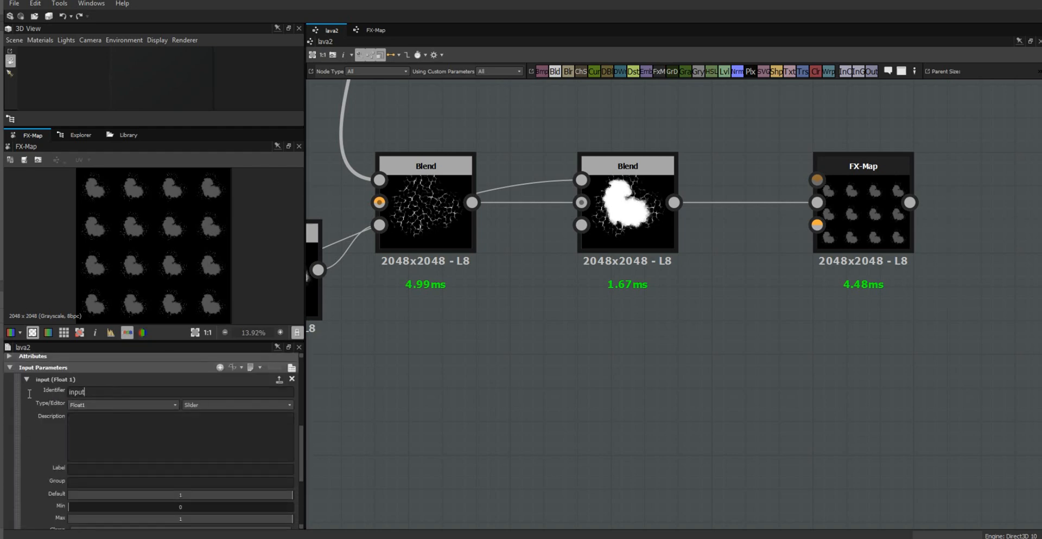
key(ctrl+a)
text(crust speed)
- Label the new input parameter "crust speed" and assign it to the group lava2
key(ctrl+a)
key(ctrl+c)
click(109, 470)
key(ctrl+v)
click(115, 483)
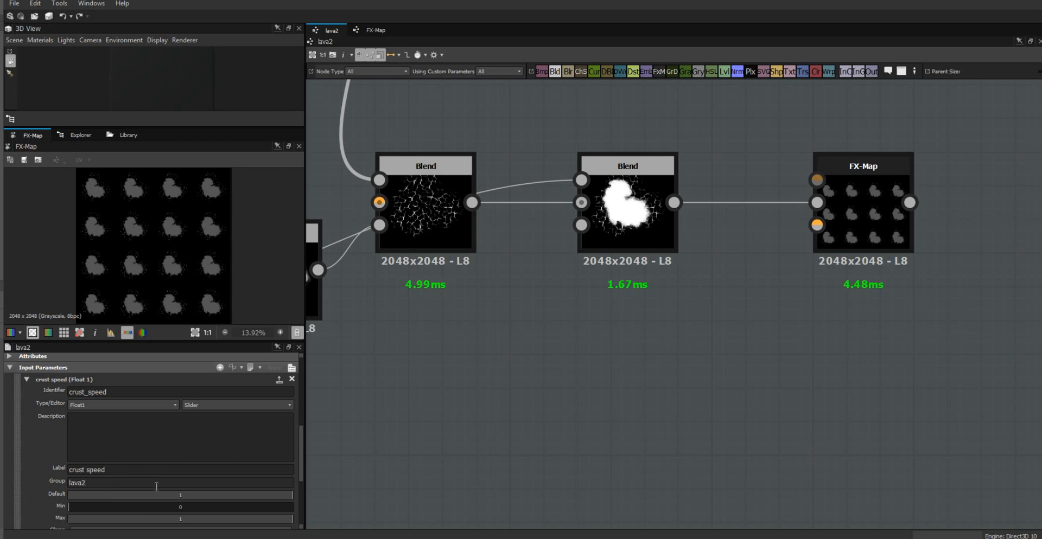
- Set the crust speed parameter's default to 0.5 and its maximum to 10
drag(302, 450, 302, 467)
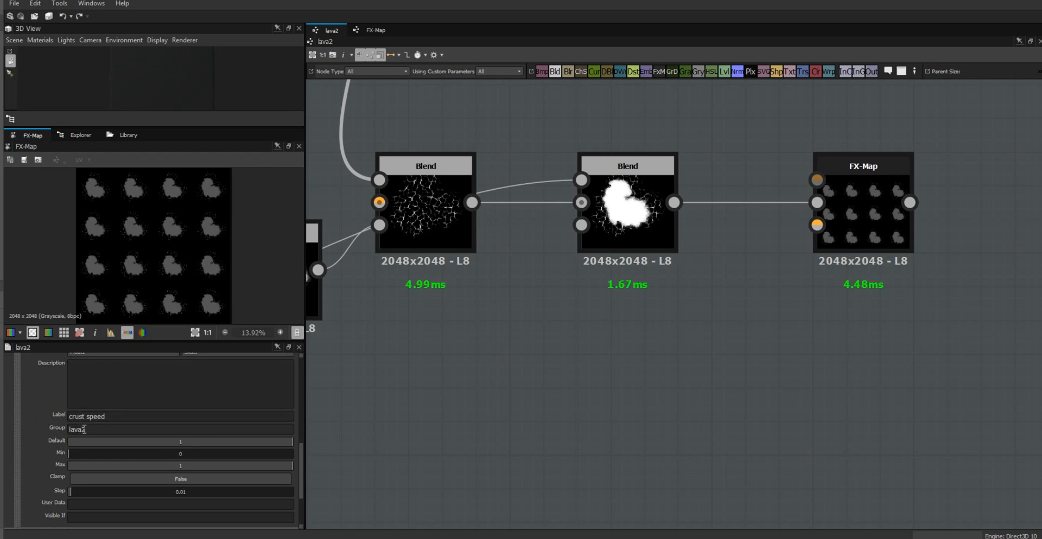
double_click(181, 443)
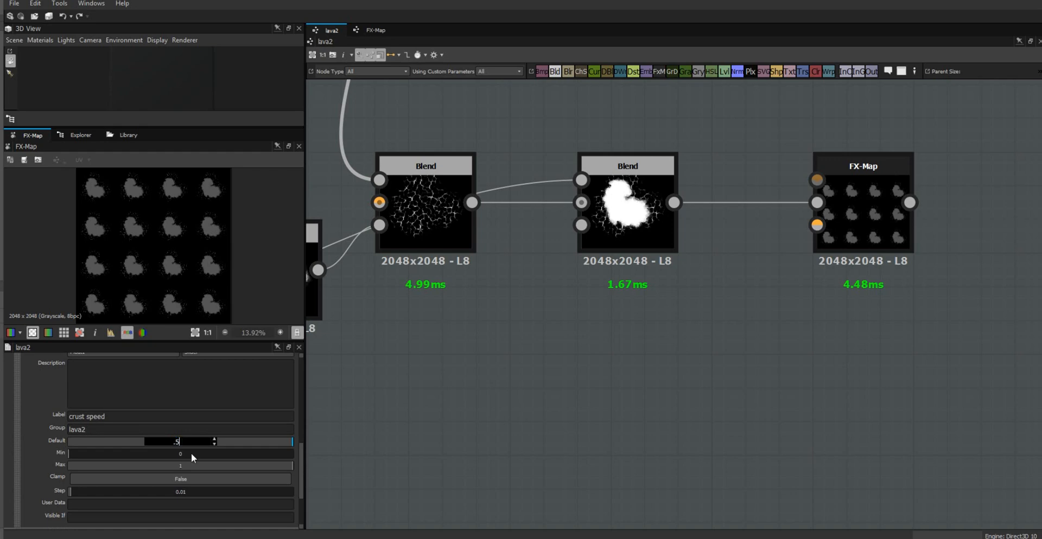
double_click(182, 465)
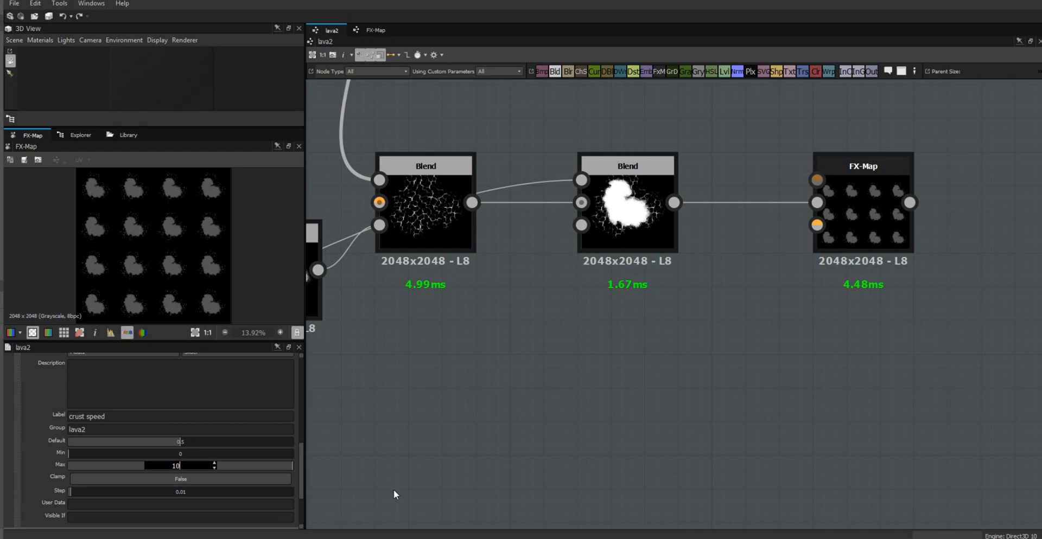
click(412, 468)
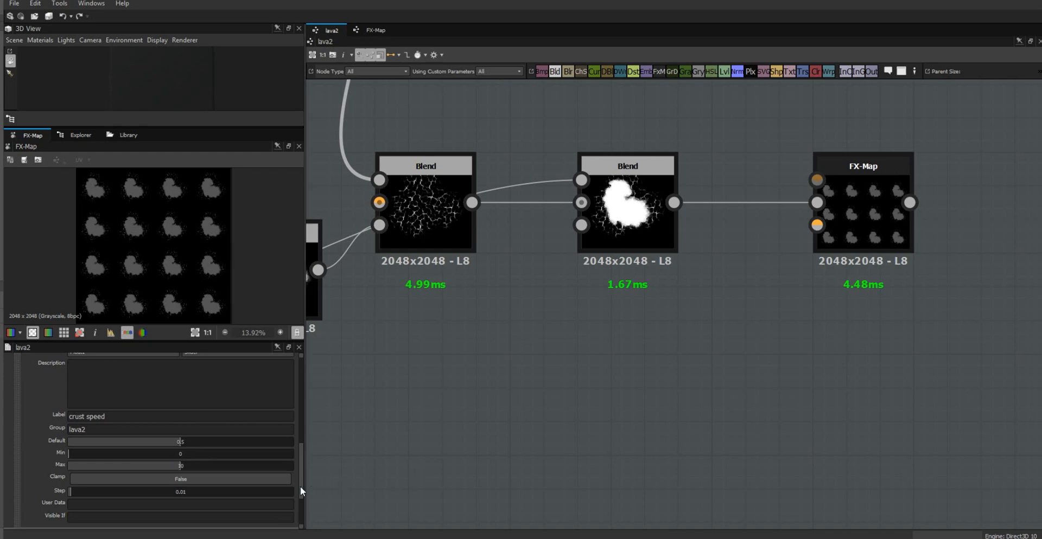
- Add another Float1 input parameter to the lava2 graph and give it the identifier "magma speed"
drag(302, 476, 301, 448)
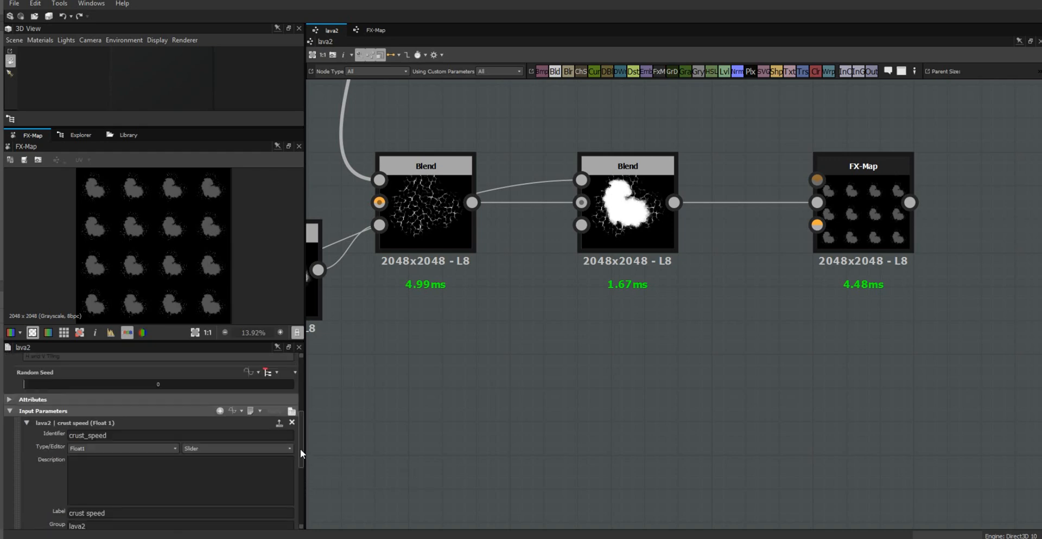
click(26, 423)
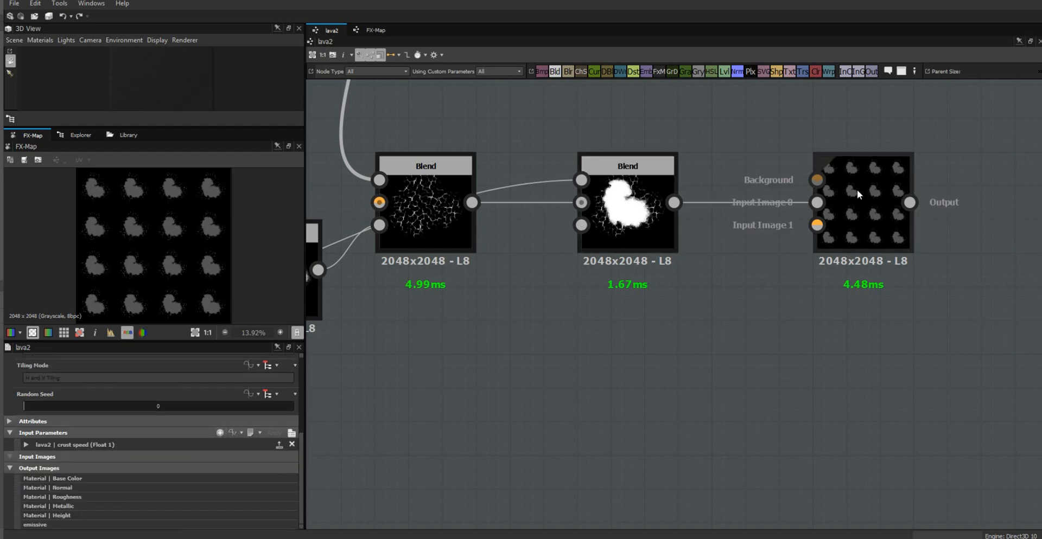
click(220, 433)
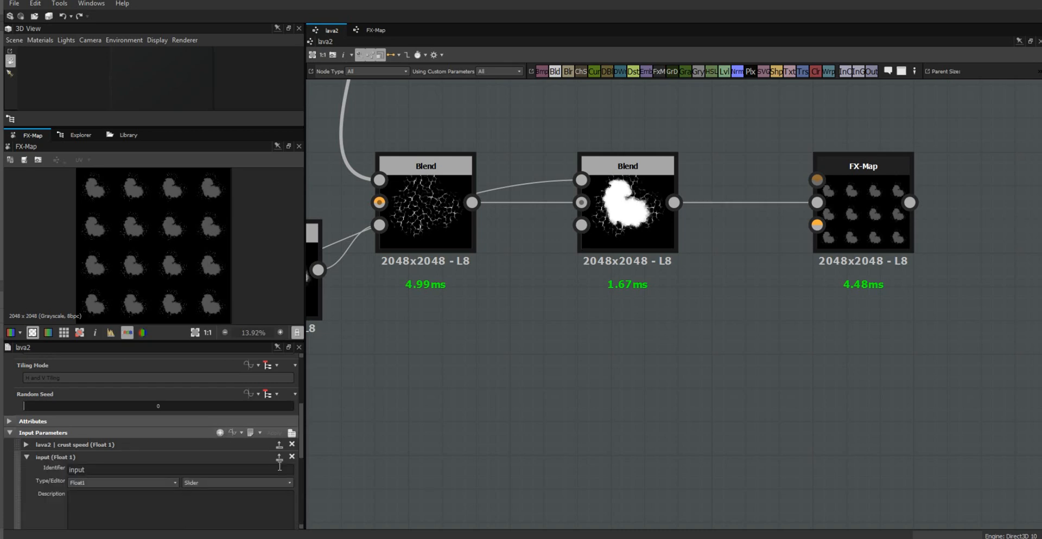
drag(301, 448, 299, 465)
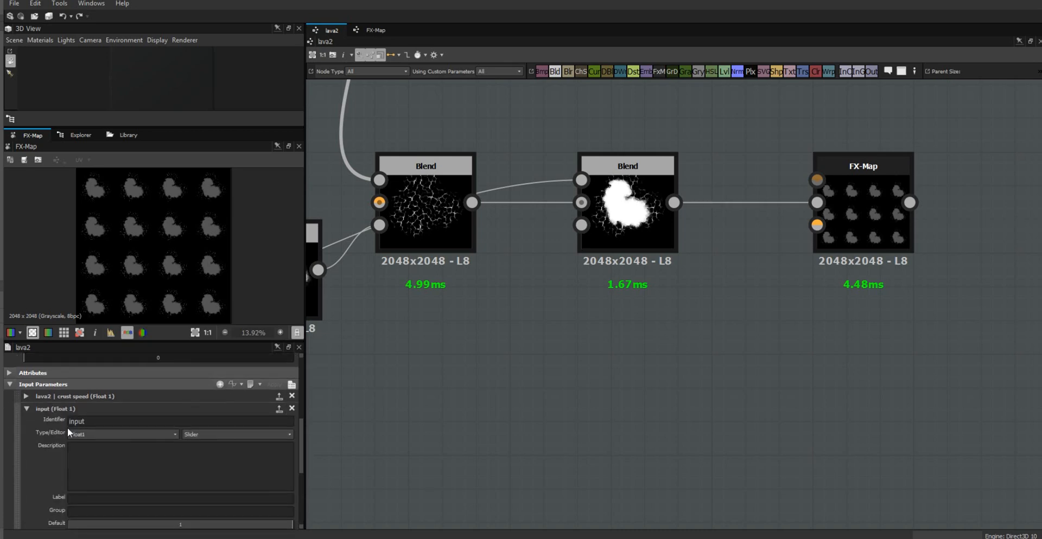
double_click(96, 421)
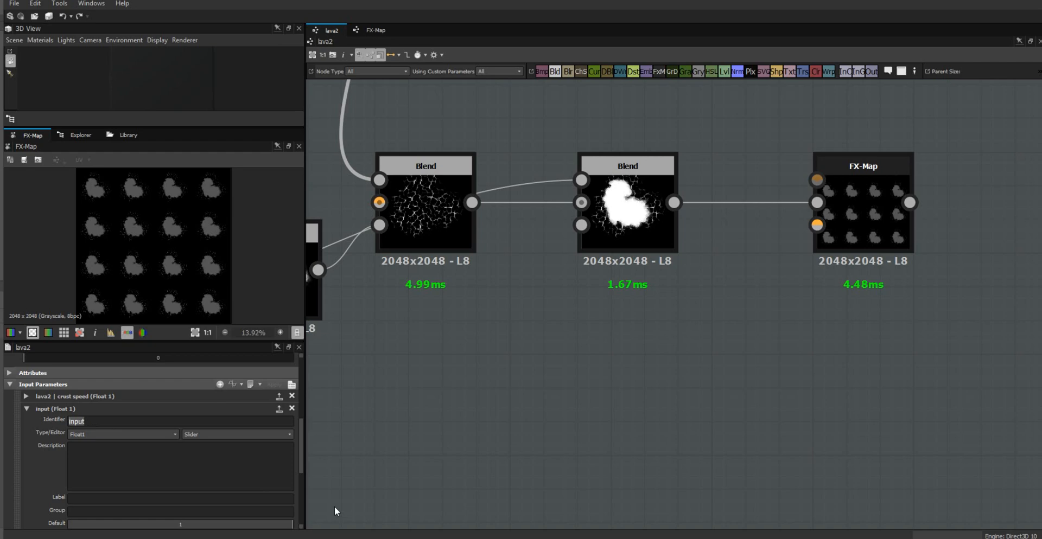
text(magma speed)
- Label the new input parameter "magma speed" and assign it to the group lava2
click(75, 497)
text(magma speed)
click(83, 512)
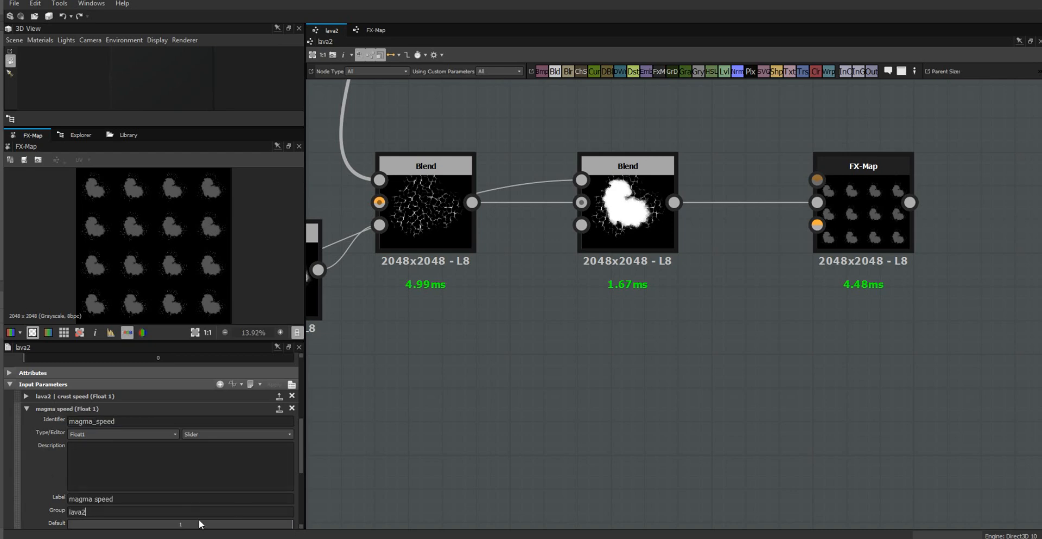
- Set the magma speed parameter's default to 0.5 and its maximum to 10
scroll(301, 445, down, 2)
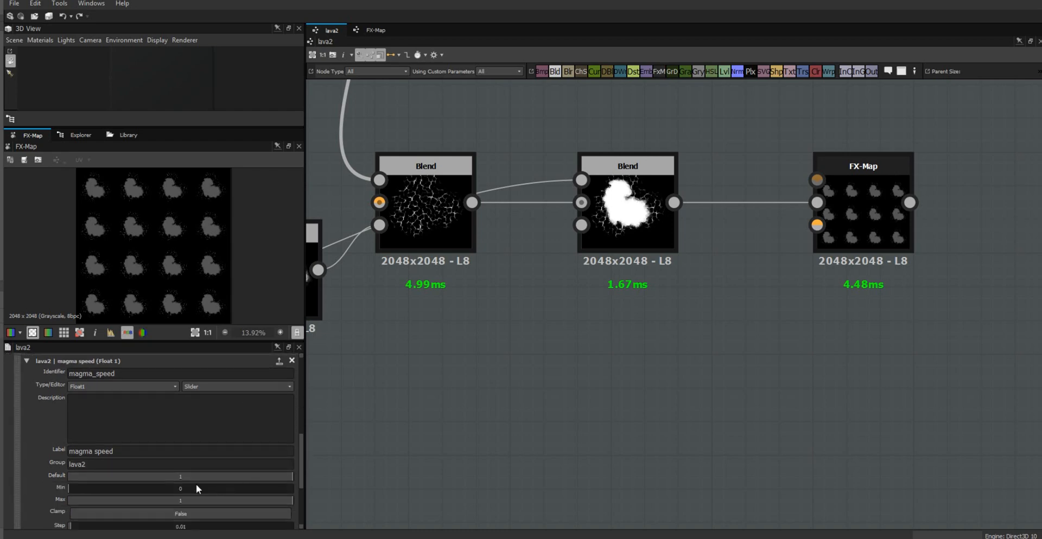
click(181, 477)
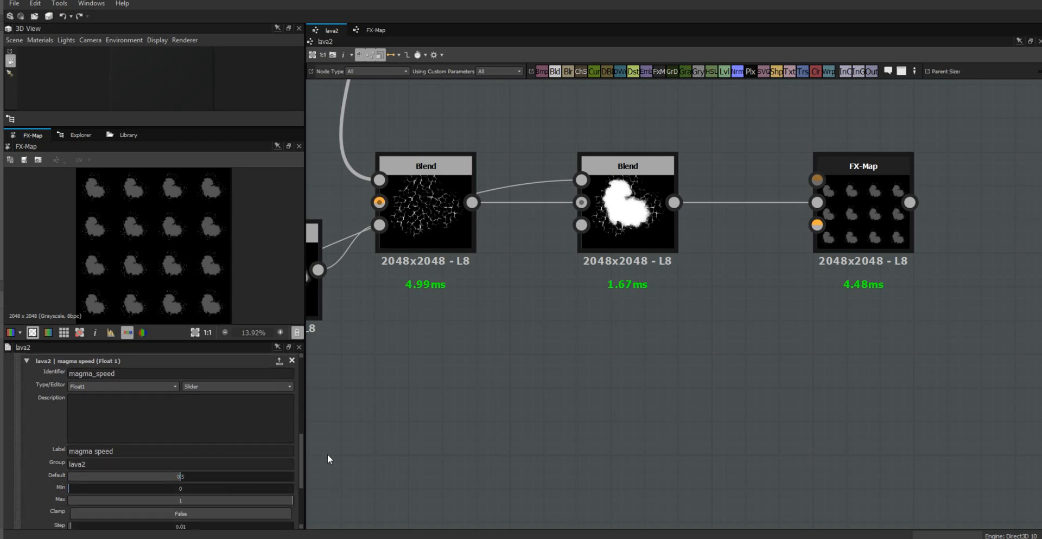
drag(304, 466, 302, 490)
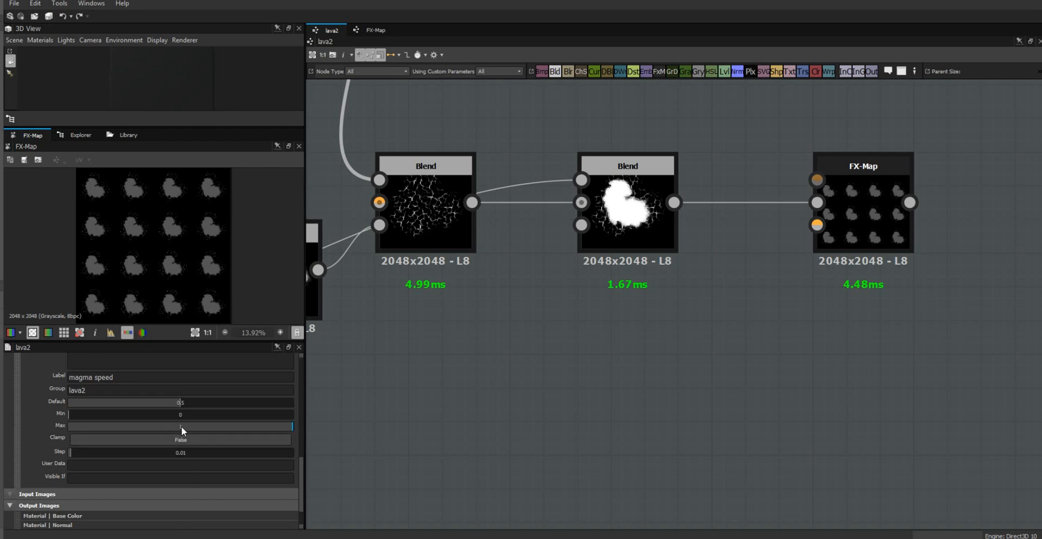
double_click(181, 427)
text(10)
click(366, 434)
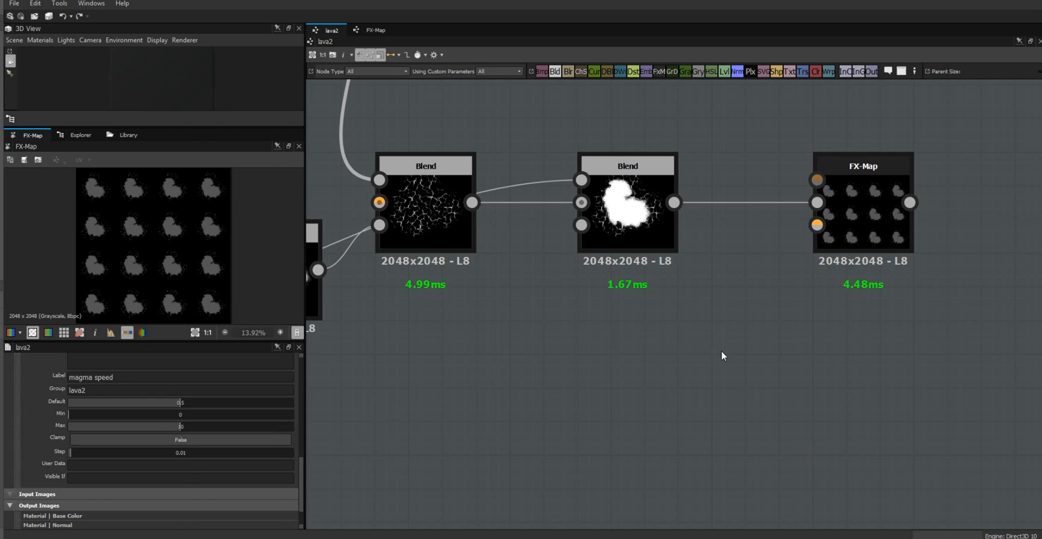
- Open the FX-Map's internal graph and bring up the pattern settings of the lowest Quadrant node
click(372, 31)
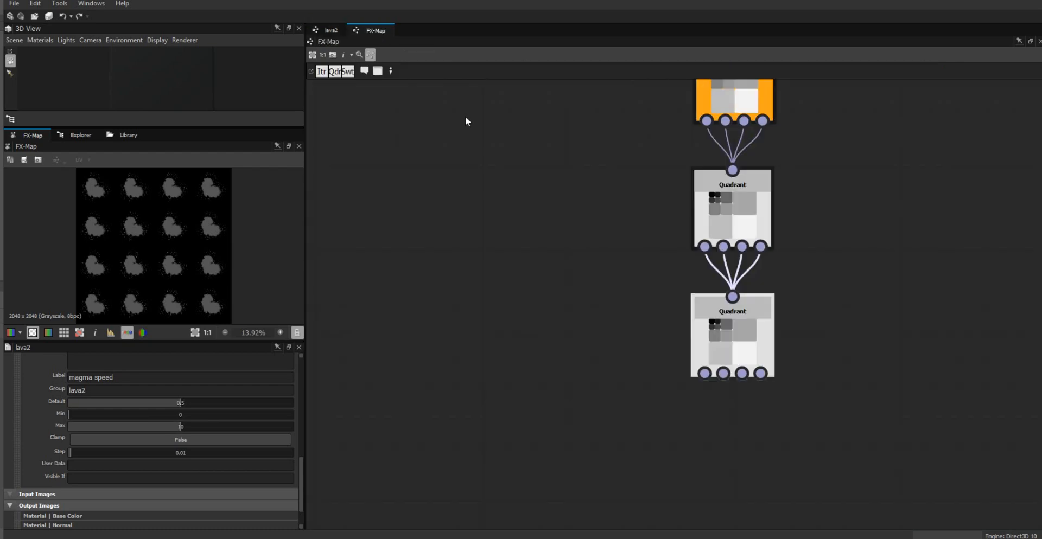
click(763, 337)
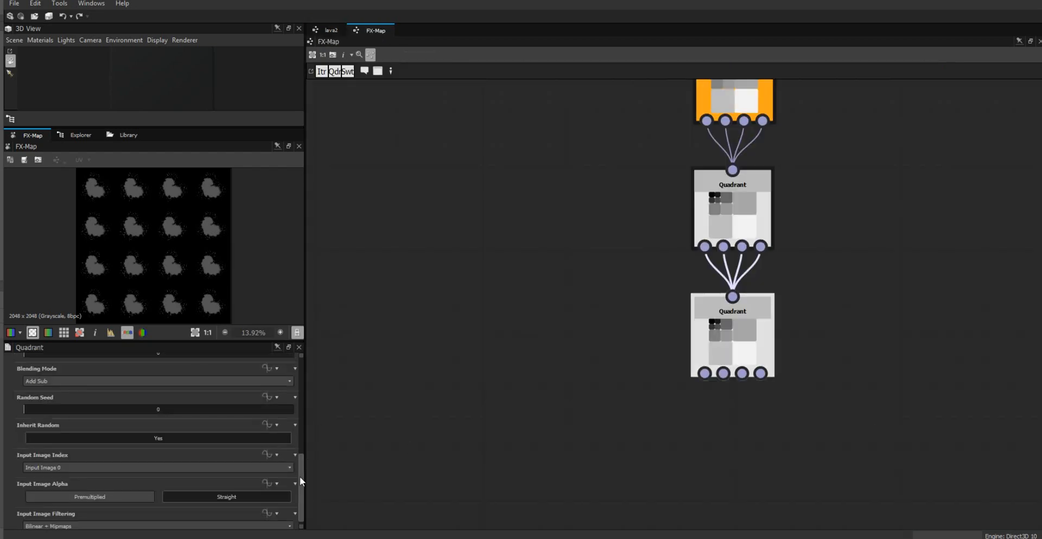
drag(301, 484, 309, 419)
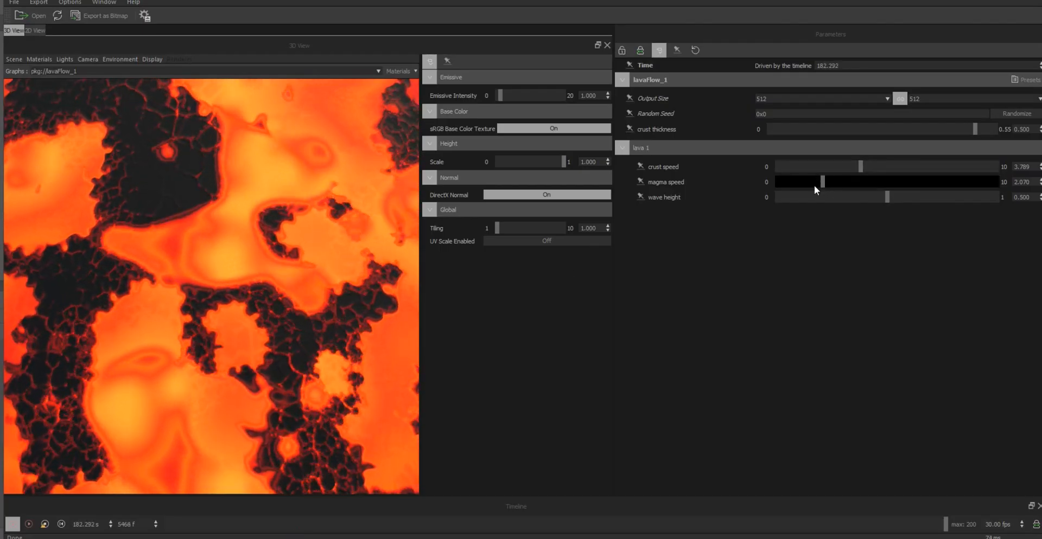
- In Substance Player, set lavaFlow_1's magma speed to 0 and its crust speed to about 2.6
drag(815, 184, 747, 185)
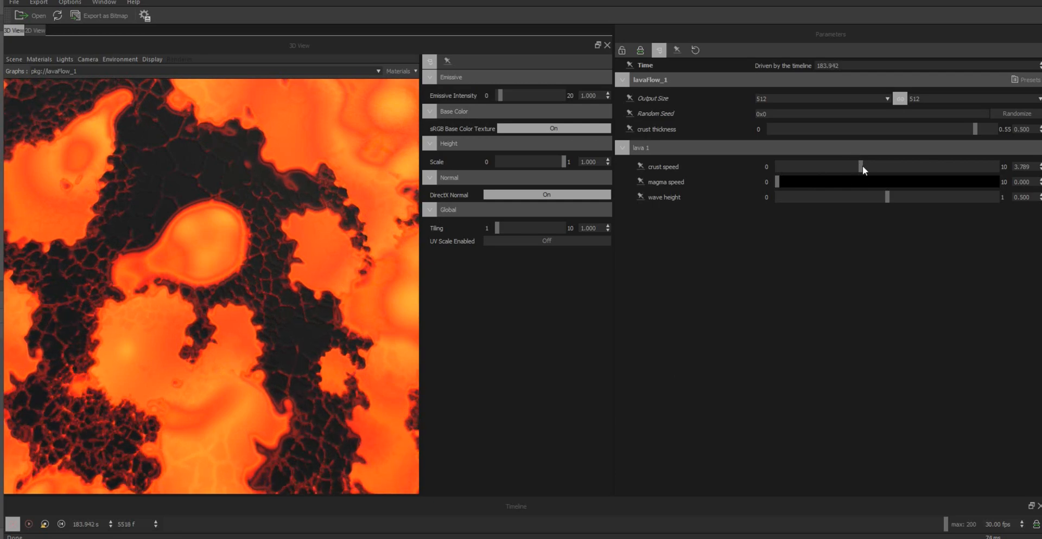
drag(862, 165, 835, 167)
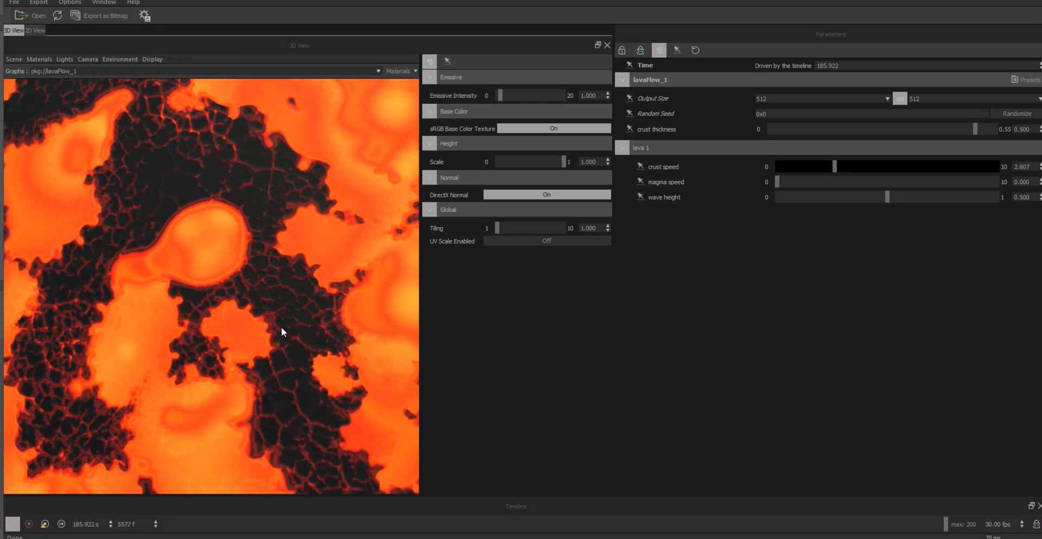
scroll(281, 327, down, 5)
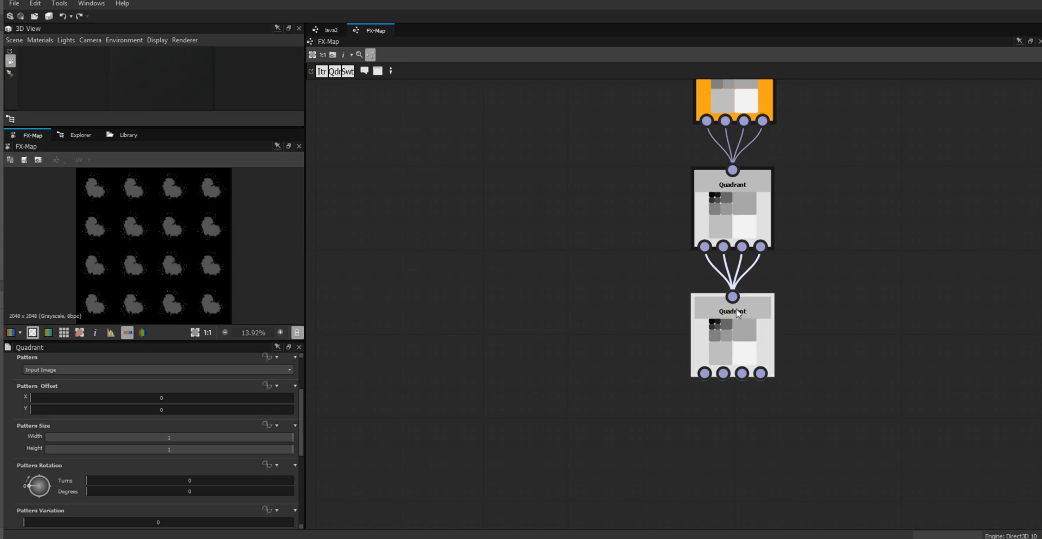
- In Substance Designer, give the lowest Quadrant node's Pattern Offset an empty function and open that function for editing
click(734, 350)
click(266, 383)
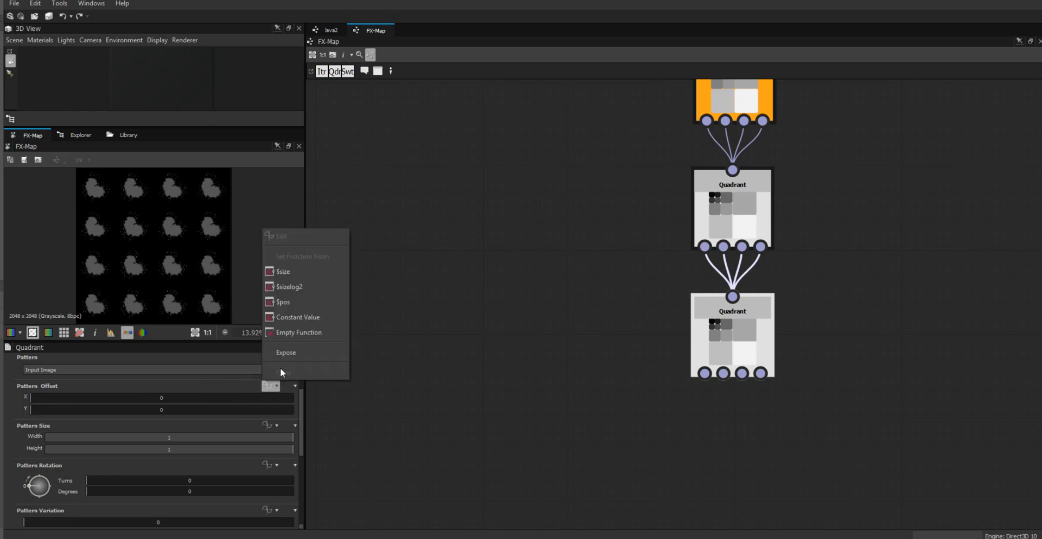
click(300, 332)
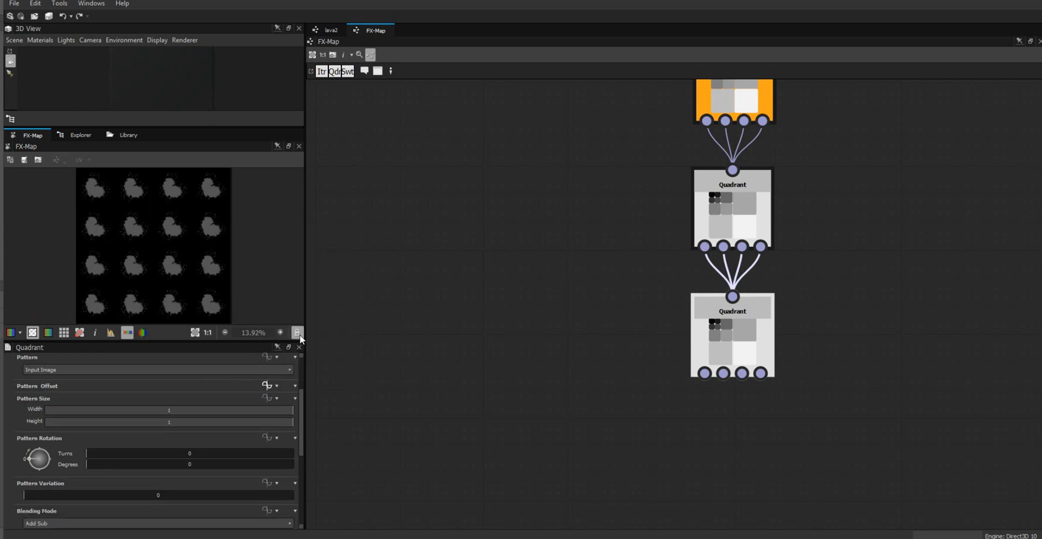
click(267, 386)
- Add a Constant Float node to the Pattern Offset function and set its value to 1
right_click(549, 194)
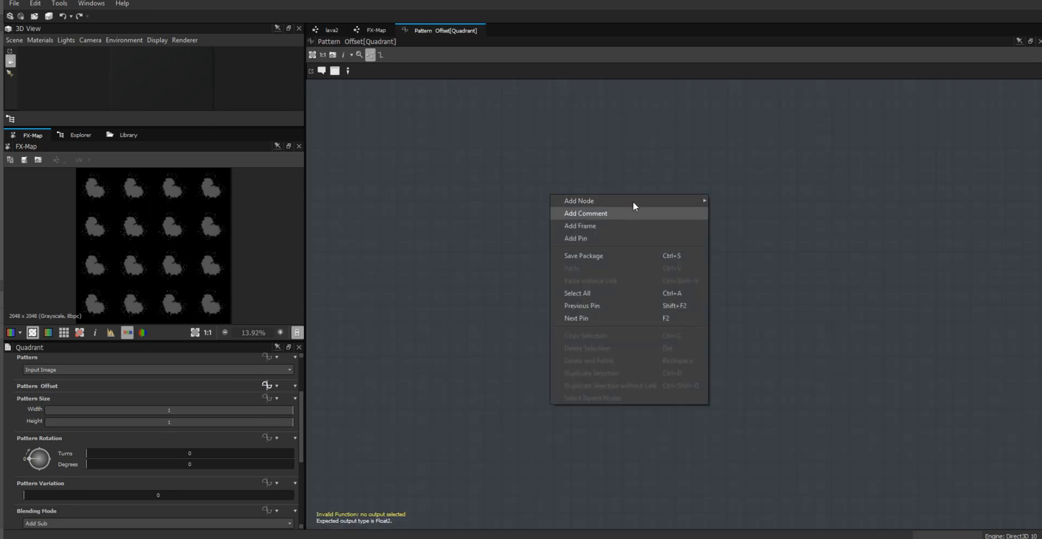
mouse_move(633, 201)
mouse_move(727, 202)
click(790, 200)
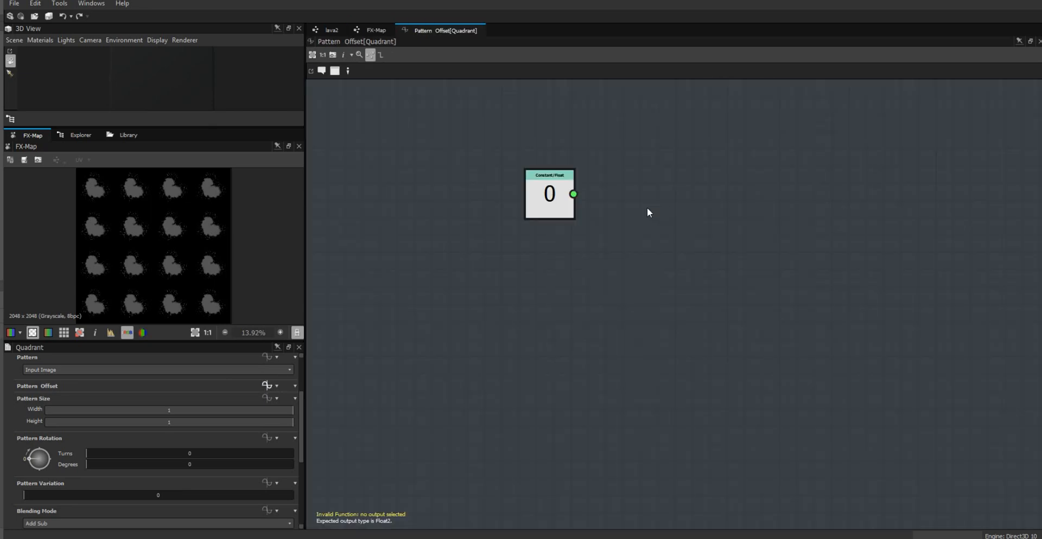
drag(565, 206, 523, 209)
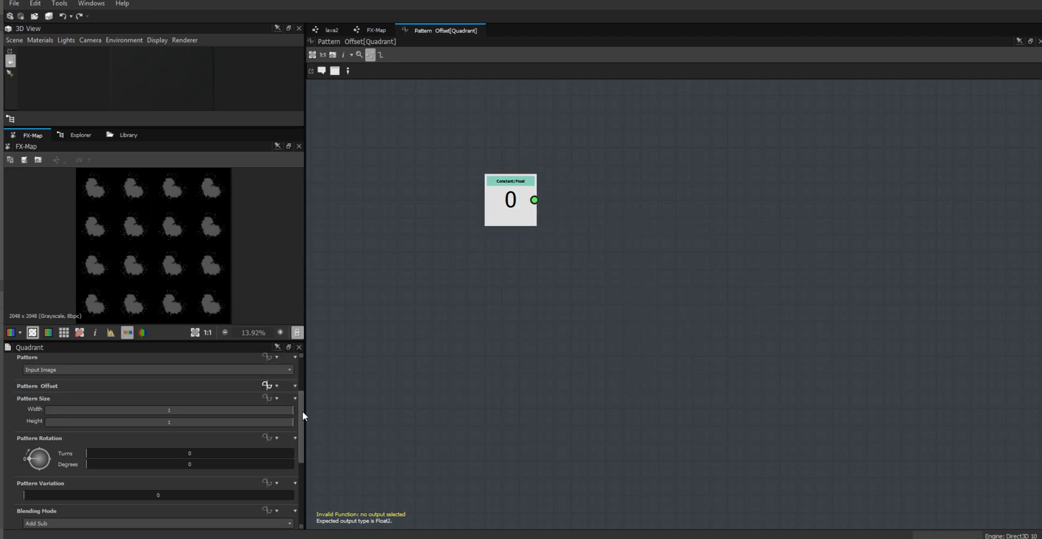
drag(301, 412, 303, 361)
click(520, 206)
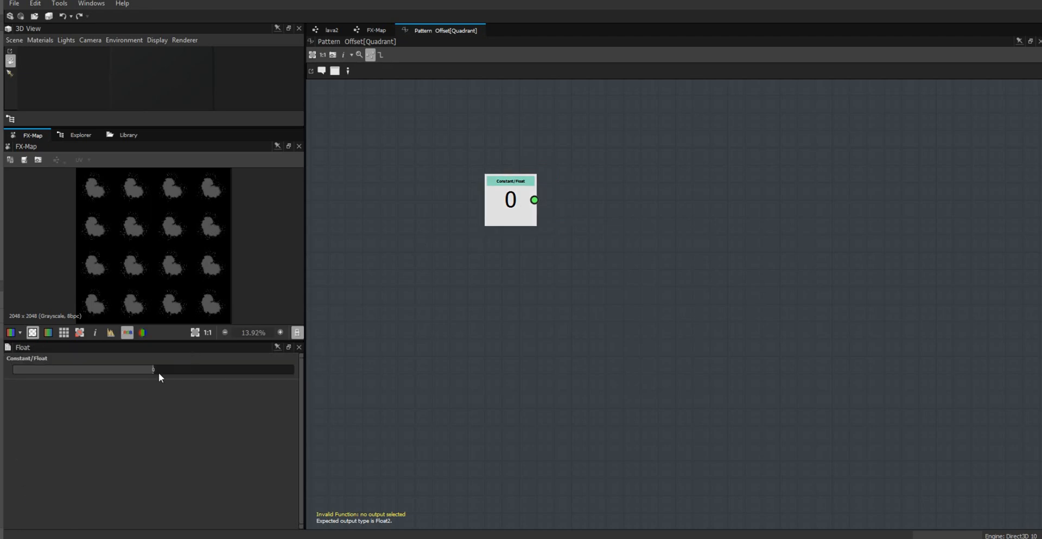
double_click(154, 370)
text(1)
key(Return)
- Add a Random function node and feed it from the Constant Float node, spacing the two nodes apart
right_click(650, 201)
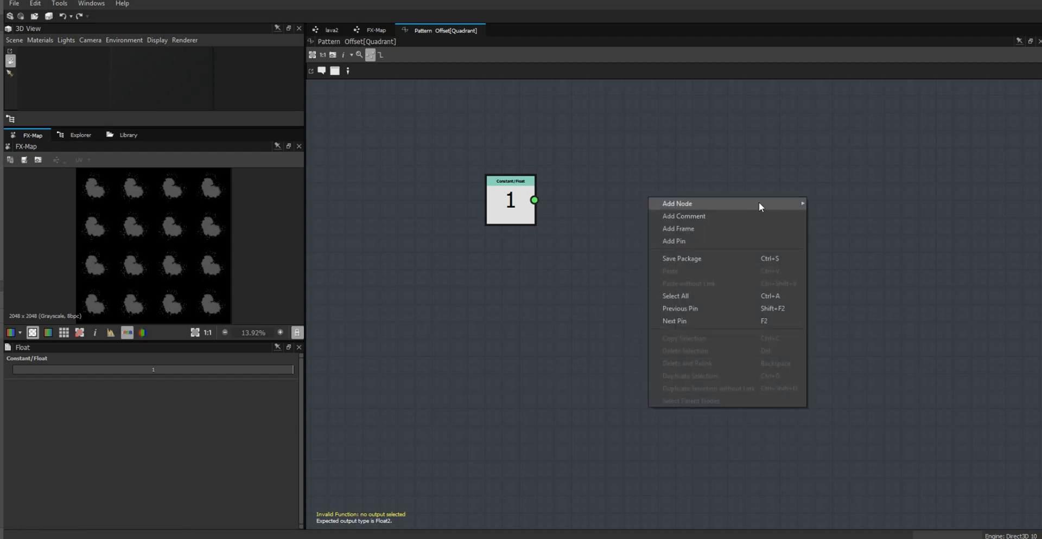
mouse_move(796, 204)
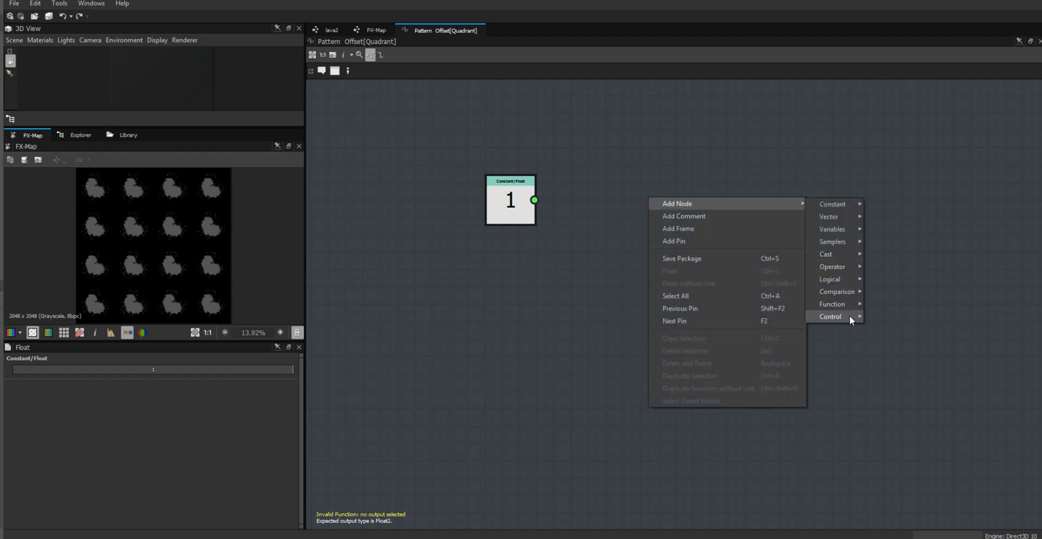
mouse_move(852, 307)
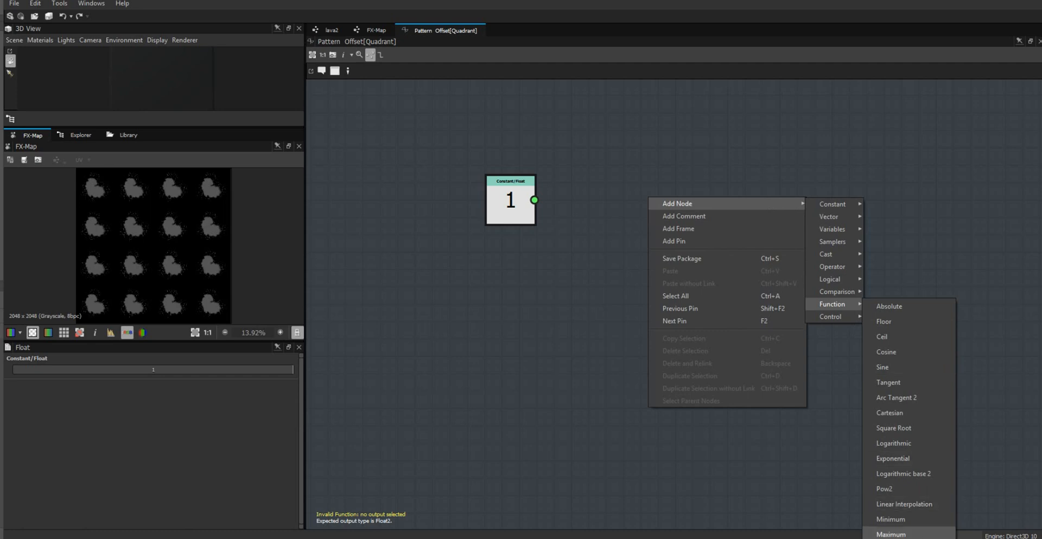
click(901, 532)
drag(534, 200, 623, 197)
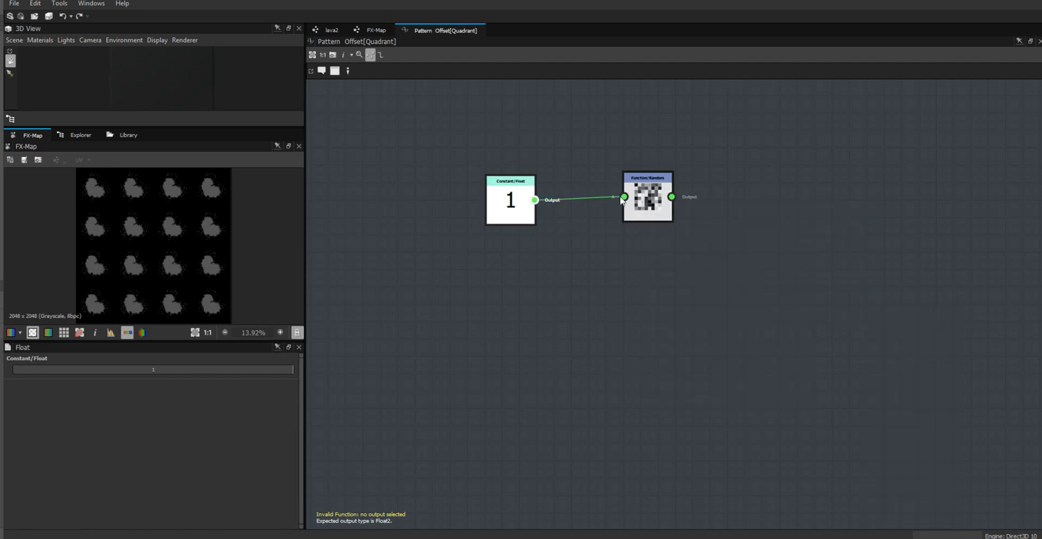
drag(504, 212, 504, 203)
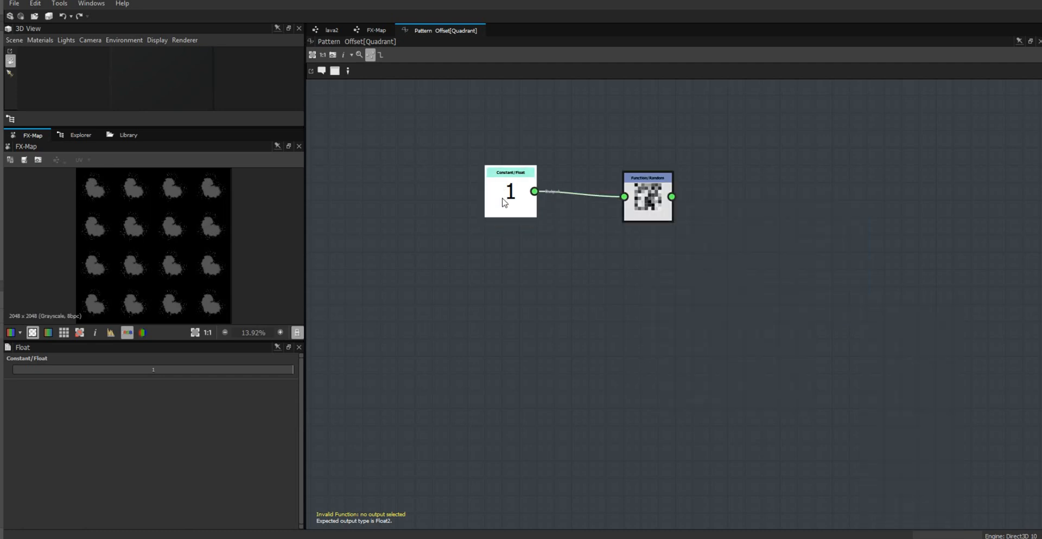
click(657, 195)
drag(496, 197, 478, 205)
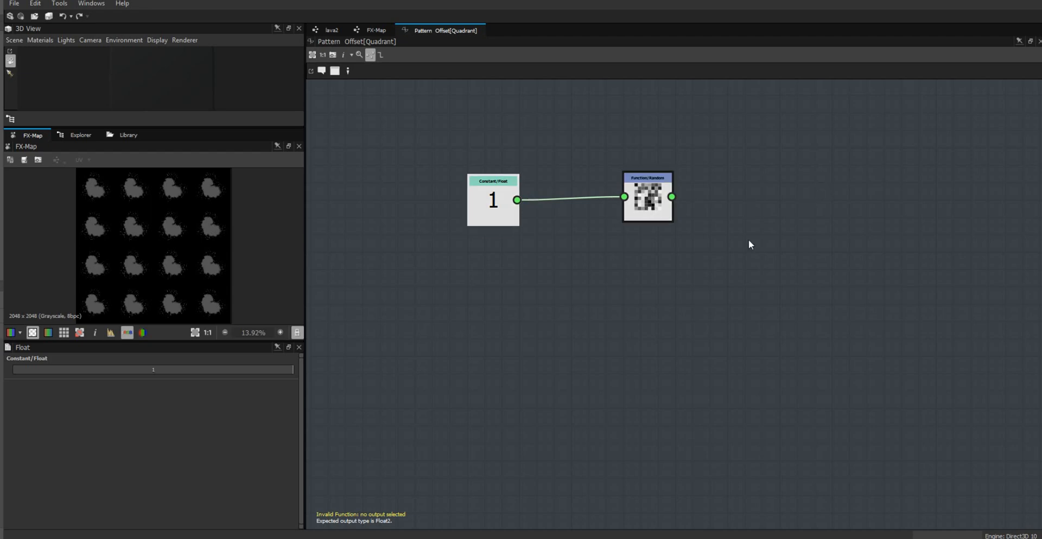
- Add a Vector Float2 node beyond the Random node and connect the Random output to its first input
right_click(804, 194)
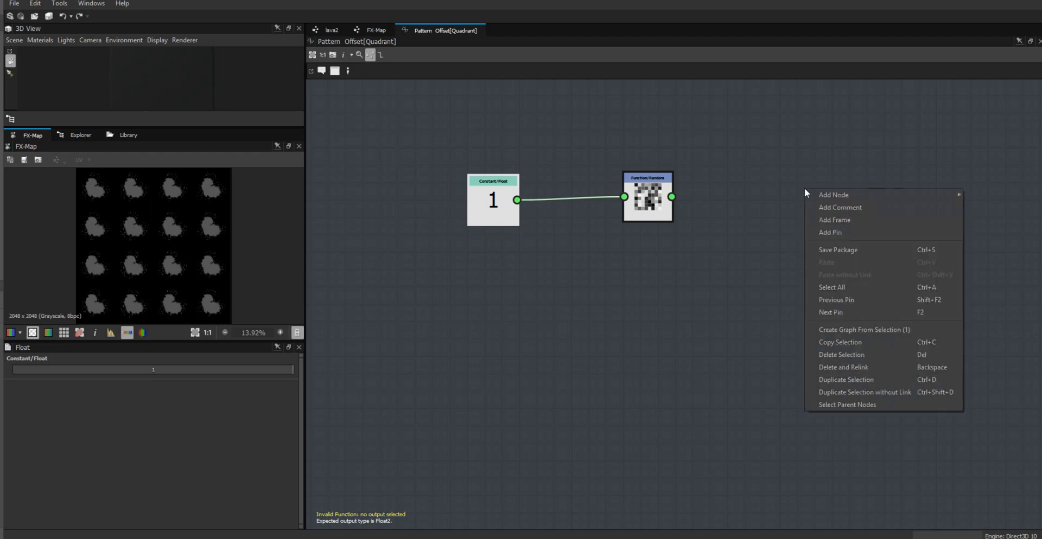
mouse_move(845, 195)
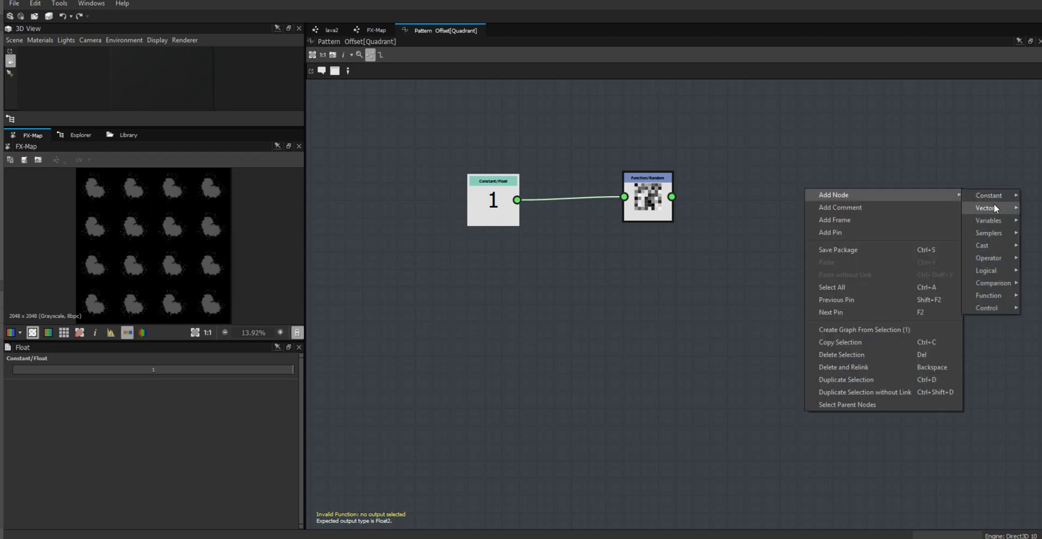
mouse_move(995, 205)
click(941, 210)
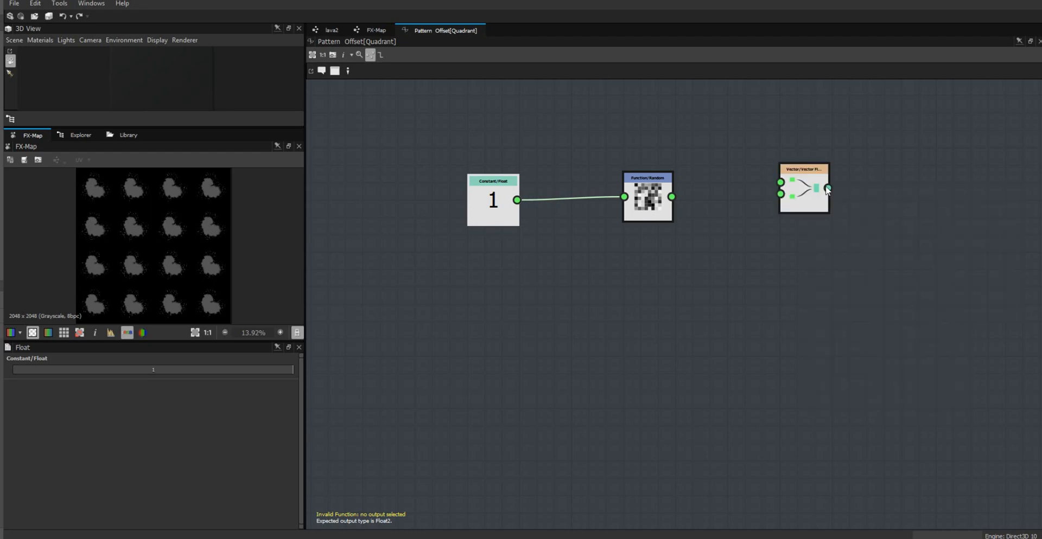
drag(805, 193, 859, 230)
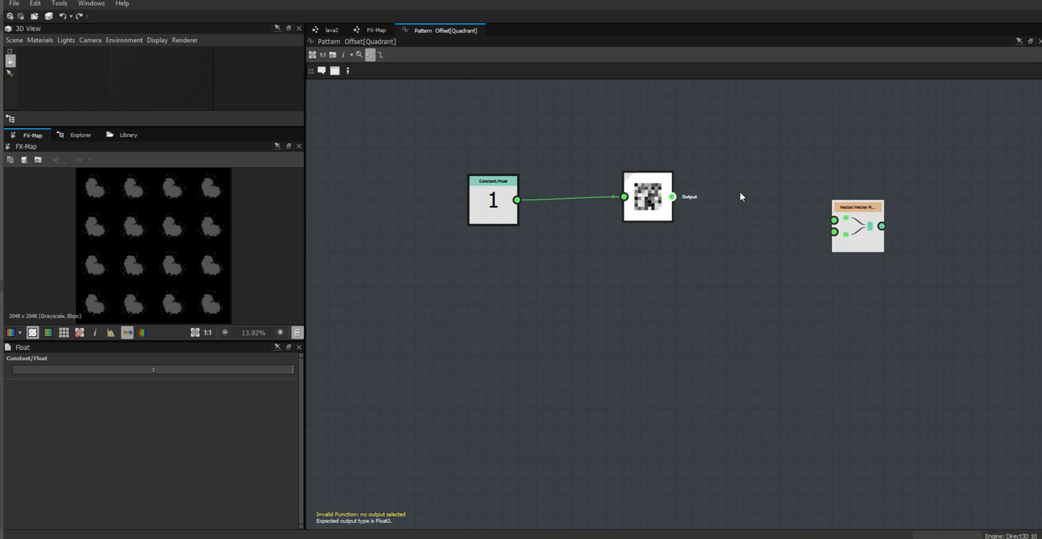
drag(672, 197, 835, 222)
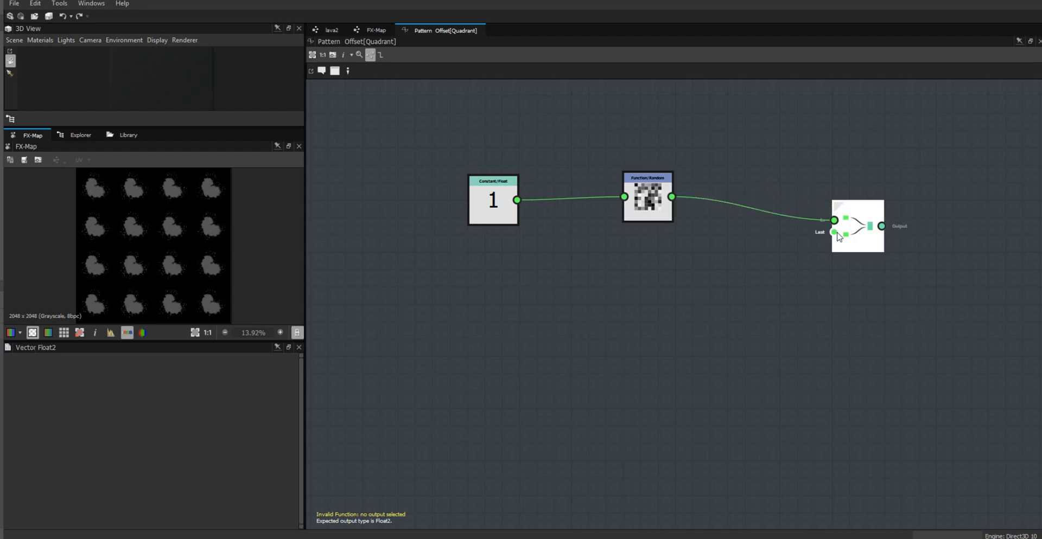
- Make the Vector Float2 node the function's output and connect the Random output to its Last input as well
right_click(861, 222)
click(907, 267)
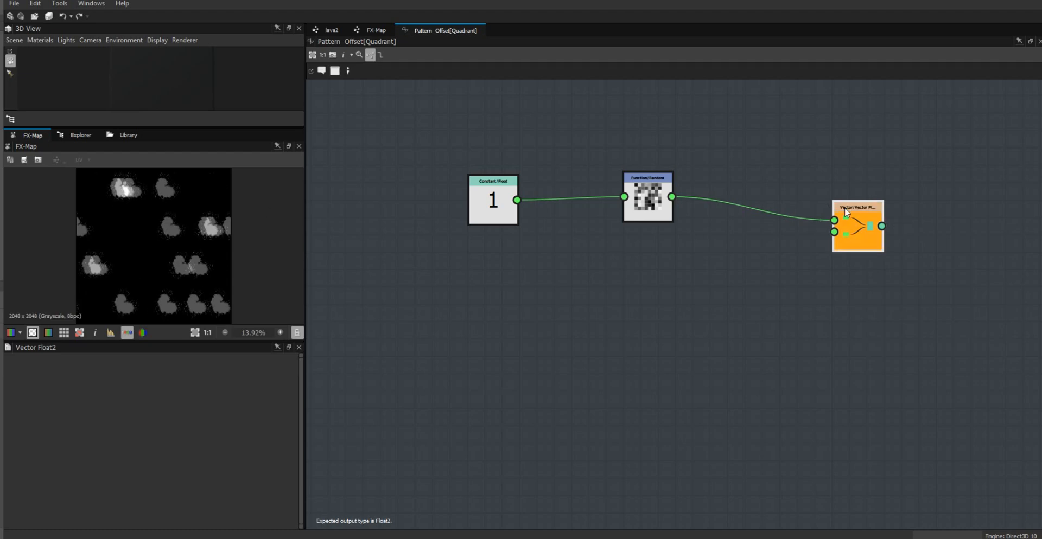
drag(682, 208, 672, 197)
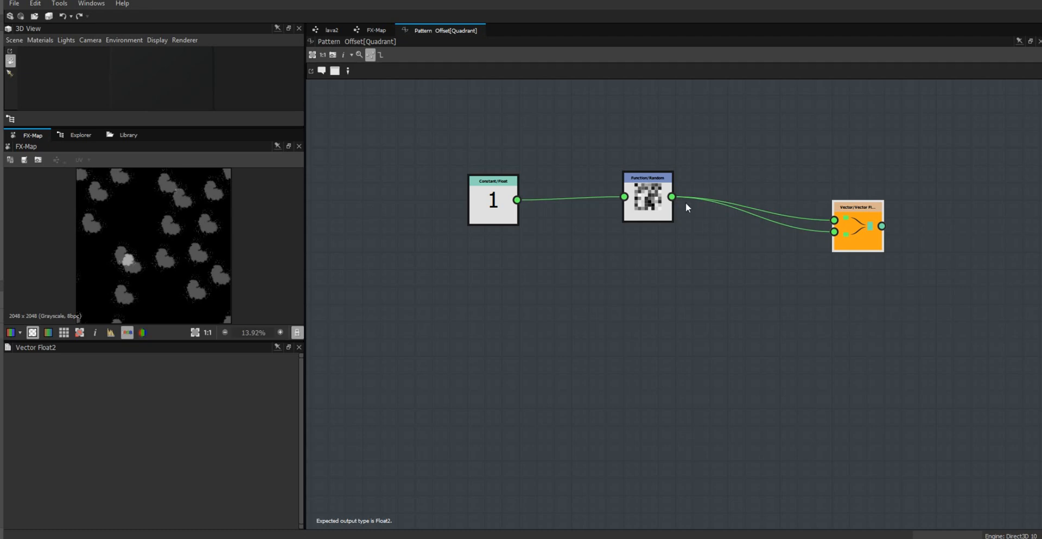
- Duplicate the Random node and connect the copy's output to the Vector Float2 node's Last input
drag(653, 204, 655, 215)
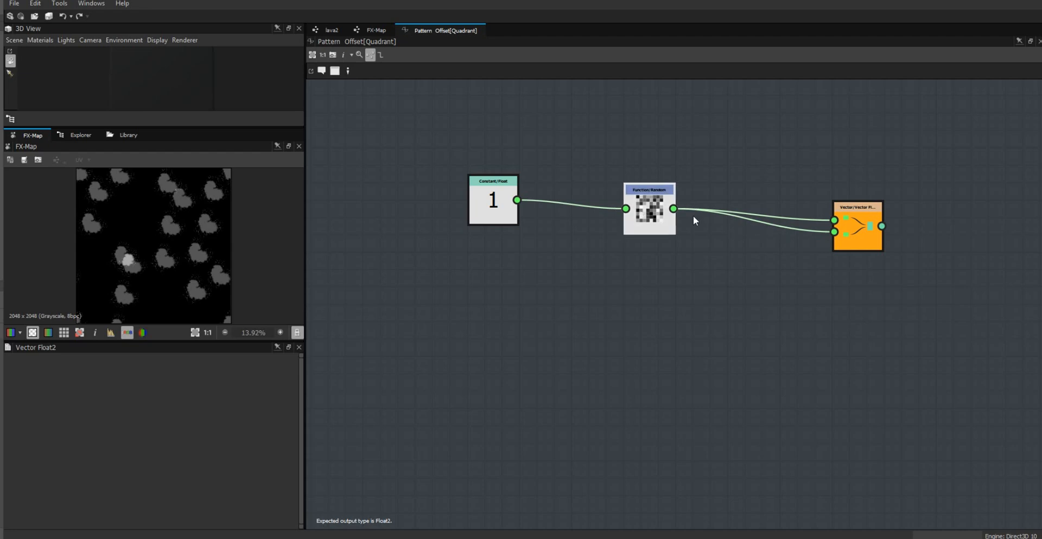
drag(656, 208, 651, 199)
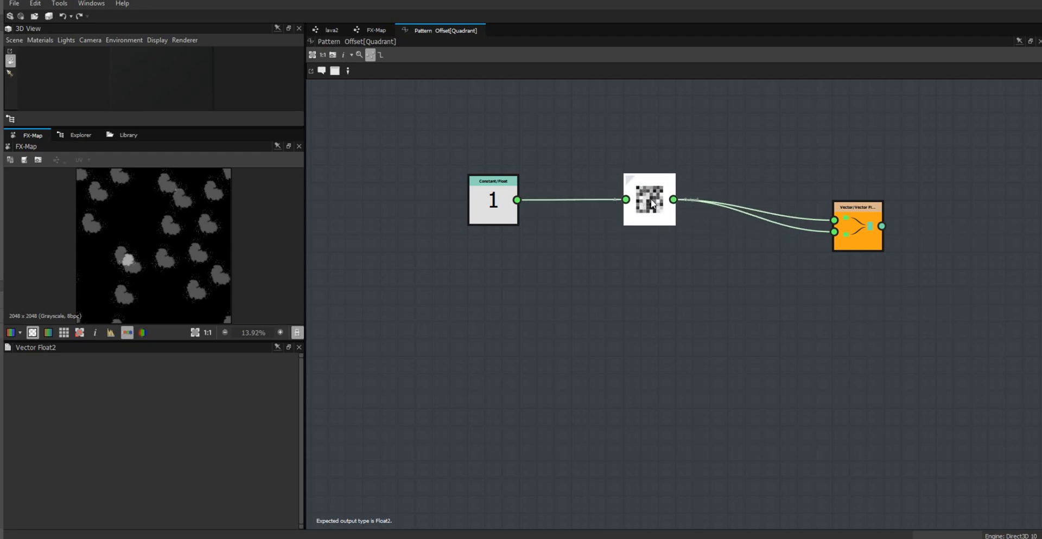
mouse_move(479, 204)
mouse_down()
mouse_move(495, 194)
mouse_move(479, 196)
mouse_up()
click(649, 195)
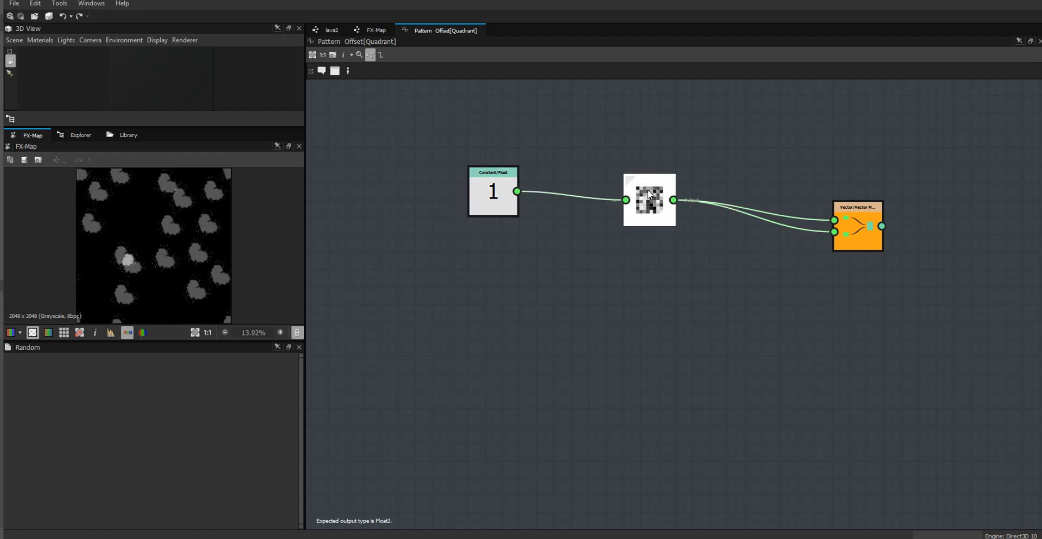
key(ctrl+d)
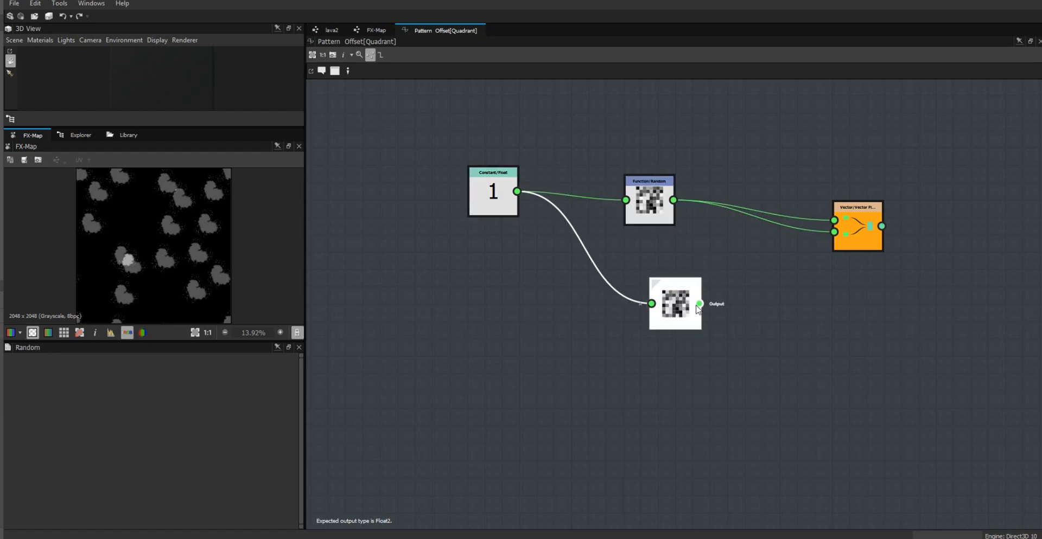
drag(668, 293, 834, 233)
- Arrange the two Random nodes one above the other and move the Vector Float2 node closer, centred between them
drag(663, 206, 663, 163)
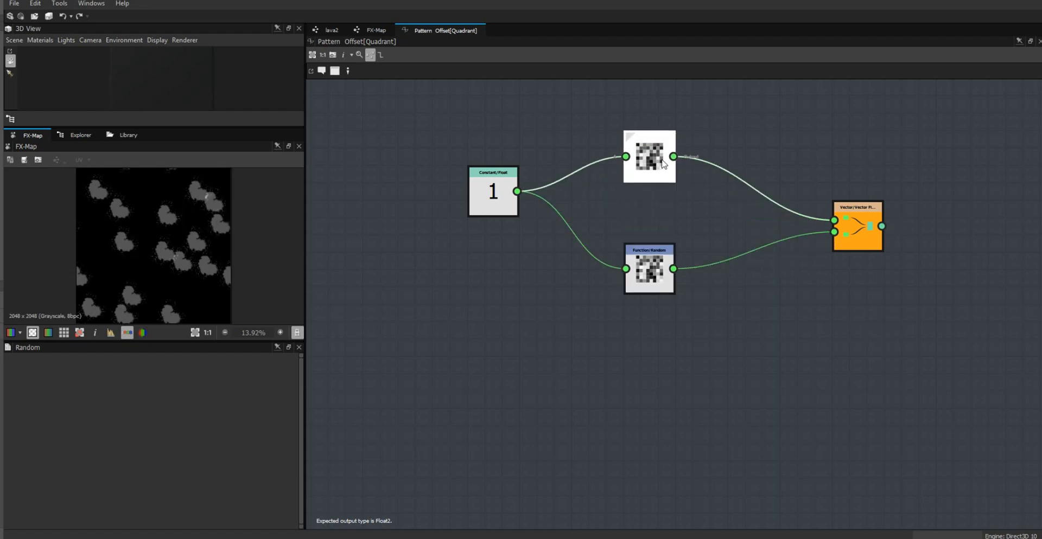
drag(649, 247, 648, 212)
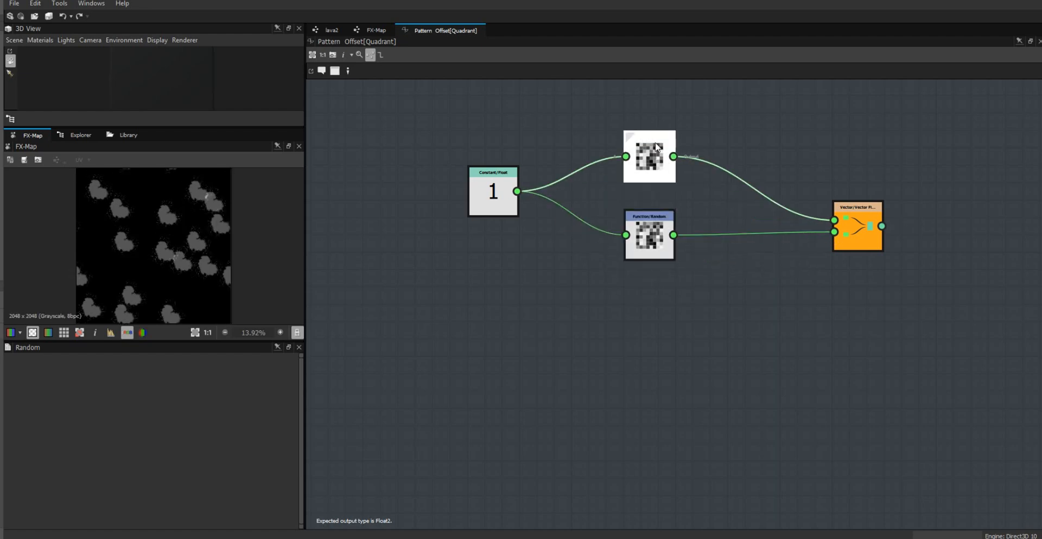
drag(657, 147, 657, 129)
click(642, 244)
drag(641, 245, 642, 253)
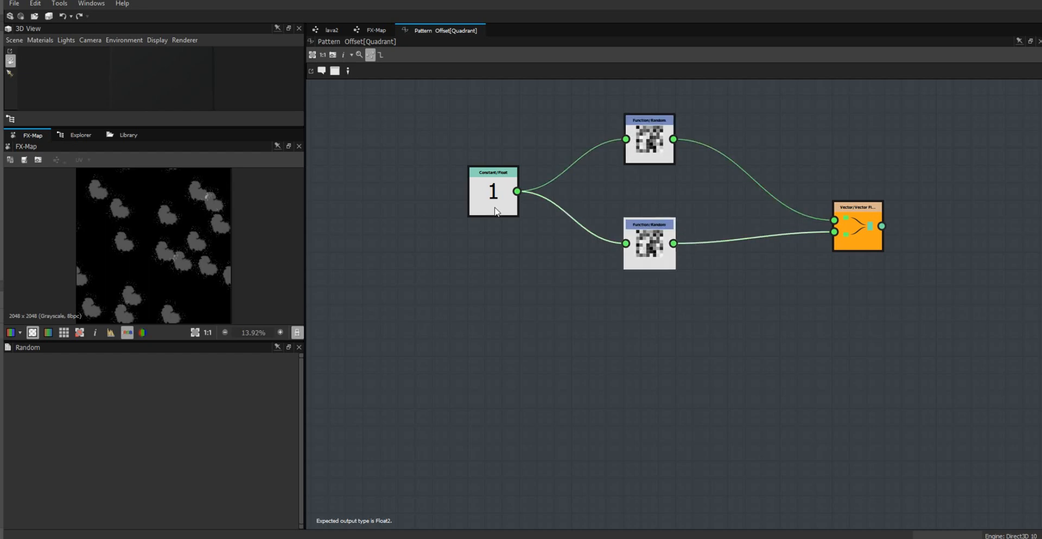
drag(864, 228, 813, 211)
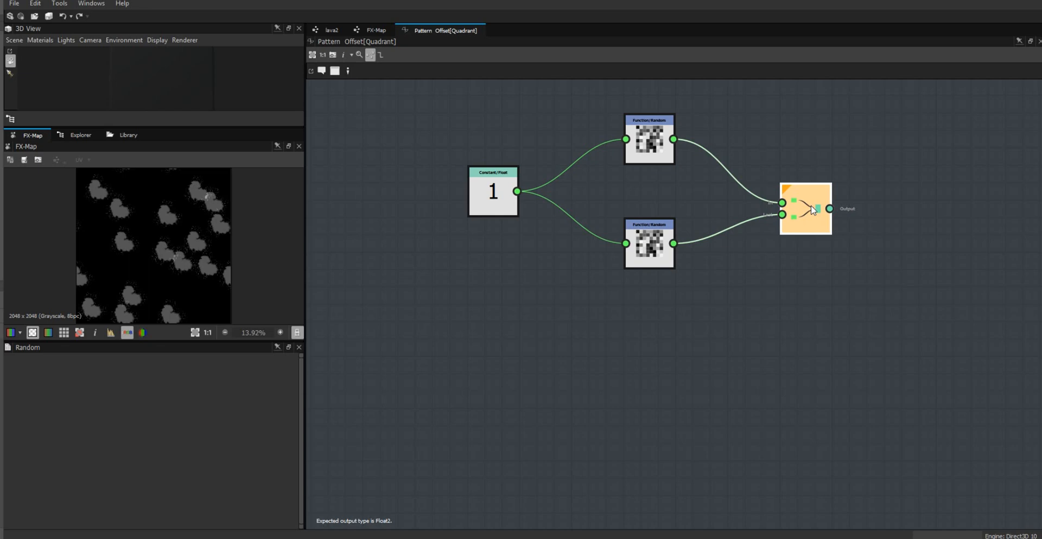
- Try a value of 2 on the Constant Float node, and restore it to 1
click(495, 193)
double_click(152, 370)
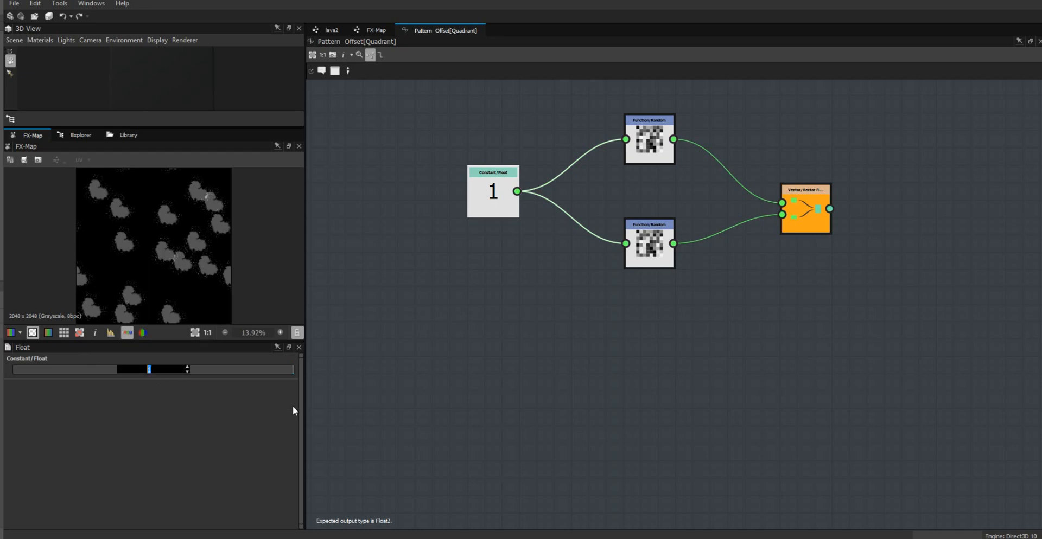
key(Return)
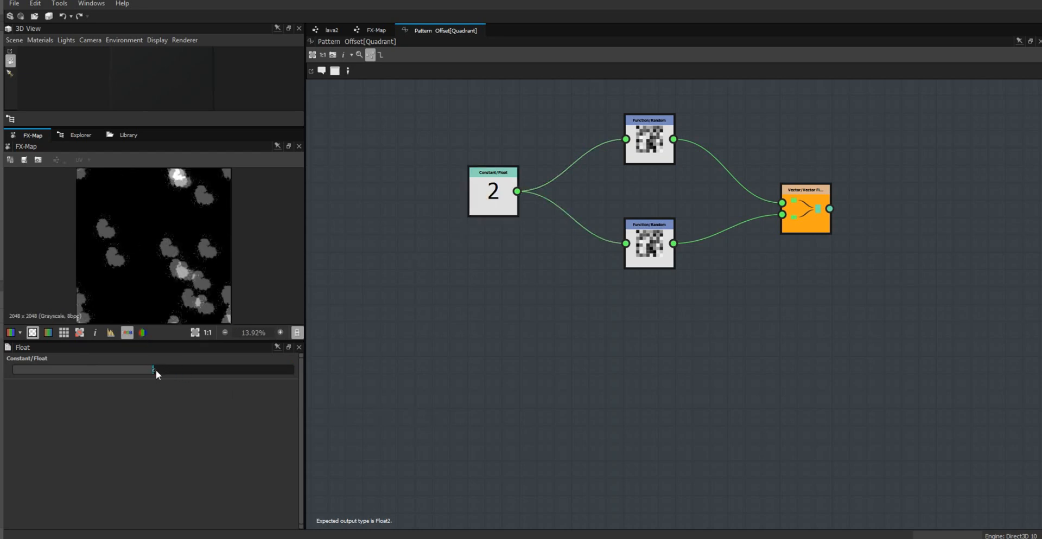
double_click(153, 372)
text(1)
key(Return)
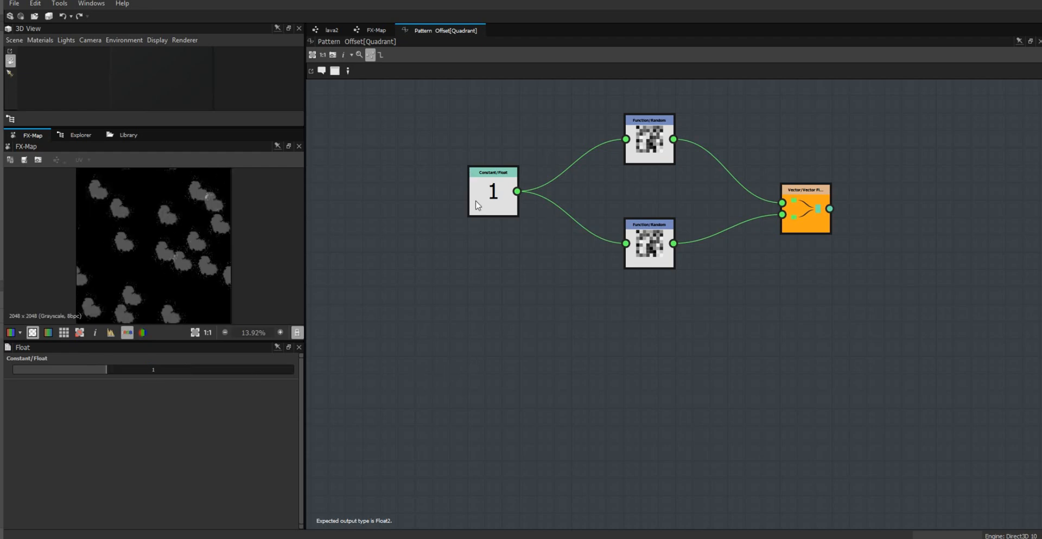
- Assign an empty function to the Pattern Size of the lowest Quadrant node in the FX-Map and open it for editing
click(373, 31)
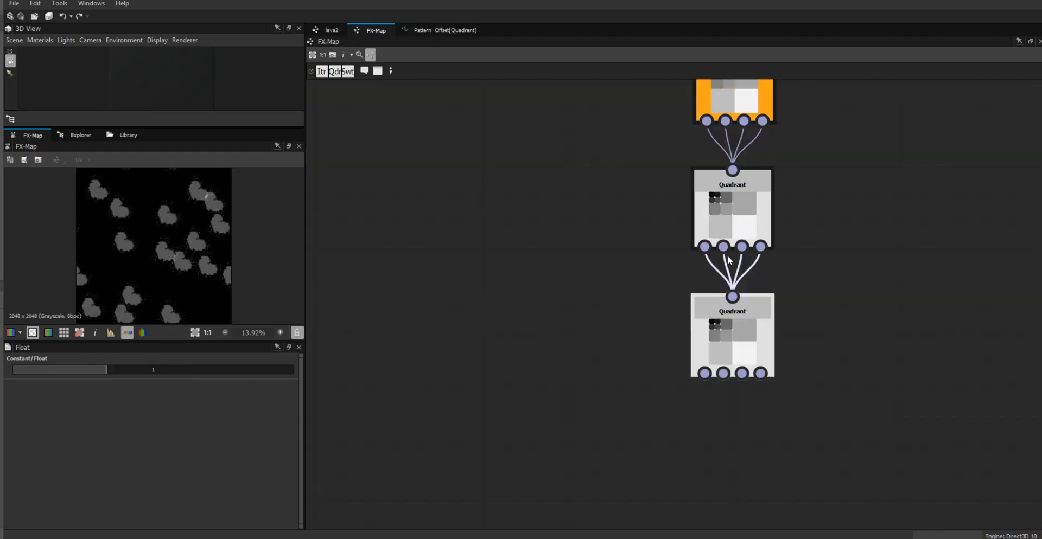
click(736, 324)
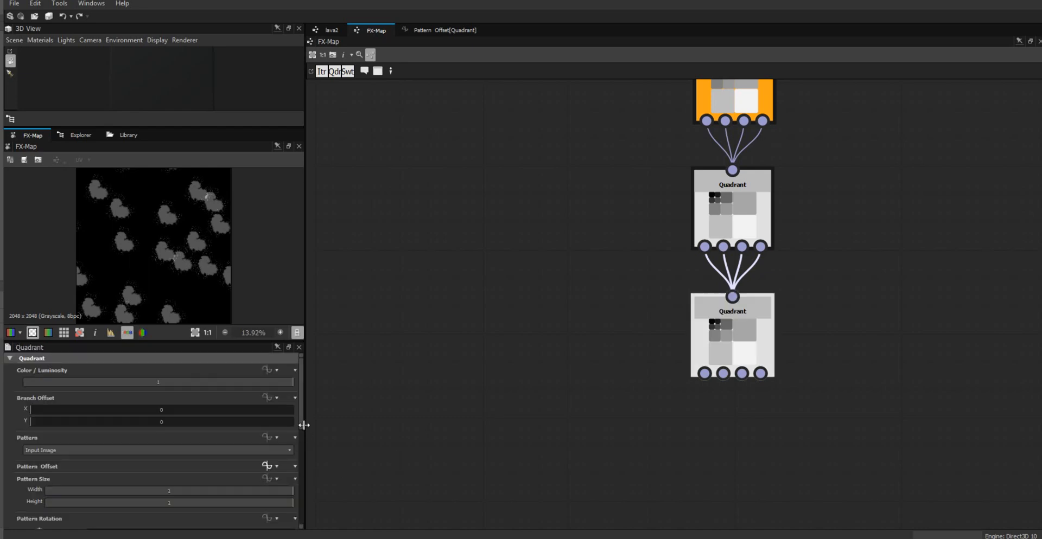
scroll(300, 434, down, 1)
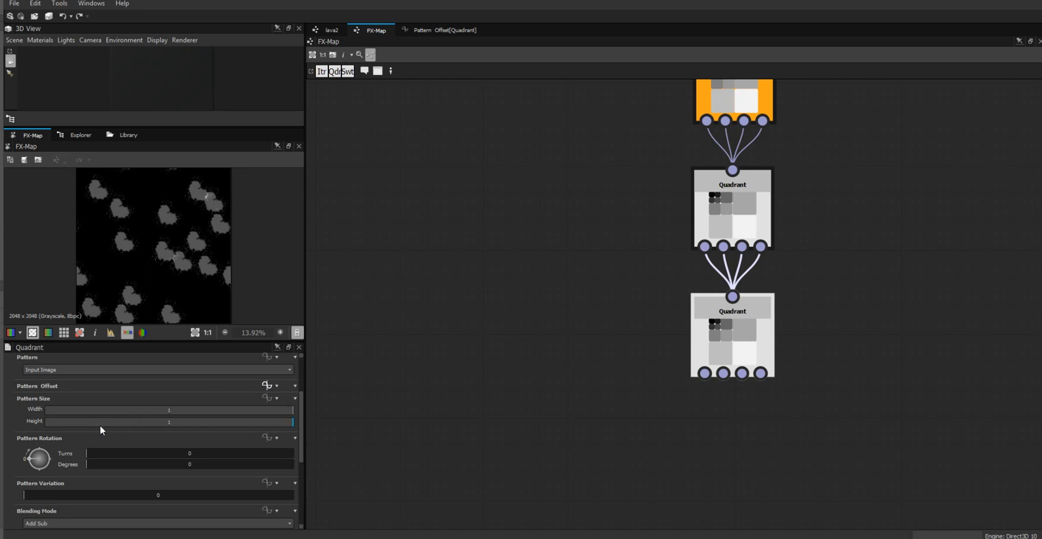
click(268, 402)
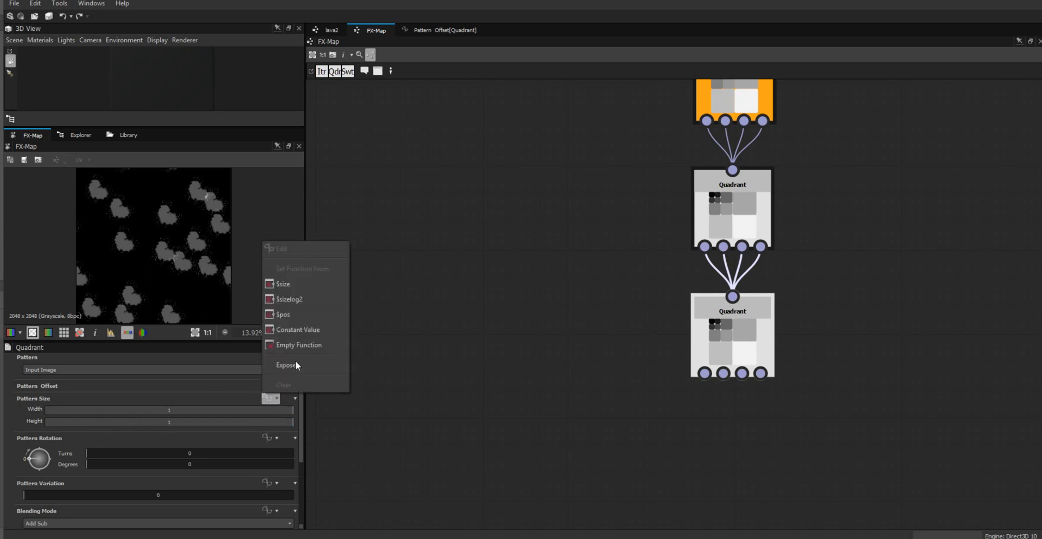
click(295, 347)
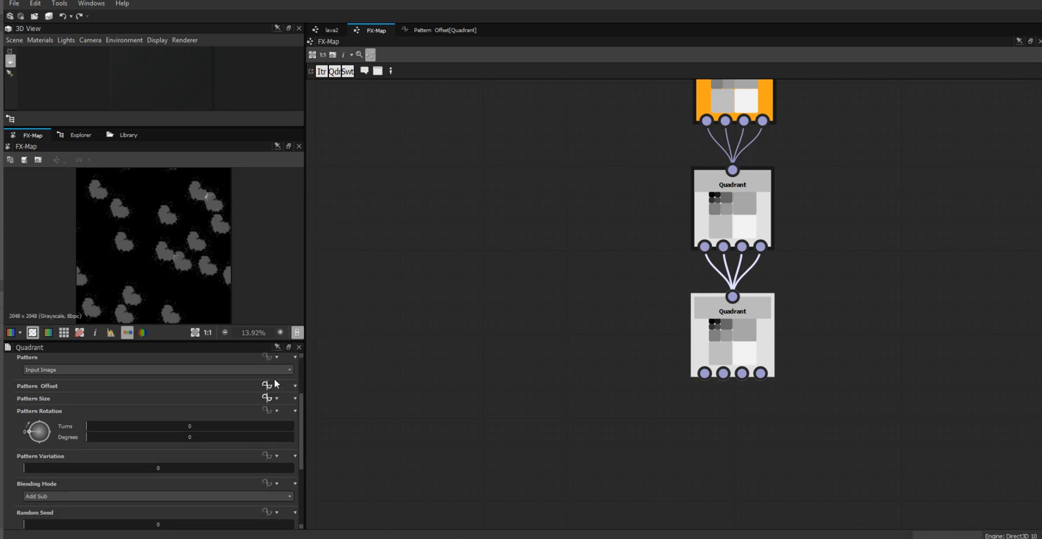
click(268, 400)
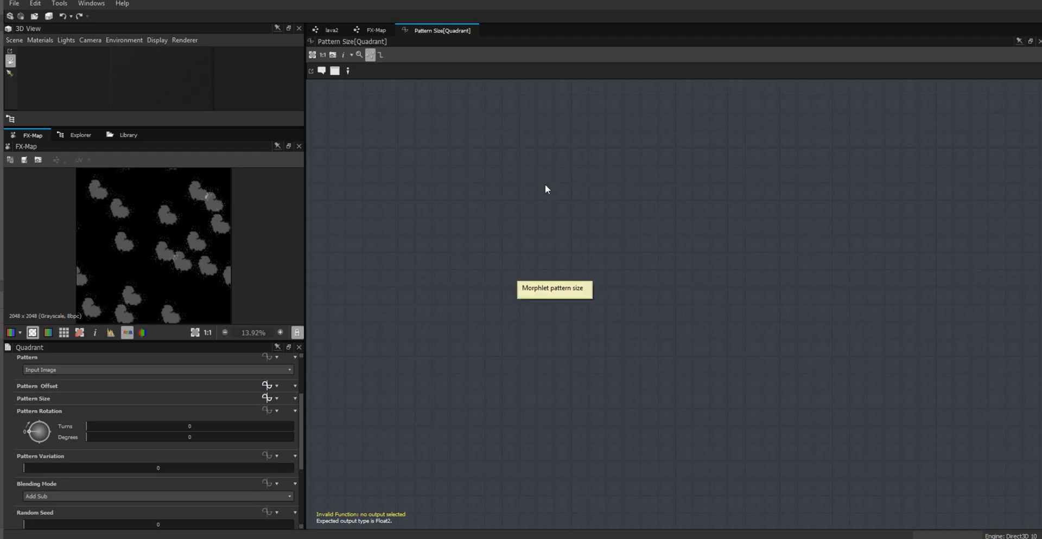
- Add a Constant Float node to the Pattern Size function and set its value to 1
right_click(469, 150)
mouse_move(543, 156)
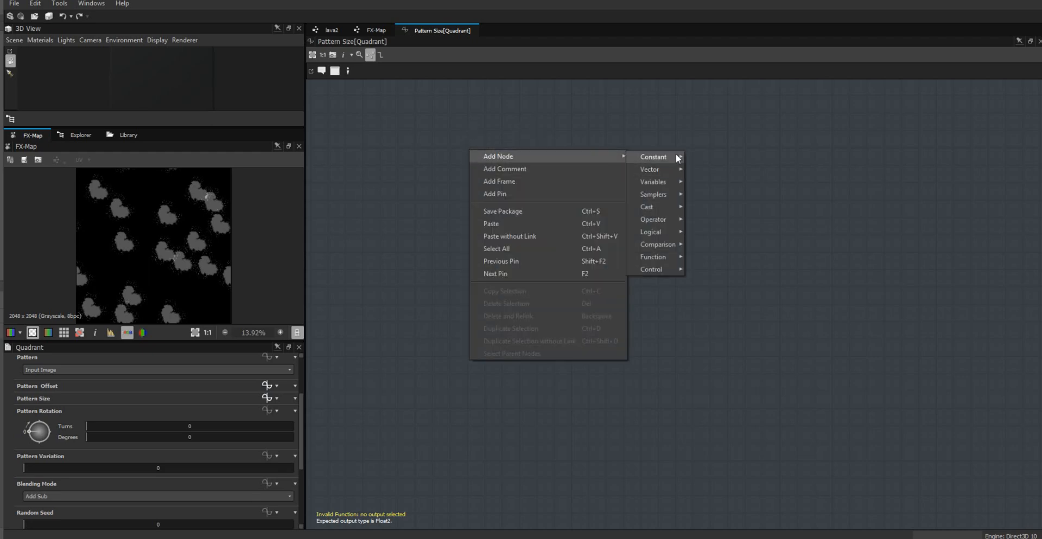
mouse_move(657, 157)
click(712, 167)
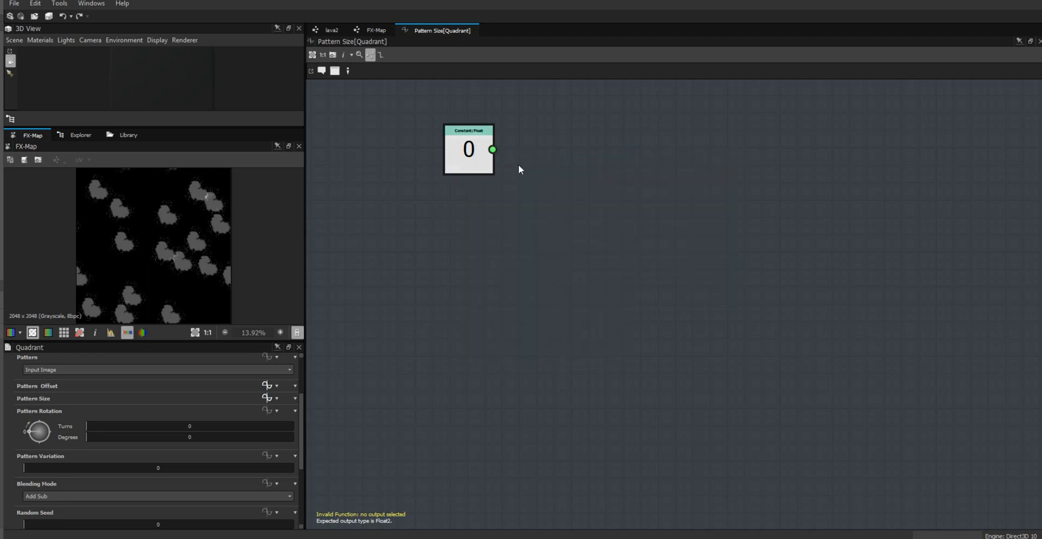
click(470, 167)
double_click(154, 369)
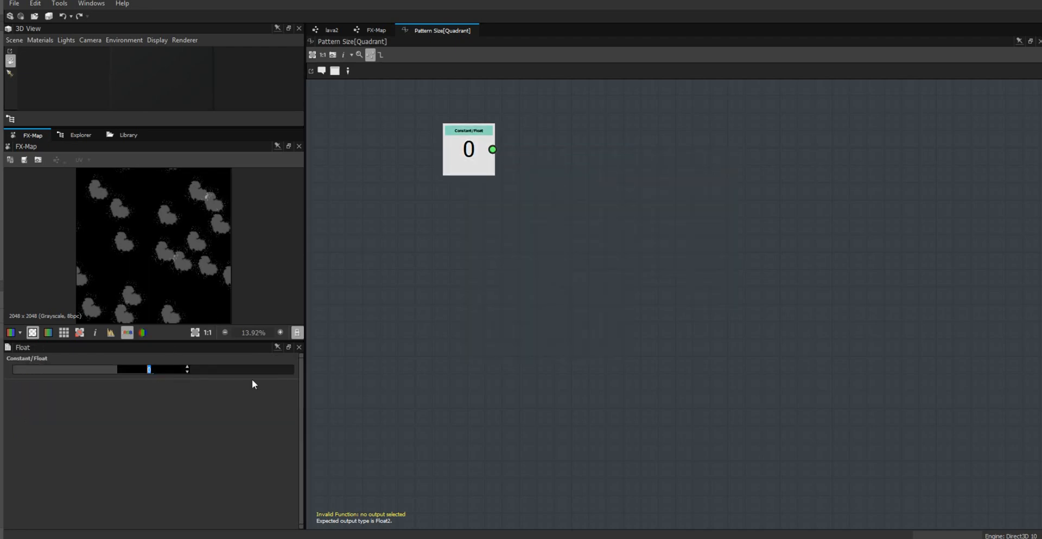
text(1)
key(Return)
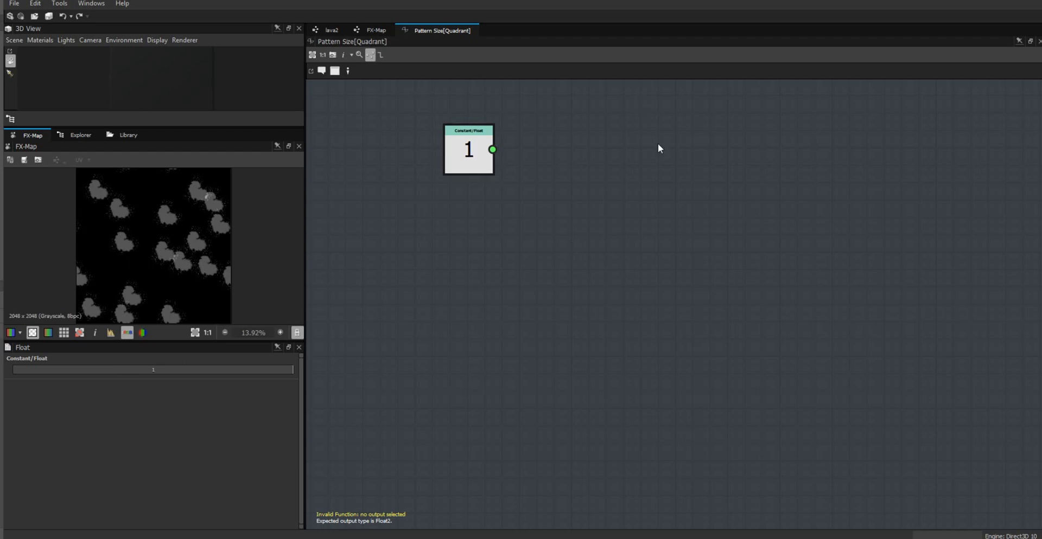
- Add a Random function node beyond the Constant Float node in the Pattern Size function
right_click(658, 143)
mouse_move(744, 152)
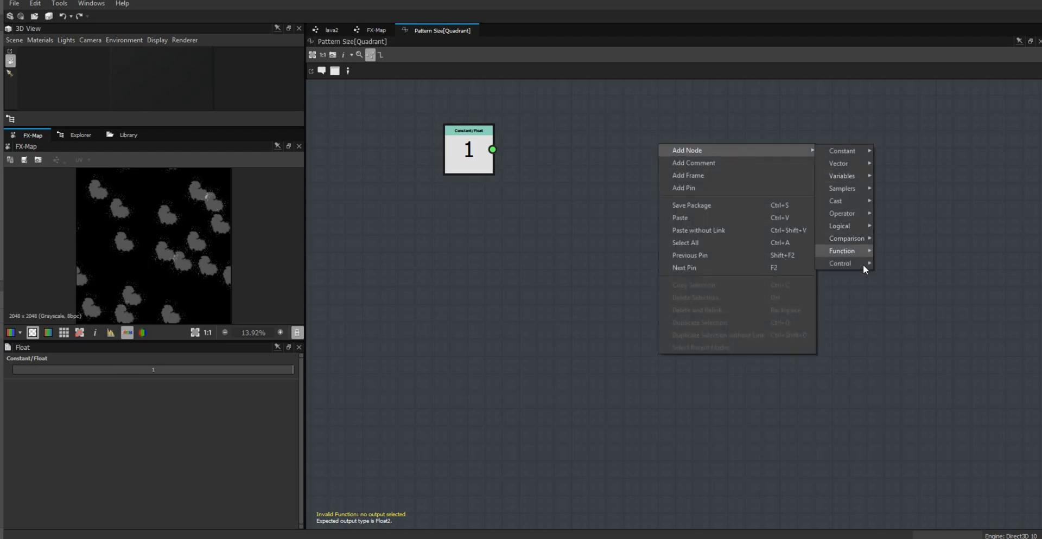
mouse_move(862, 252)
click(906, 496)
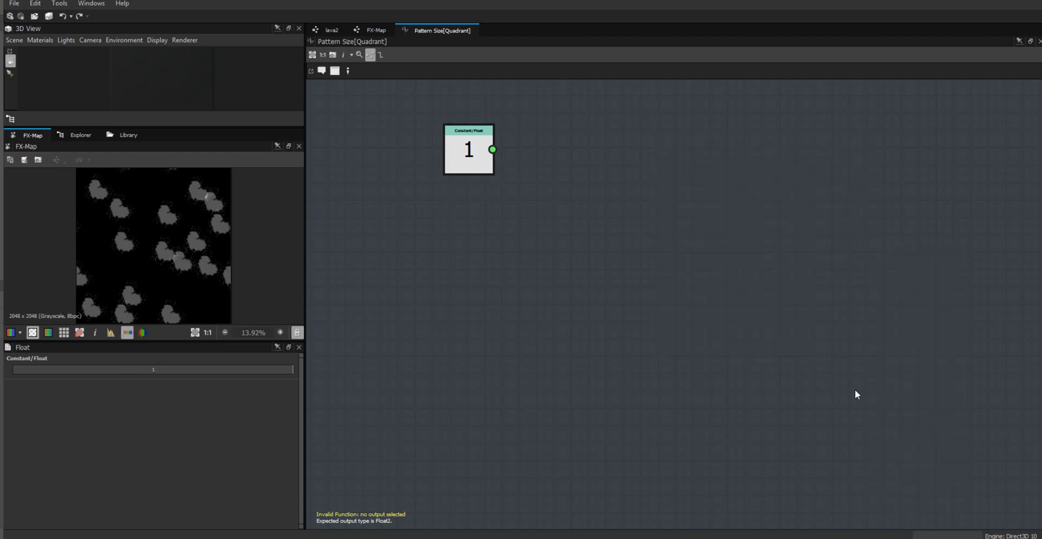
- Add a Vector Float2 node beyond the Random node and make it the Pattern Size function's output
right_click(776, 161)
mouse_move(795, 165)
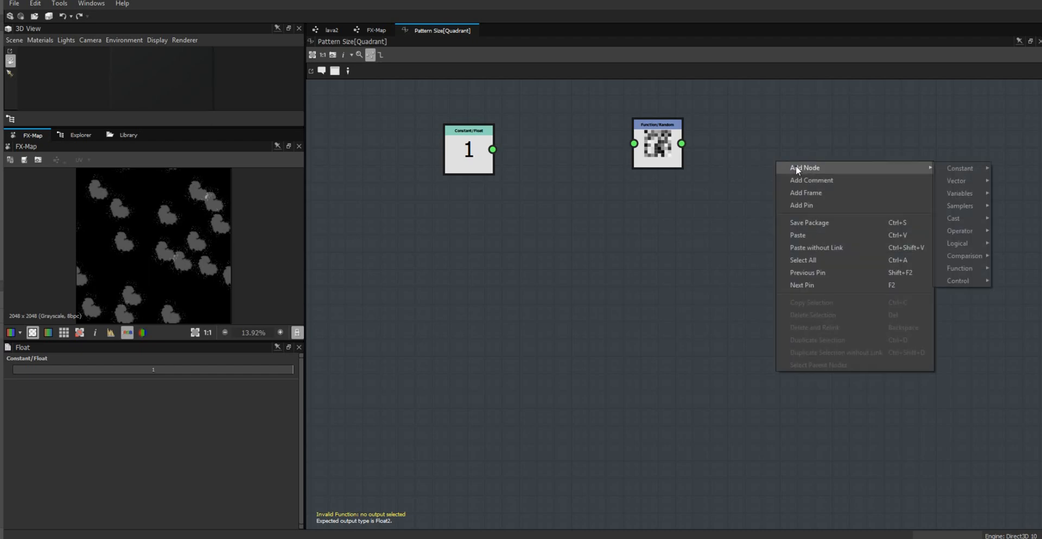
mouse_move(951, 180)
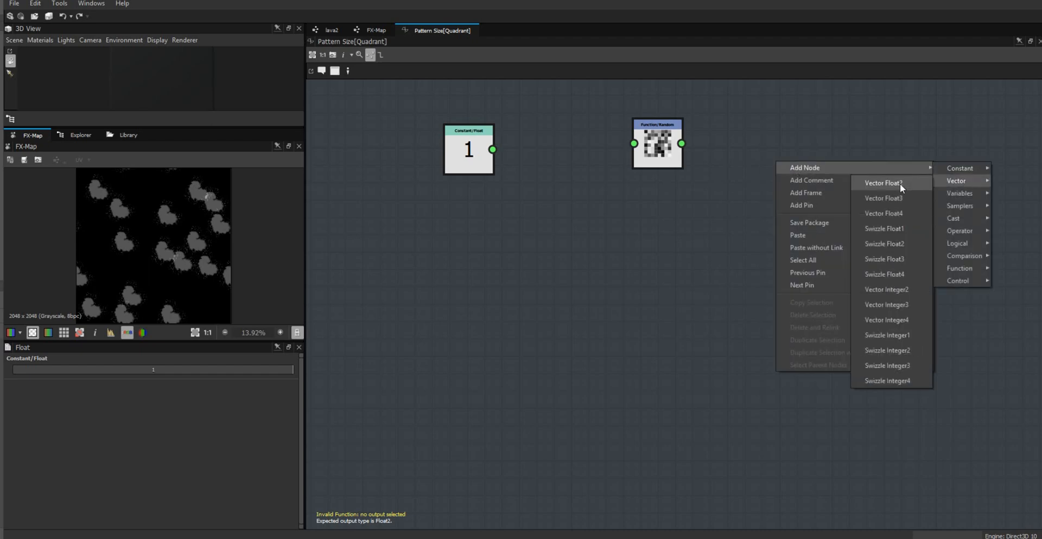
click(884, 183)
drag(773, 175, 876, 187)
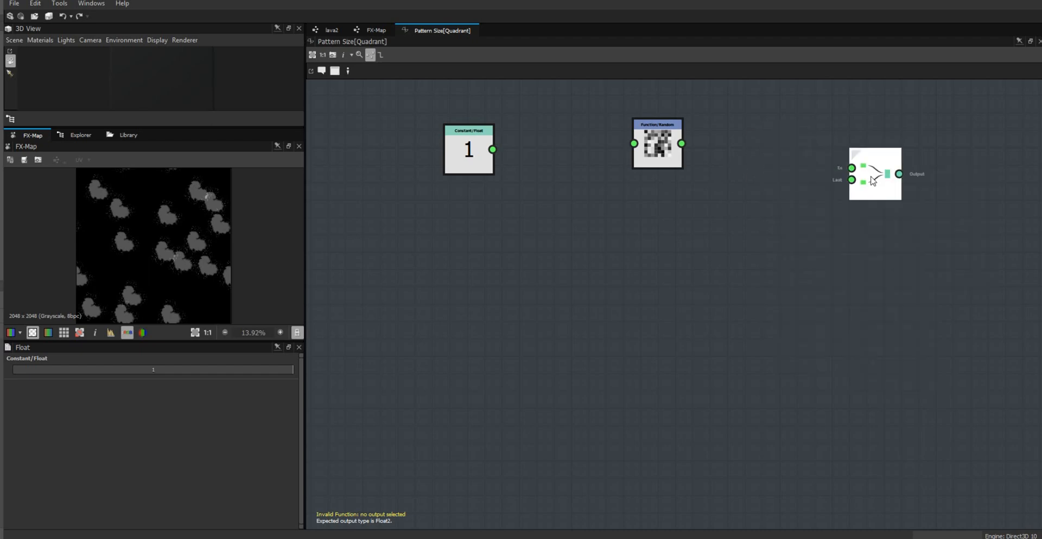
right_click(872, 178)
click(891, 220)
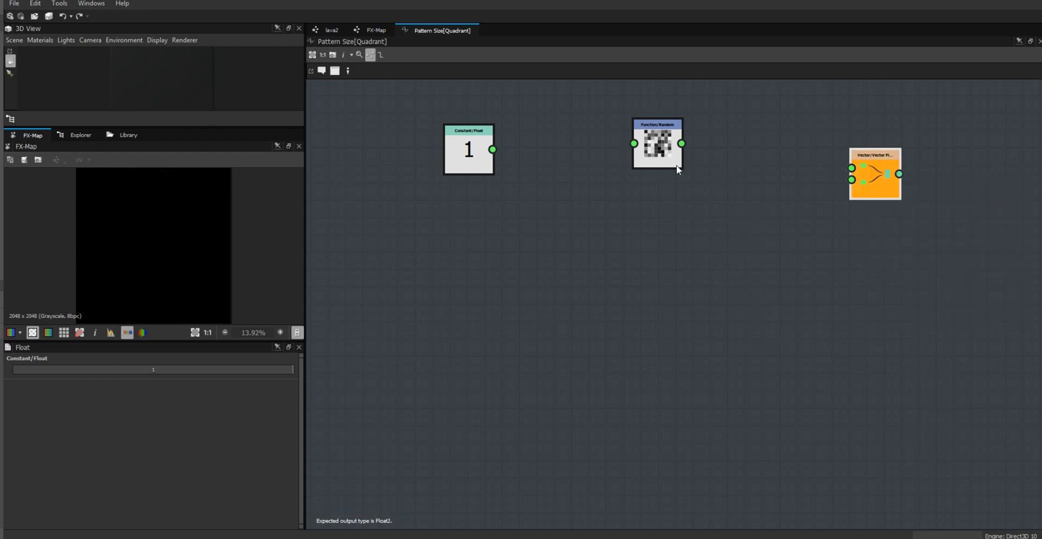
- Feed the Random node from the Constant Float, connect its output to both Vector Float2 inputs, and align the nodes
drag(678, 144, 670, 157)
drag(493, 150, 626, 157)
click(633, 159)
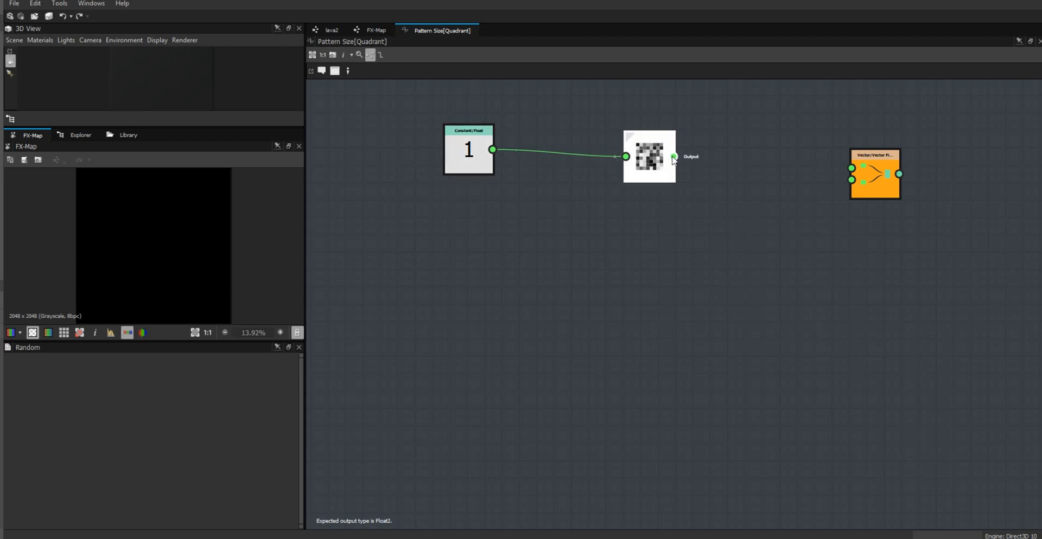
mouse_move(674, 156)
mouse_down()
mouse_move(814, 144)
mouse_move(851, 169)
mouse_move(673, 157)
mouse_up()
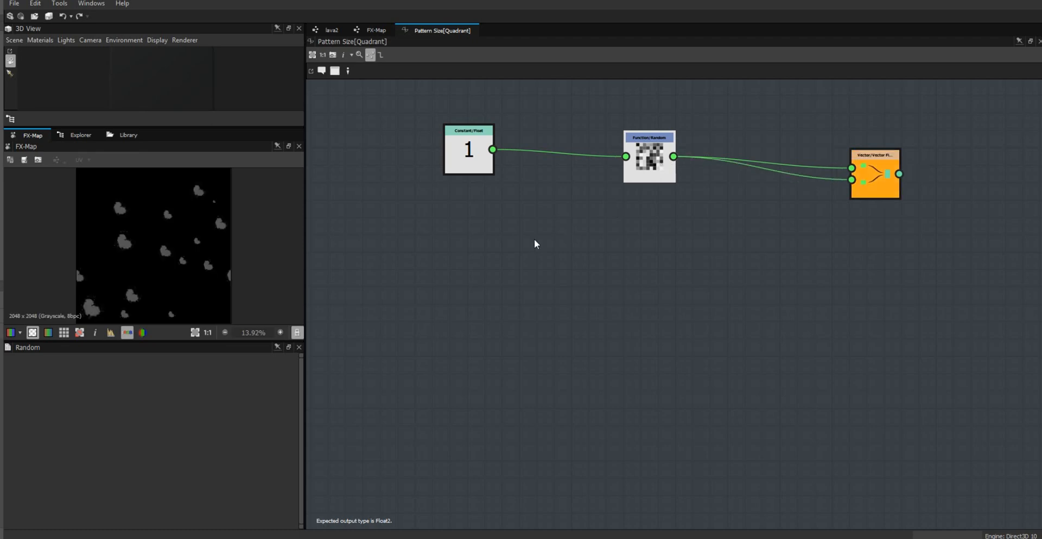
drag(471, 153, 487, 156)
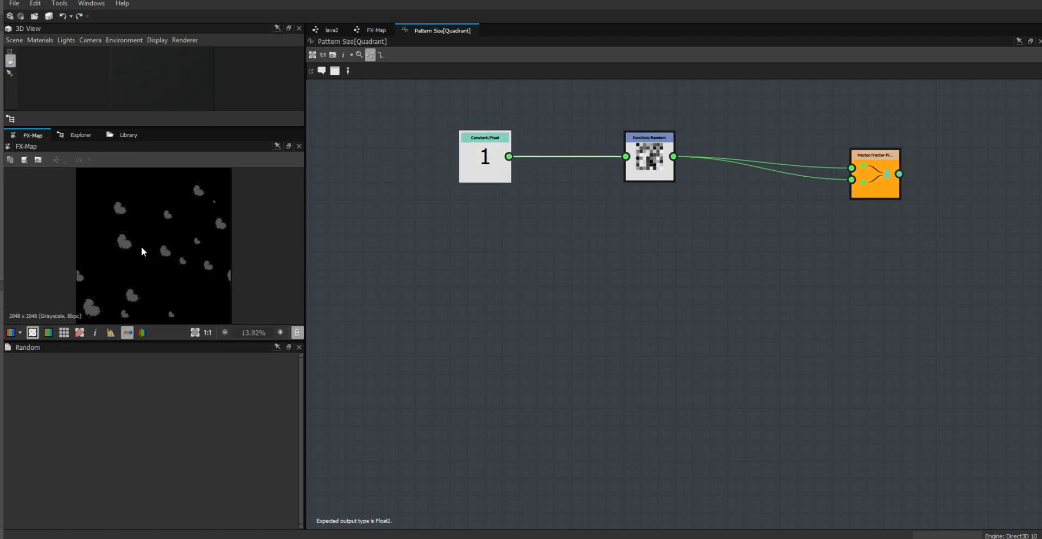
- Duplicate the Pattern Size function's Random node and connect the copy to the Vector Float2 node's Last input
scroll(116, 251, up, 4)
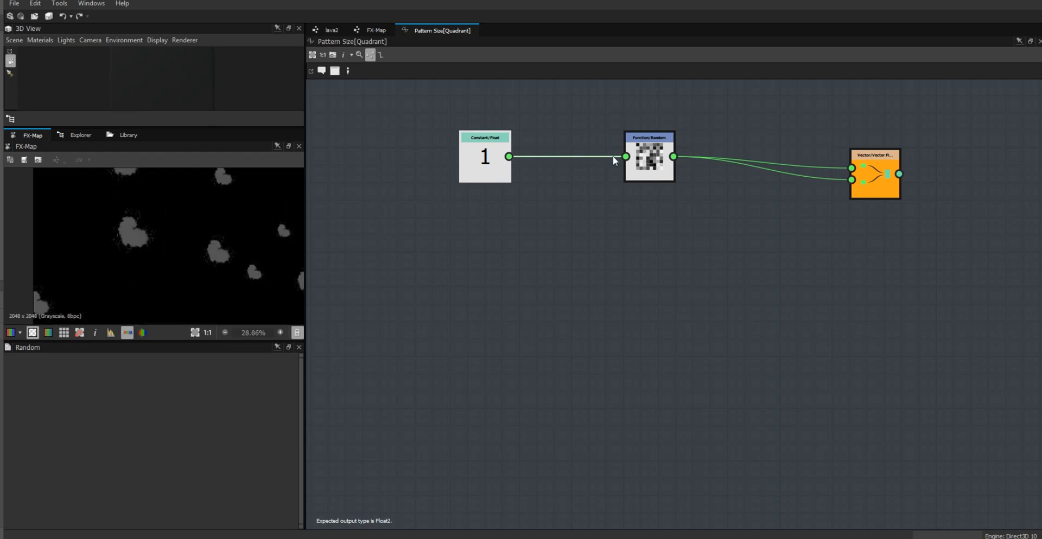
drag(650, 169, 641, 169)
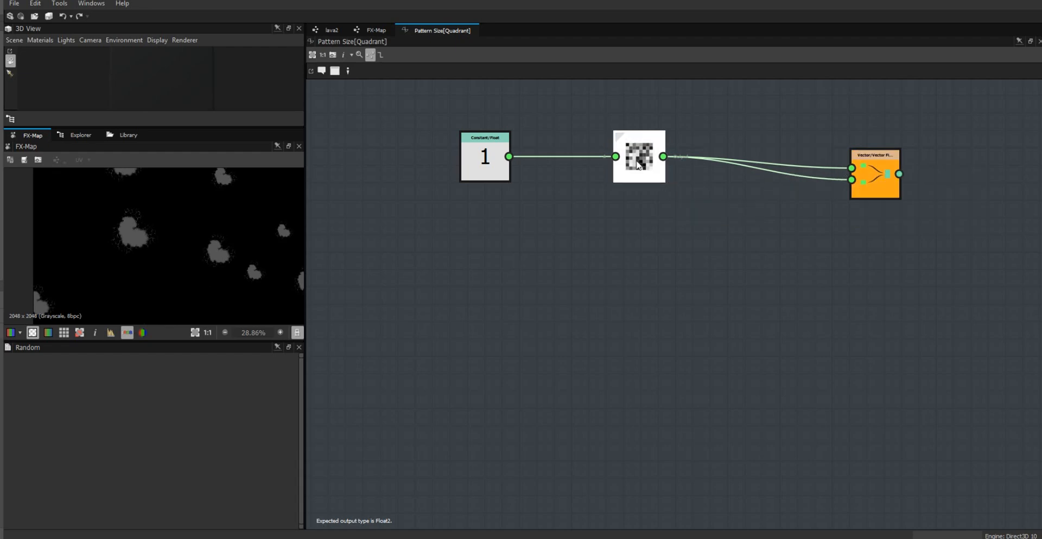
key(ctrl+d)
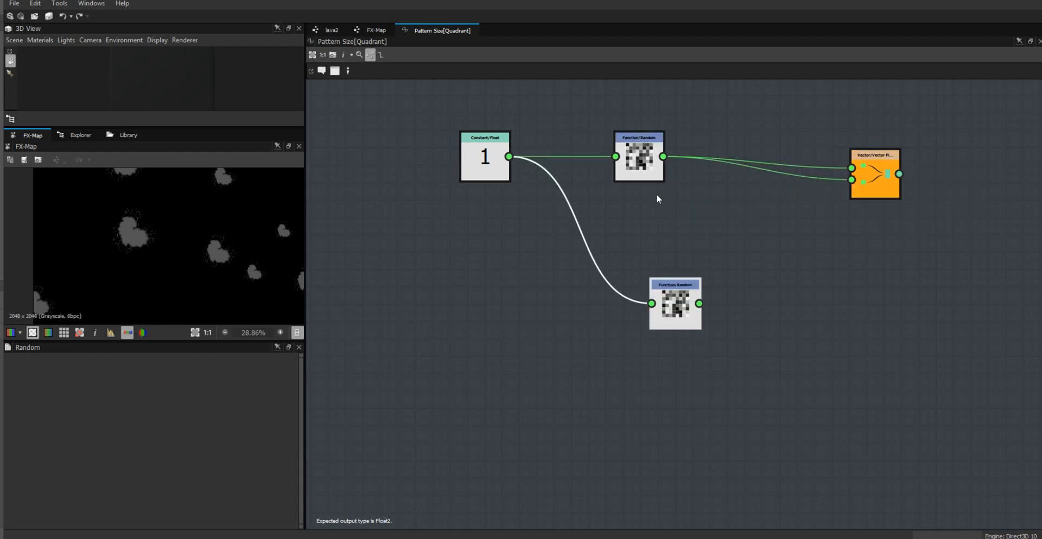
drag(700, 304, 851, 179)
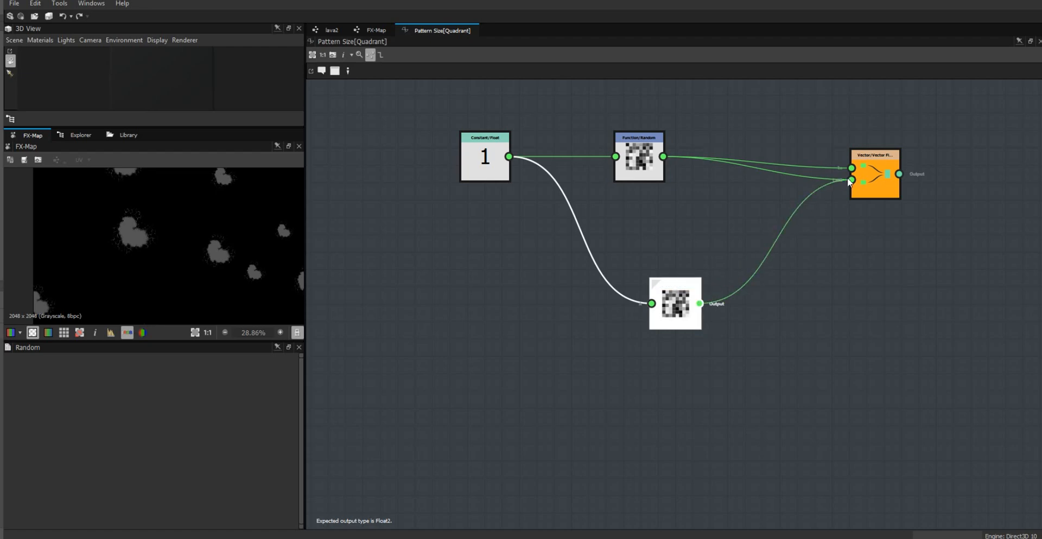
scroll(217, 223, down, 3)
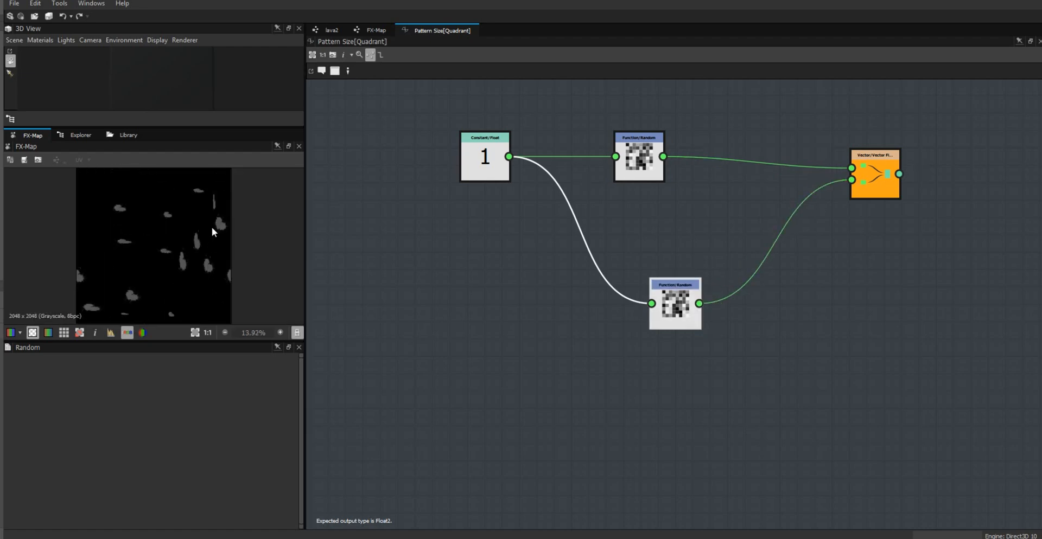
- Connect the original Random node to the Vector Float2's Last input and remove the Constant Float's link to the duplicate Random node
scroll(160, 230, up, 5)
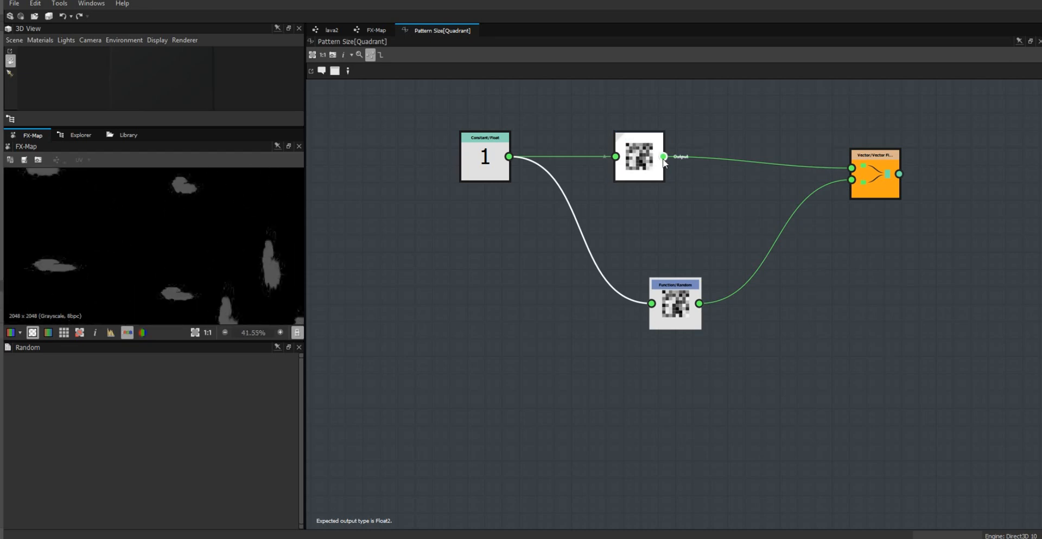
drag(663, 157, 851, 179)
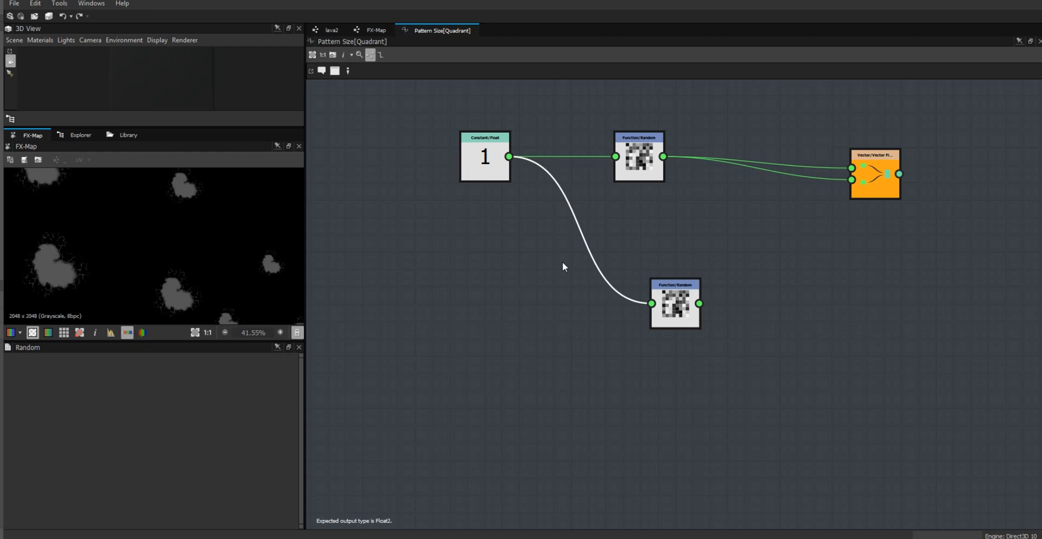
key(Delete)
scroll(216, 211, down, 5)
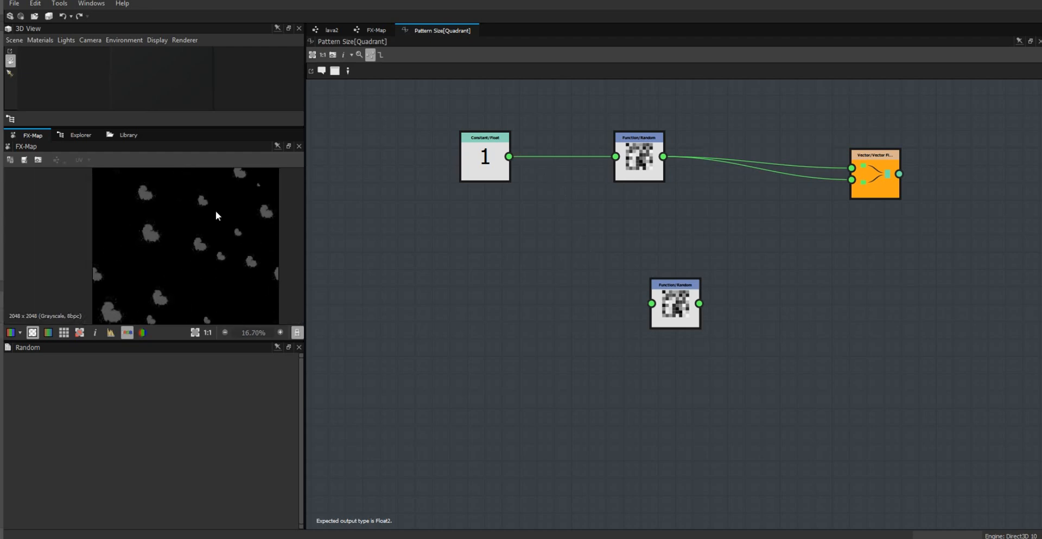
scroll(216, 212, down, 2)
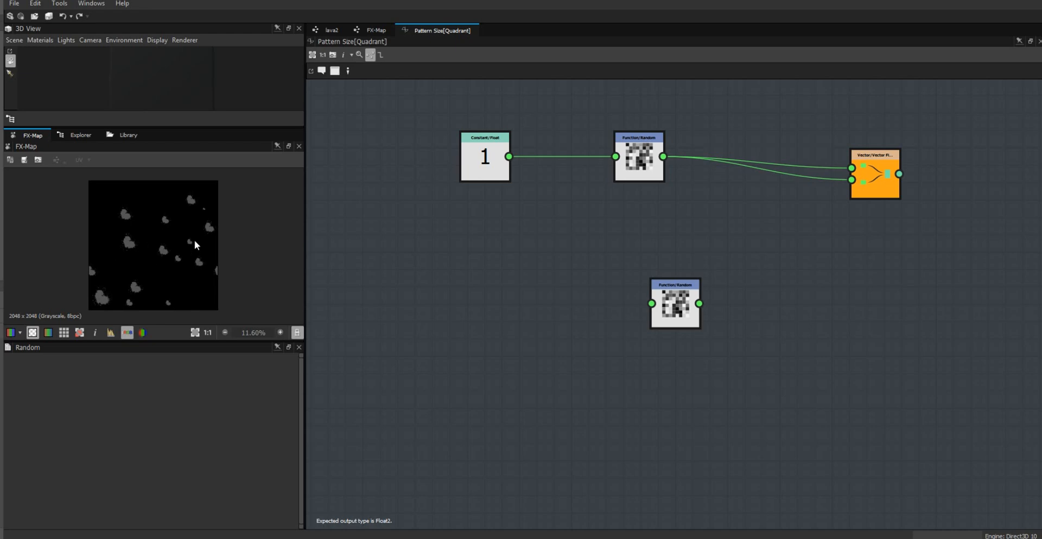
scroll(194, 241, up, 1)
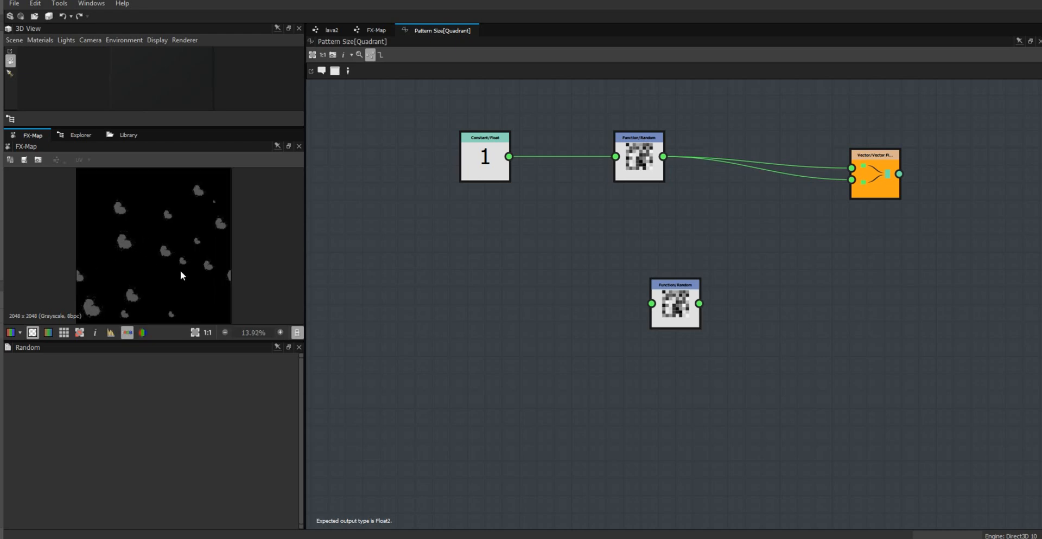
- Move the duplicate Random node out of the way and add a Greater comparison node below the original Random node
drag(680, 315, 776, 411)
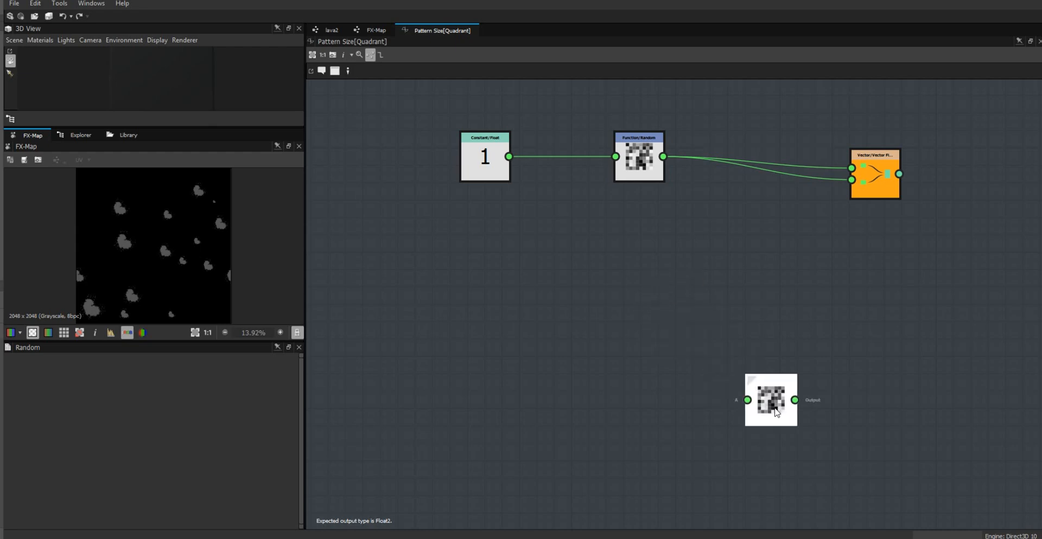
drag(776, 412, 853, 447)
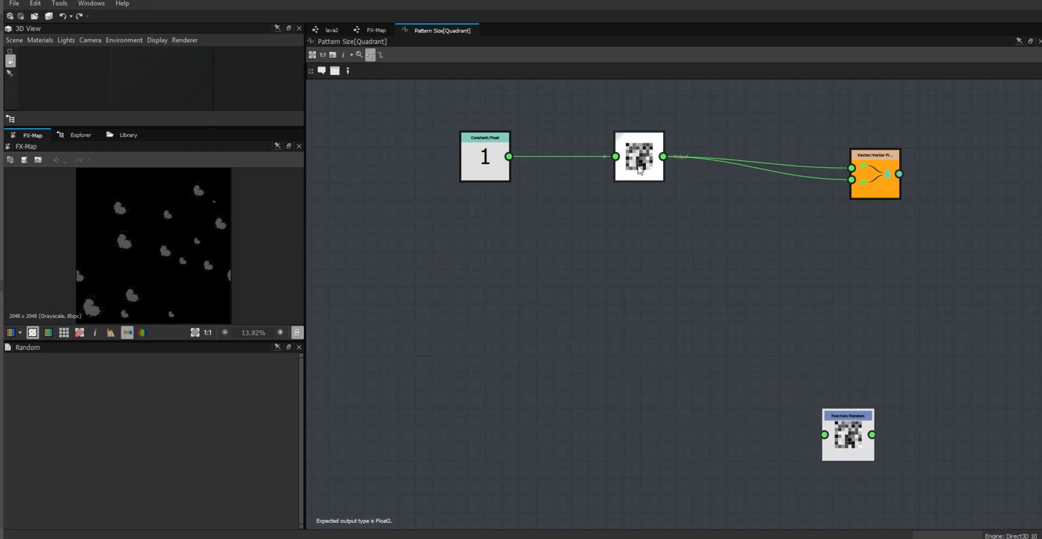
drag(632, 163, 602, 163)
right_click(644, 237)
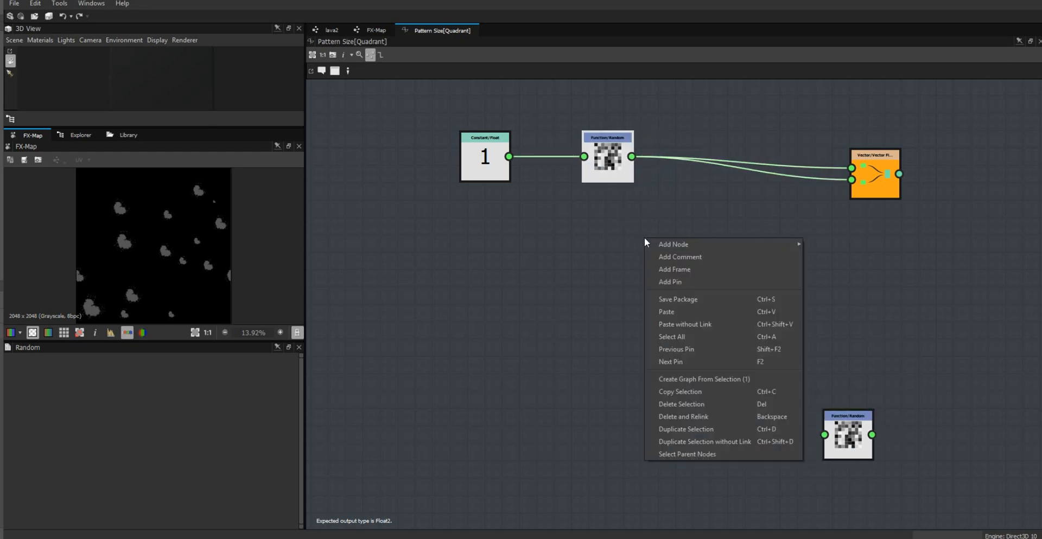
mouse_move(654, 249)
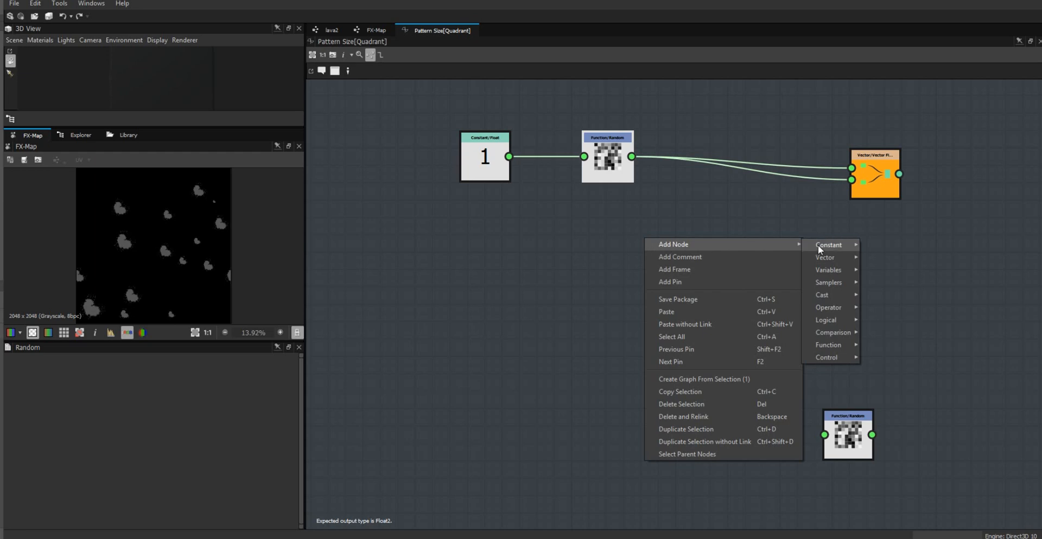
mouse_move(819, 248)
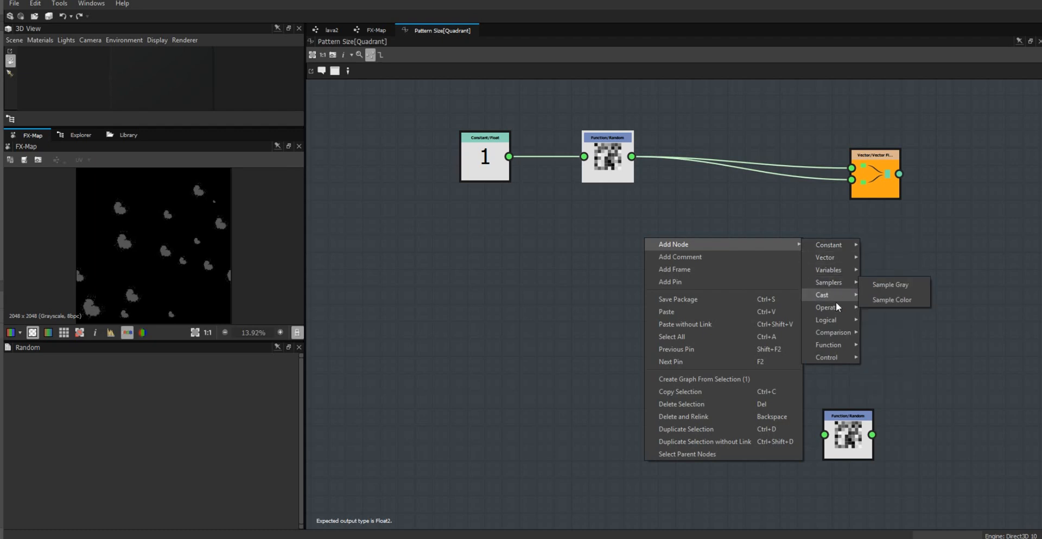
mouse_move(838, 307)
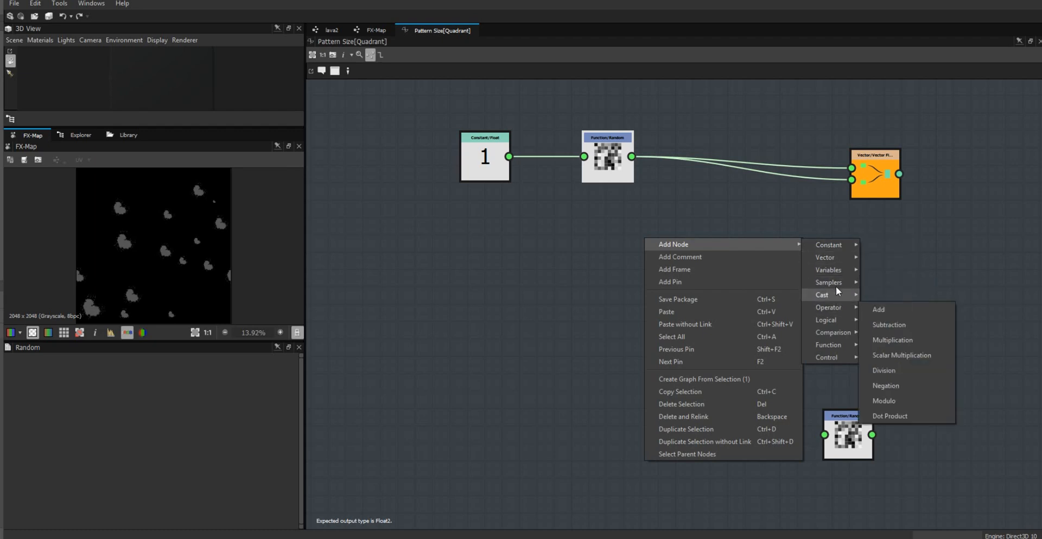
mouse_move(838, 333)
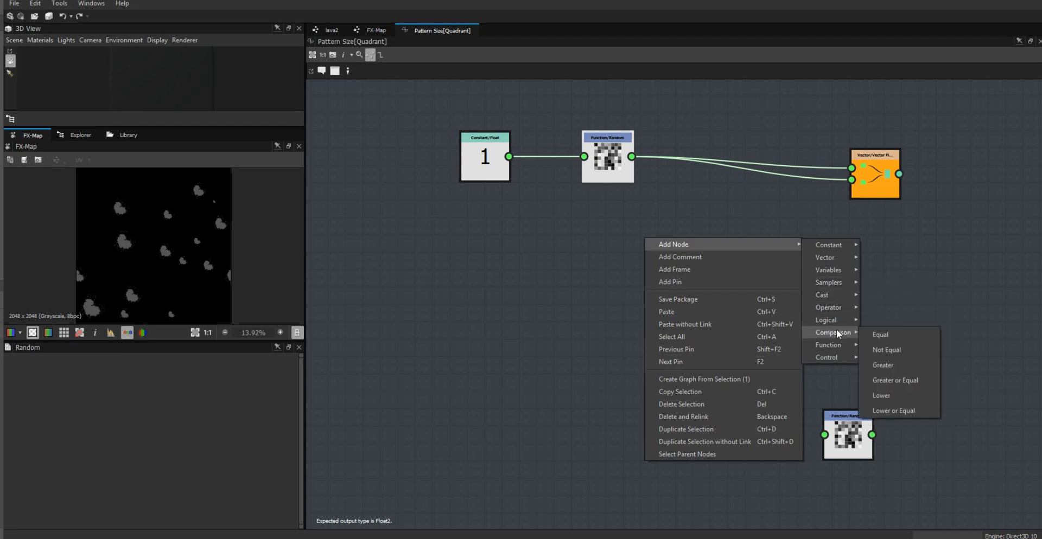
click(895, 366)
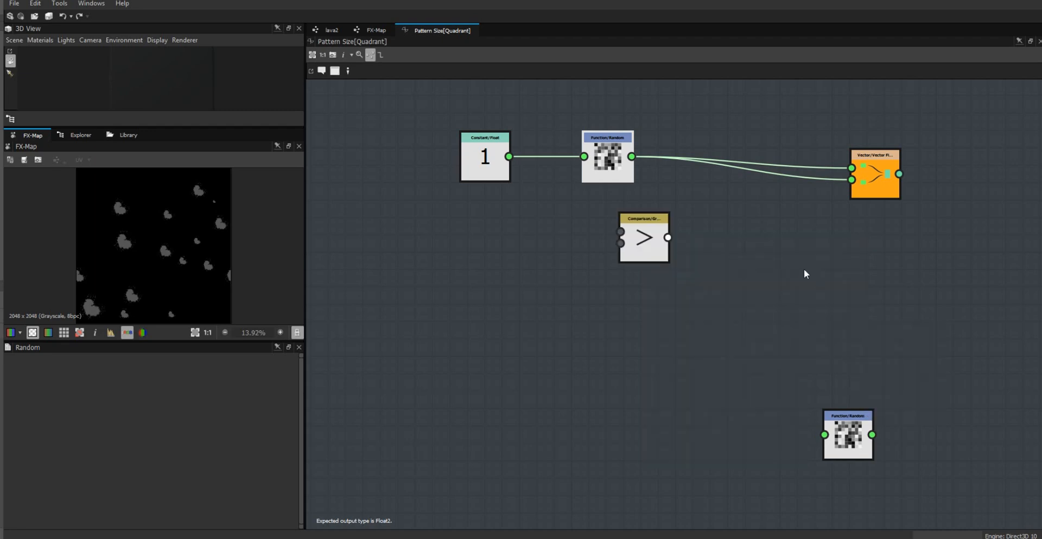
- Add an If...Else node beyond the Greater node and connect the Greater output to its Condition input
right_click(803, 268)
mouse_move(942, 276)
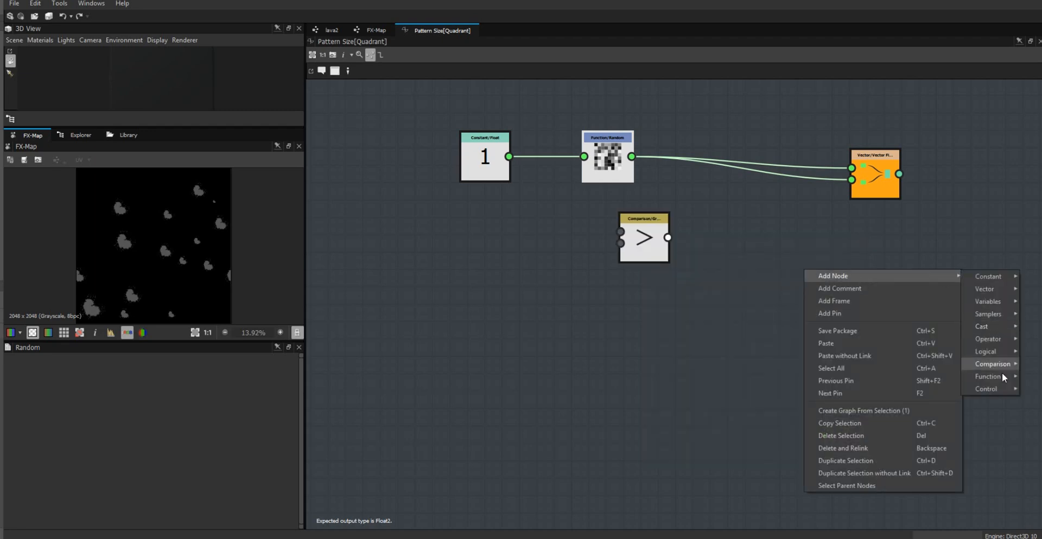
mouse_move(999, 386)
click(939, 403)
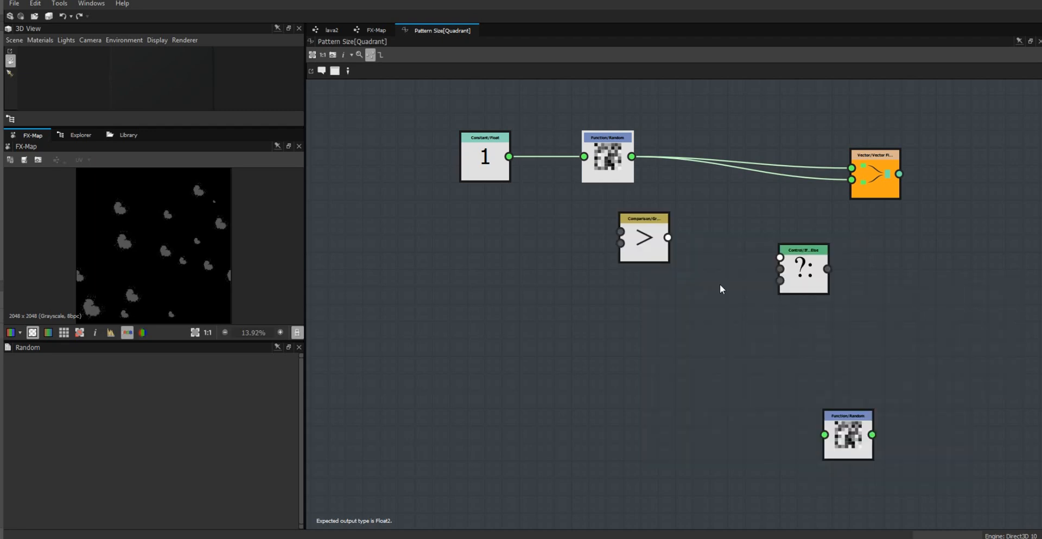
drag(803, 274, 753, 297)
drag(639, 241, 627, 265)
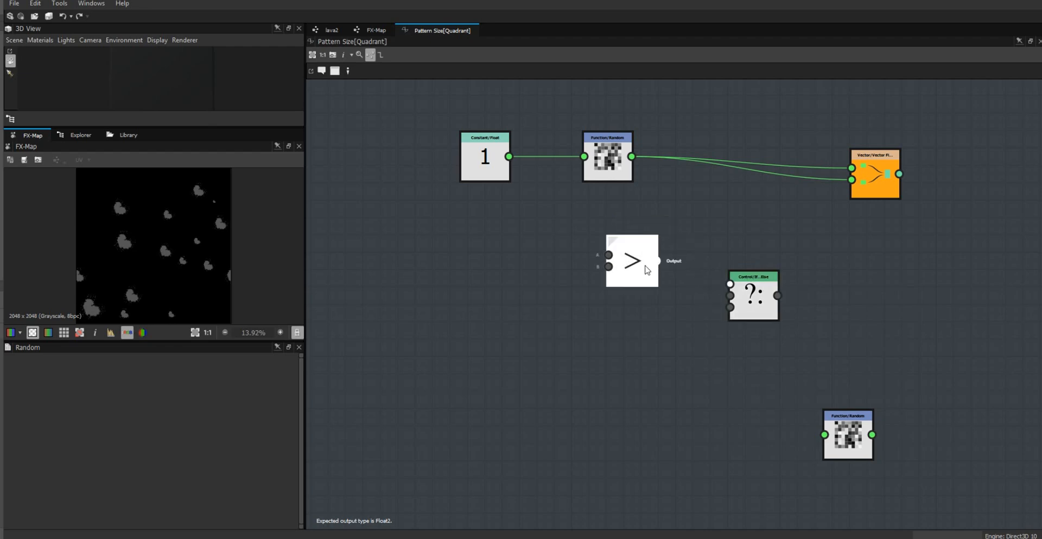
drag(730, 284, 657, 262)
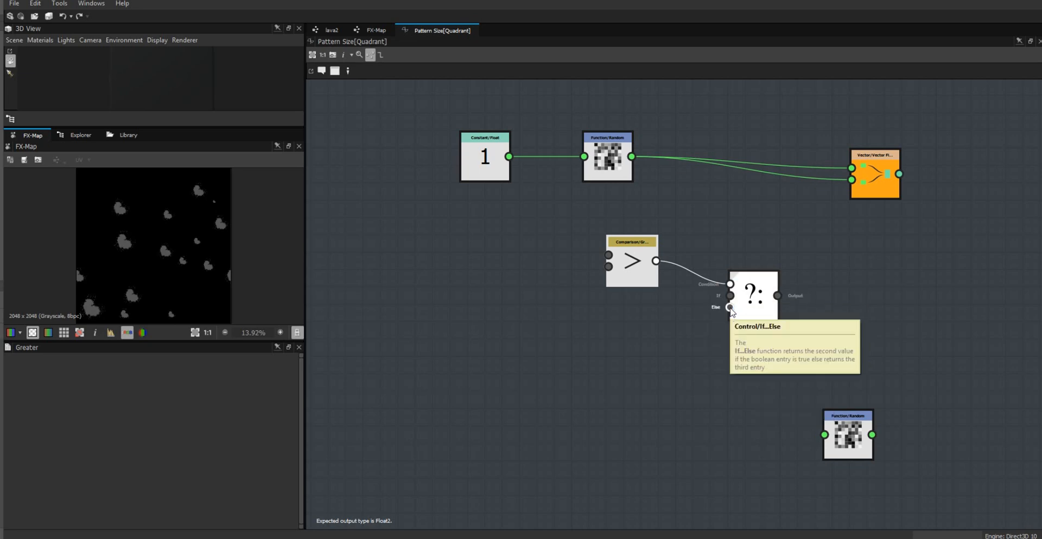
click(635, 271)
drag(639, 272, 675, 274)
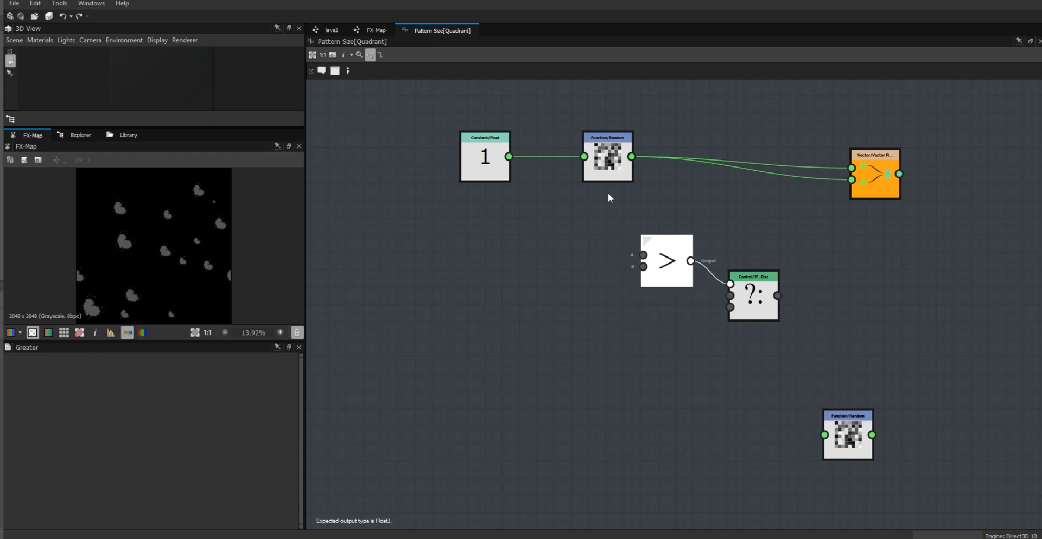
- Add a Constant Float node below the existing one and set its value to 0.75
drag(606, 169, 579, 169)
right_click(475, 306)
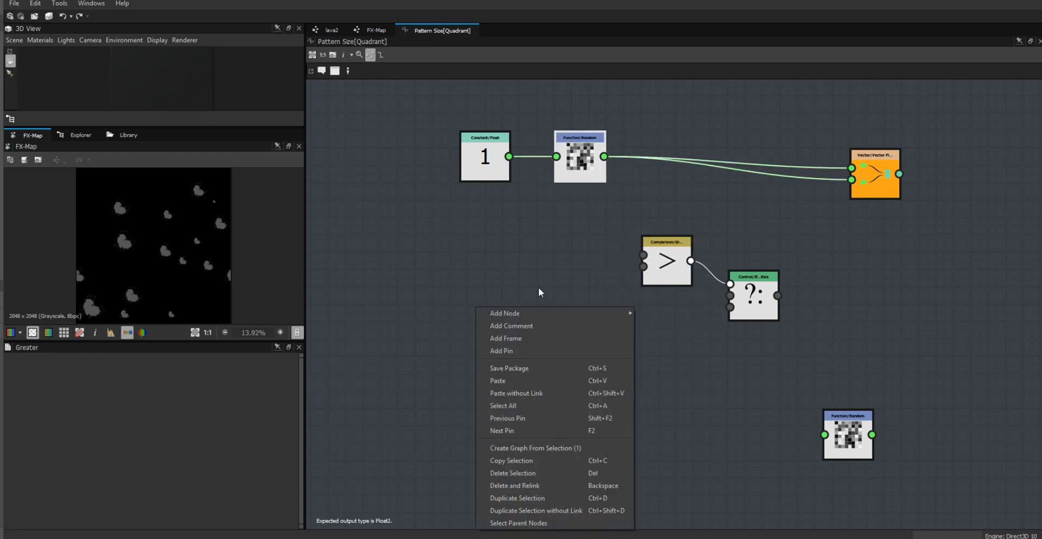
mouse_move(606, 318)
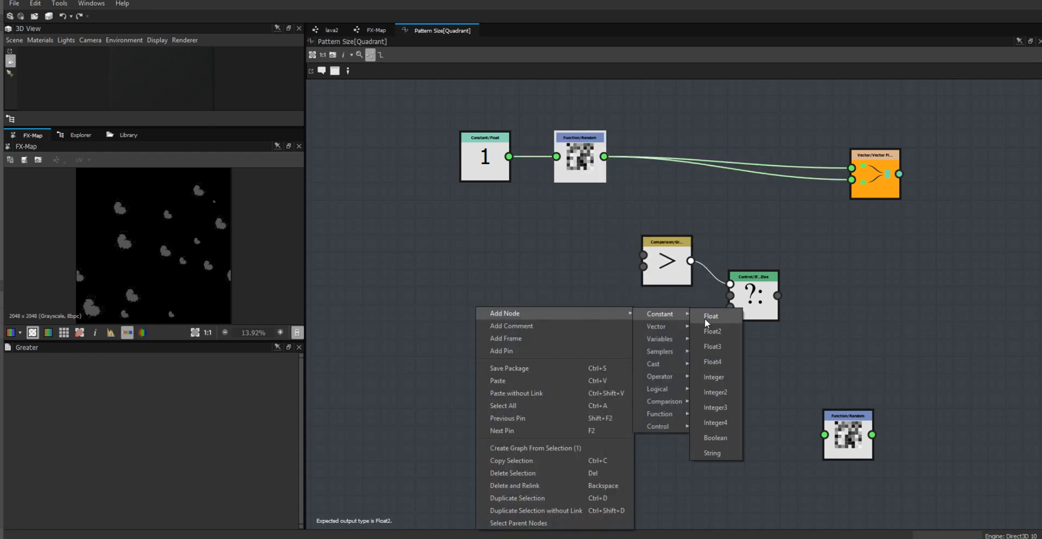
click(704, 318)
click(486, 315)
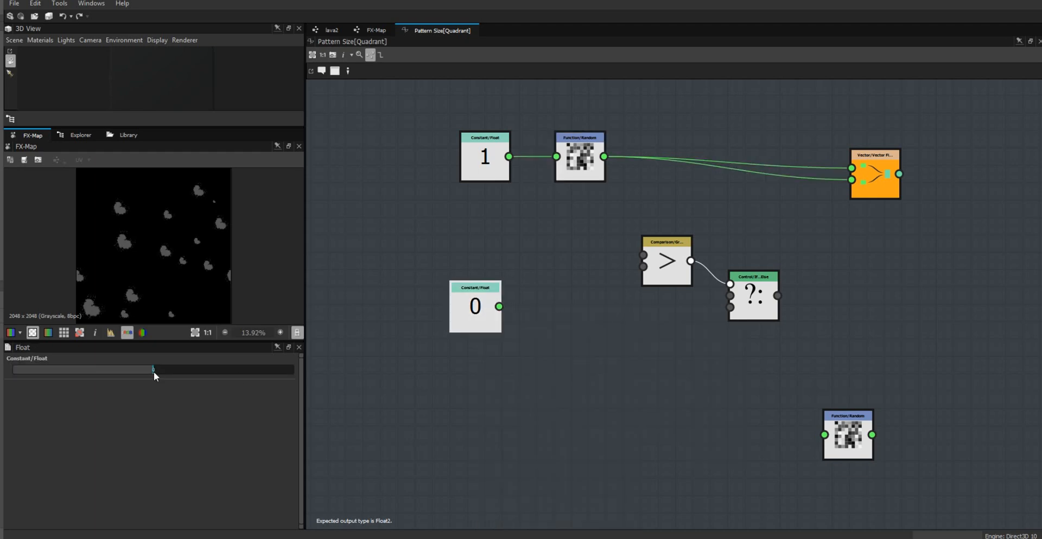
double_click(153, 371)
text(.75)
key(Return)
- Connect the original Random node to the Greater node's A input and the 0.75 Constant Float to its B input
drag(465, 305, 643, 267)
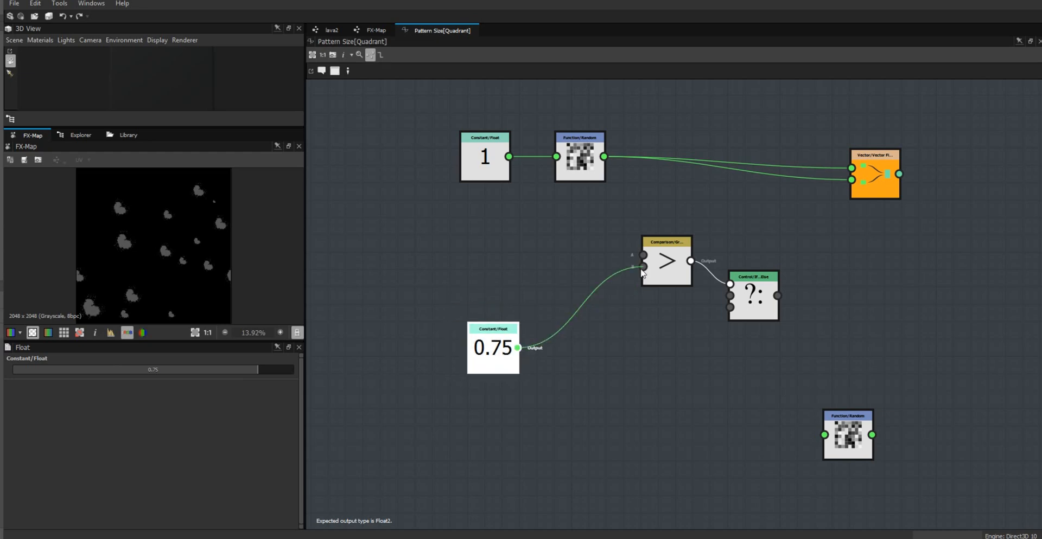
drag(604, 156, 643, 255)
drag(579, 163, 562, 163)
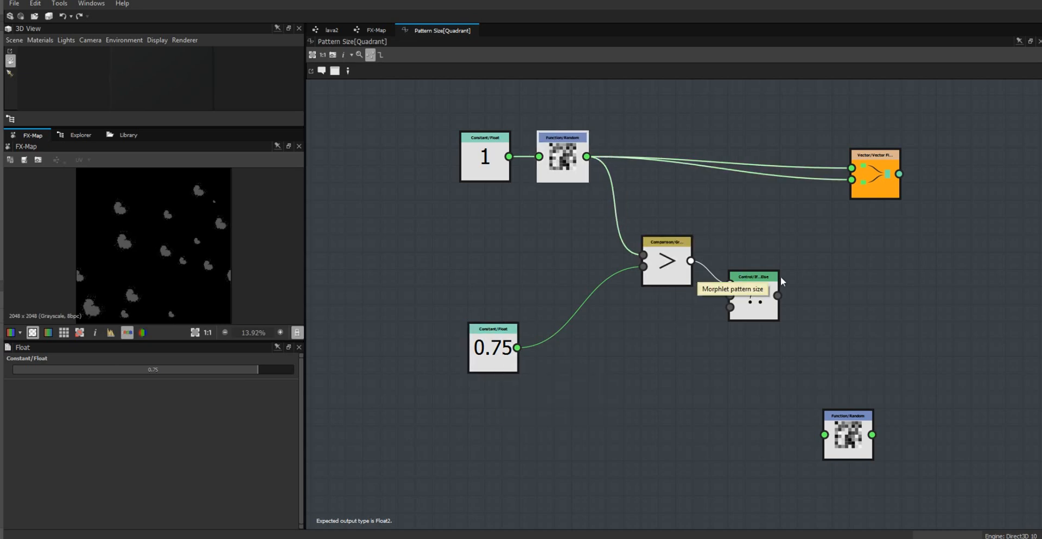
- Connect the If...Else output to both Vector Float2 inputs and feed the original Random output into its If input
drag(778, 295, 851, 180)
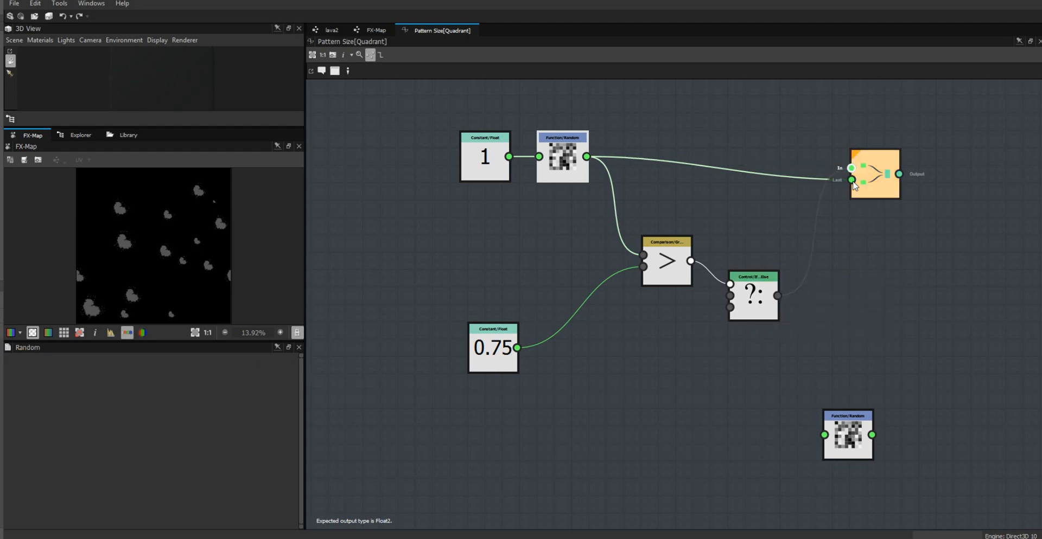
drag(770, 304, 780, 286)
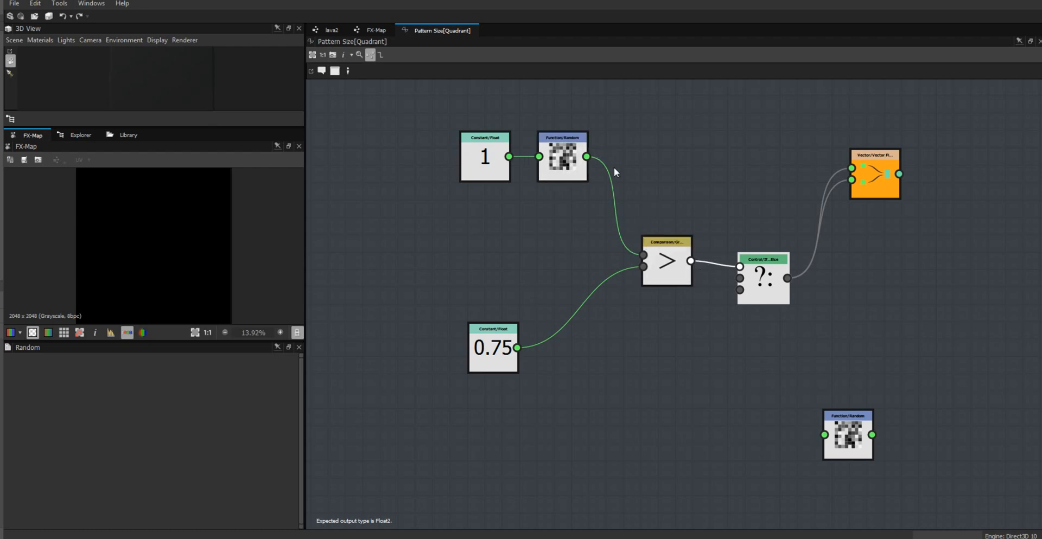
drag(587, 157, 740, 279)
scroll(198, 233, down, 1)
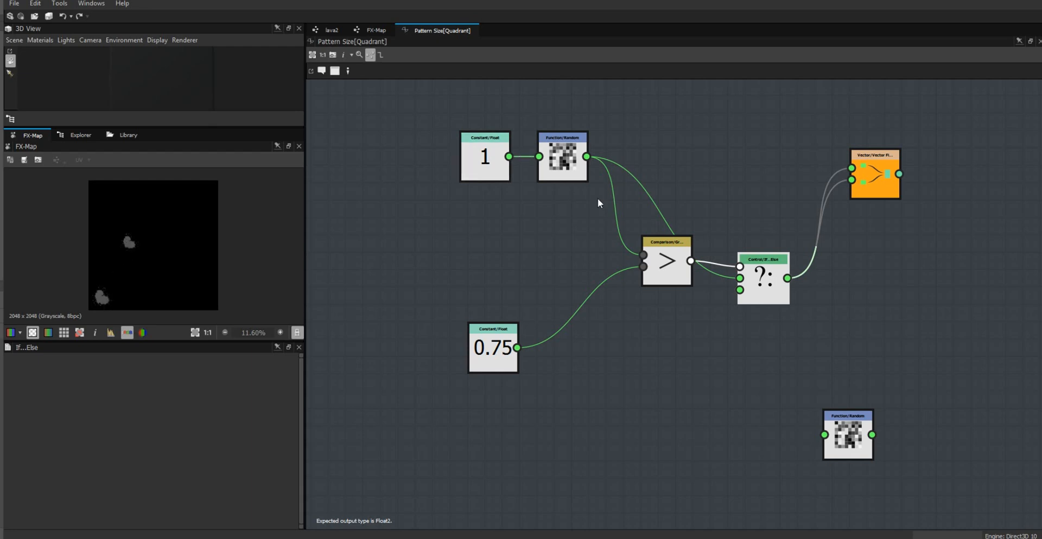
- Raise the Greater node and place the 0.75 Constant Float directly below the original Random node
drag(666, 271, 674, 254)
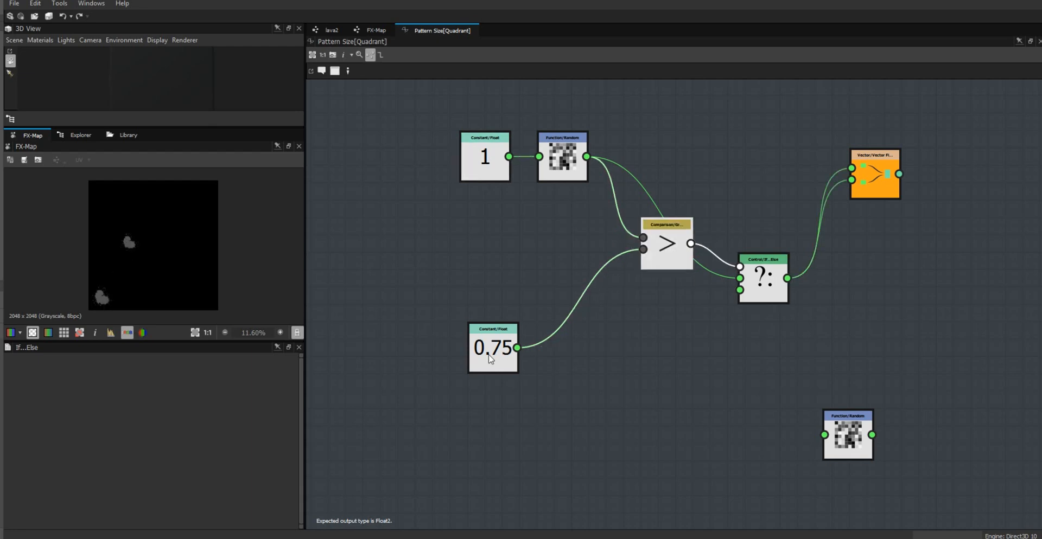
drag(491, 361, 540, 261)
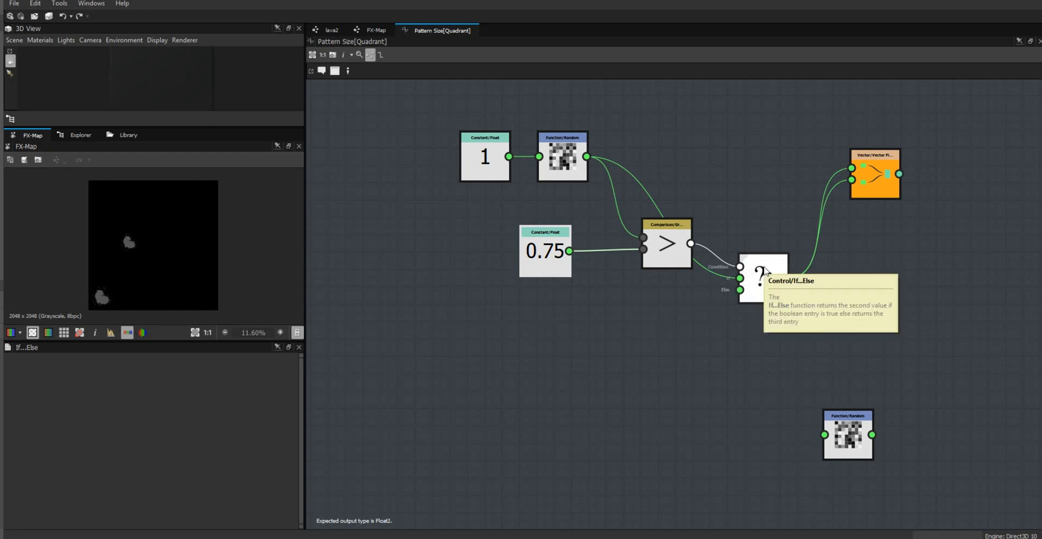
drag(554, 256, 571, 249)
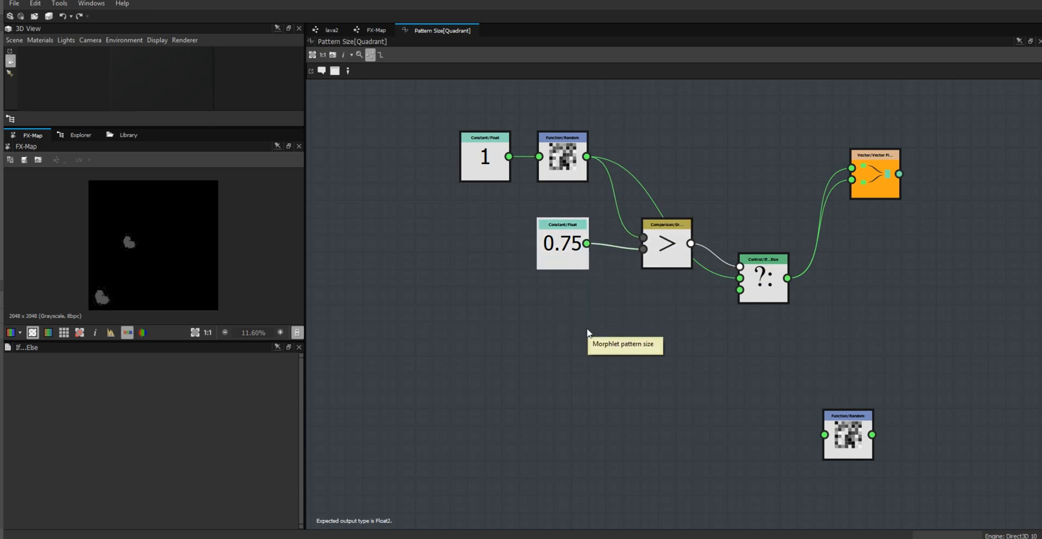
- Bring the duplicate Random node below the 0.75 Constant Float and feed it from the Constant Float of 1
drag(851, 438, 566, 352)
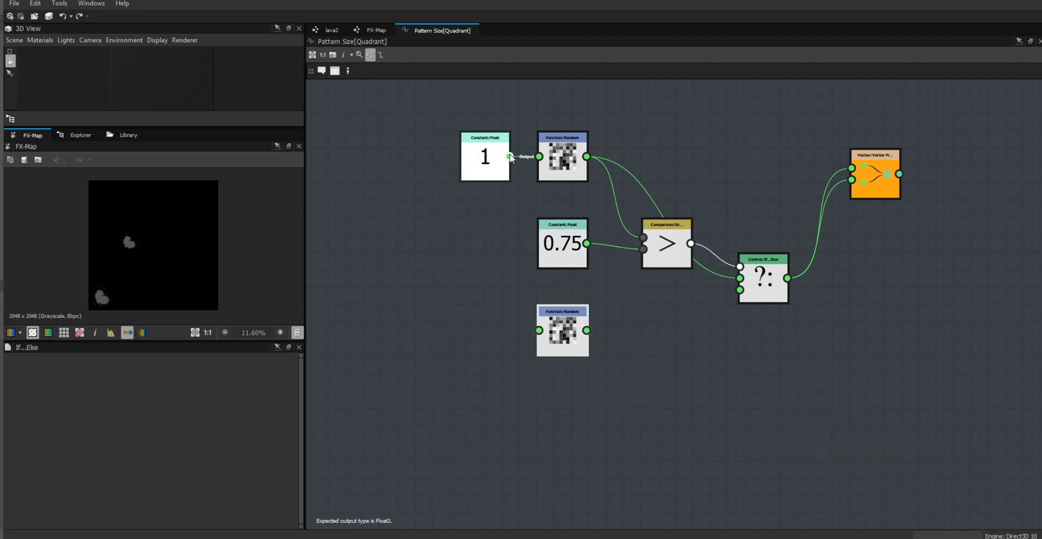
drag(509, 157, 508, 372)
click(563, 341)
click(619, 335)
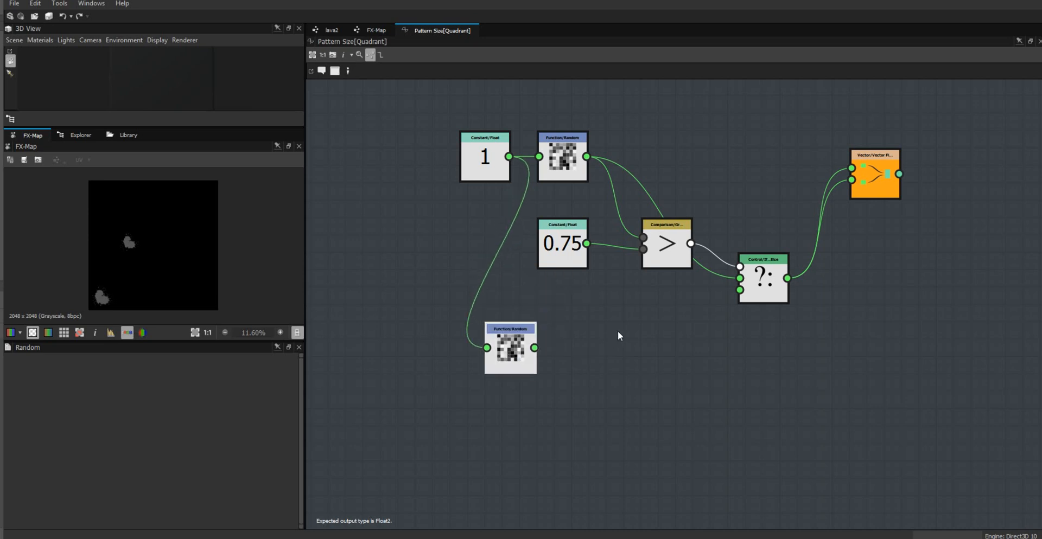
- Add an Add operator node below the Greater node and connect the original Random output to its first input
right_click(618, 336)
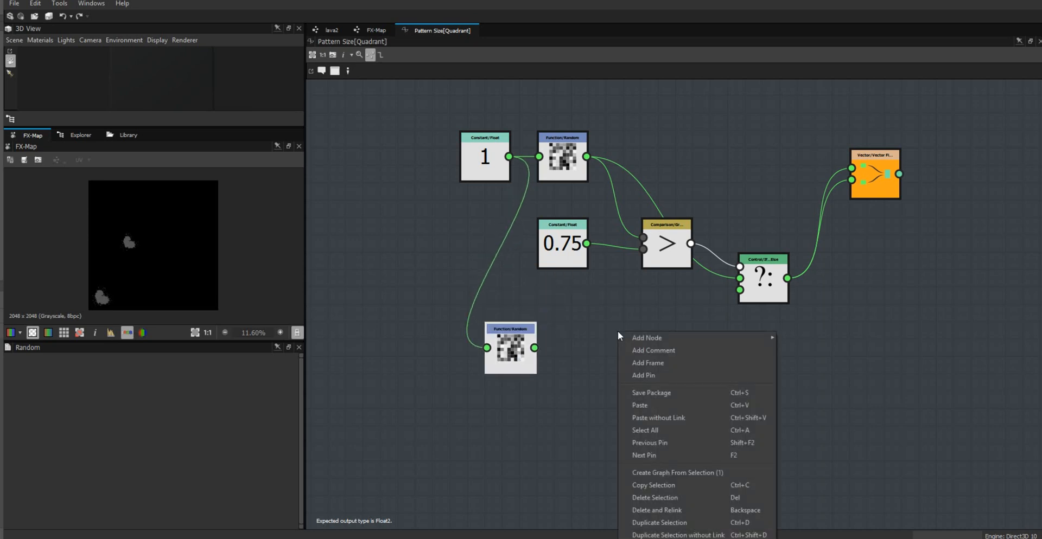
mouse_move(631, 339)
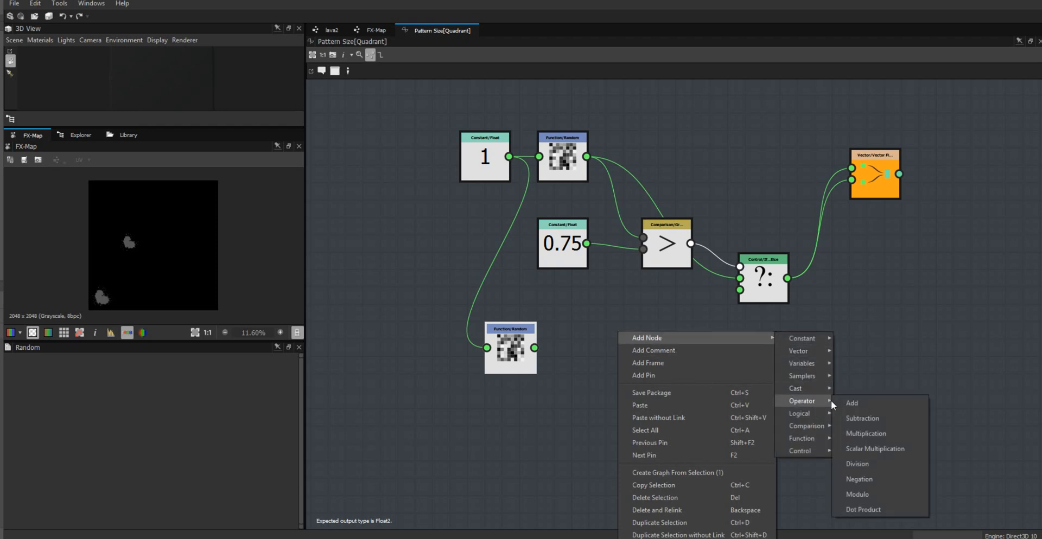
click(852, 403)
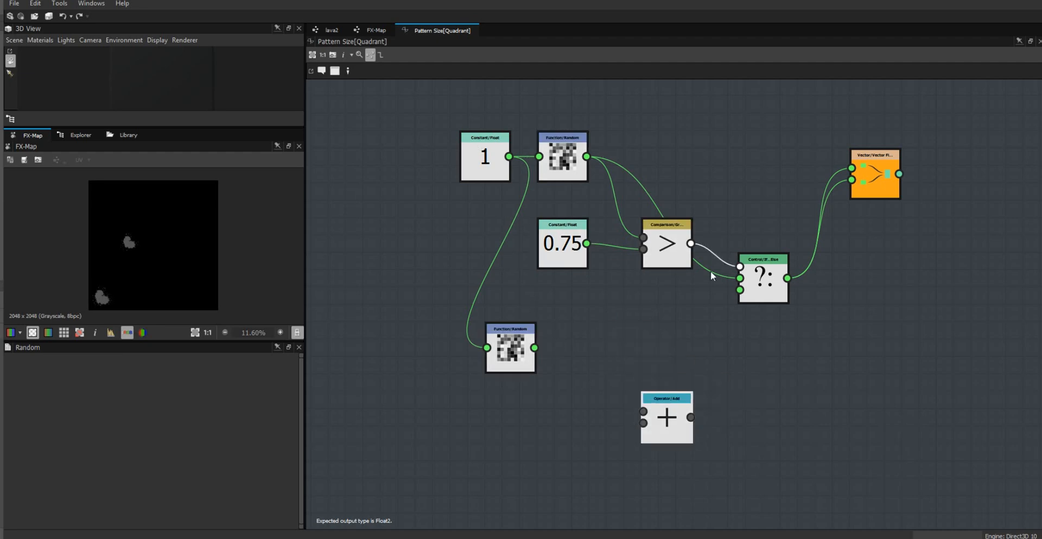
drag(587, 157, 646, 416)
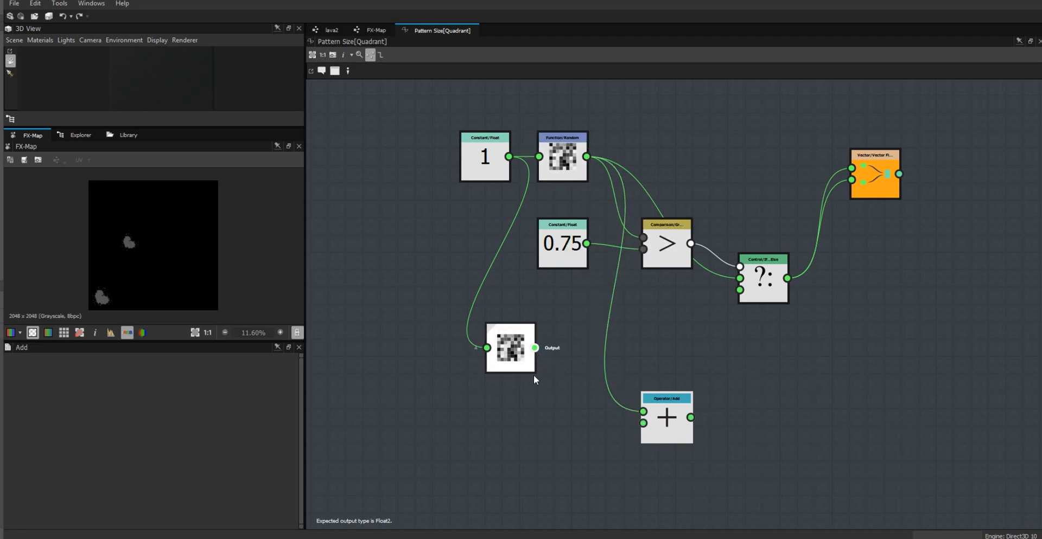
- Connect the duplicate Random to the Add node's second input and feed the Add output into the If...Else node's Else input
drag(535, 348, 643, 424)
drag(533, 367, 560, 419)
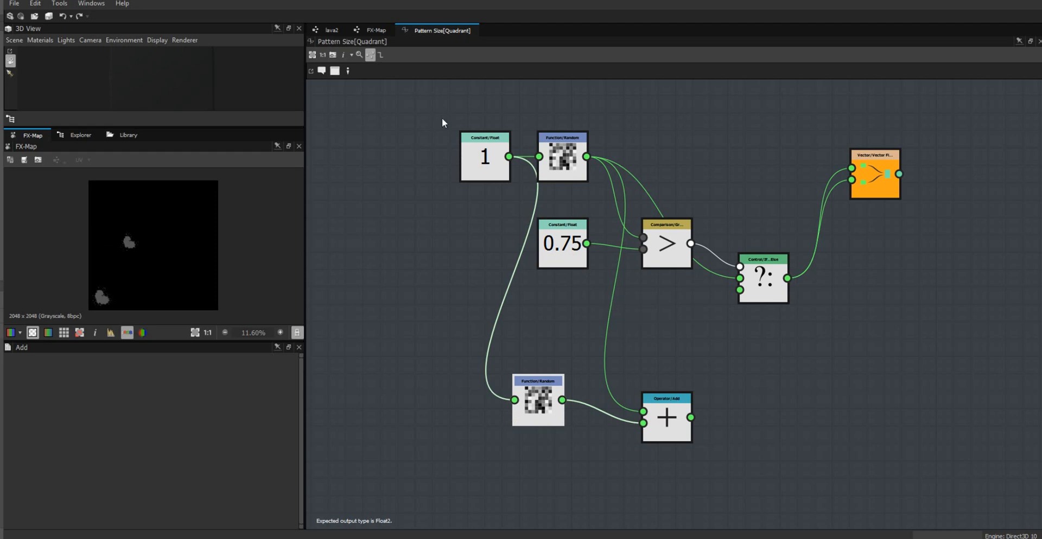
drag(679, 426, 665, 404)
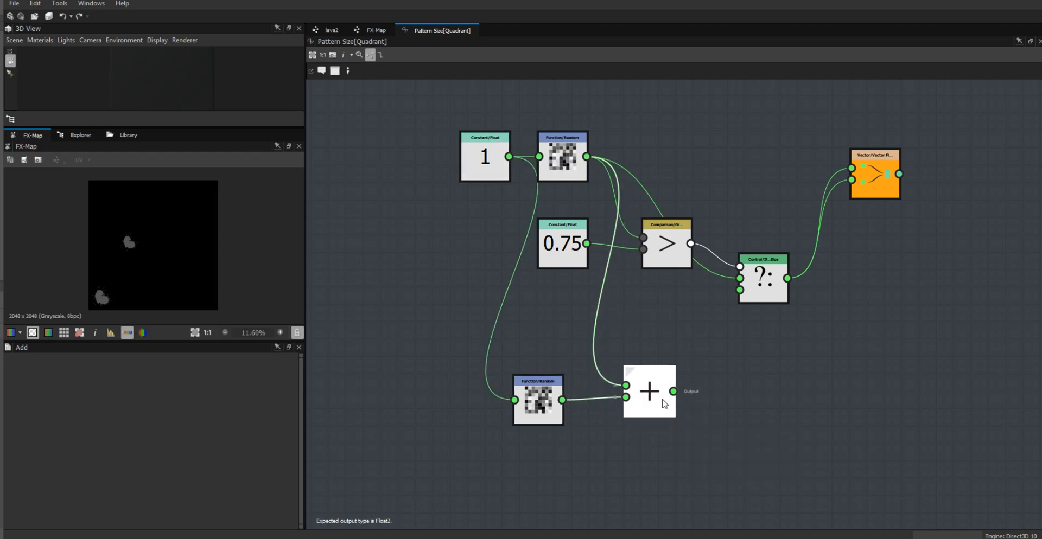
drag(537, 405, 536, 353)
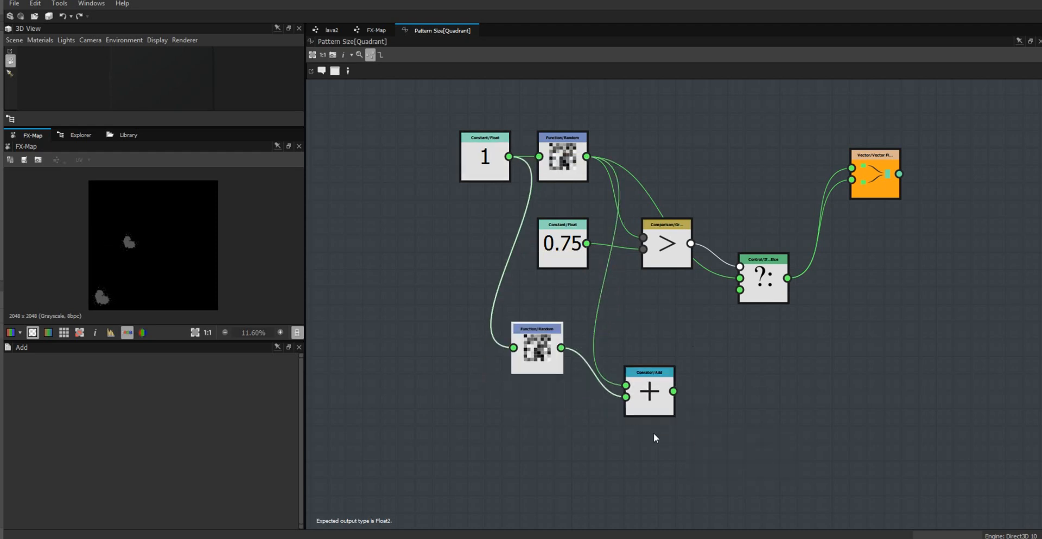
drag(672, 391, 739, 290)
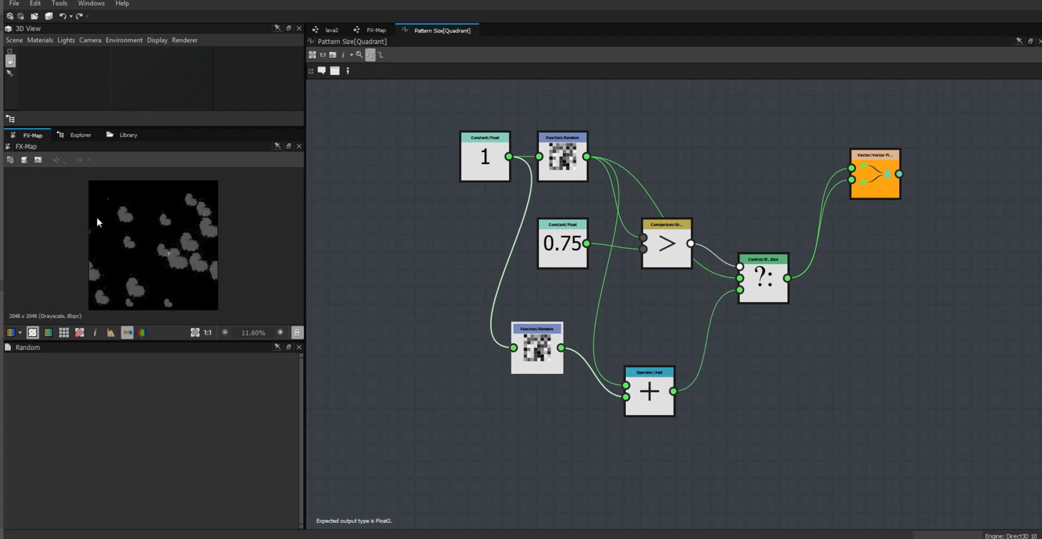
- Examine the varied crust shape sizes in the FX-Map preview, including the tiny shape near the upper-left corner
scroll(115, 203, up, 1)
scroll(115, 204, up, 1)
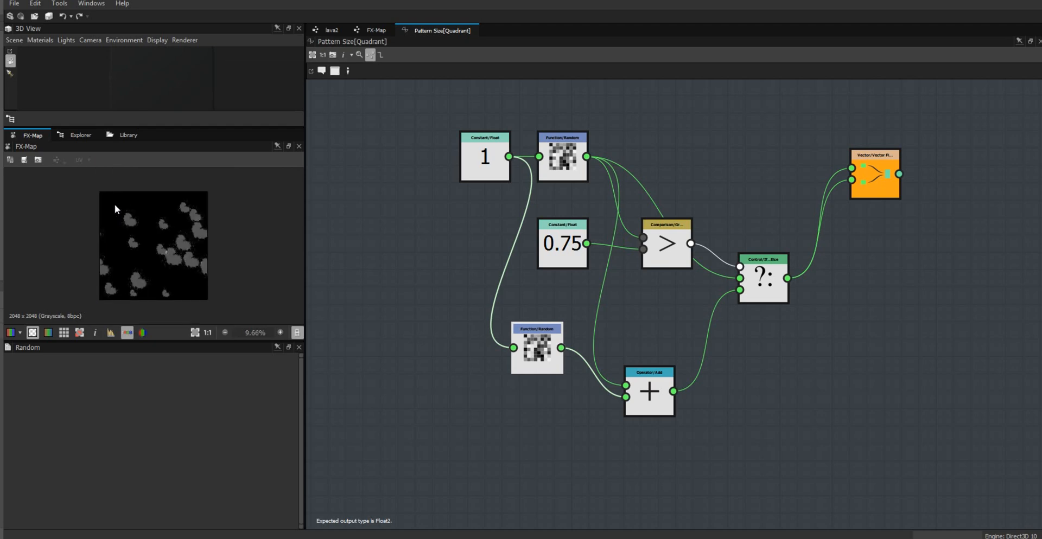
scroll(127, 213, up, 1)
scroll(129, 219, up, 1)
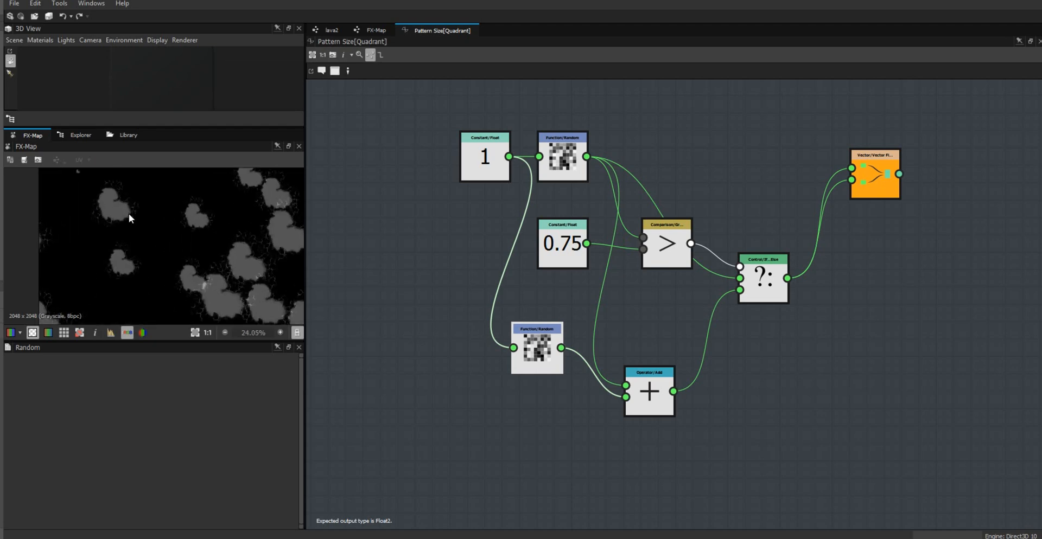
scroll(129, 213, up, 3)
middle_drag(135, 216, 242, 313)
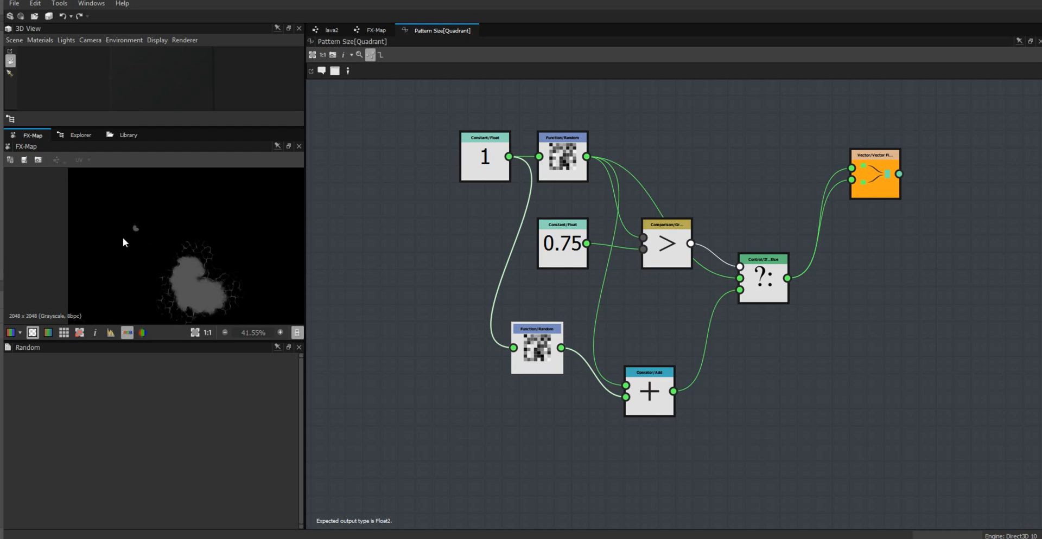
- Move the duplicate Random node up and left, closer to the 0.75 Constant Float
drag(539, 354, 505, 320)
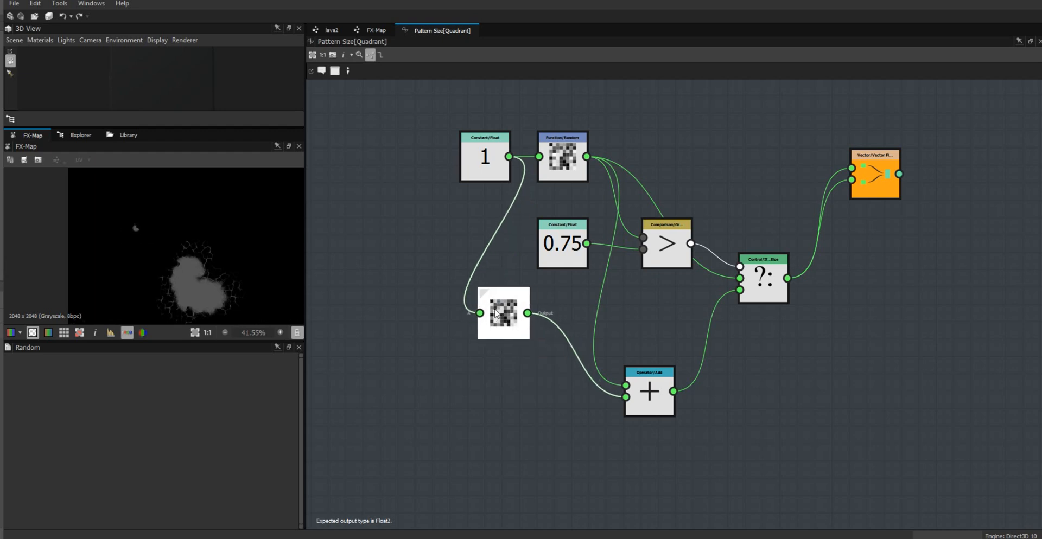
mouse_move(496, 312)
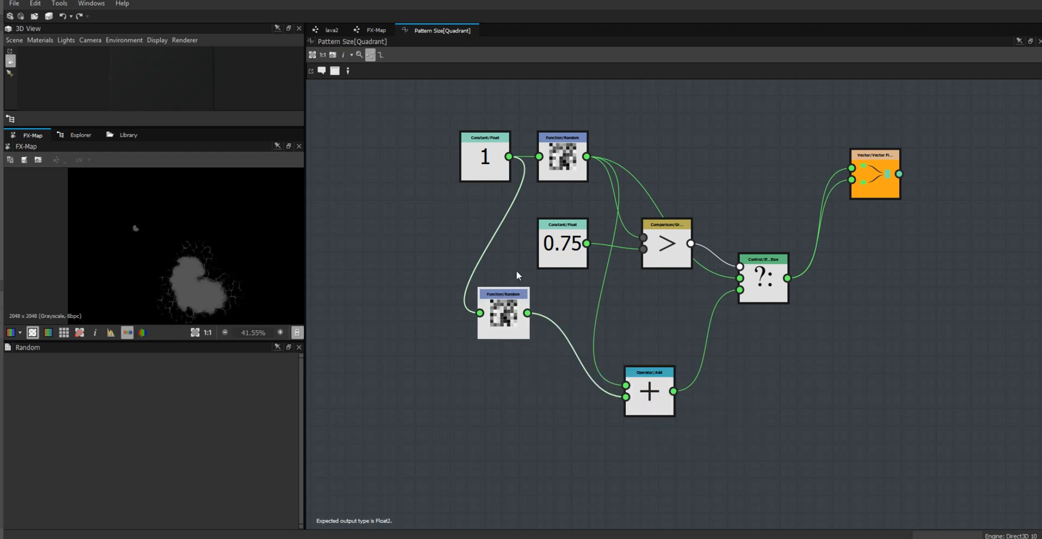
scroll(156, 215, down, 2)
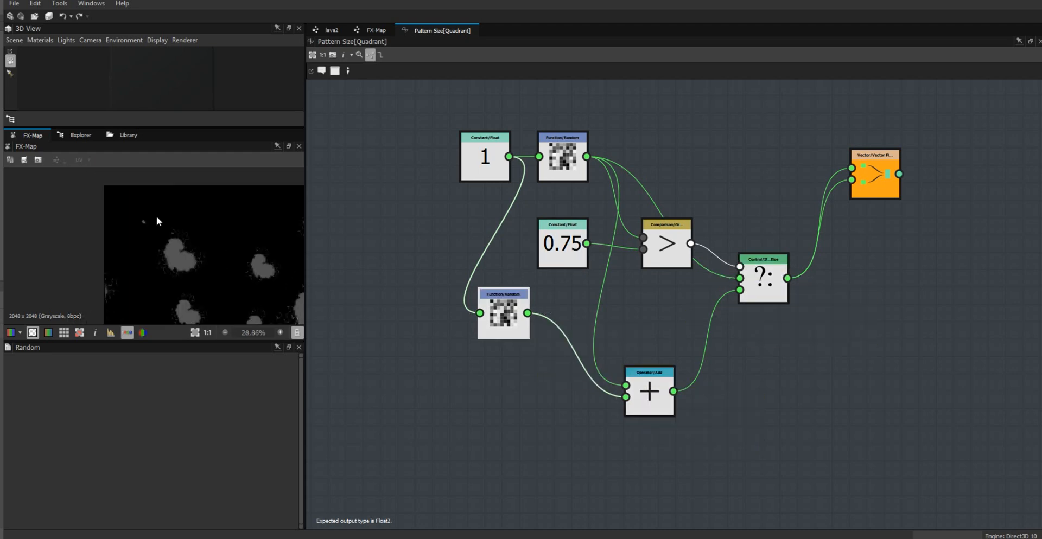
- Add a Constant Float node below the duplicate Random node and set its value to 0.25
middle_drag(467, 405, 499, 365)
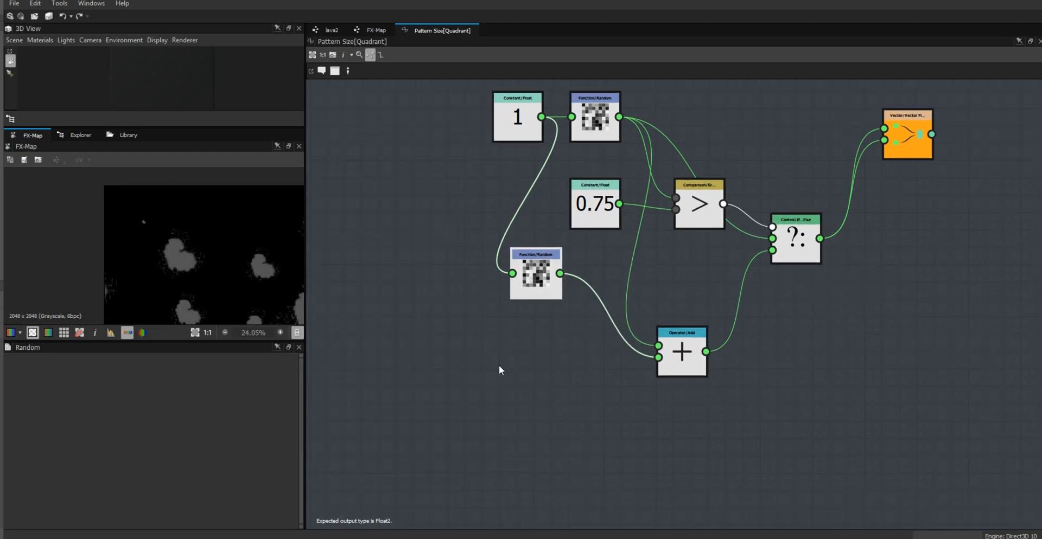
right_click(495, 352)
mouse_move(554, 140)
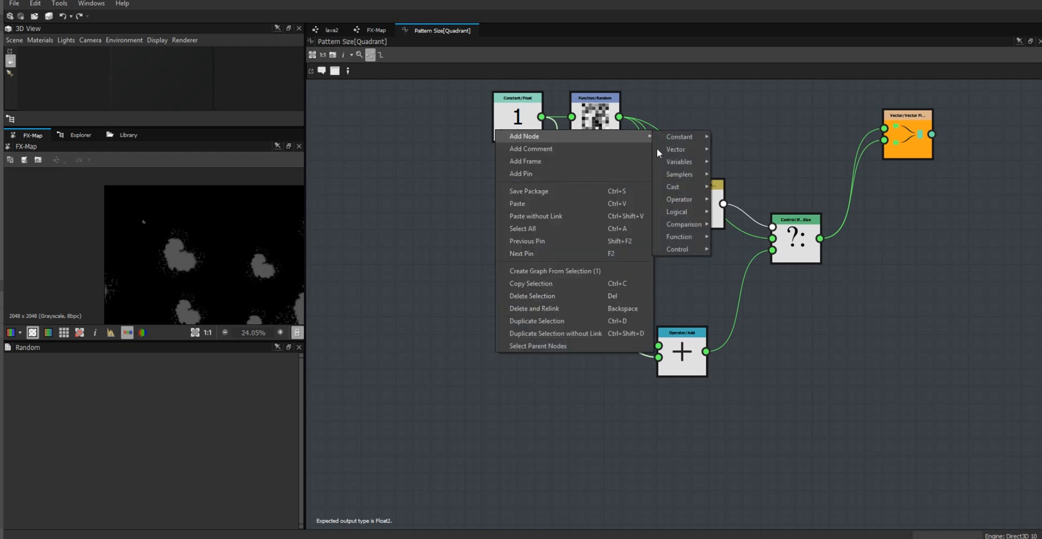
click(728, 132)
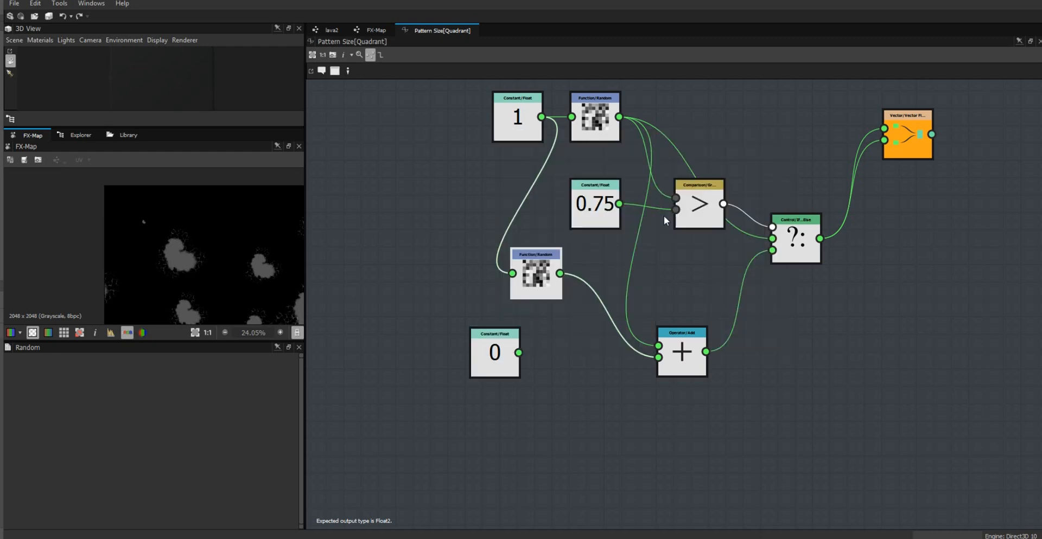
drag(495, 353, 526, 360)
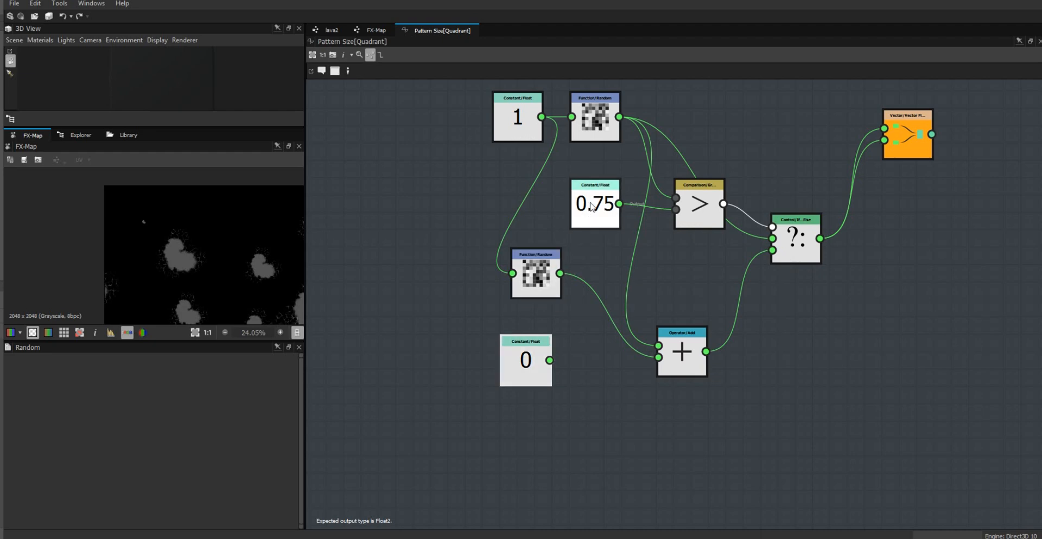
click(532, 374)
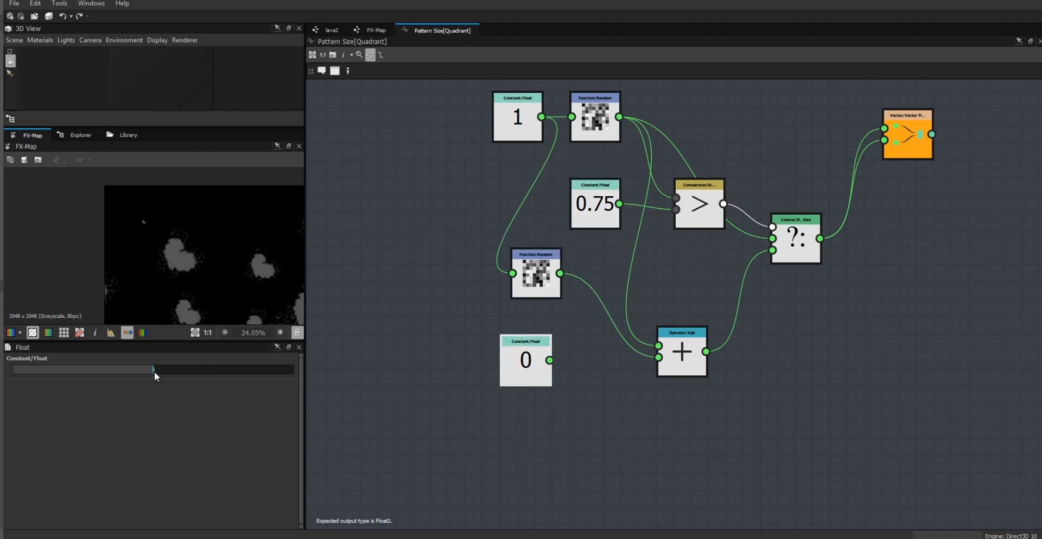
double_click(154, 370)
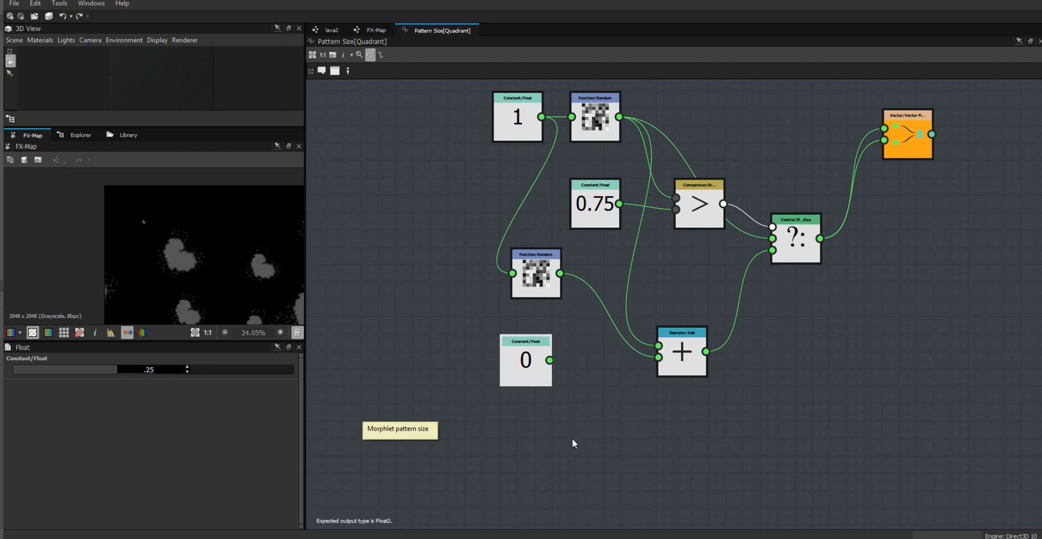
key(Return)
- Try the 0.25 Constant Float as the Add node's second input and compare the shapes in the preview
drag(543, 385, 666, 374)
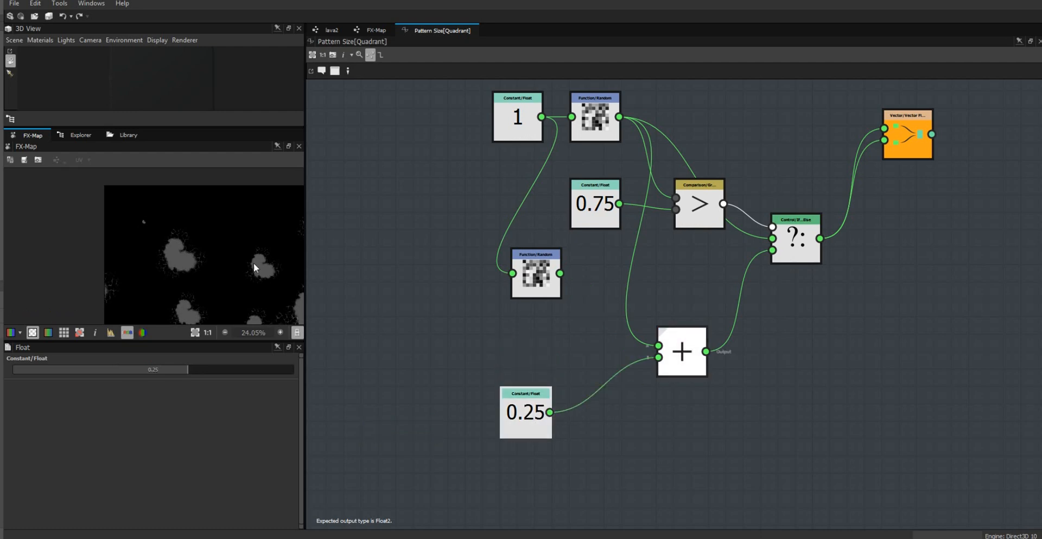
scroll(227, 259, down, 3)
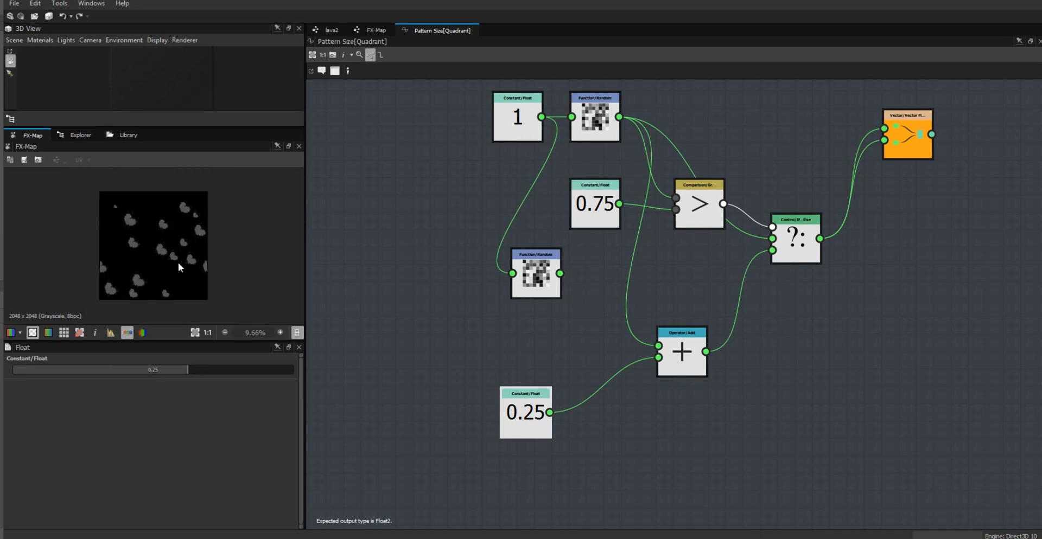
scroll(178, 262, up, 3)
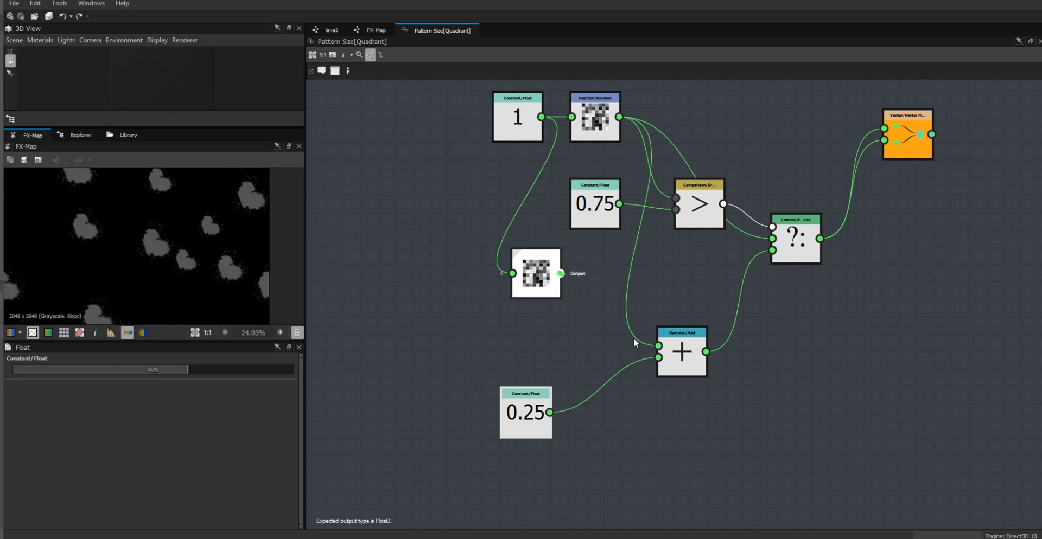
- Reconnect the duplicate Random to the Add node's second input and delete the 0.25 Constant Float
drag(635, 343, 659, 357)
drag(532, 416, 487, 432)
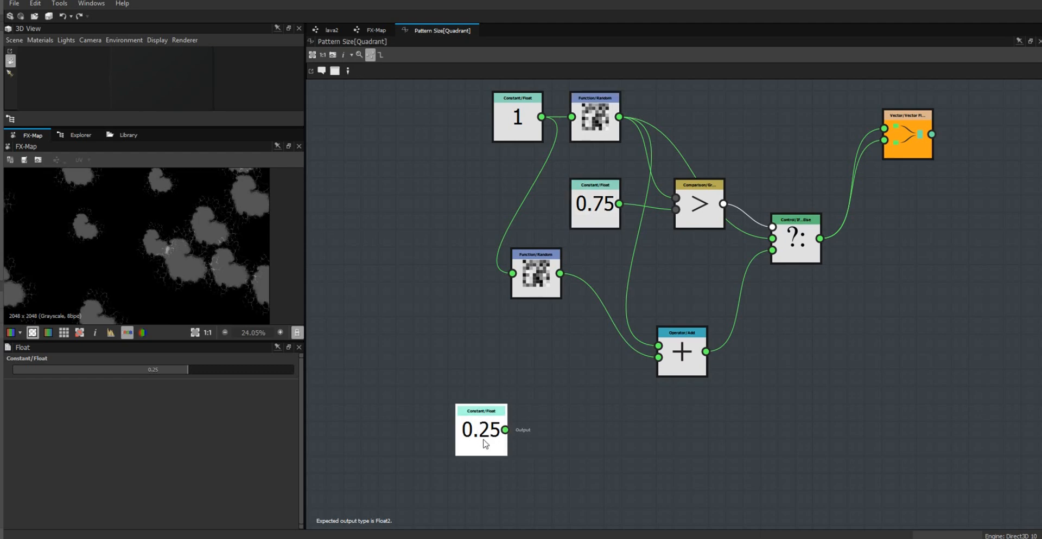
key(Delete)
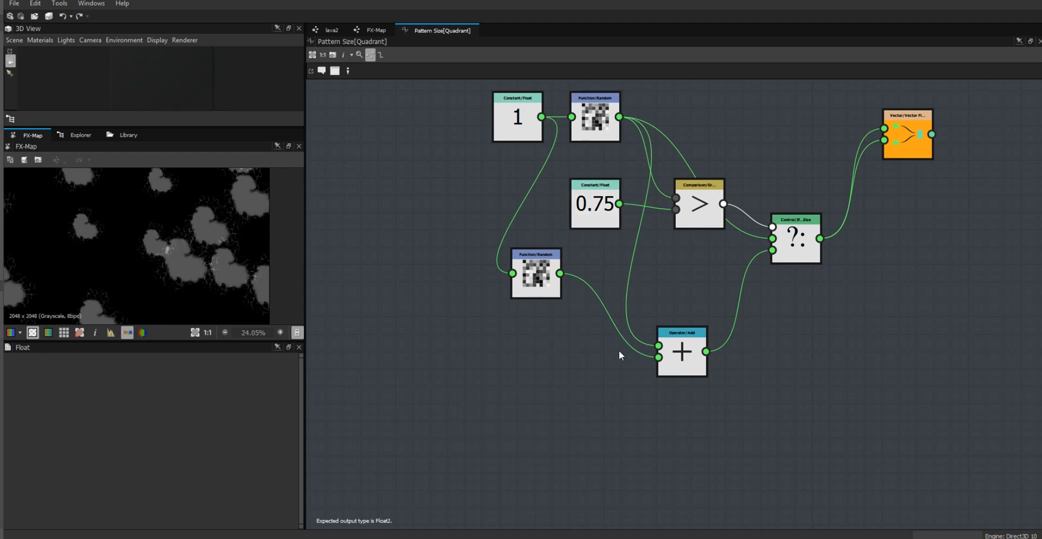
- Move the Add node up to sit just below the Greater node
drag(693, 350, 694, 276)
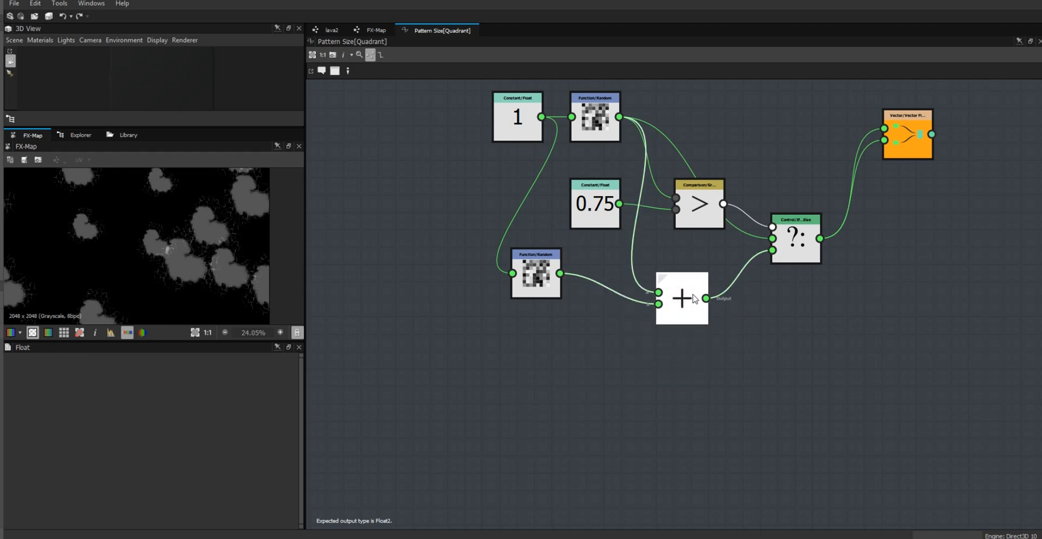
scroll(146, 240, down, 3)
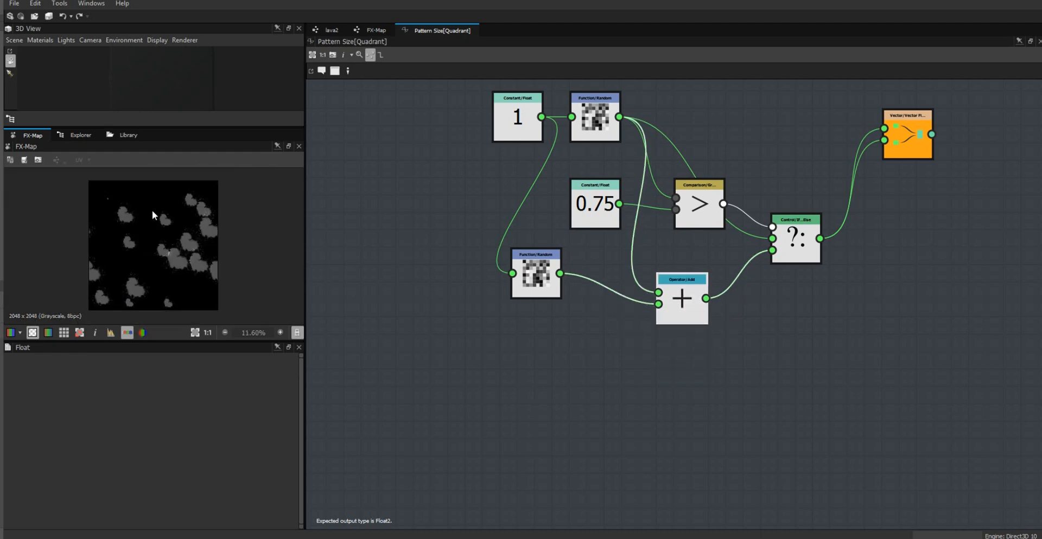
- Return to the FX-Map graph, assign an empty function to the lowest Quadrant's Pattern Rotation, and open that function for editing
click(377, 30)
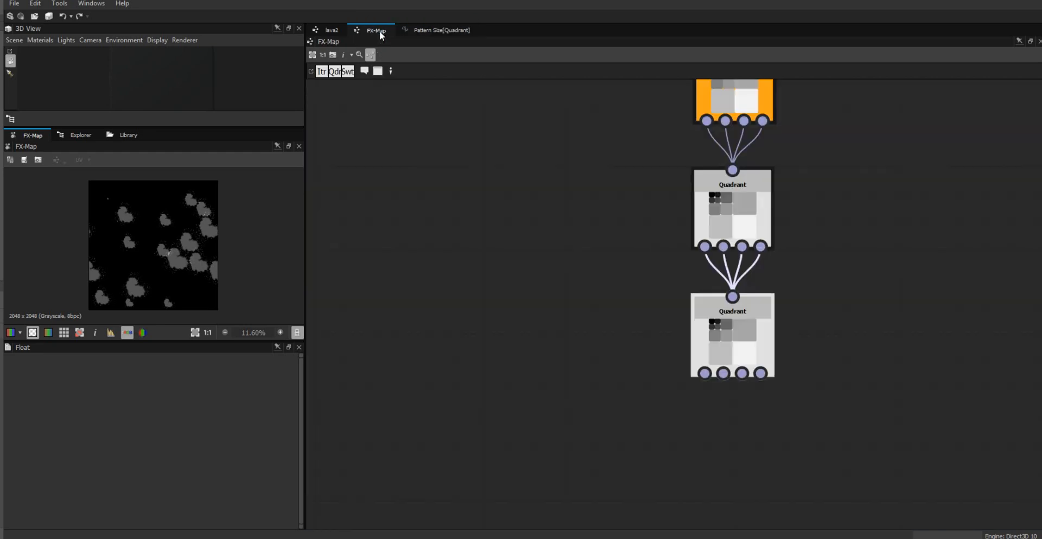
click(732, 323)
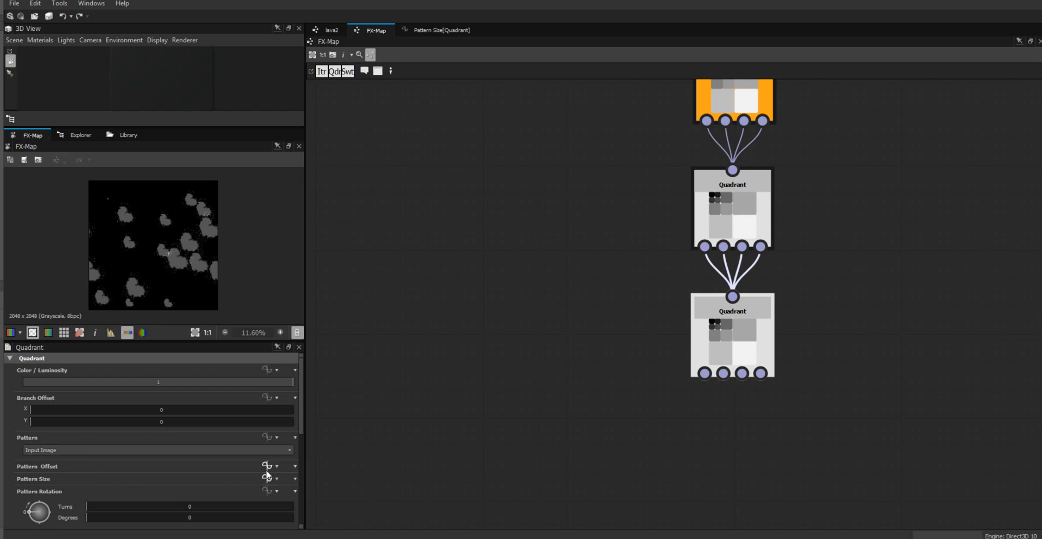
drag(303, 409, 302, 458)
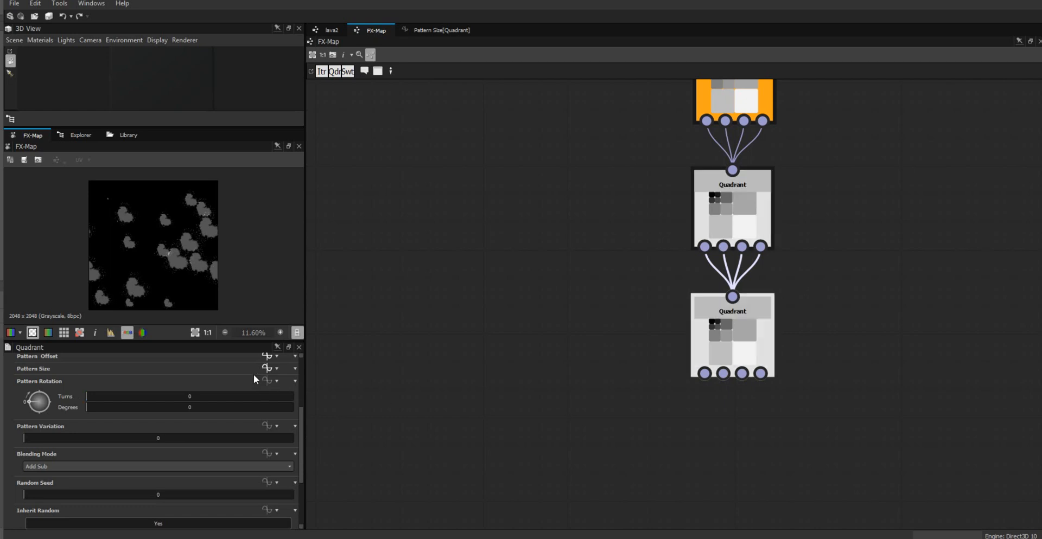
click(264, 381)
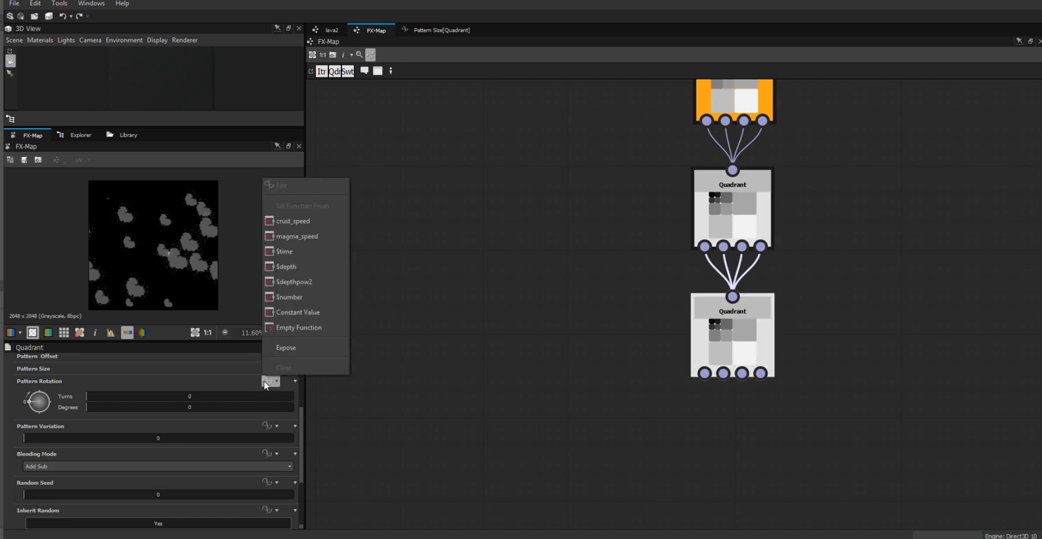
click(286, 326)
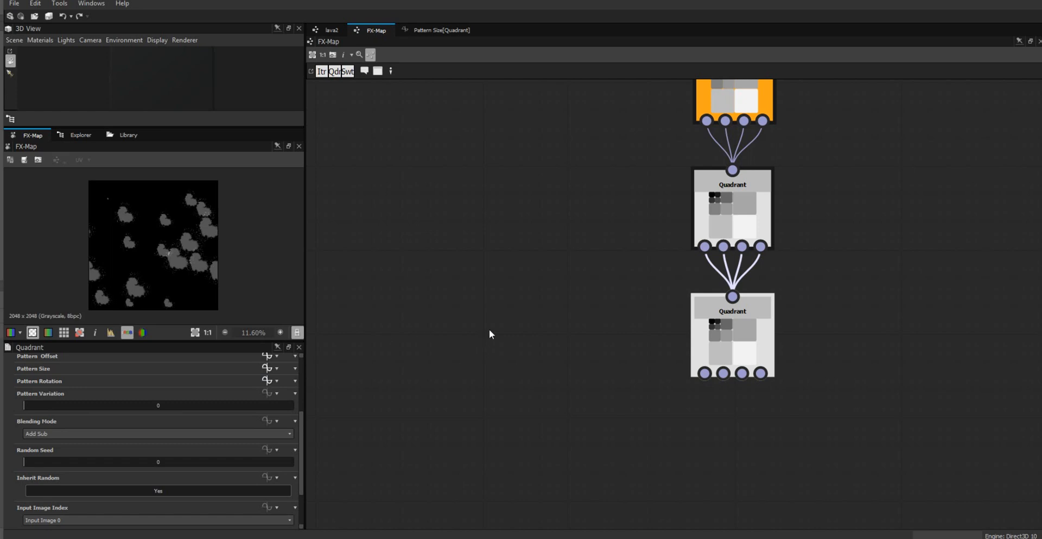
click(267, 381)
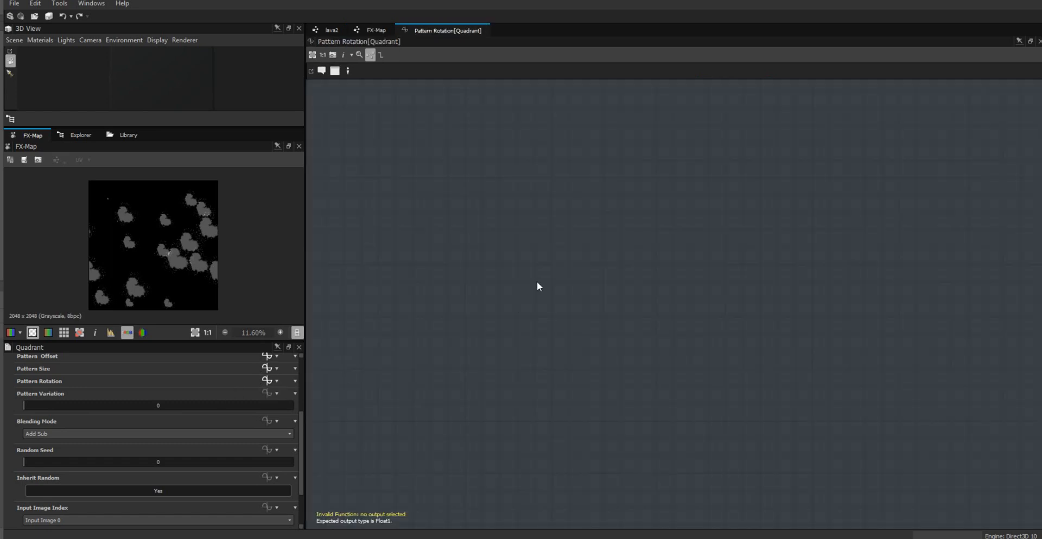
- Add a Get Float variable node to the Pattern Rotation function and place a duplicate of it directly below
right_click(423, 219)
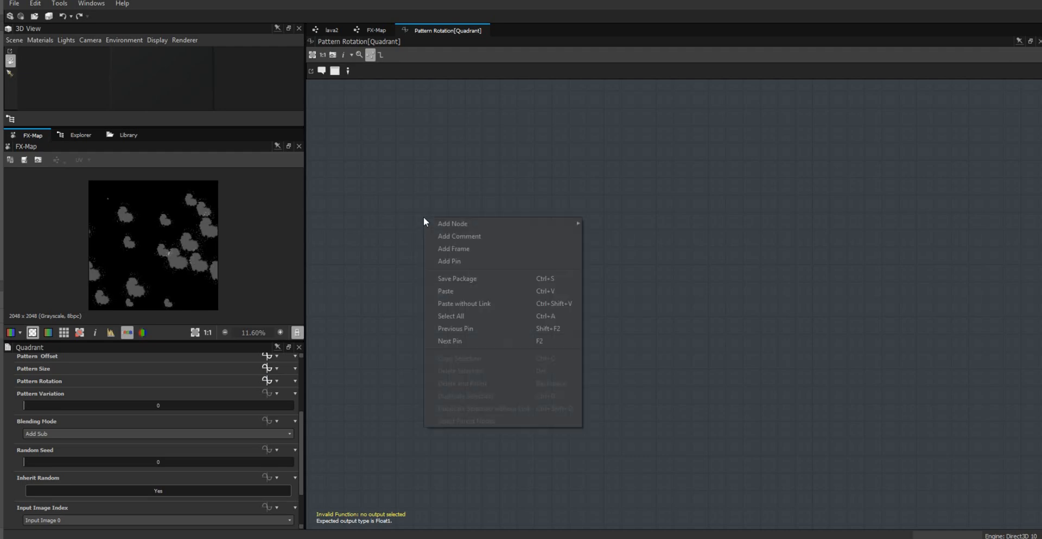
mouse_move(466, 224)
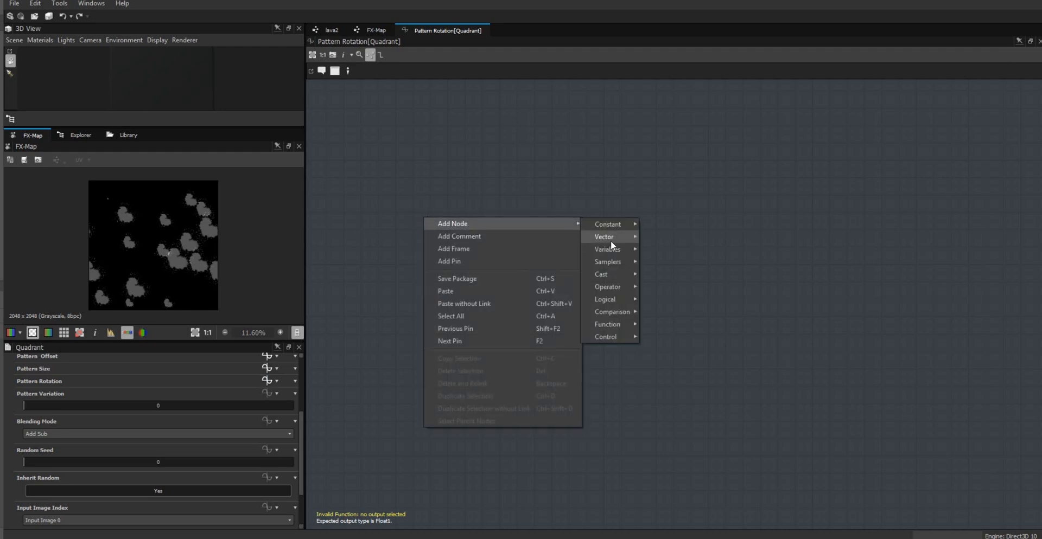
mouse_move(618, 249)
click(663, 266)
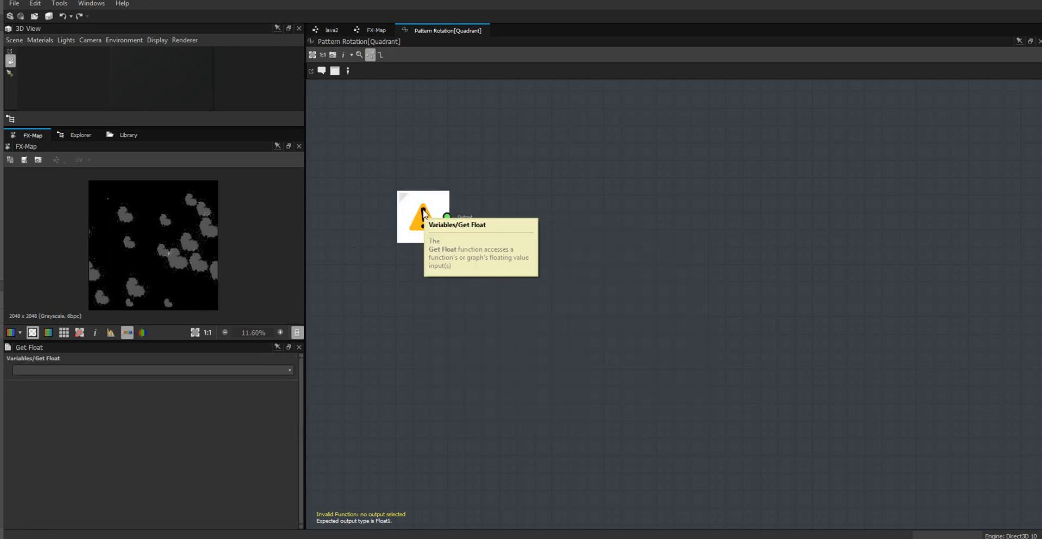
key(ctrl+v)
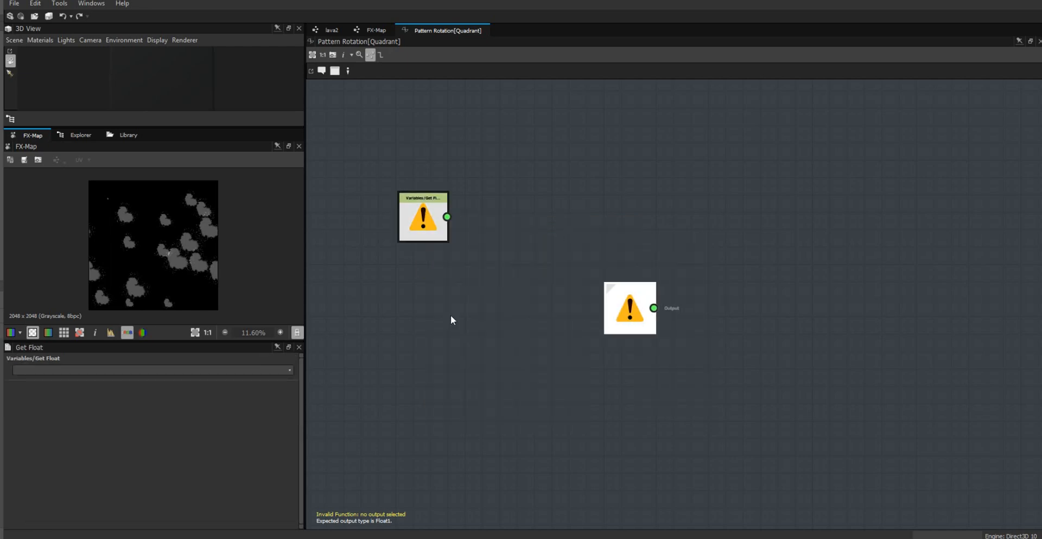
click(418, 331)
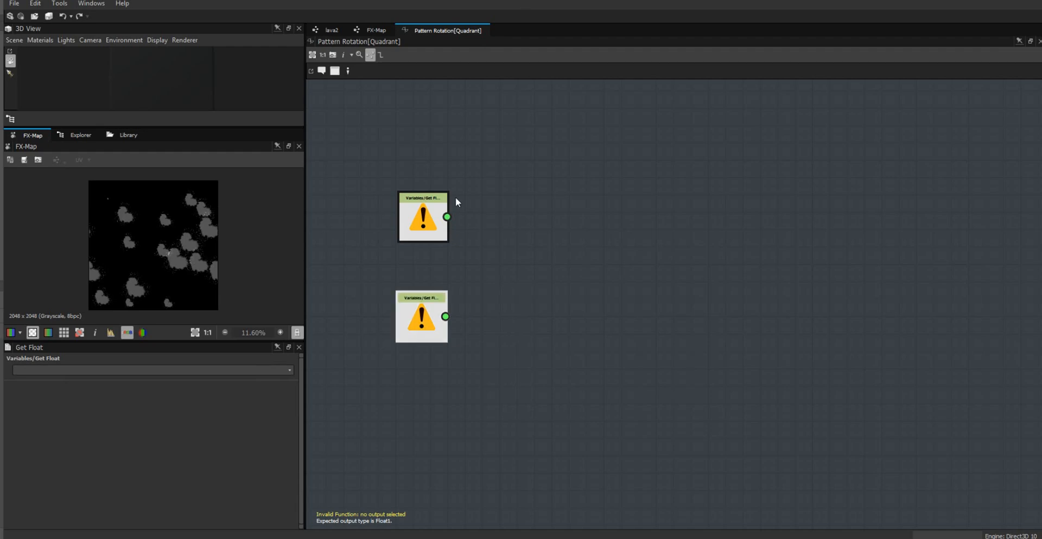
click(434, 225)
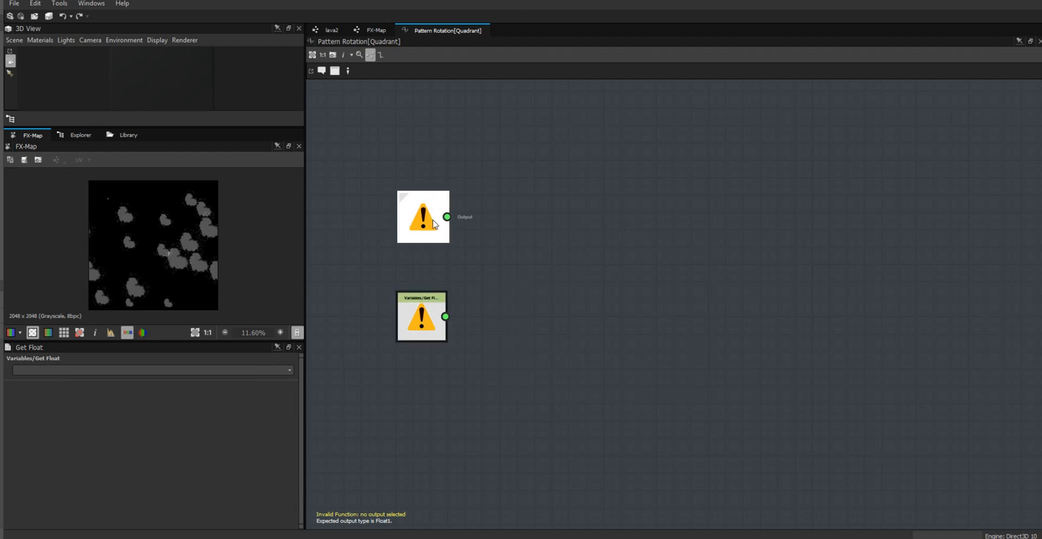
- Assign the crust_speed variable to the upper Get Float node and the $time variable to the lower one
click(290, 370)
click(265, 388)
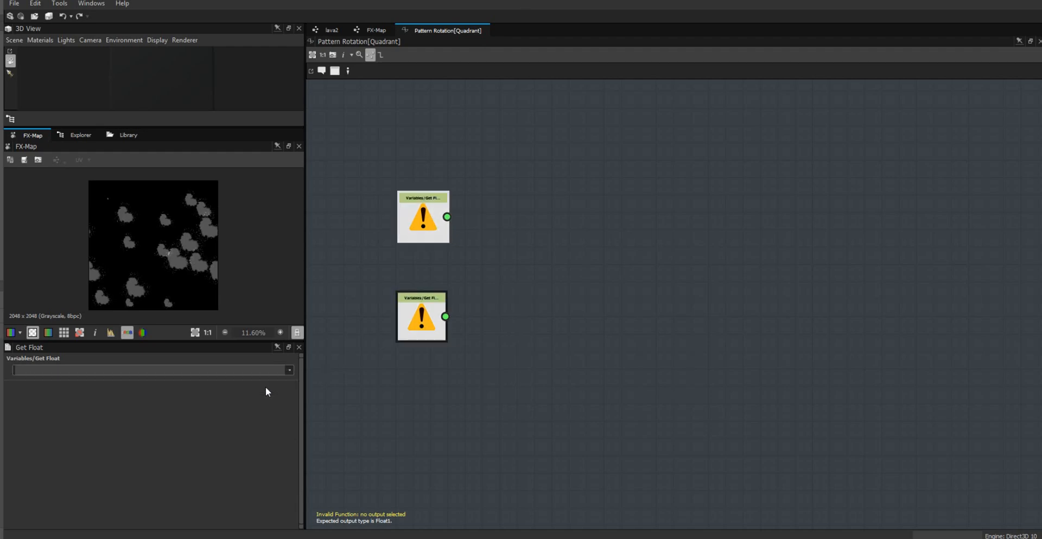
click(290, 370)
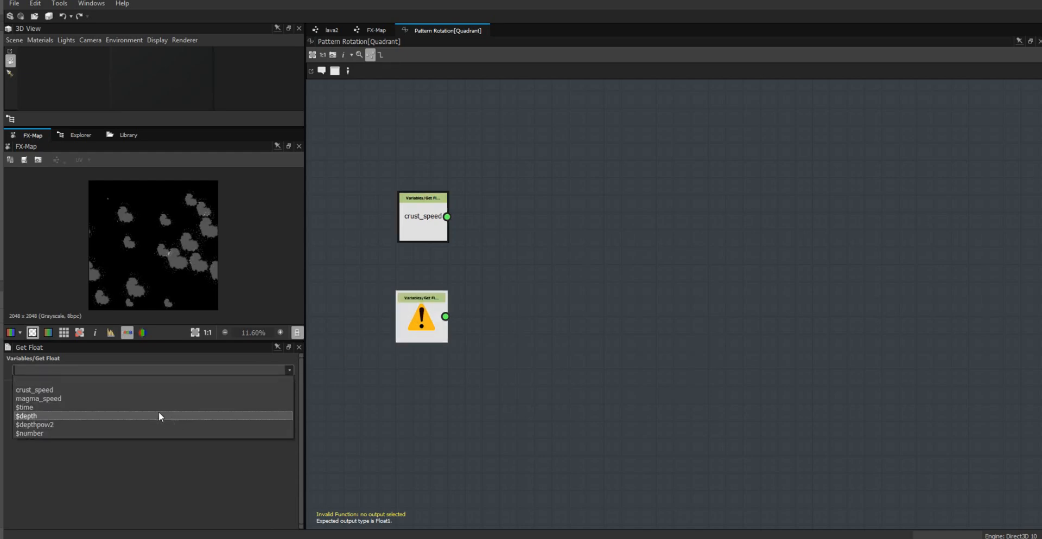
click(152, 408)
- Swap the two Get Float nodes so that $time sits above crust_speed
drag(435, 214, 512, 382)
drag(422, 325, 440, 238)
click(500, 382)
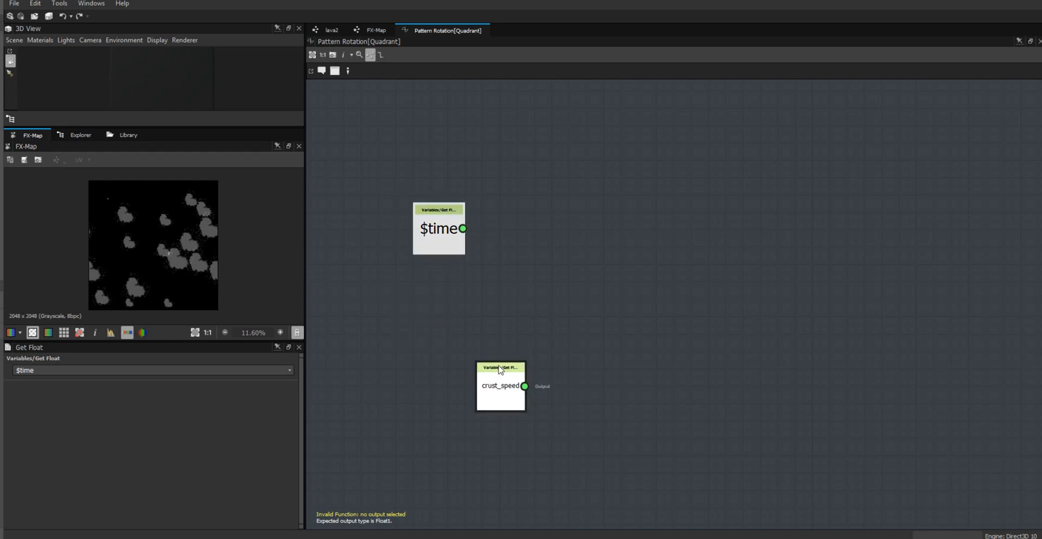
drag(502, 392, 451, 339)
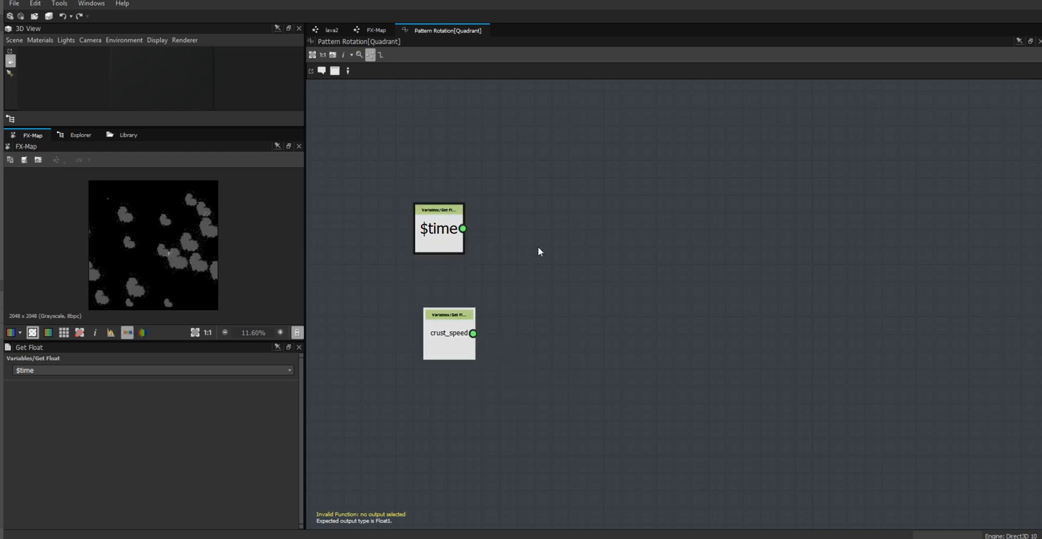
- Add a Multiplication node beside the variables and connect $time and crust_speed to its two inputs
right_click(563, 223)
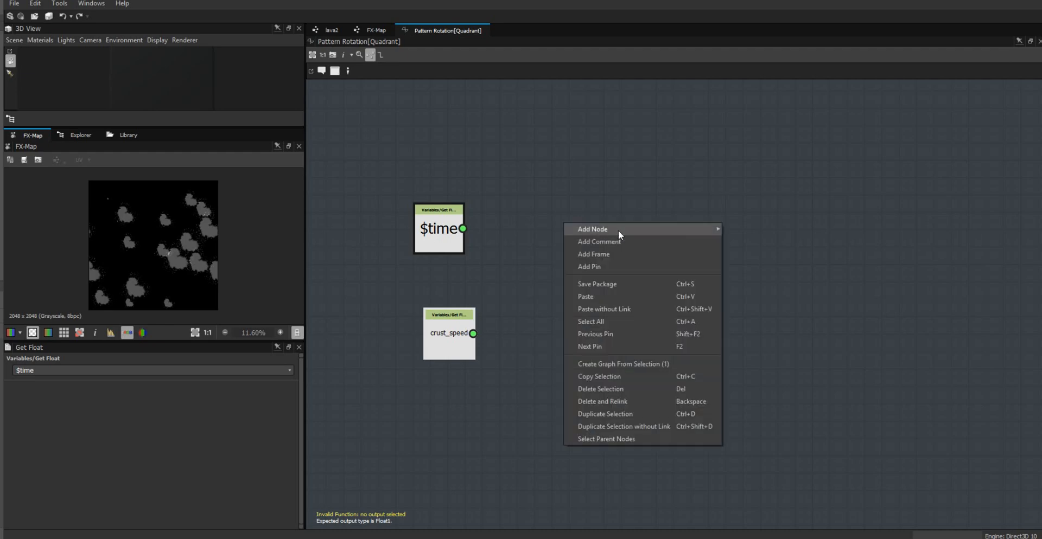
mouse_move(617, 230)
mouse_move(766, 295)
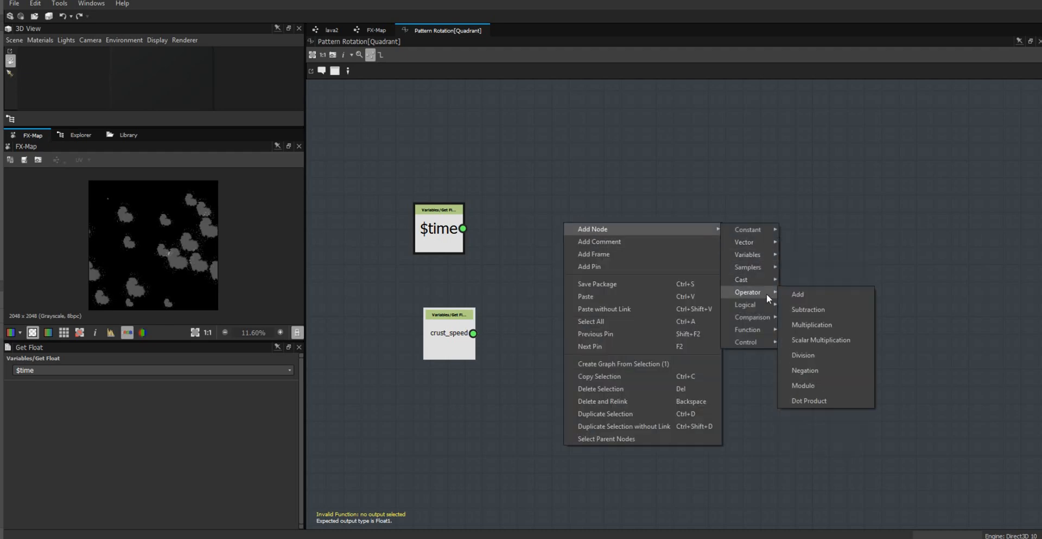
click(829, 324)
drag(566, 242, 595, 292)
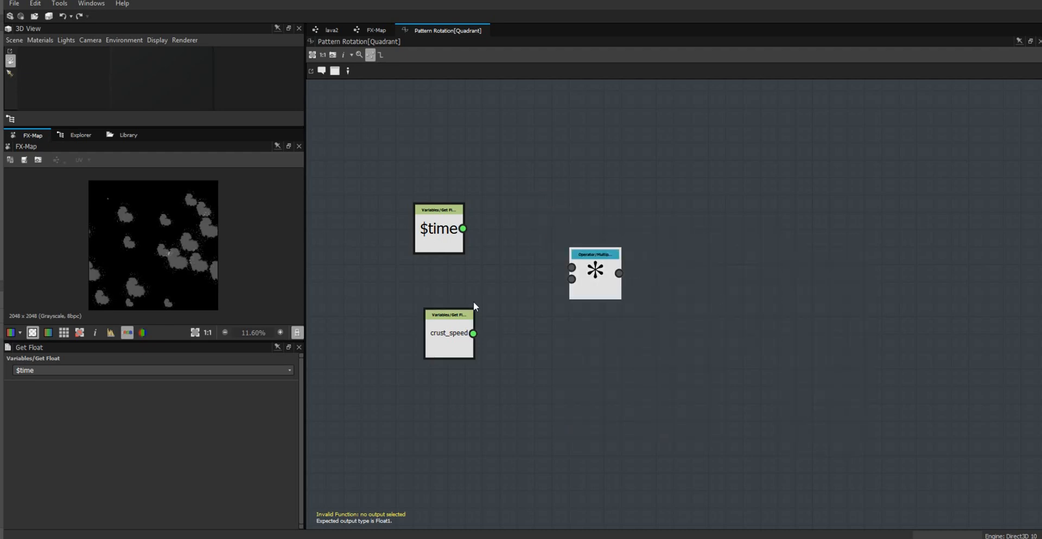
drag(463, 228, 444, 353)
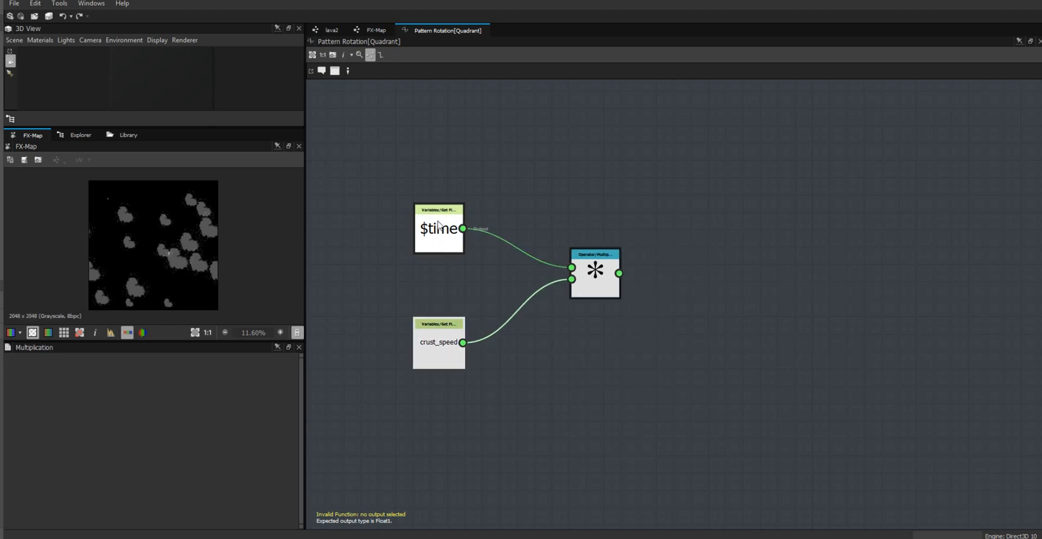
- Spread the nodes out, with Multiplication farther right and $time well above crust_speed
drag(601, 280, 549, 273)
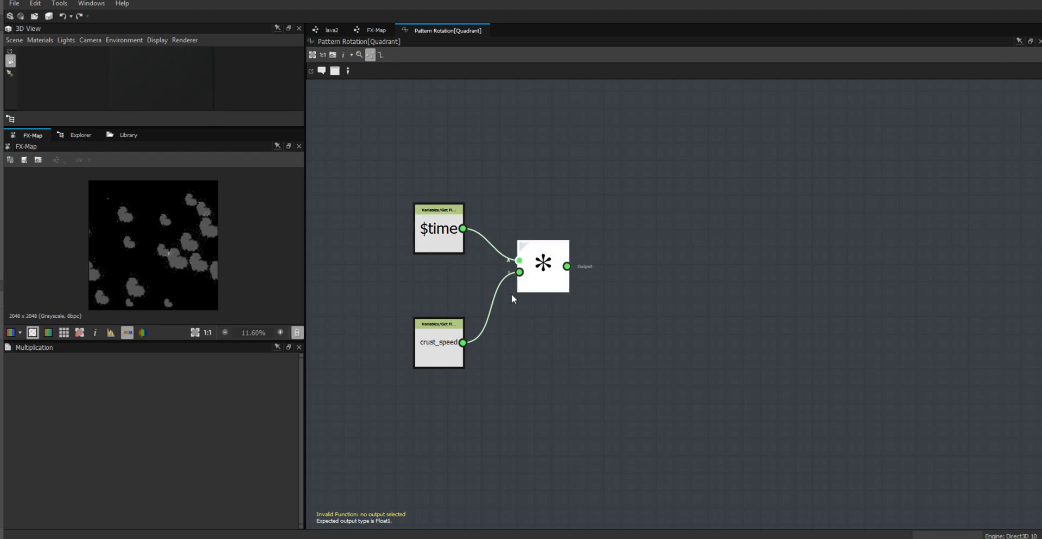
drag(442, 341, 443, 331)
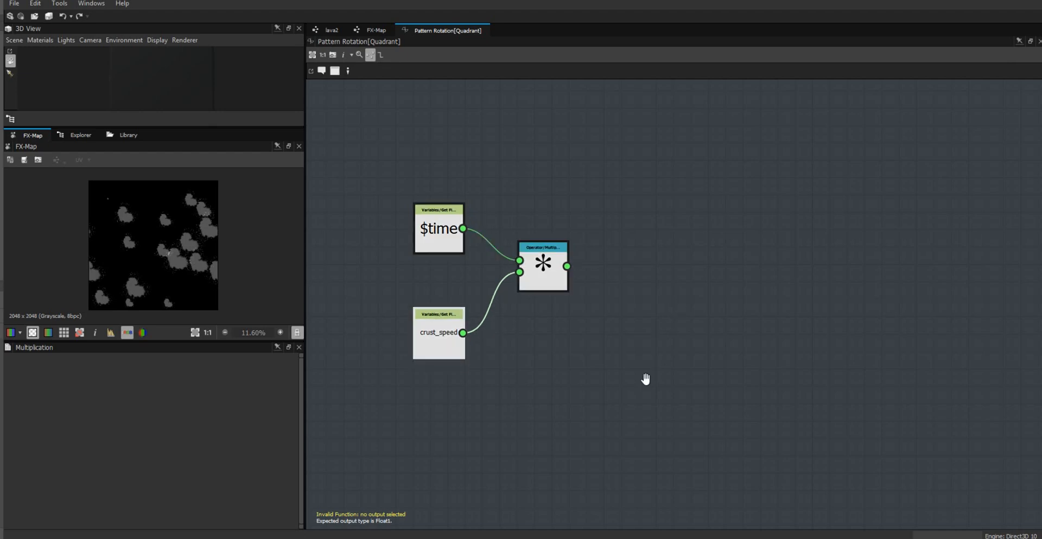
middle_drag(645, 380, 627, 424)
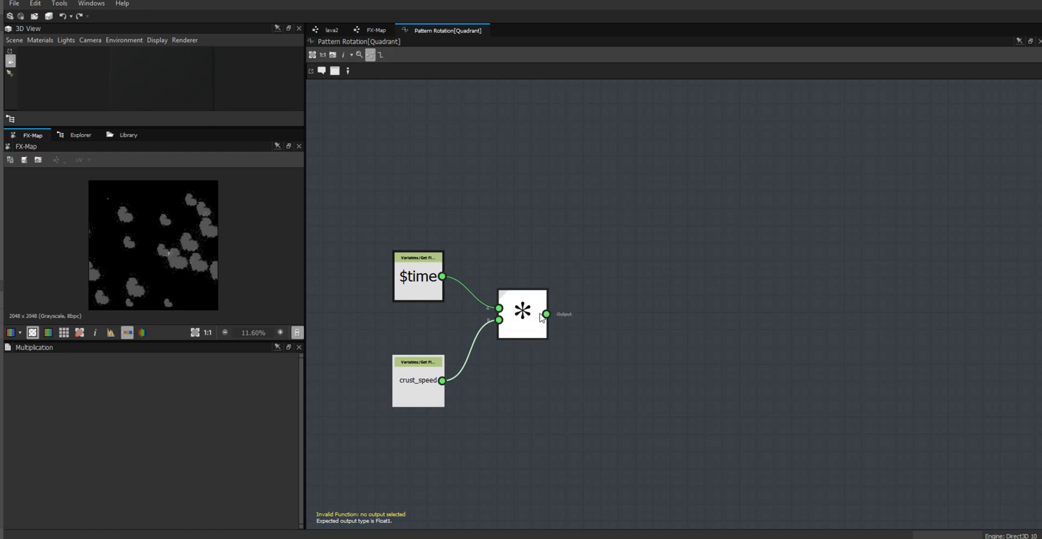
drag(539, 328, 660, 266)
drag(413, 277, 431, 192)
middle_drag(769, 245, 763, 250)
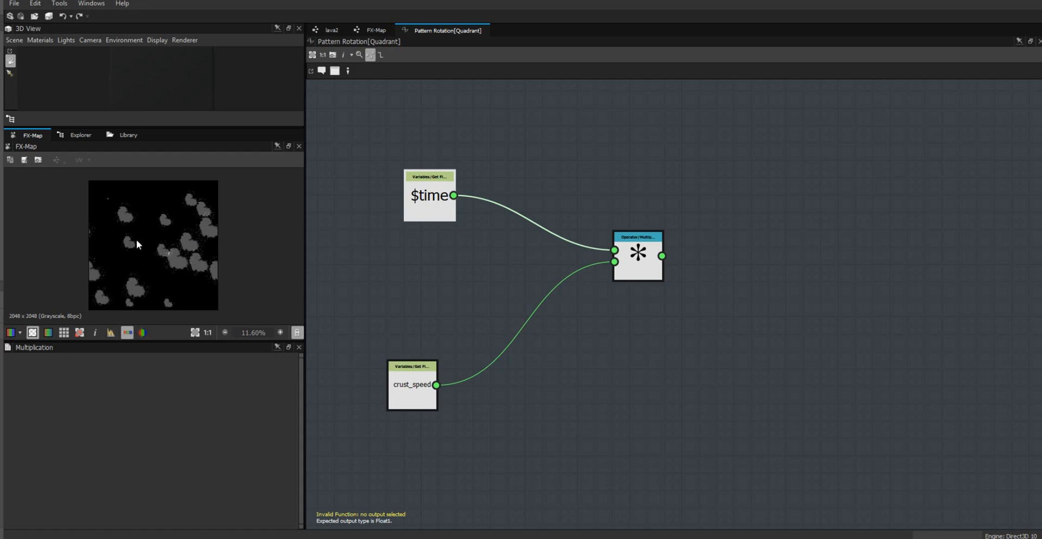
- Add a Constant Float node above the Multiplication node
scroll(135, 240, up, 3)
scroll(147, 240, down, 1)
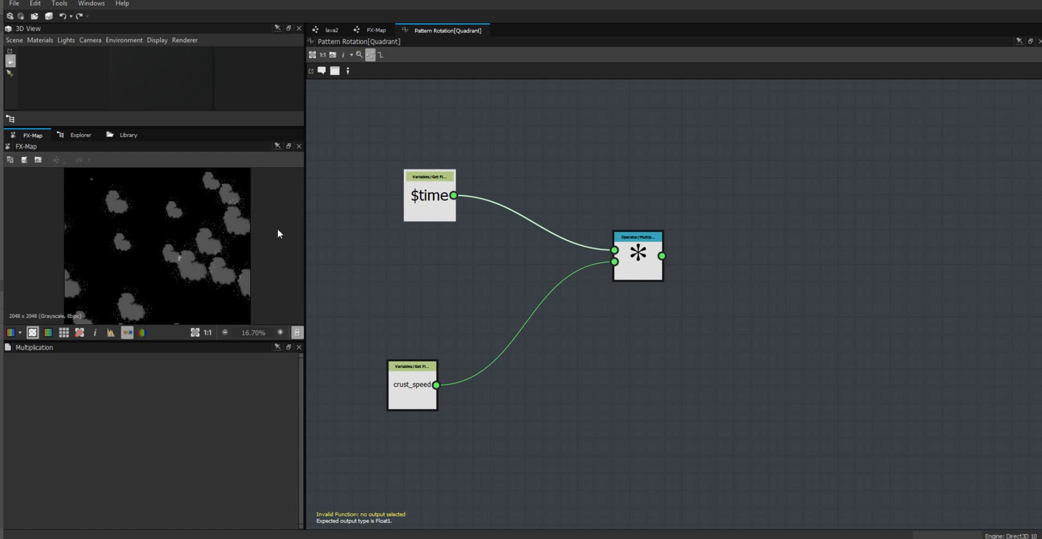
middle_drag(727, 185, 665, 230)
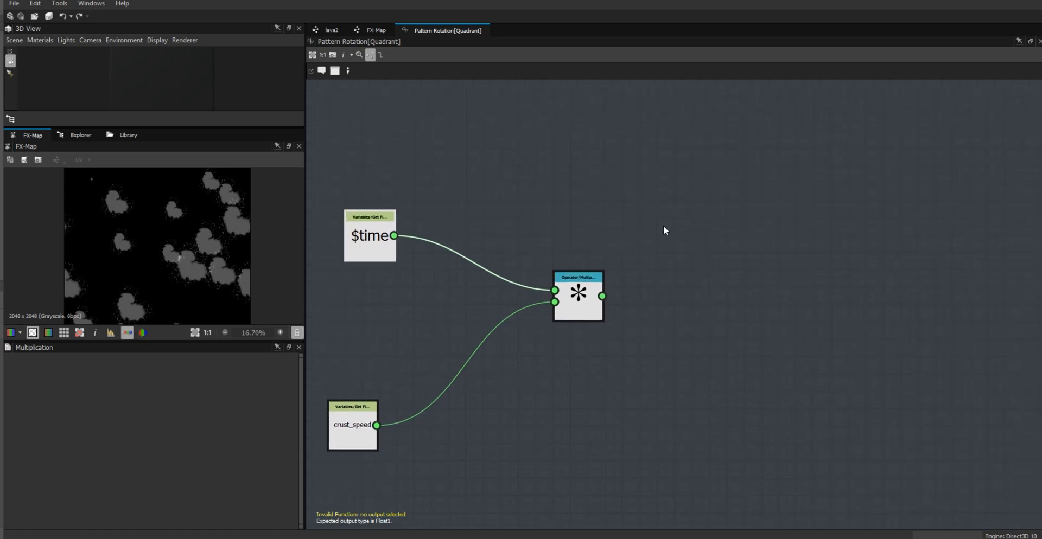
click(546, 132)
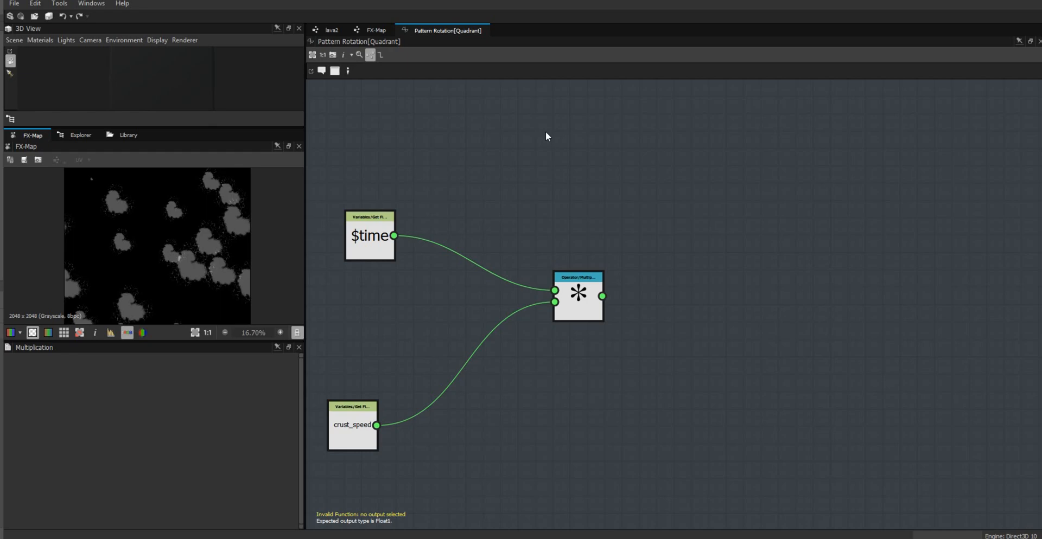
right_click(546, 133)
mouse_move(575, 138)
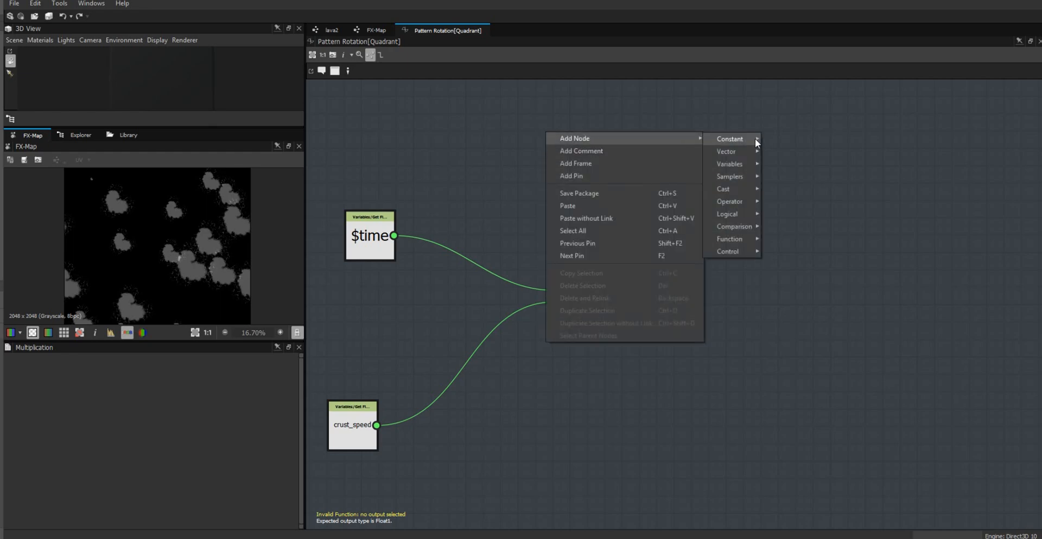
mouse_move(757, 138)
click(793, 139)
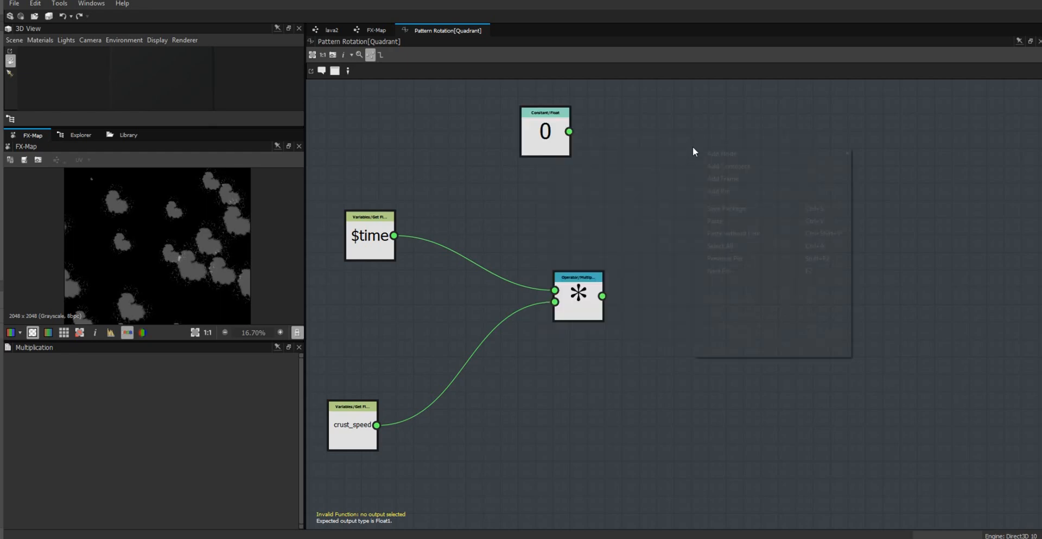
- Add a Random function node to the right of the Constant Float
mouse_move(732, 154)
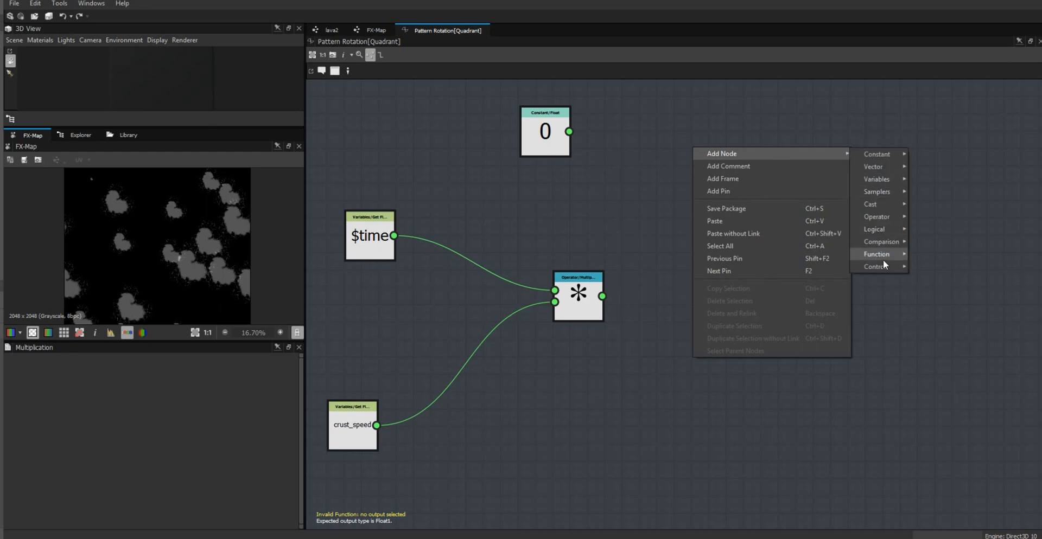
mouse_move(882, 255)
click(956, 496)
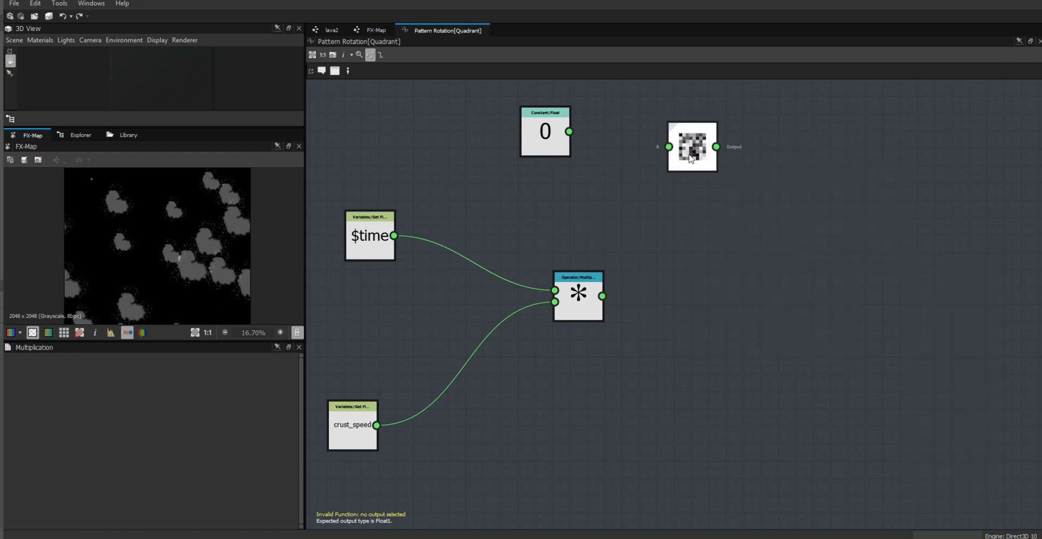
drag(691, 158, 704, 143)
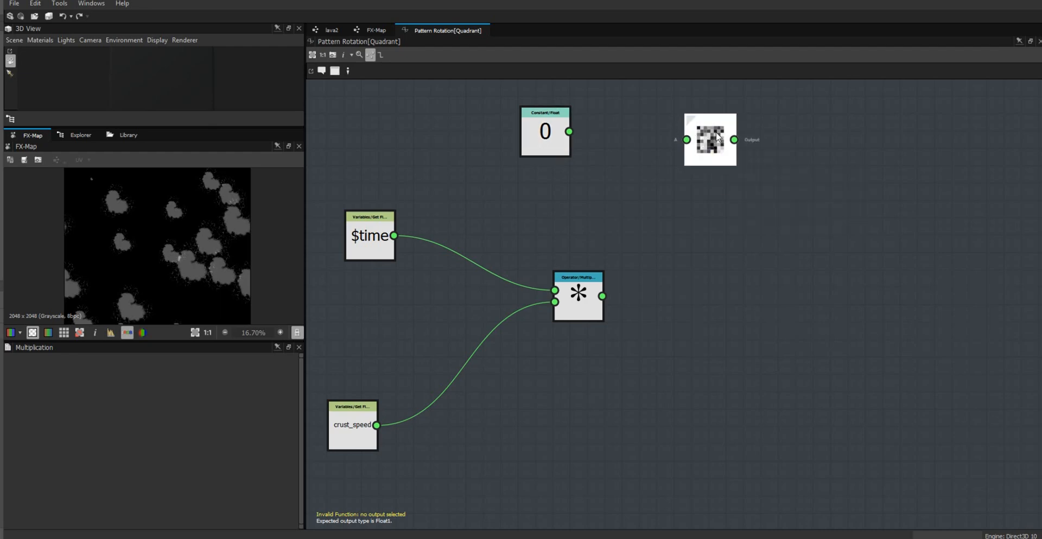
- Set the Constant Float to 360 and connect it to the Random node's input
click(555, 135)
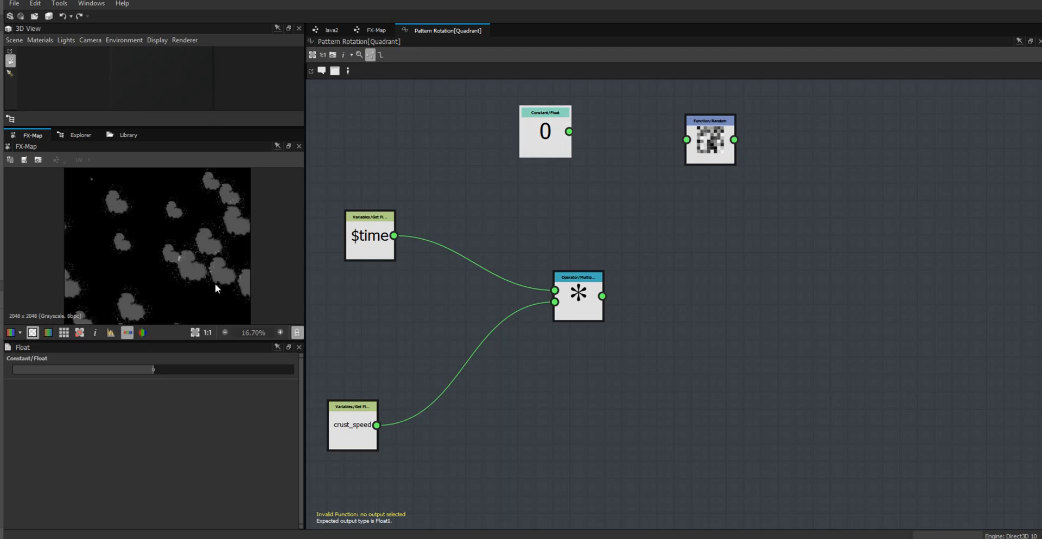
double_click(152, 370)
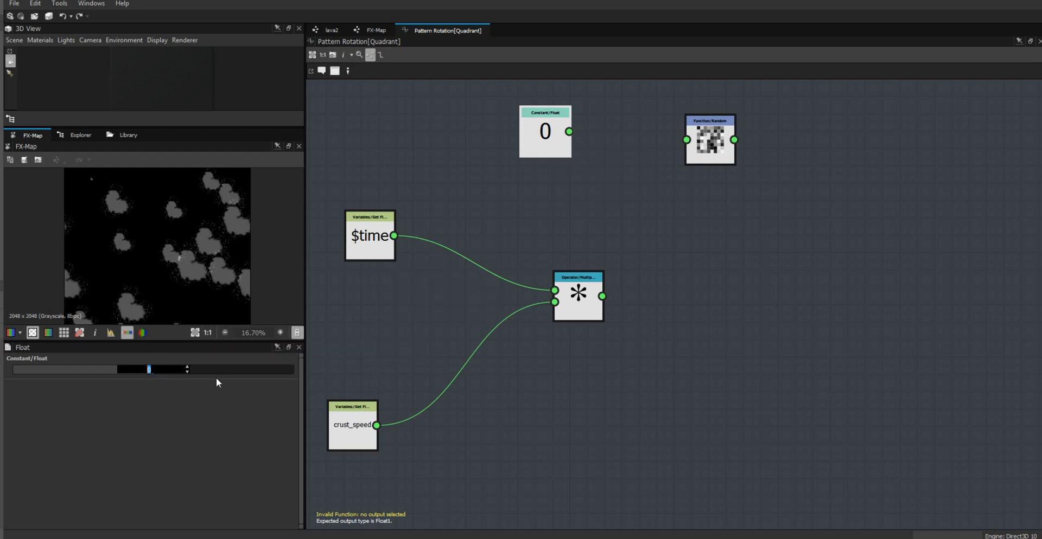
text(360)
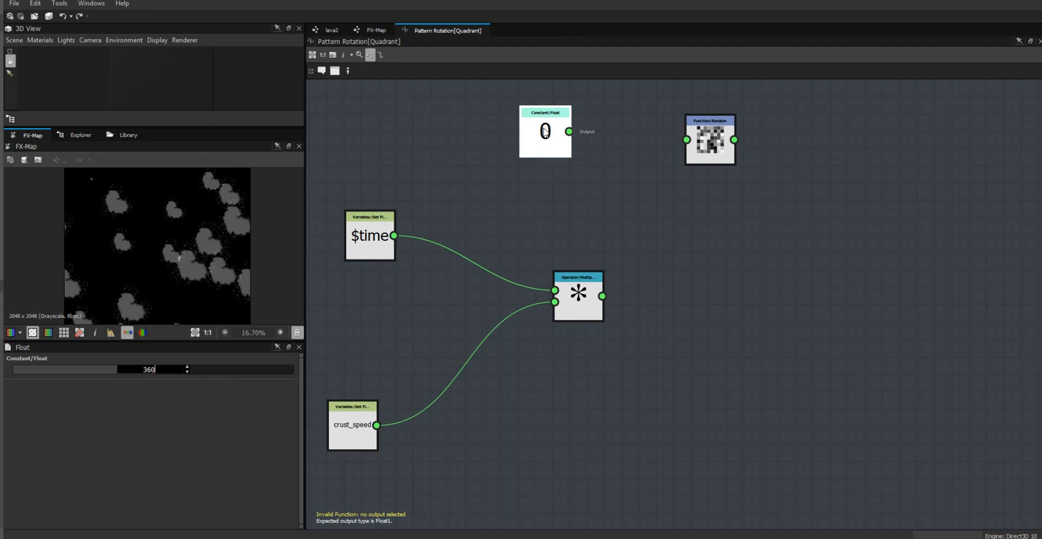
key(Return)
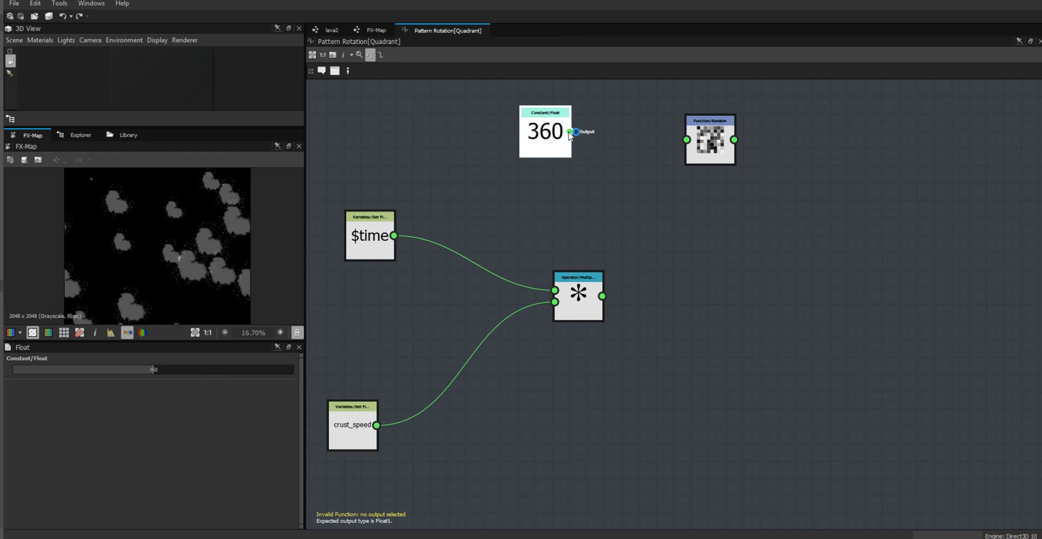
drag(570, 132, 687, 140)
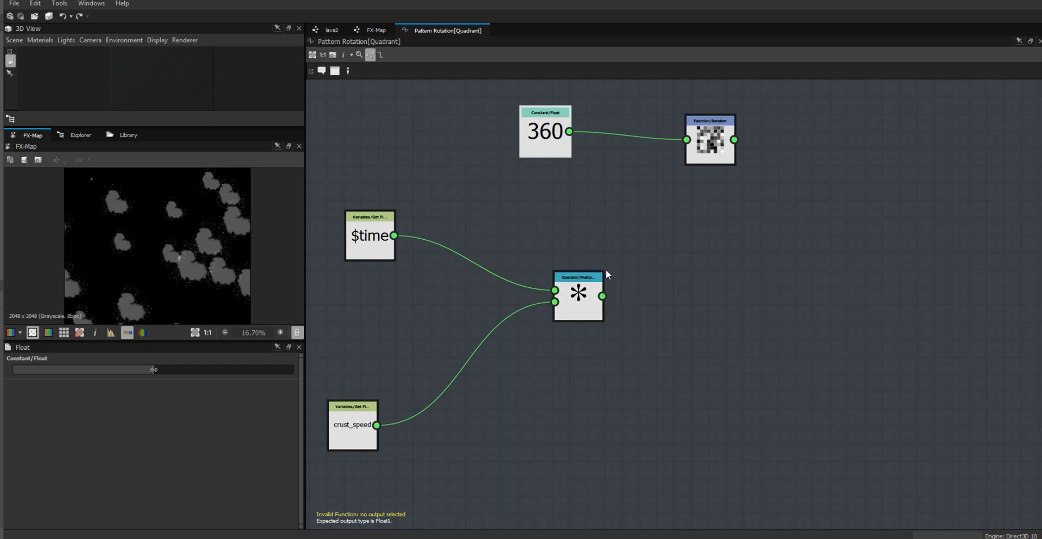
right_click(840, 159)
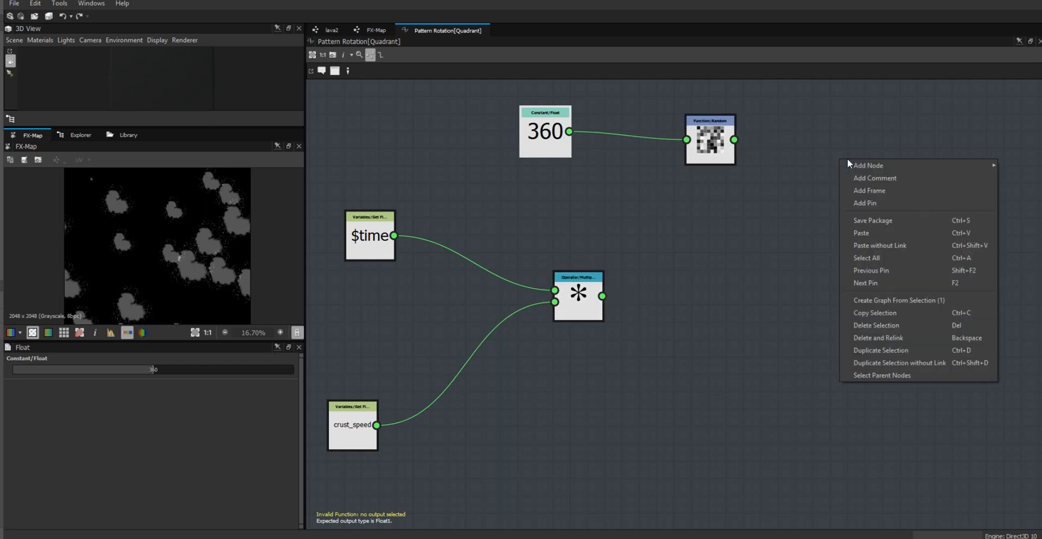
mouse_move(890, 167)
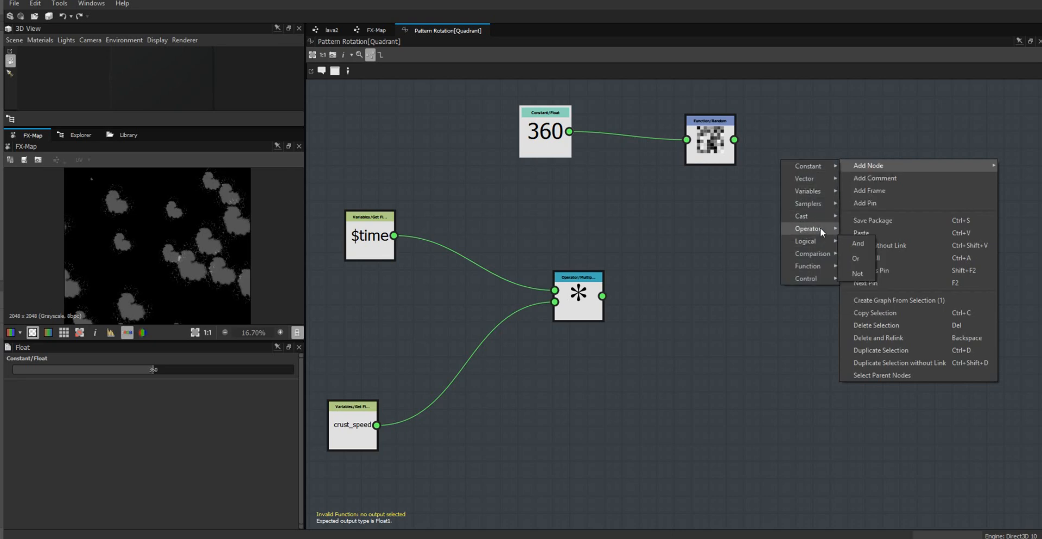
click(711, 202)
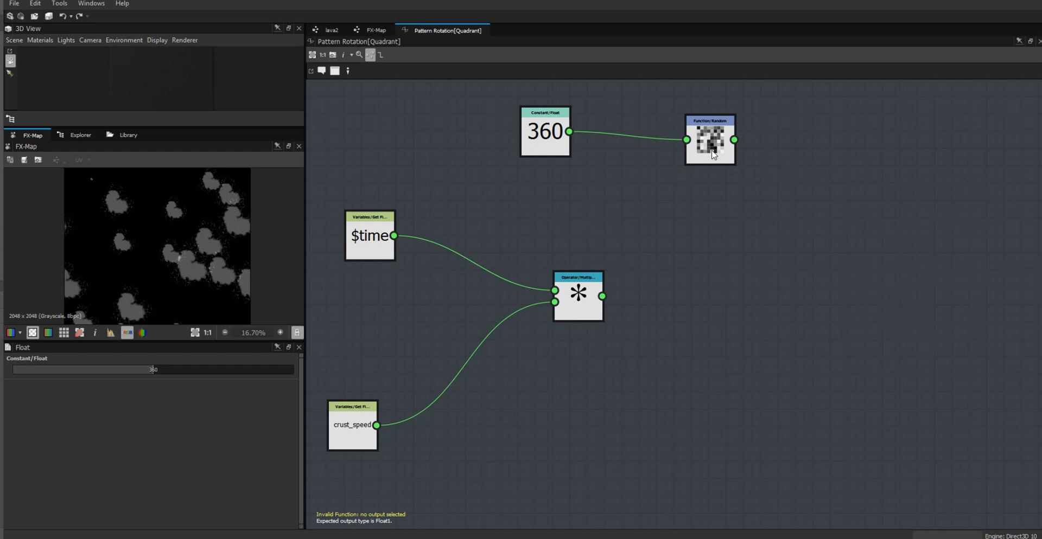
right_click(812, 192)
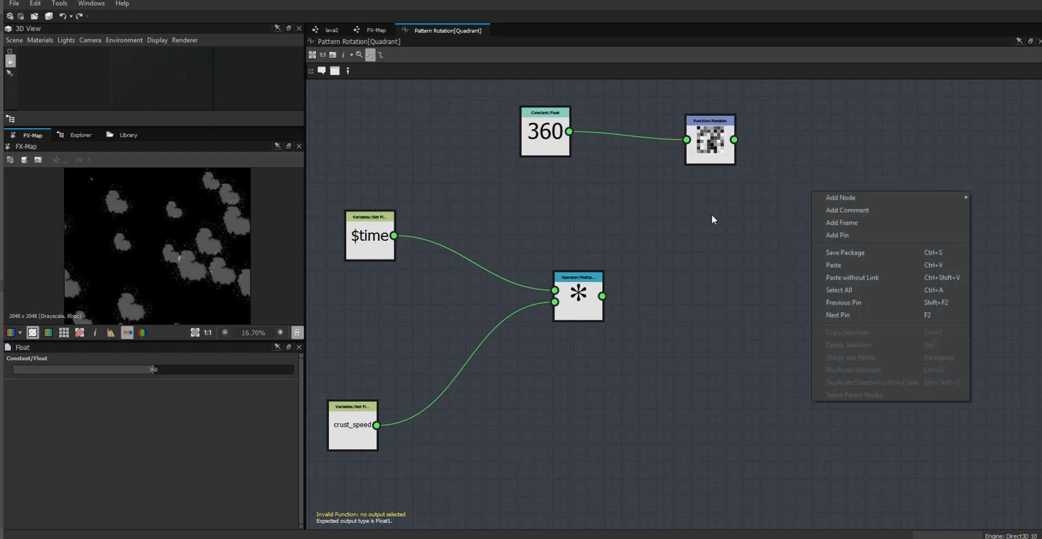
- Set the Random node as the output of the Pattern Rotation function
click(715, 133)
right_click(713, 134)
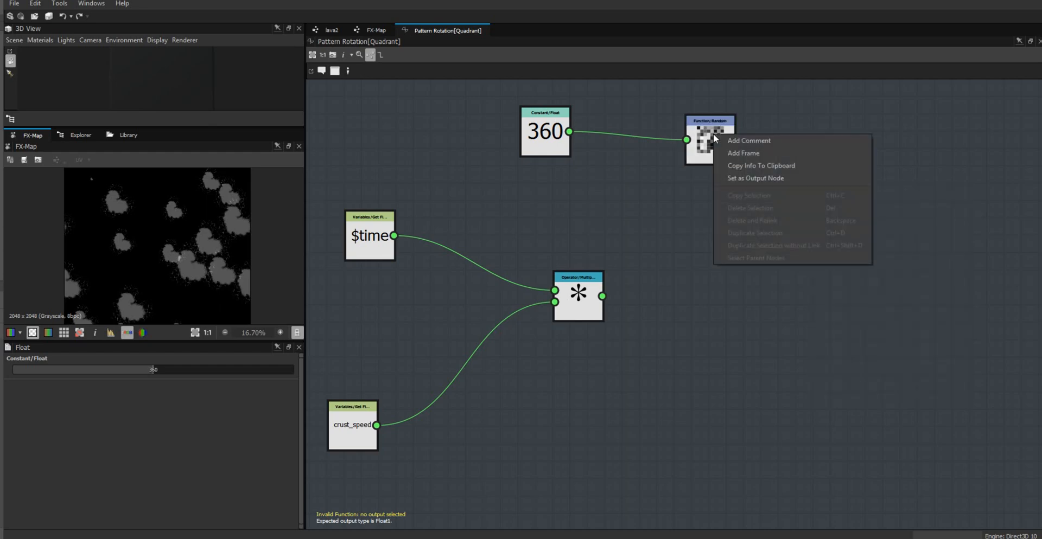
click(767, 178)
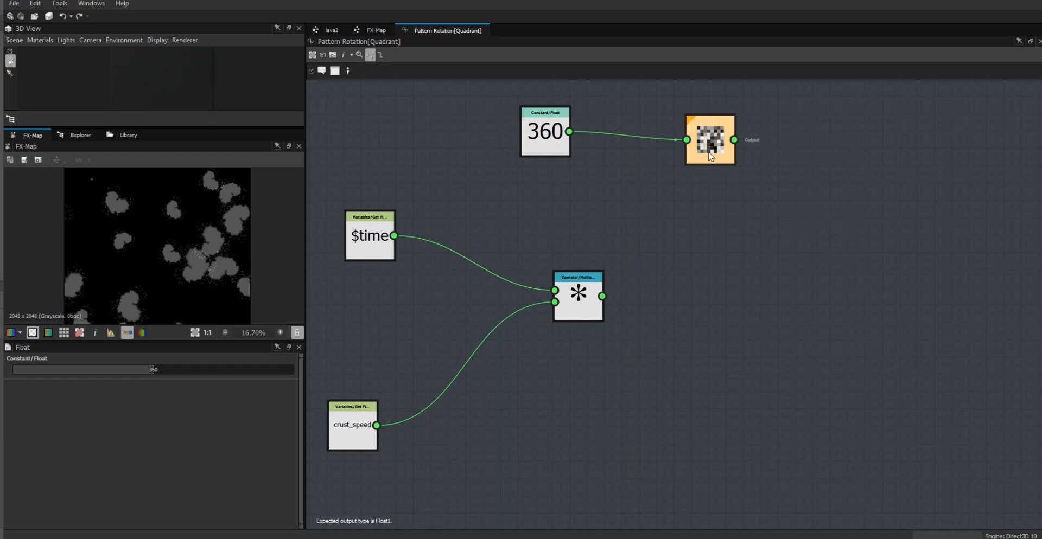
- Move the Random node farther right and place the 360 constant just above and left of it
drag(712, 150, 771, 150)
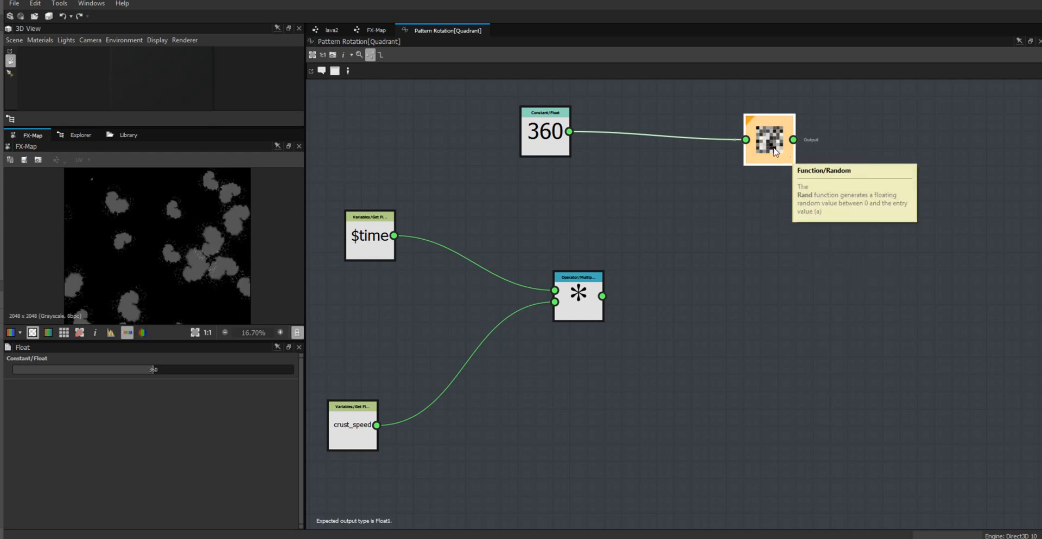
middle_drag(814, 260, 821, 291)
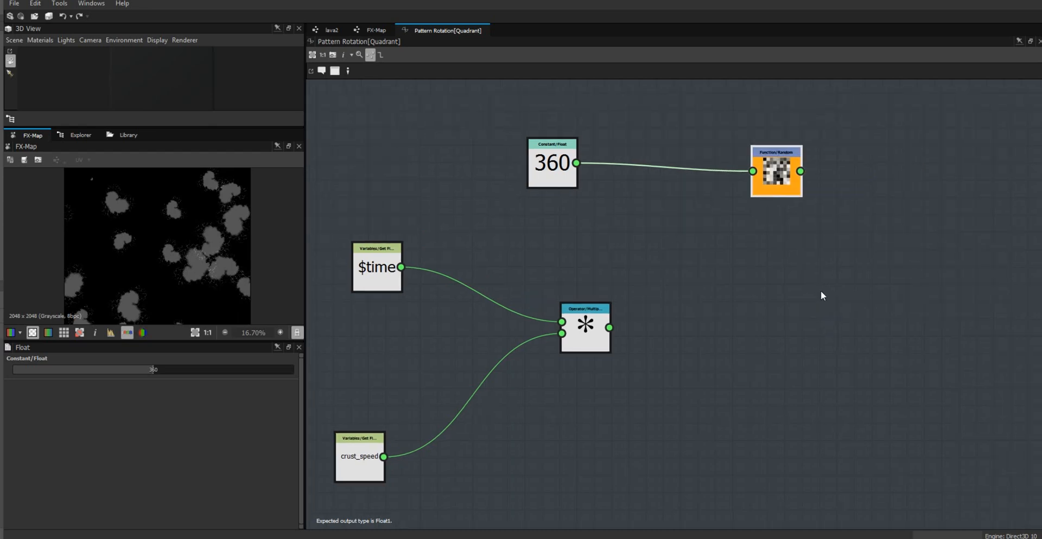
drag(544, 166, 647, 122)
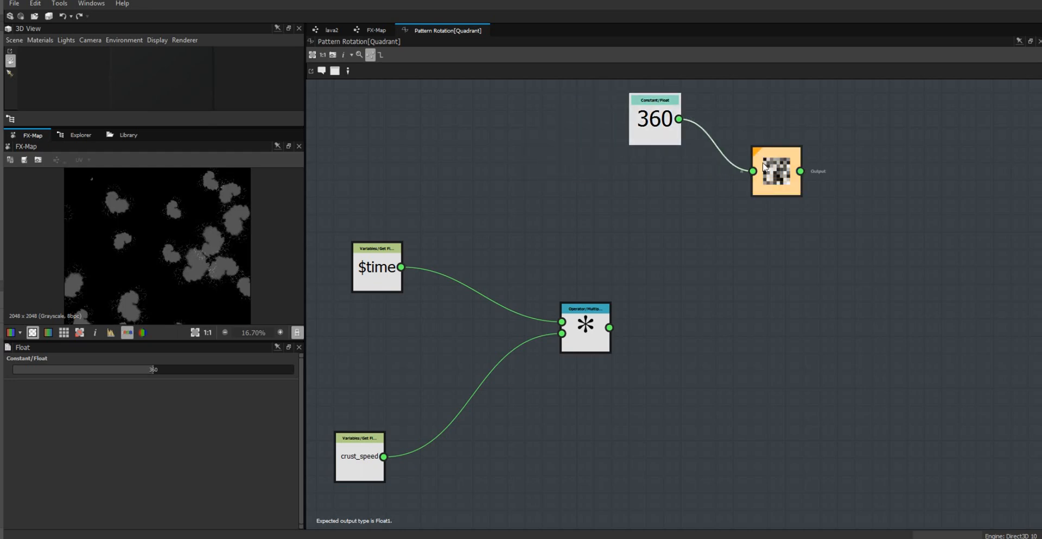
- Move the $time and crust_speed nodes closer together beside the Multiplication node
drag(378, 285, 379, 320)
drag(348, 464, 366, 456)
drag(421, 419, 434, 412)
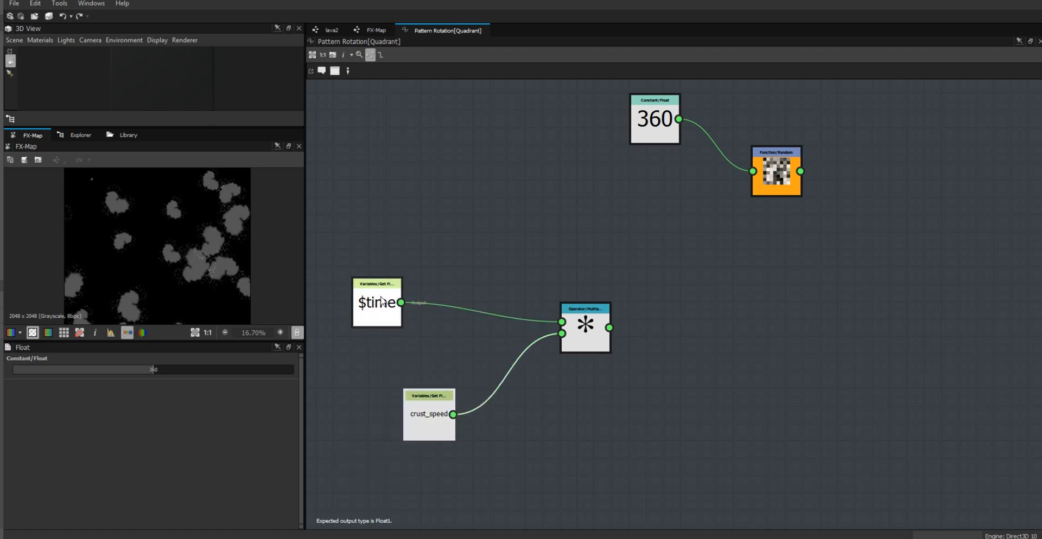
- Sum the Random and Multiplication results with a new Add node and set it as the function's output
drag(380, 312, 414, 292)
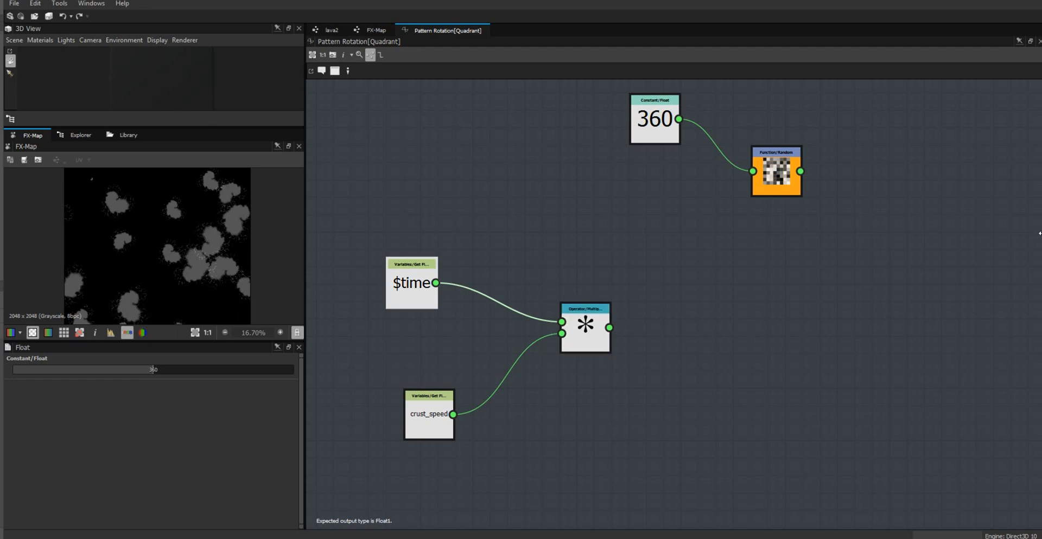
right_click(858, 249)
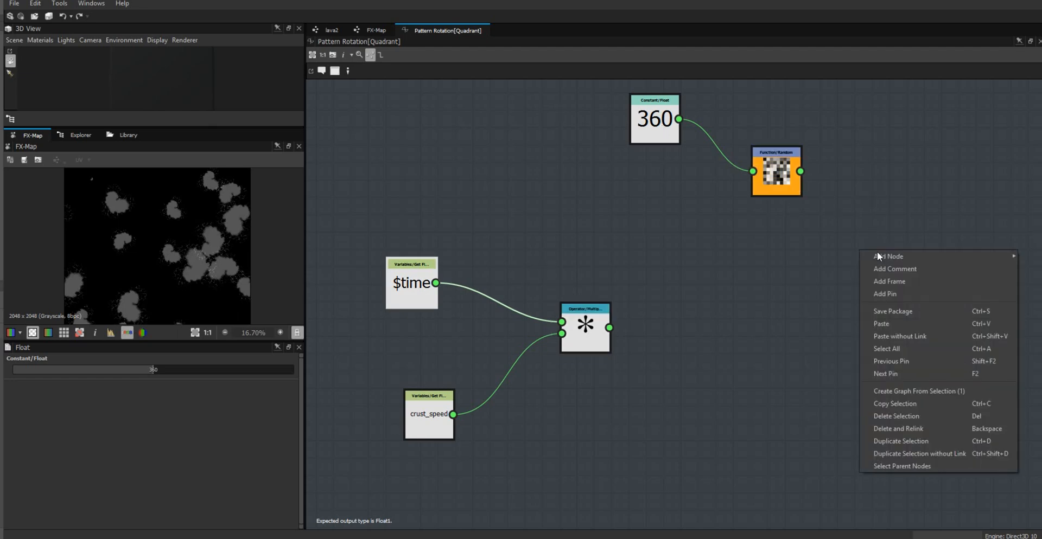
mouse_move(891, 257)
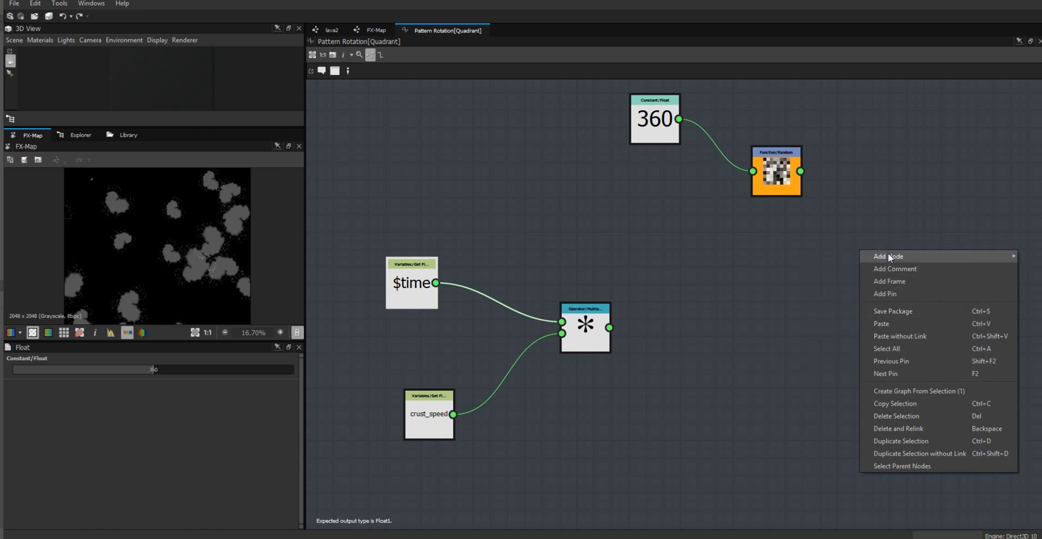
mouse_move(835, 323)
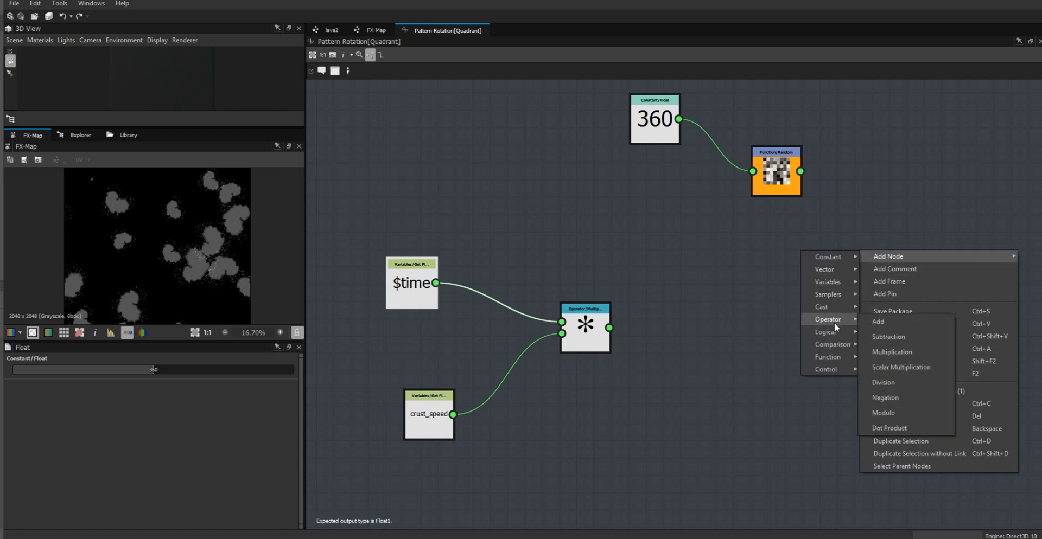
click(886, 317)
drag(610, 328, 836, 255)
drag(802, 172, 835, 243)
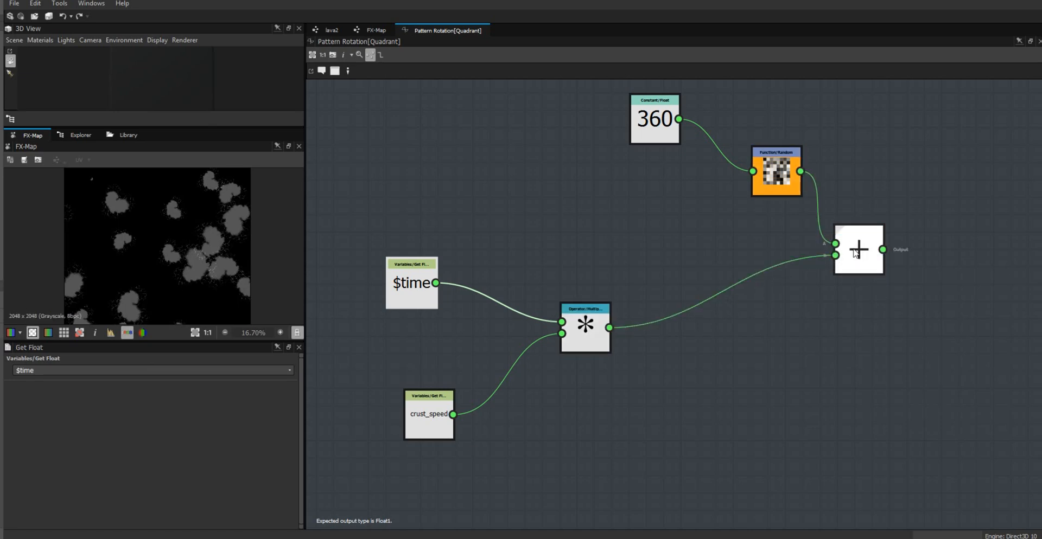
right_click(855, 250)
click(913, 293)
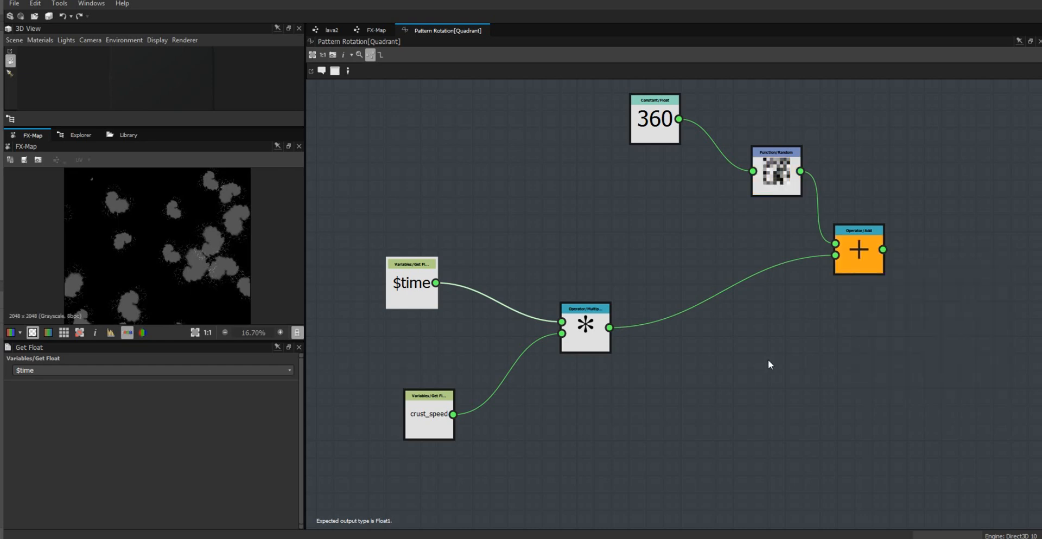
- Tidy the rotation graph by moving the Add node beside Random and gathering the $time, crust_speed and Multiplication nodes below
drag(863, 255, 892, 194)
drag(584, 338, 705, 303)
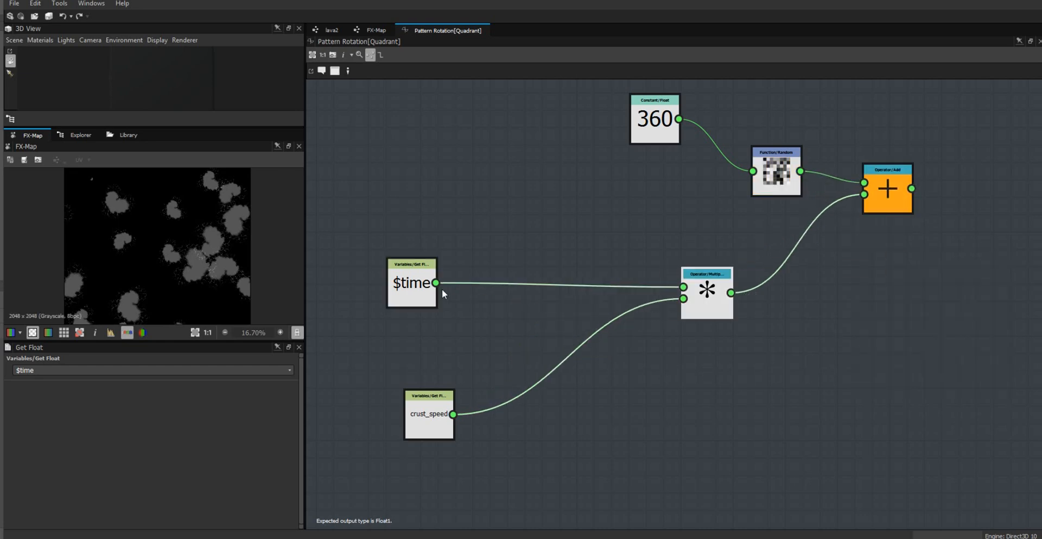
drag(433, 290, 492, 265)
drag(575, 252, 591, 247)
drag(420, 424, 580, 364)
click(494, 229)
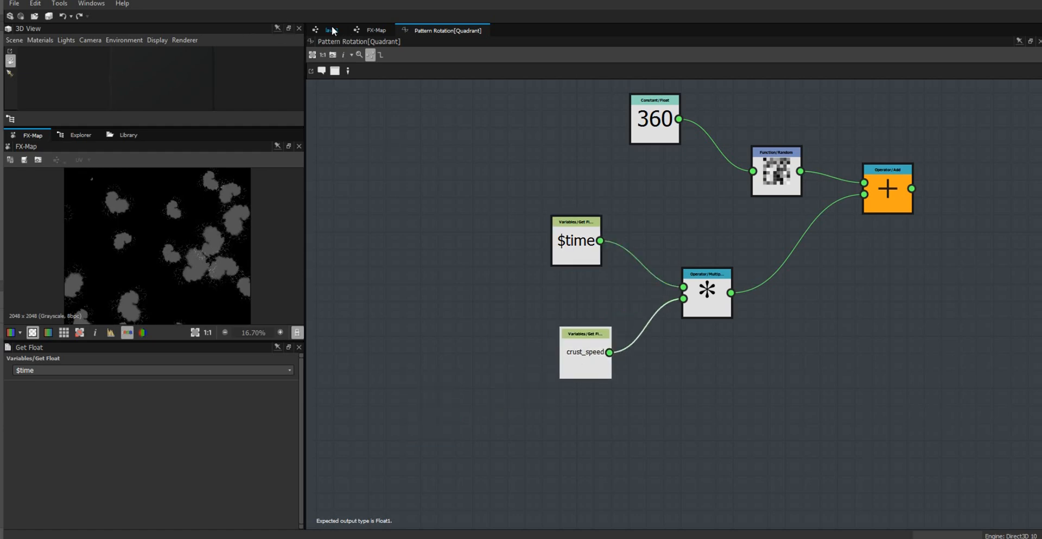
- Publish the lava2.sbs package as lava2.sbsar in the Emissives folder, replacing the existing archive and keeping the default publish options
click(72, 131)
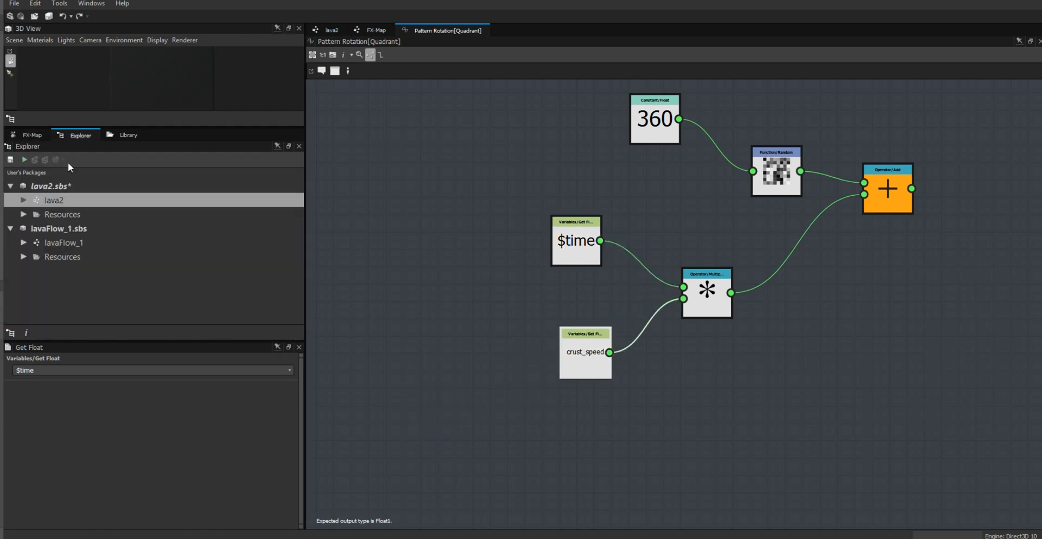
click(44, 187)
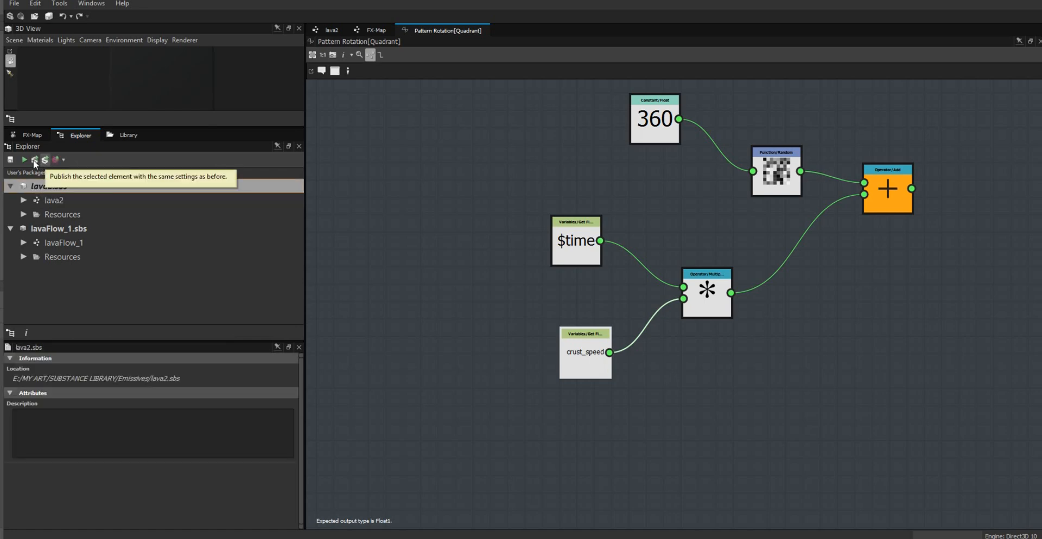
click(34, 159)
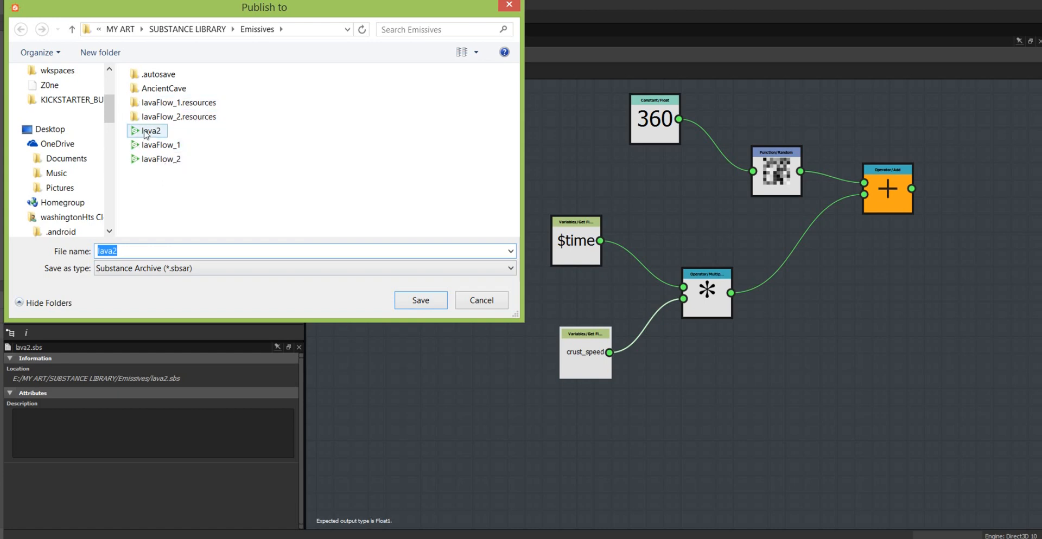
click(427, 305)
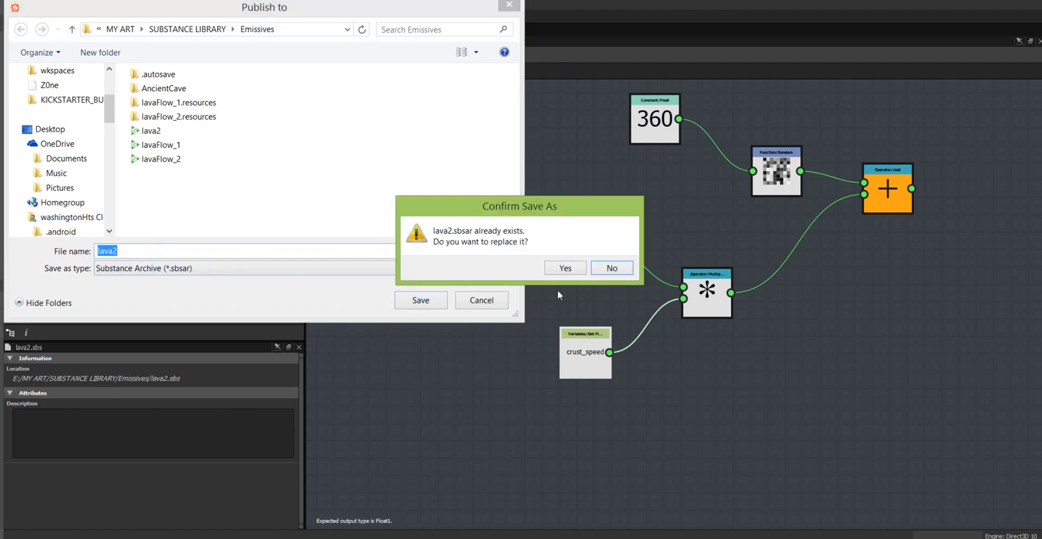
click(564, 269)
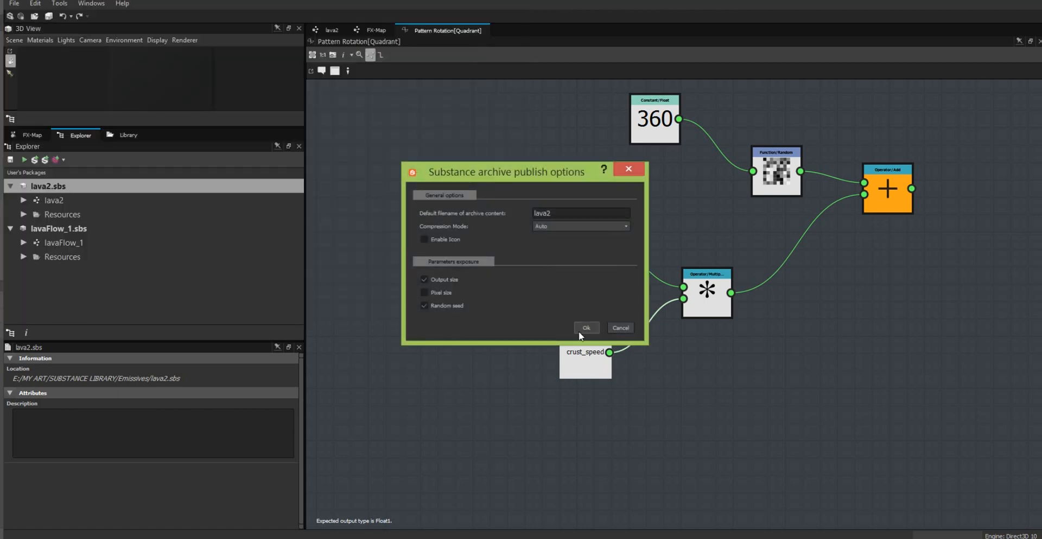
click(580, 330)
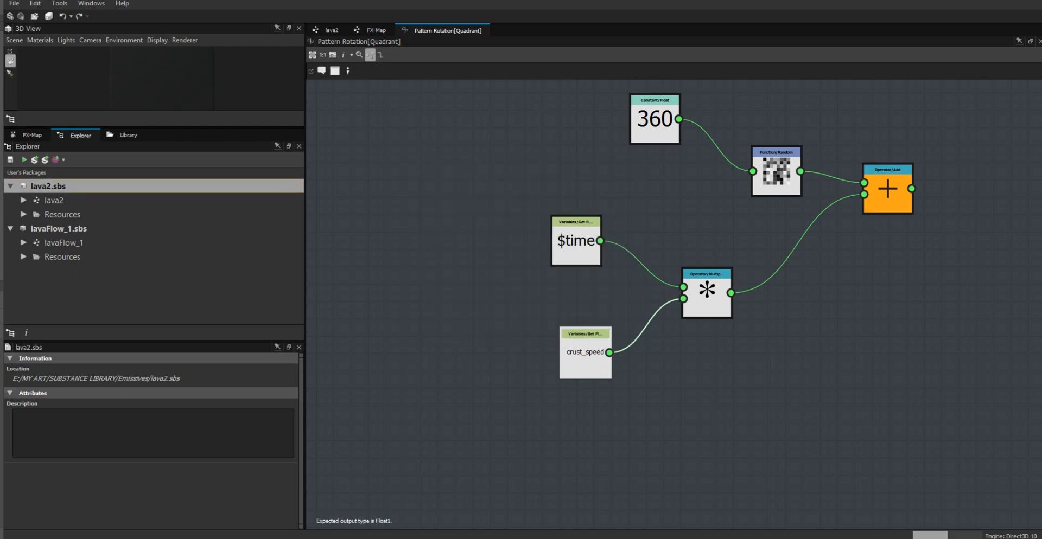
mouse_move(293, 537)
click(293, 489)
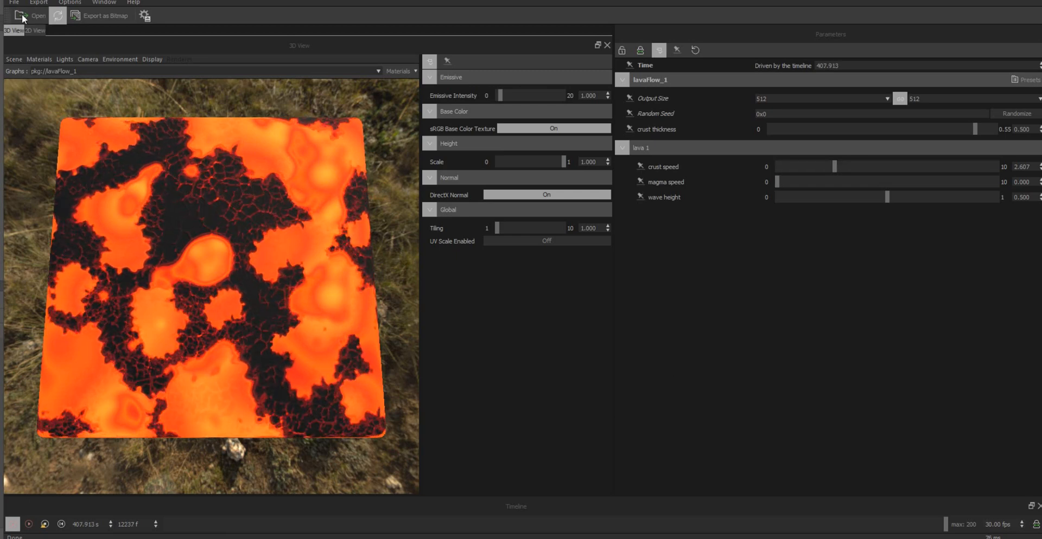
click(21, 16)
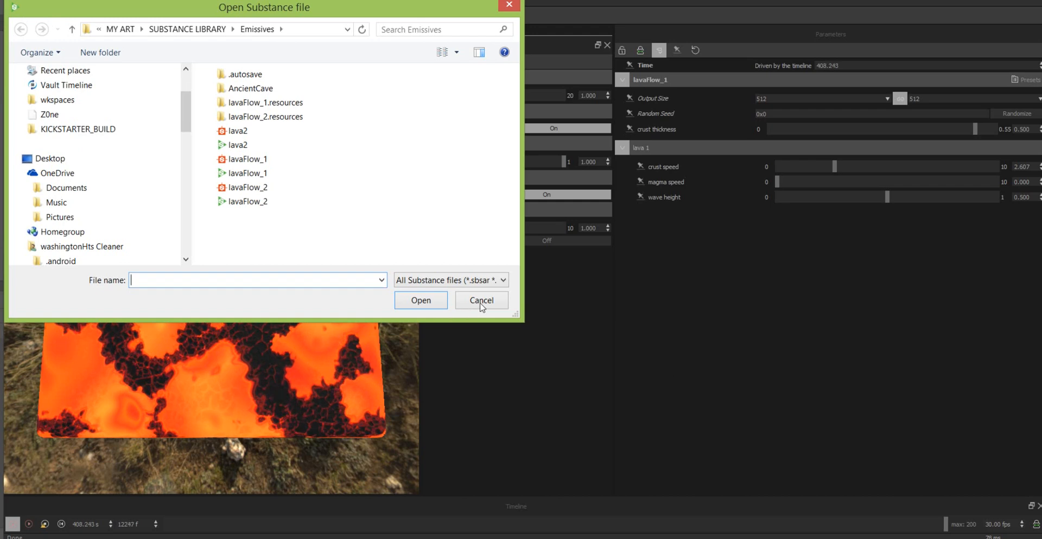
key(Escape)
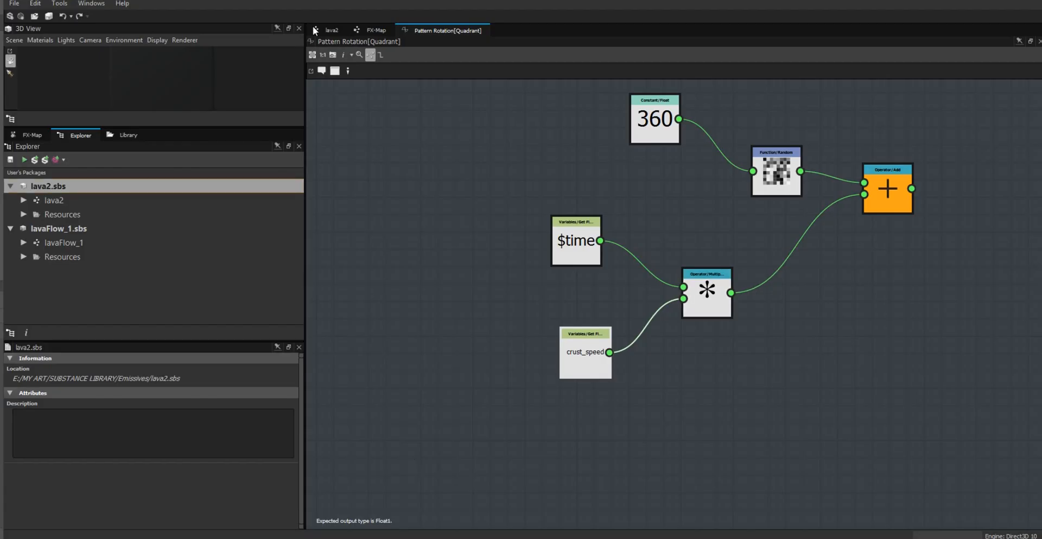
- In the lava2 graph, connect the FX-Map output to the Base Color output and move the disconnected Uniform Color node up
click(322, 30)
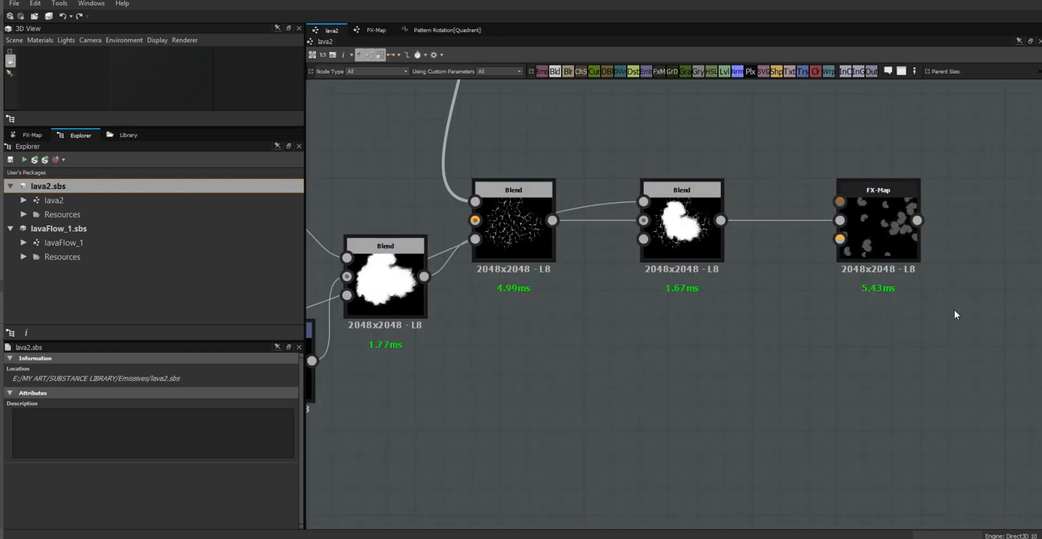
middle_drag(886, 324, 545, 379)
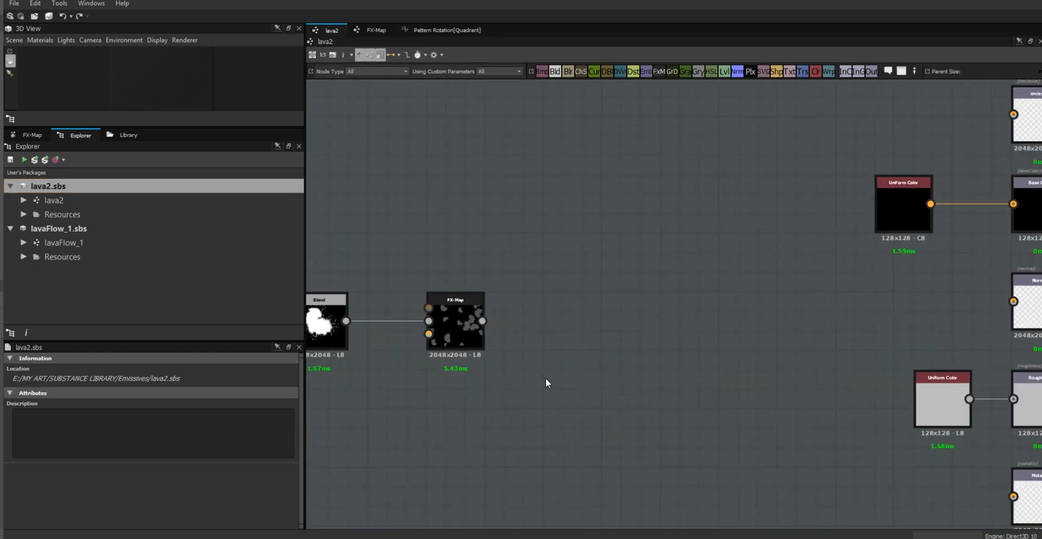
scroll(717, 327, down, 2)
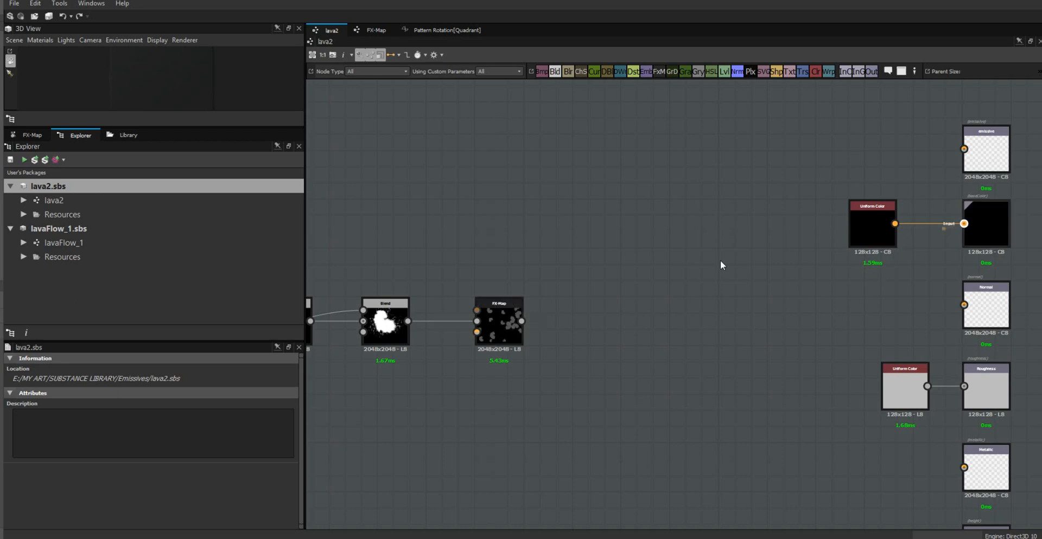
drag(721, 261, 524, 323)
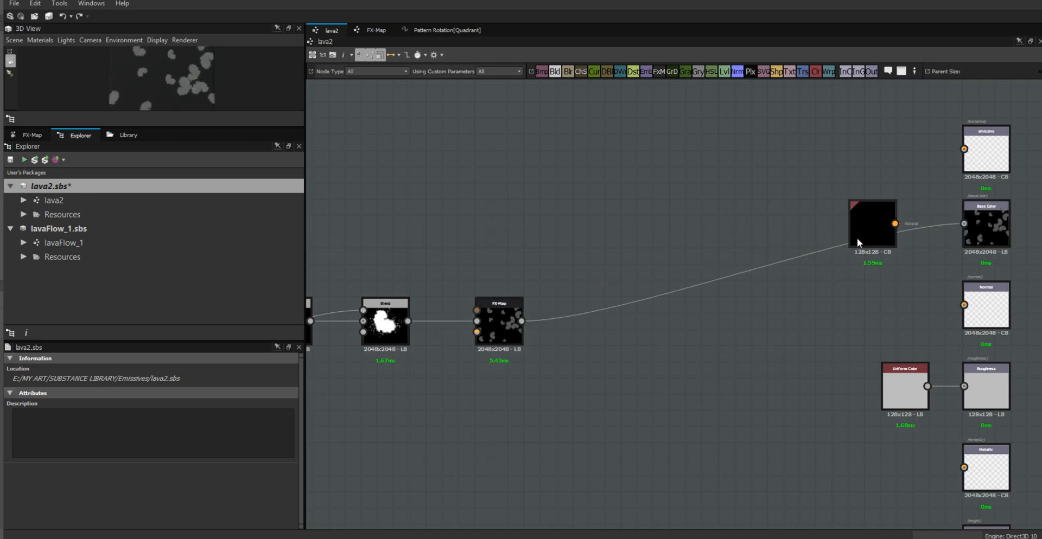
drag(870, 233, 856, 160)
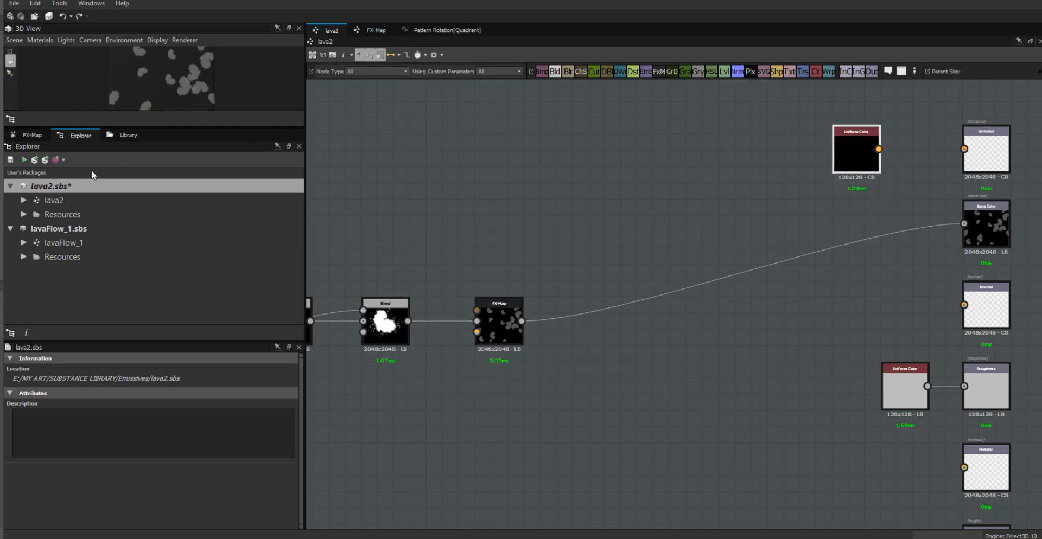
- Republish the lava2 package with the same settings and open the lava2 archive in Substance Player
click(45, 160)
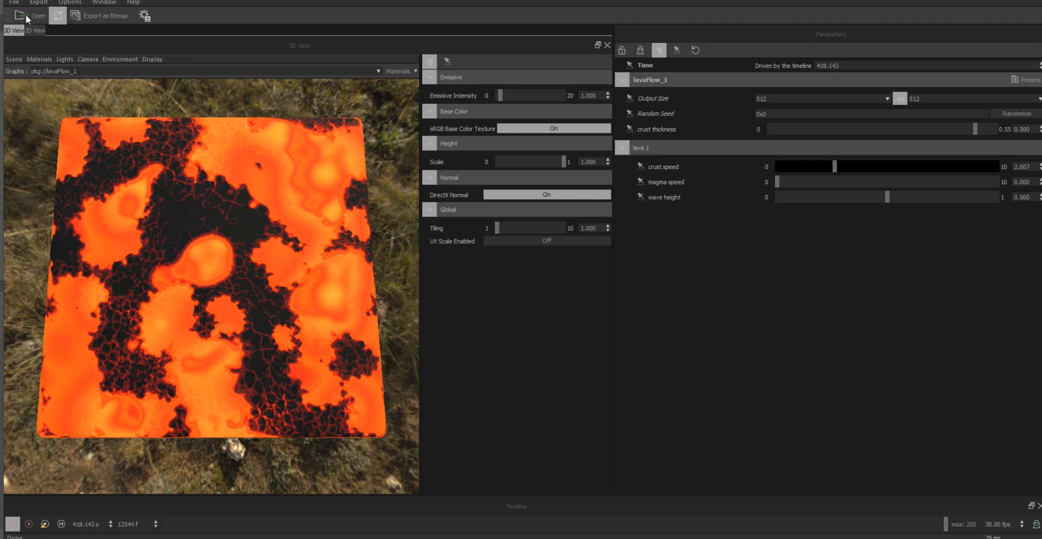
click(26, 16)
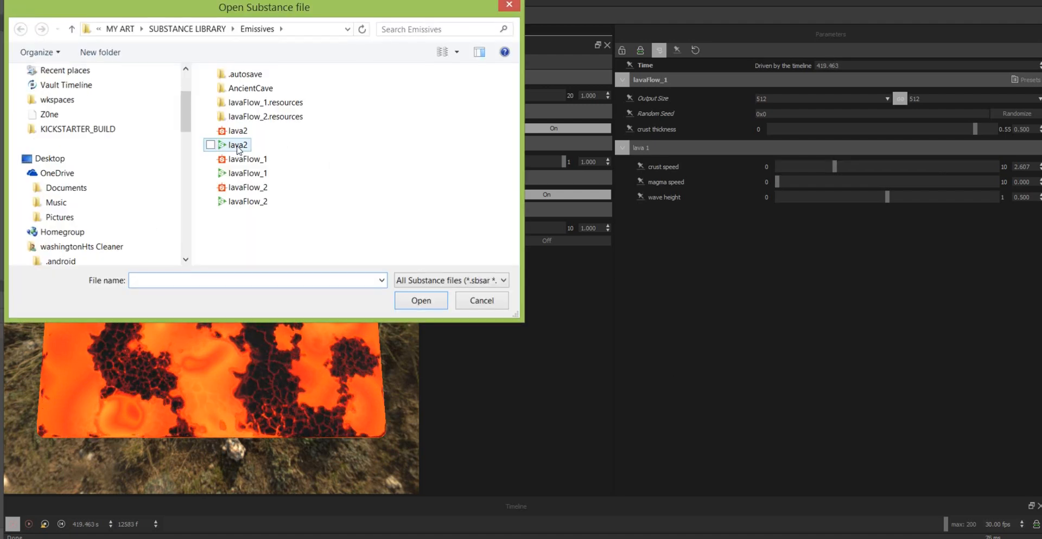
double_click(236, 145)
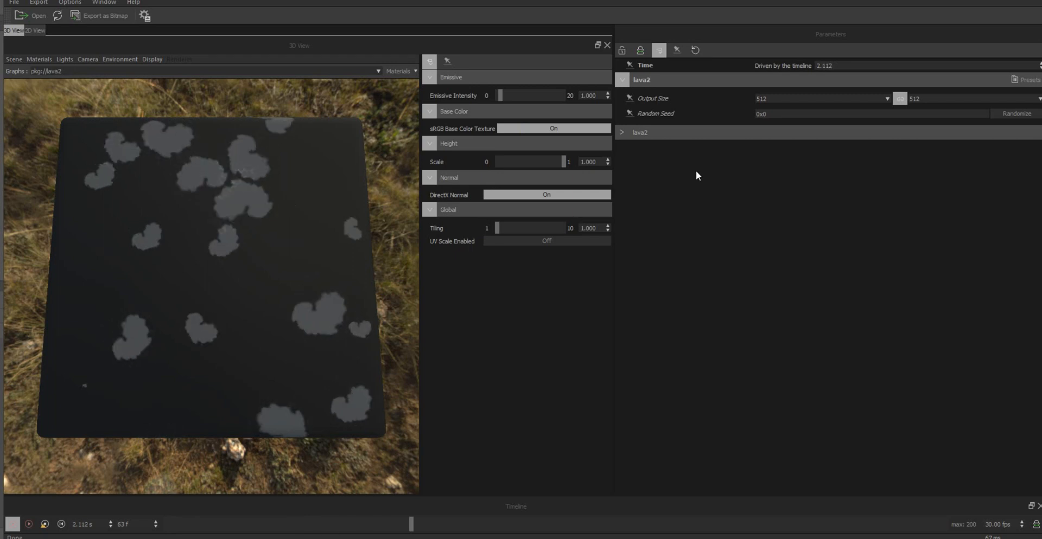
- Test the lava2 crust speed parameter at 0.078, 0.146, 0, 3.691 and 8.721, and return it to 0
click(622, 133)
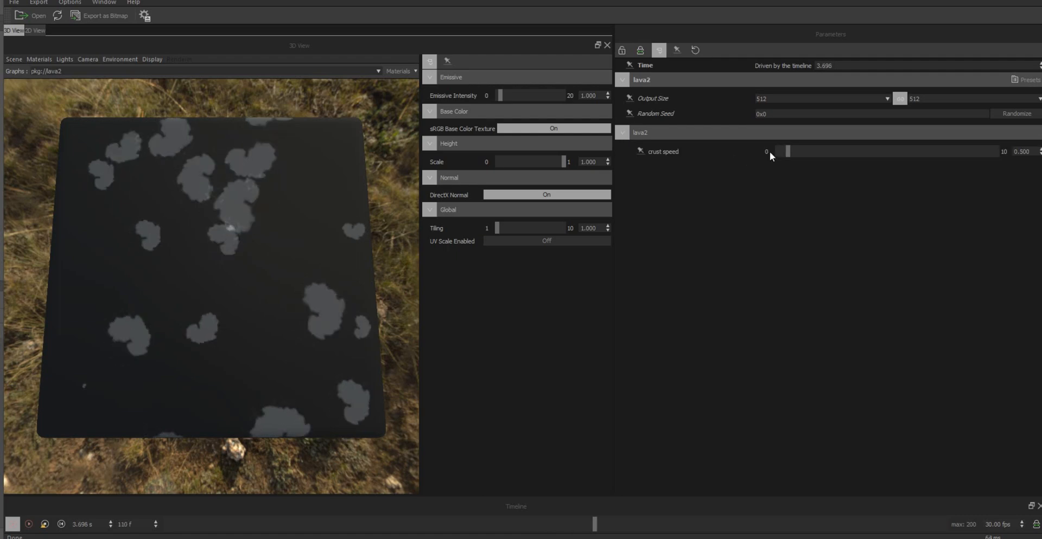
drag(788, 152, 778, 151)
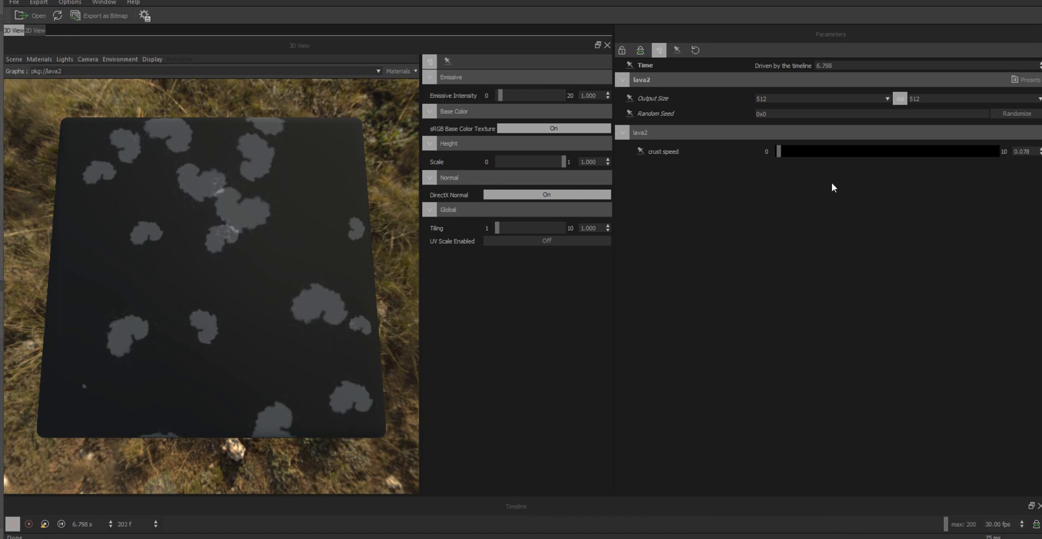
drag(778, 151, 780, 150)
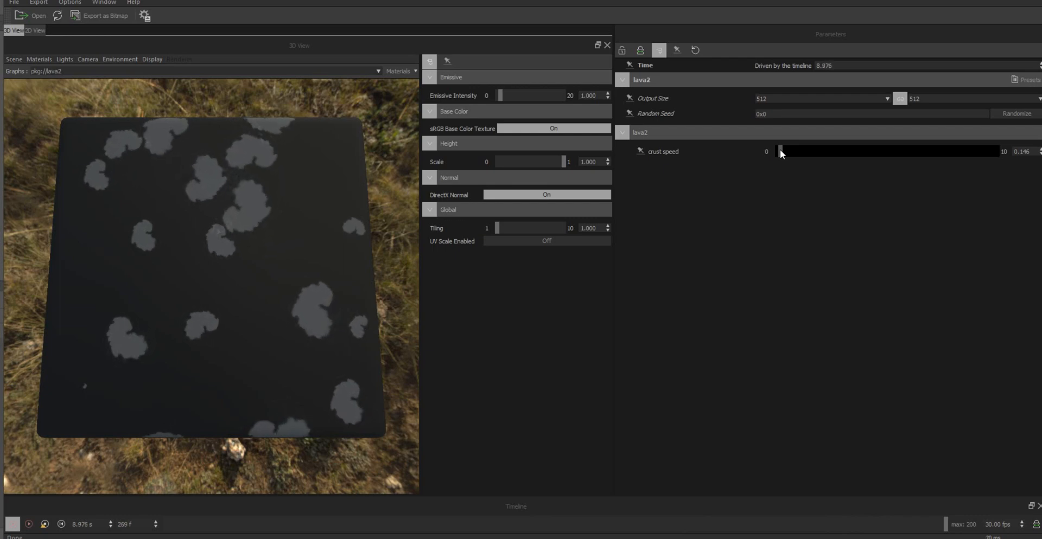
drag(779, 149, 776, 149)
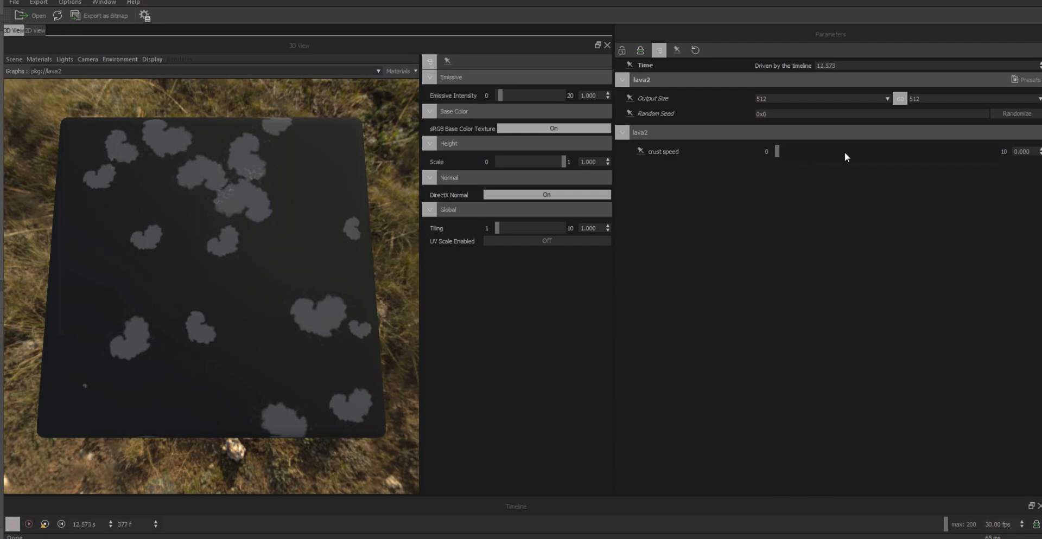
click(858, 151)
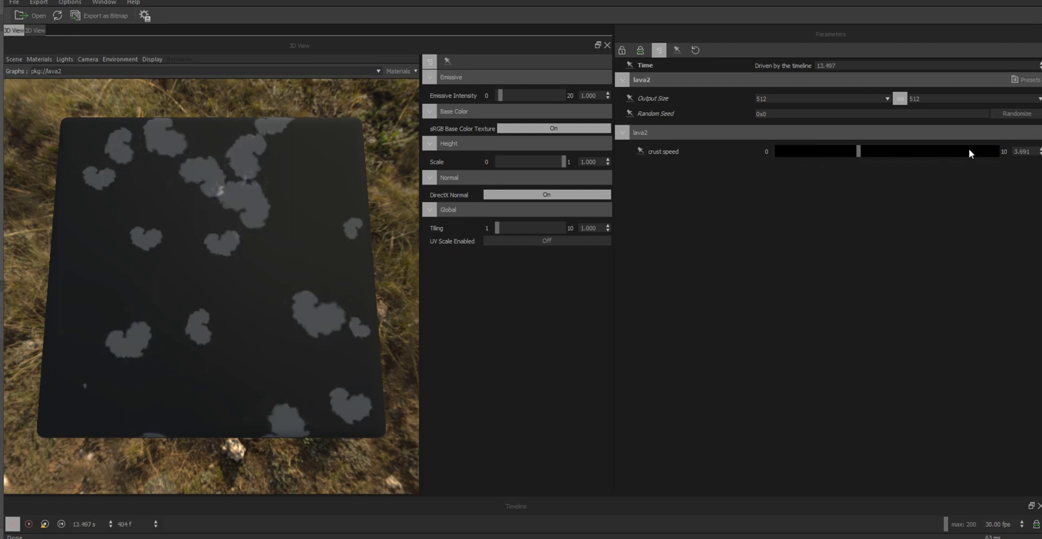
click(969, 151)
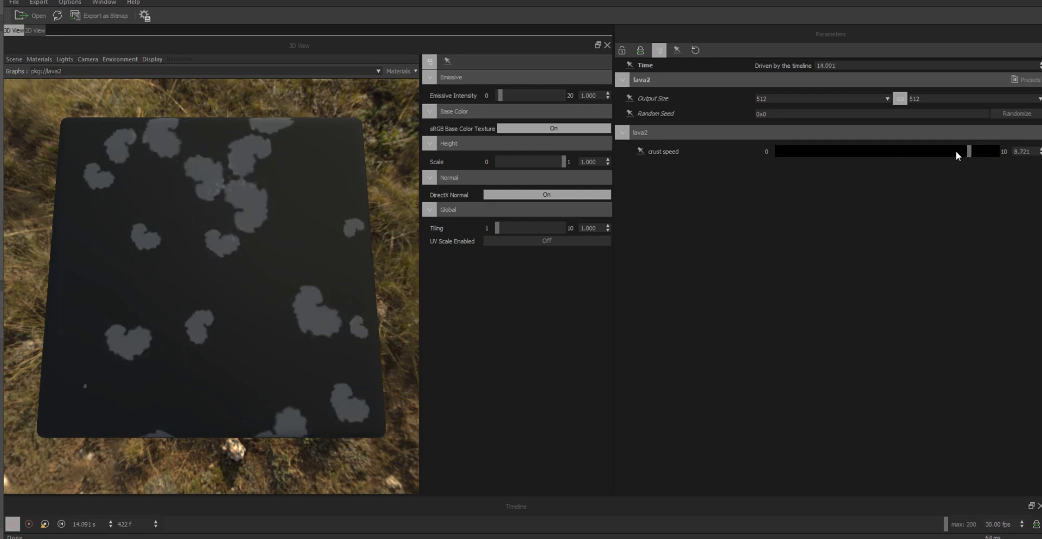
click(775, 151)
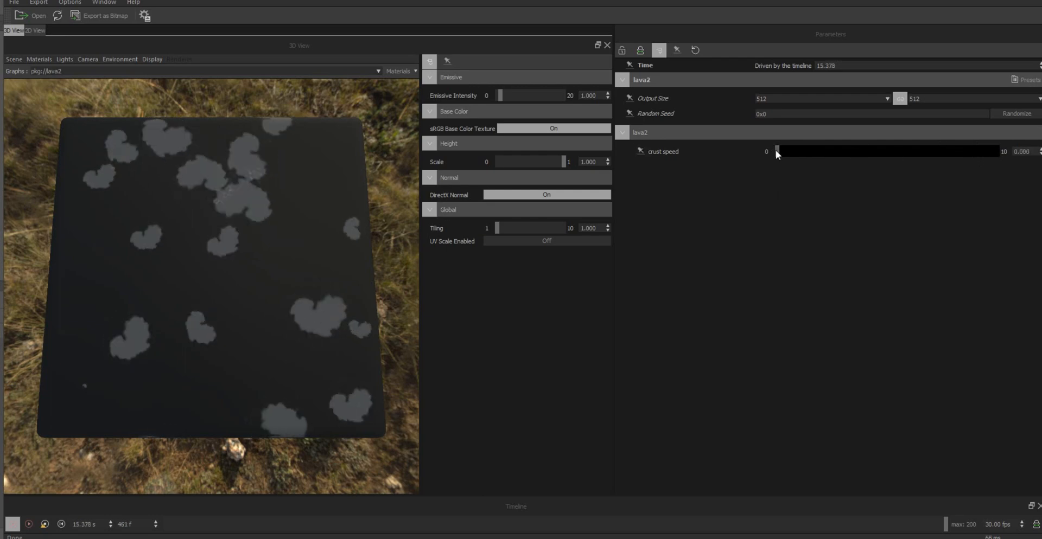
drag(777, 151, 774, 158)
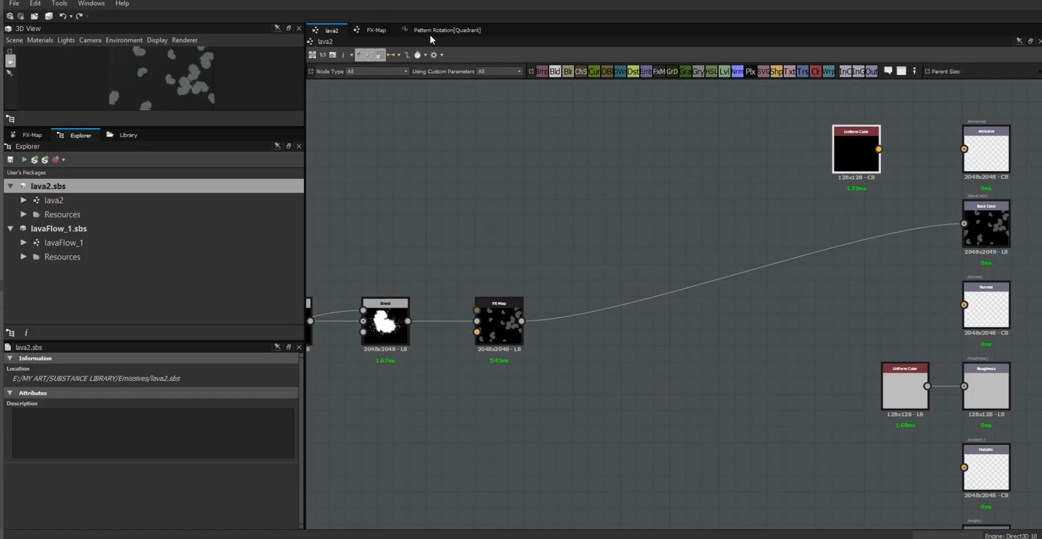
- In the Pattern Rotation function, move the crust_speed node away and add a Multiplication node below the existing one
click(434, 30)
drag(598, 361, 494, 451)
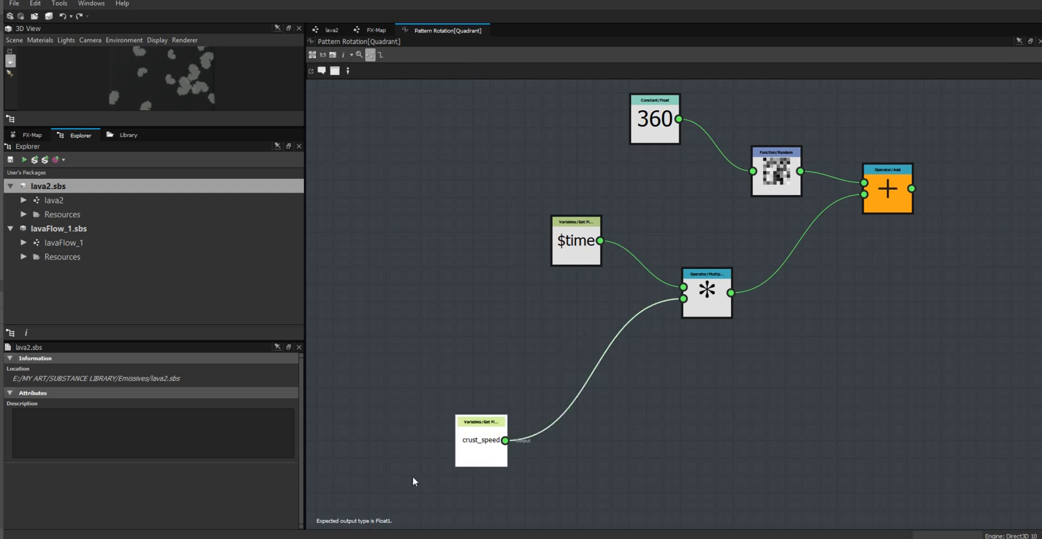
middle_drag(547, 452, 615, 307)
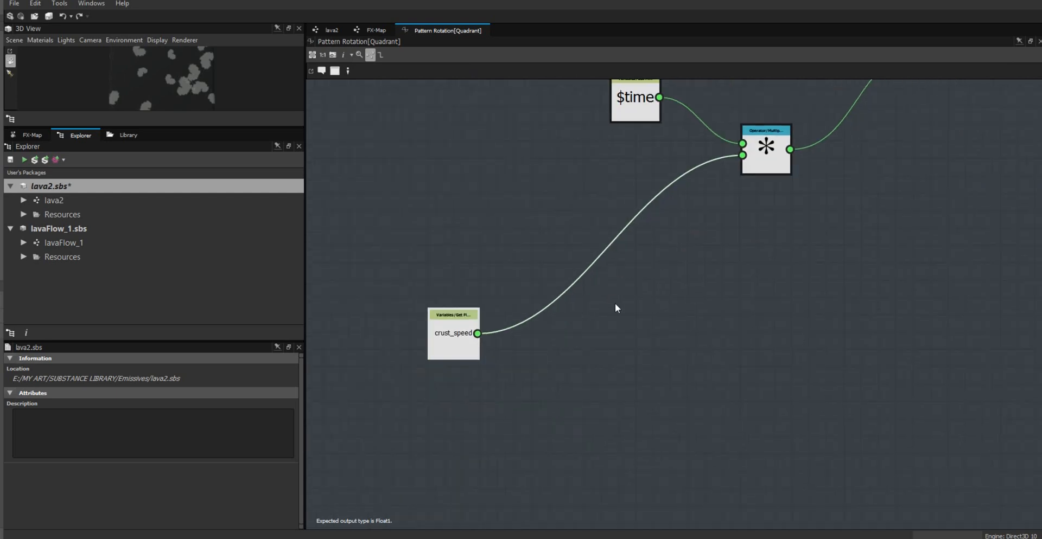
right_click(672, 272)
mouse_move(723, 286)
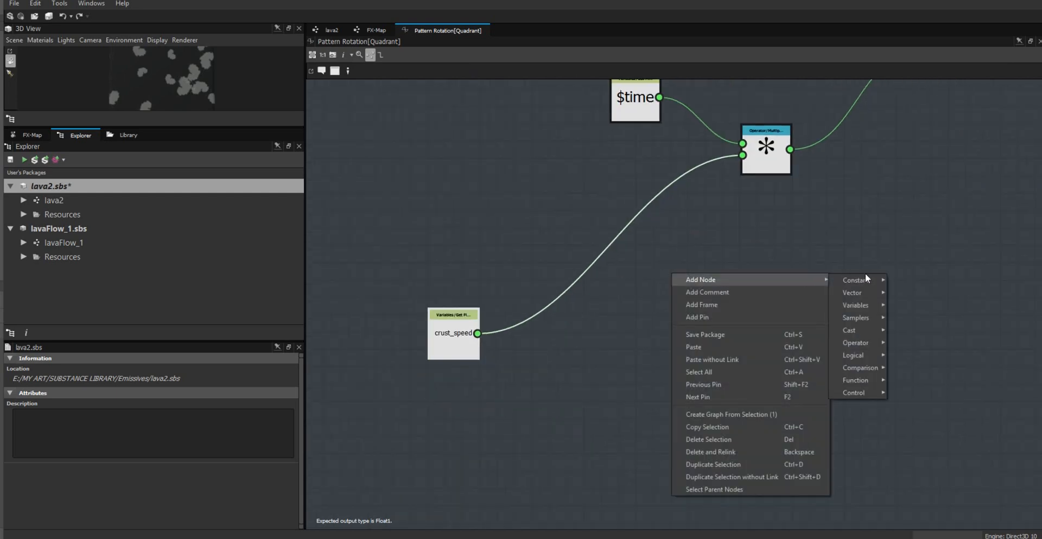
mouse_move(871, 281)
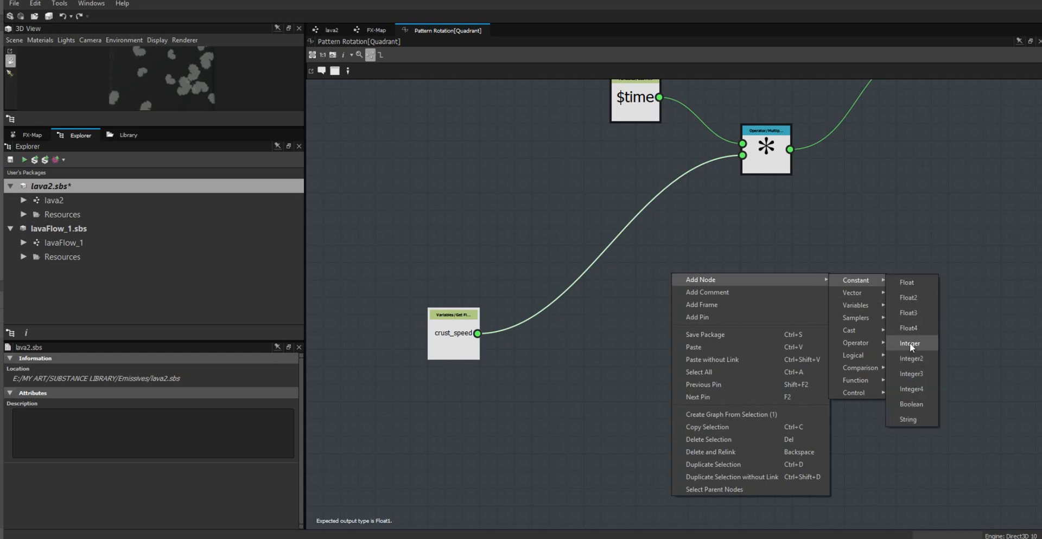
mouse_move(864, 343)
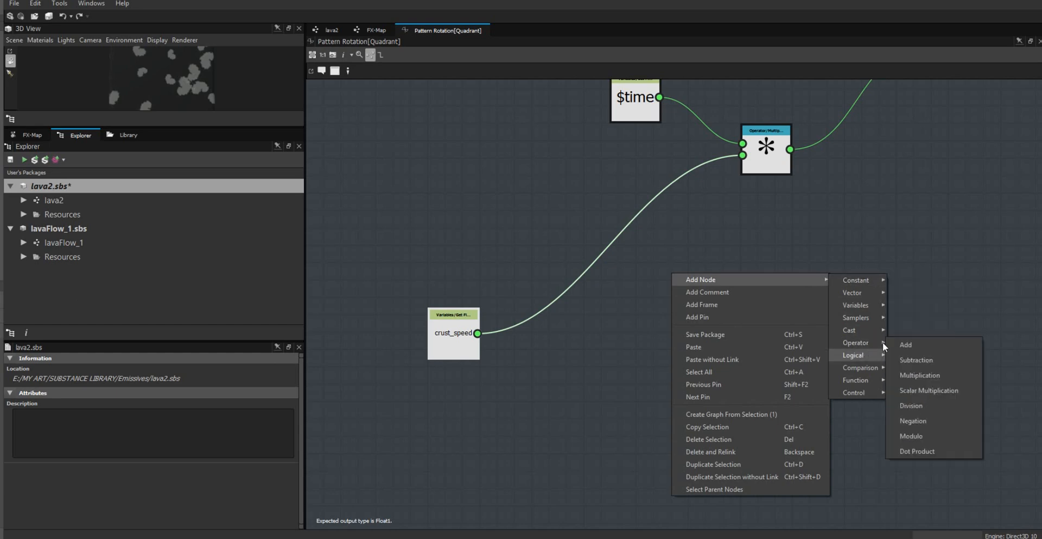
click(933, 376)
- Add a Float constant node and connect crust_speed and the constant to the new Multiplication node's two inputs
right_click(633, 360)
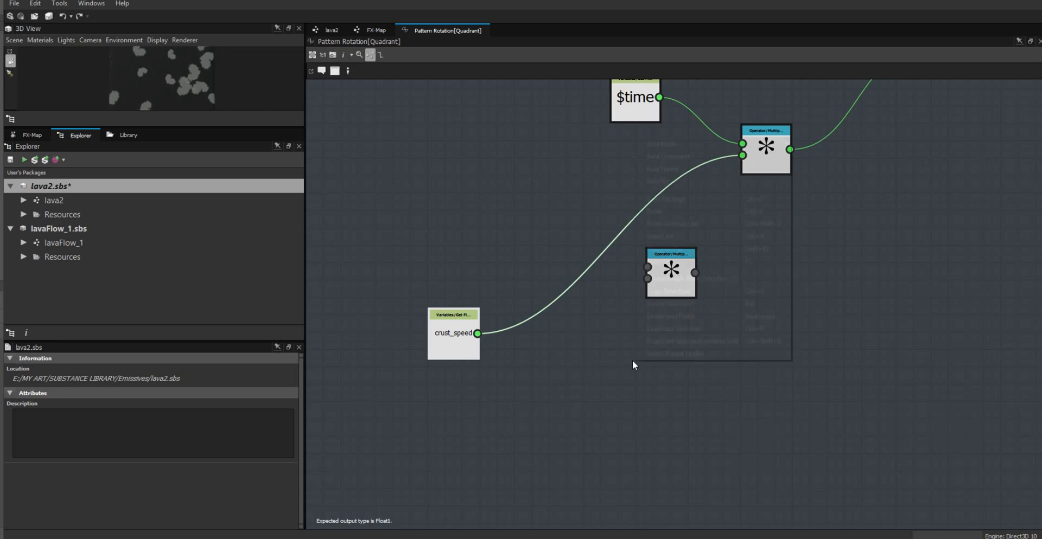
mouse_move(761, 148)
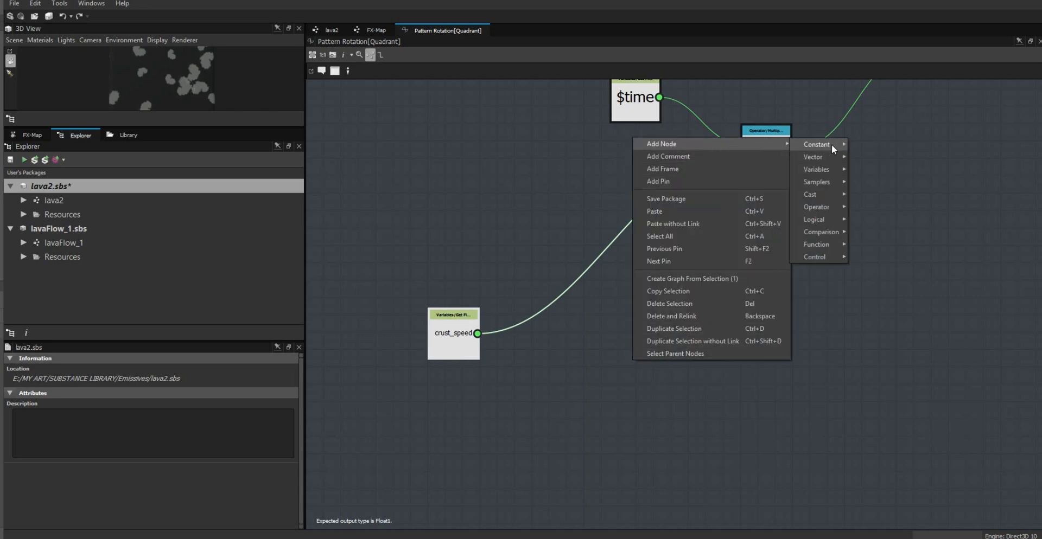
mouse_move(831, 145)
click(864, 147)
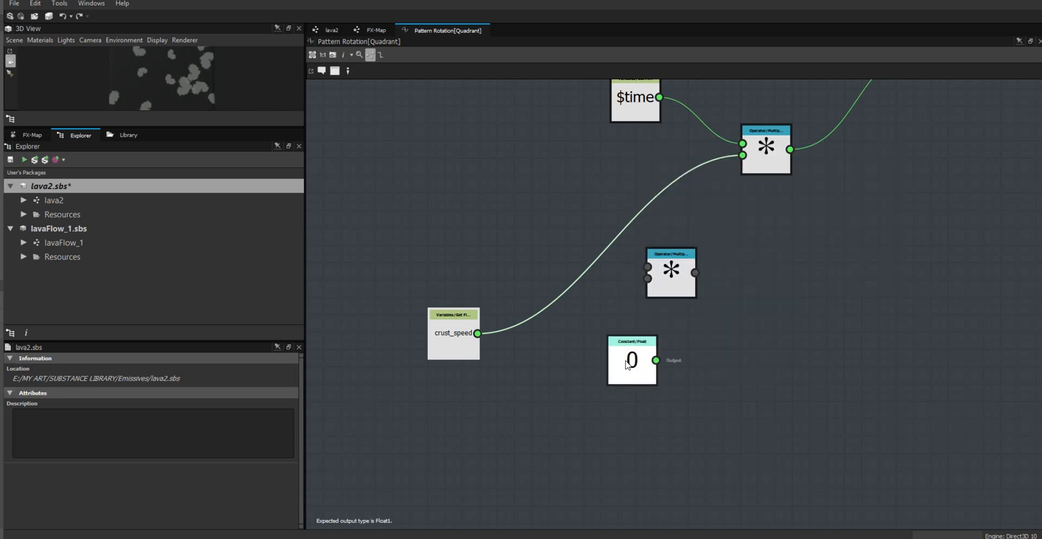
drag(627, 365, 535, 422)
drag(469, 338, 647, 267)
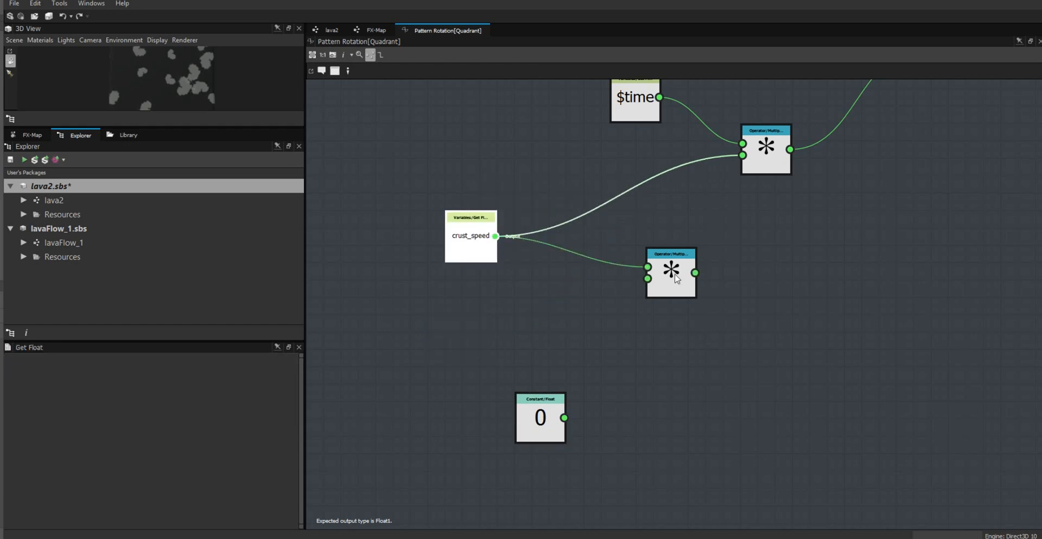
drag(564, 418, 647, 278)
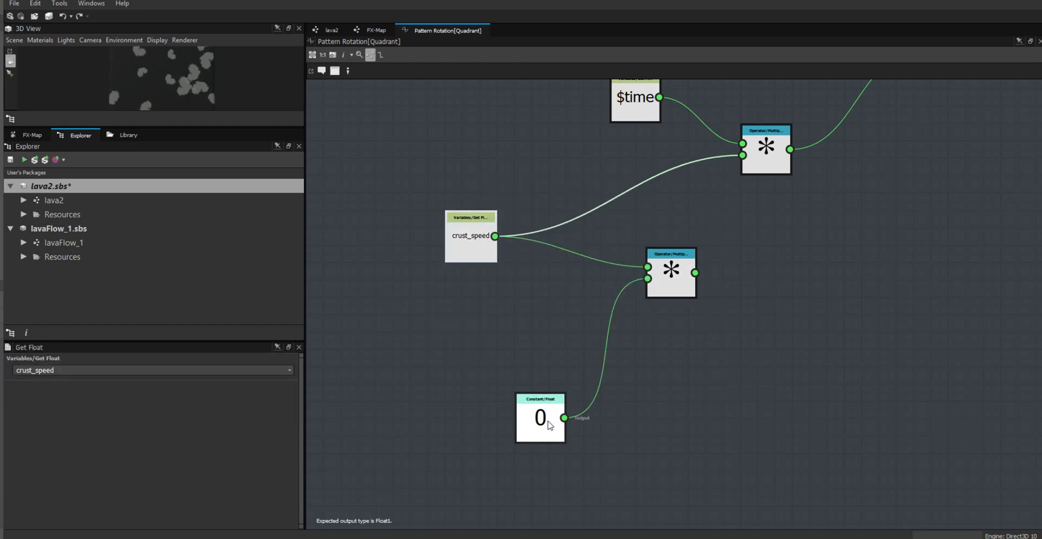
- Set the new Float constant to 0.01
click(548, 424)
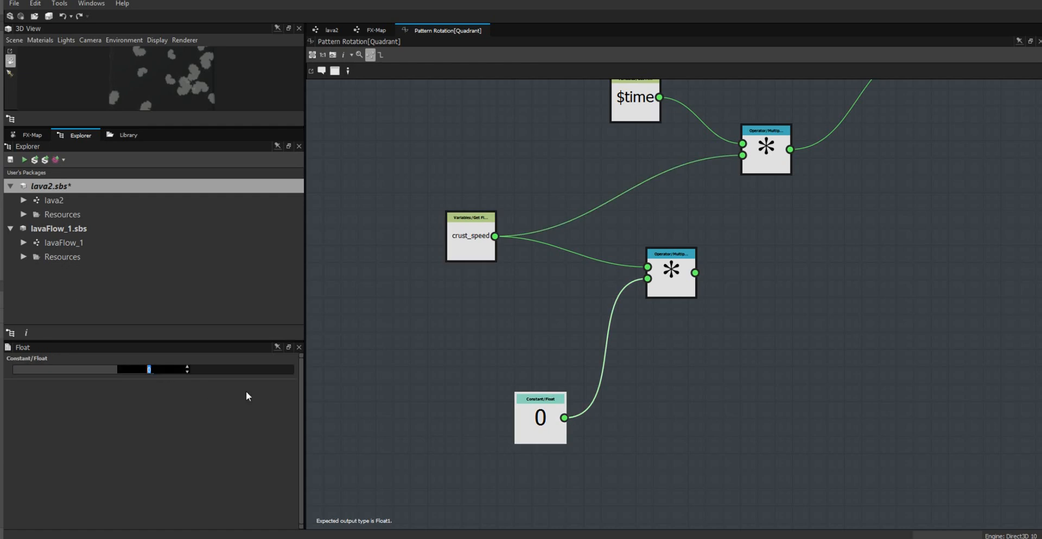
text(.01)
key(Return)
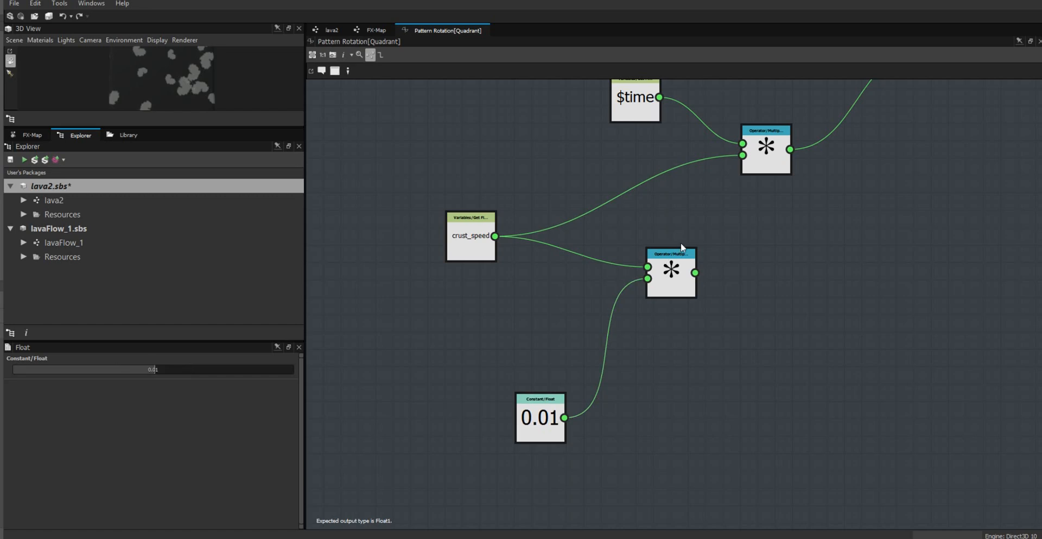
- Connect the new Multiplication node to the second input of the $time multiplication and move the crust_speed and 0.01 nodes closer to it
drag(696, 273, 742, 156)
drag(462, 250, 561, 257)
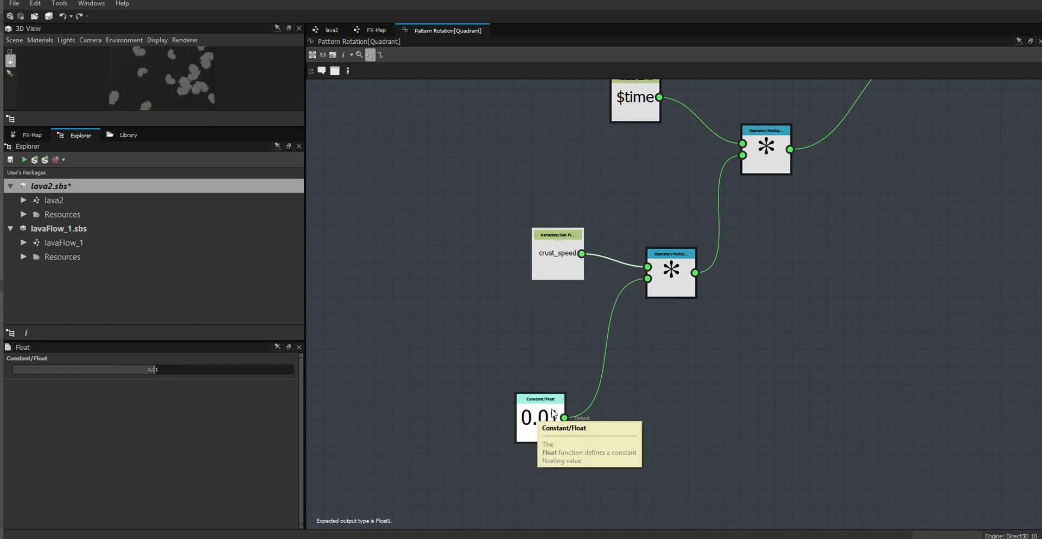
drag(553, 414, 577, 336)
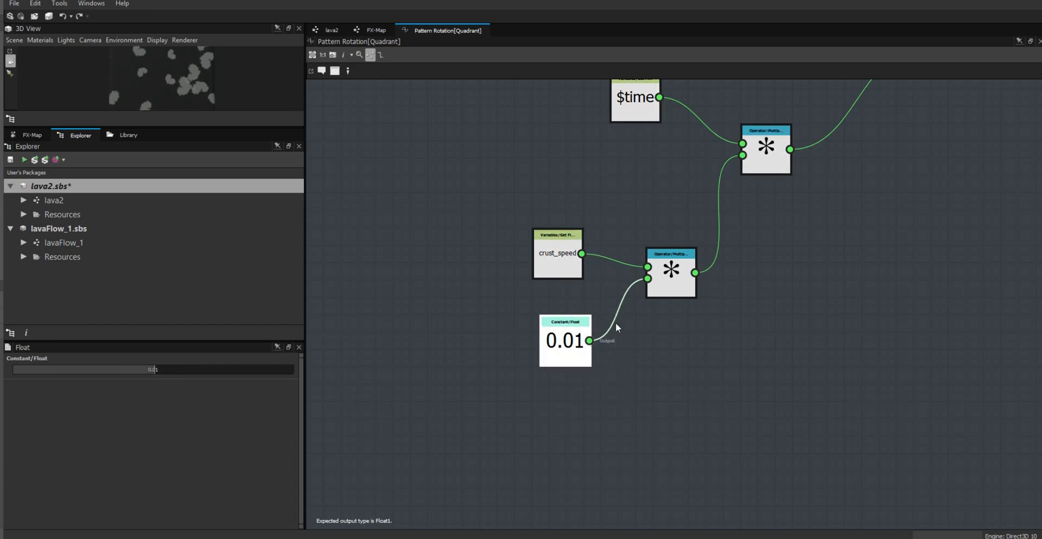
- Republish the lava2 package and reload the lava2 archive in Substance Player
click(45, 160)
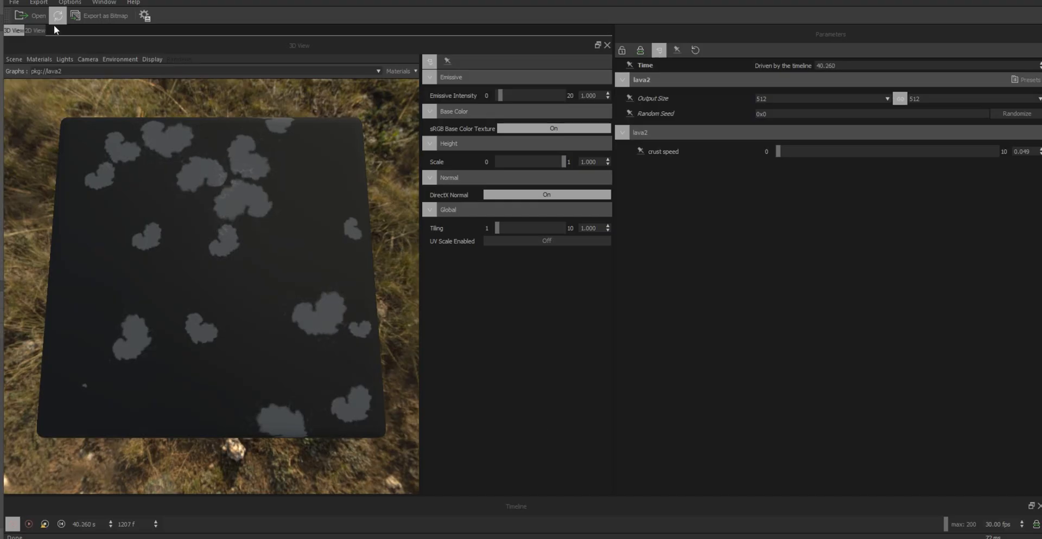
click(57, 17)
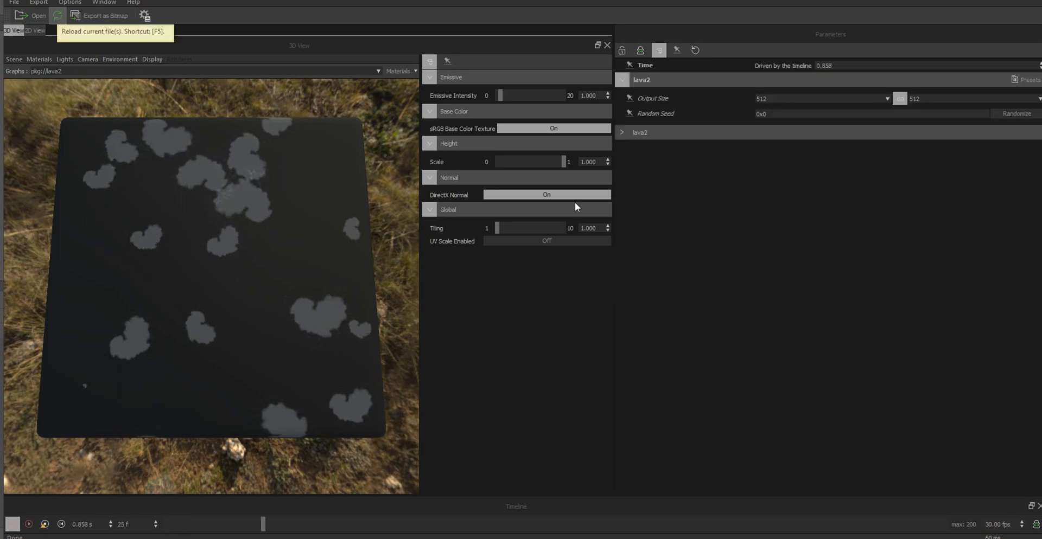
click(57, 15)
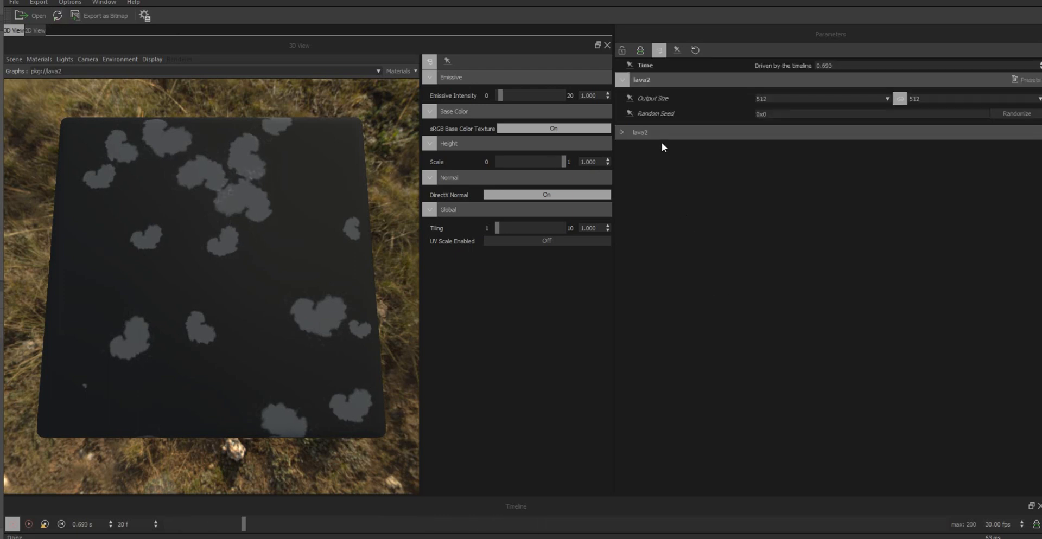
- Expand the lava2 parameter group and test crust speed at 3.945, 7.607, 0.223 and 9.775
click(623, 132)
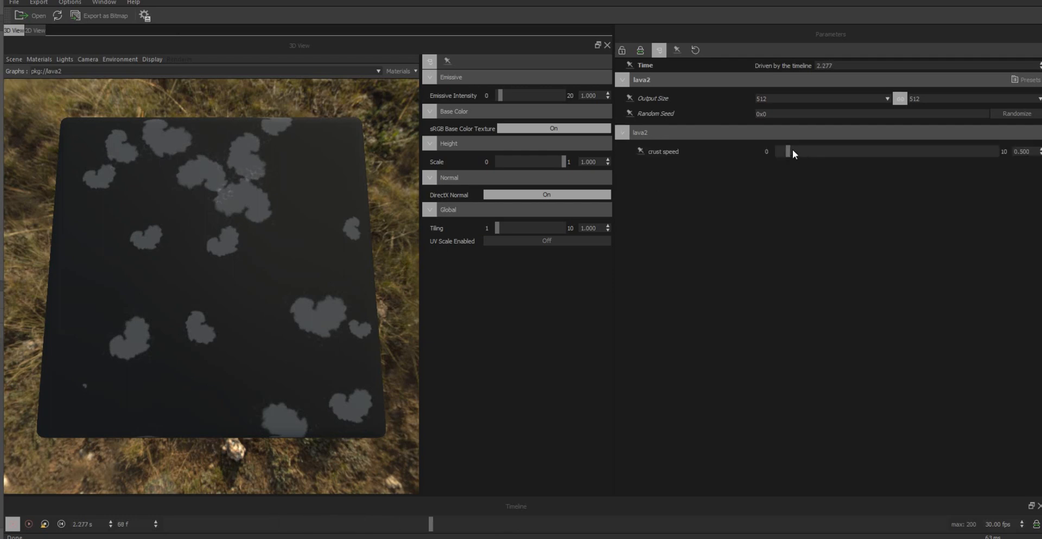
click(790, 151)
drag(806, 150, 864, 151)
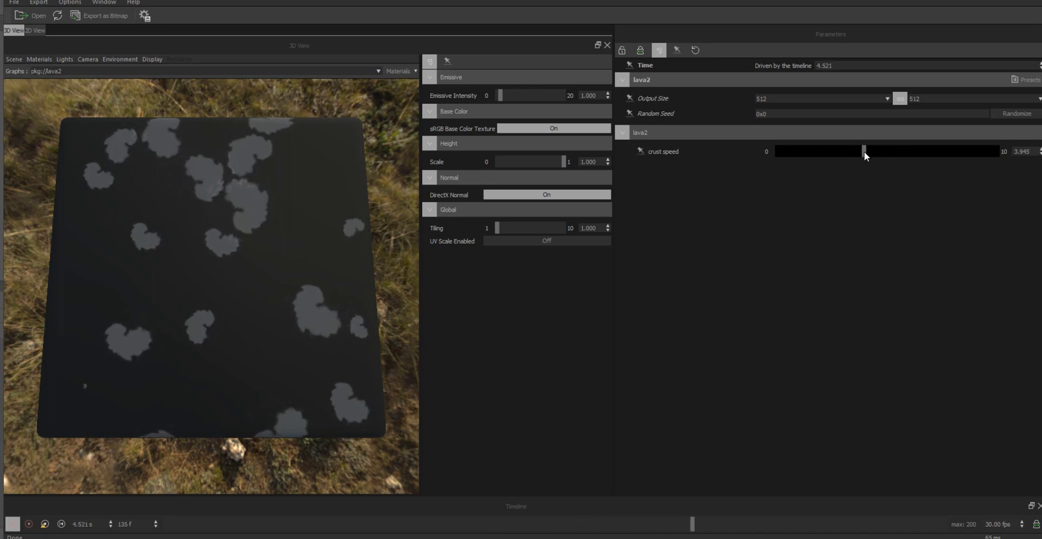
drag(892, 151, 944, 151)
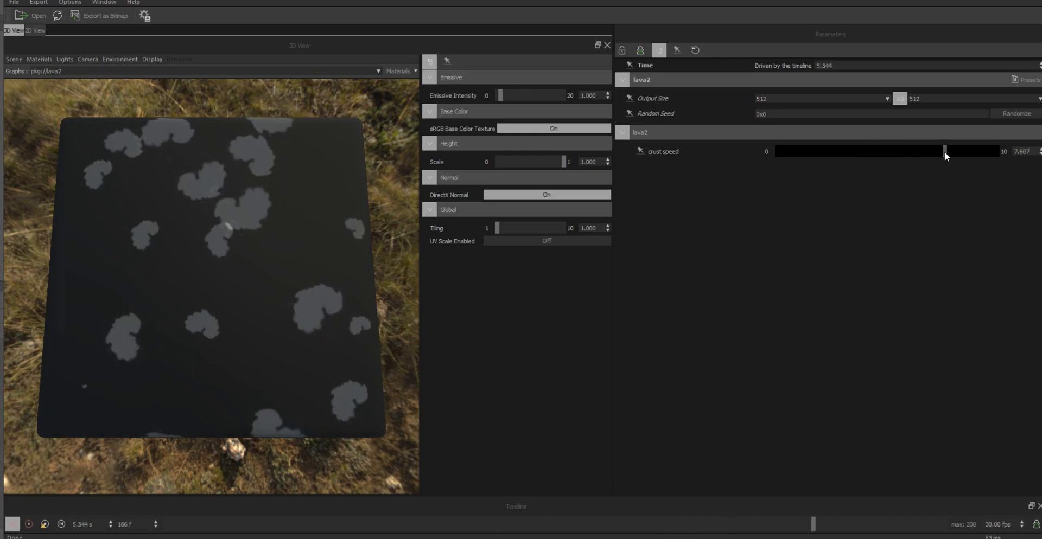
click(782, 151)
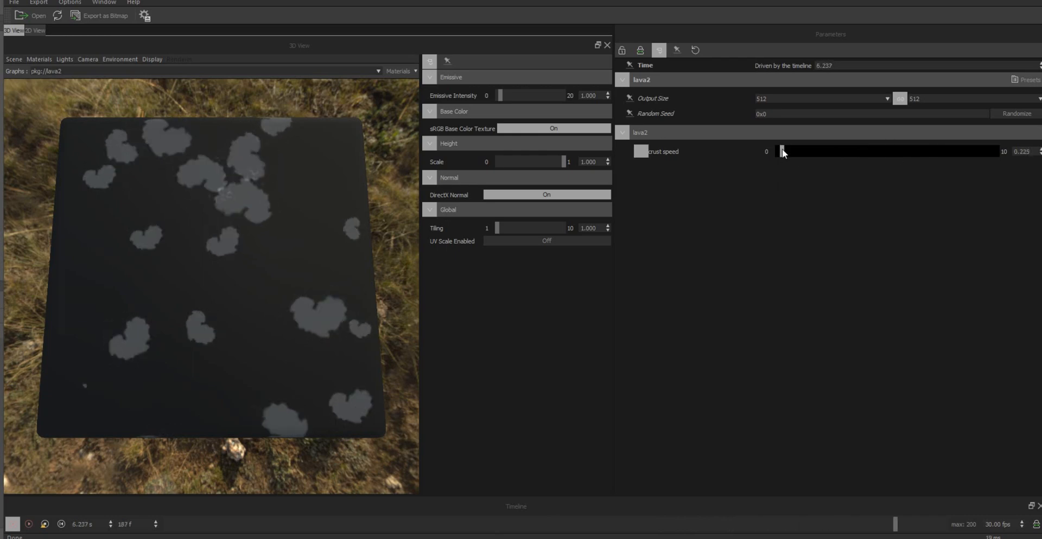
drag(782, 152, 993, 147)
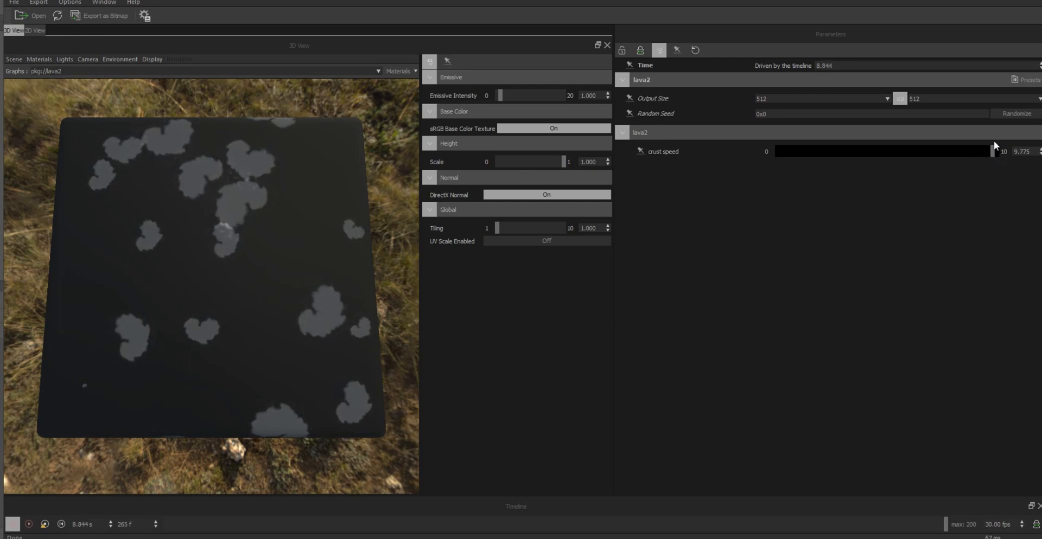
- Switch back to Substance Designer and open the Pattern Size function of the FX-Map's lowest Quadrant node
click(222, 538)
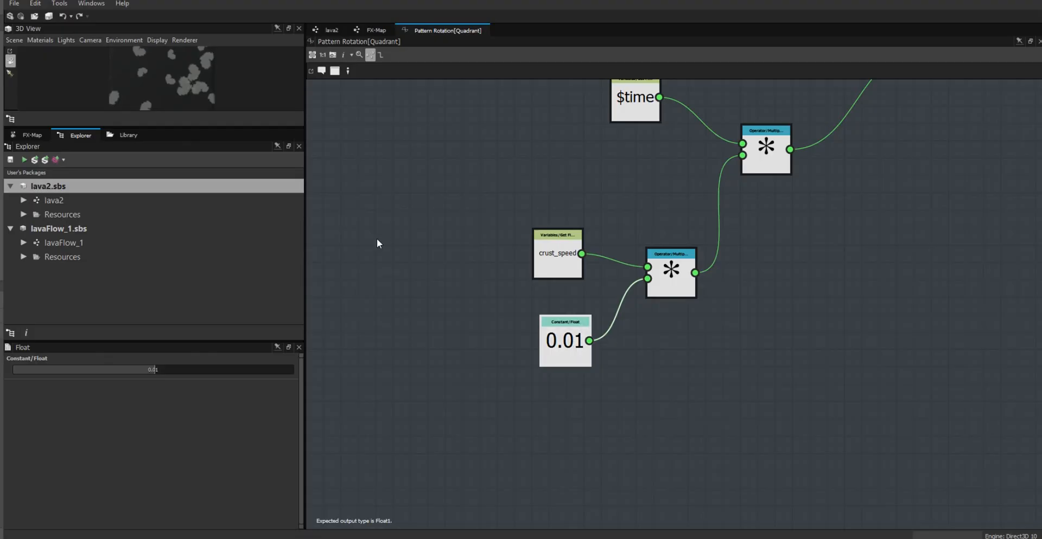
click(328, 30)
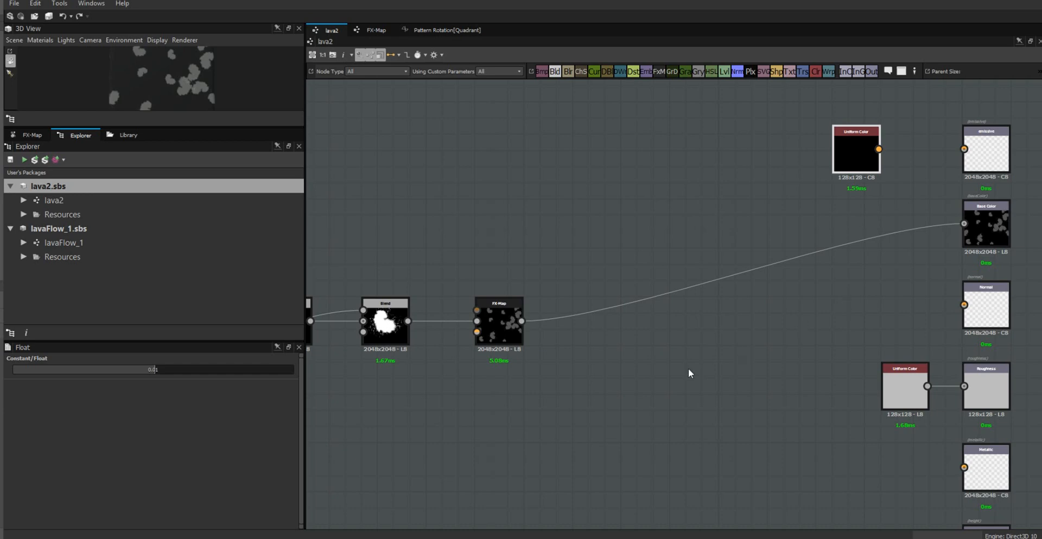
drag(507, 327, 500, 312)
key(ctrl+z)
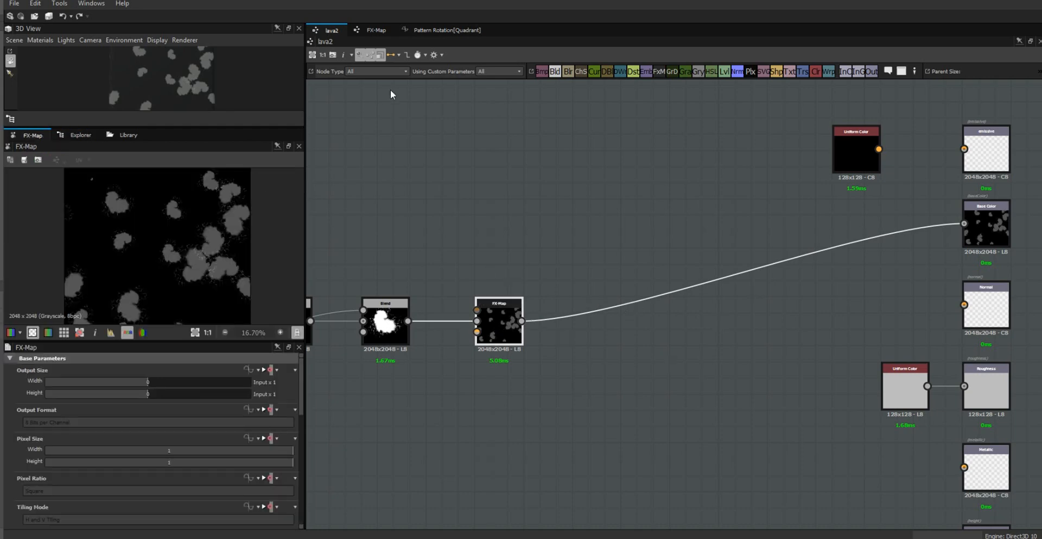
click(375, 30)
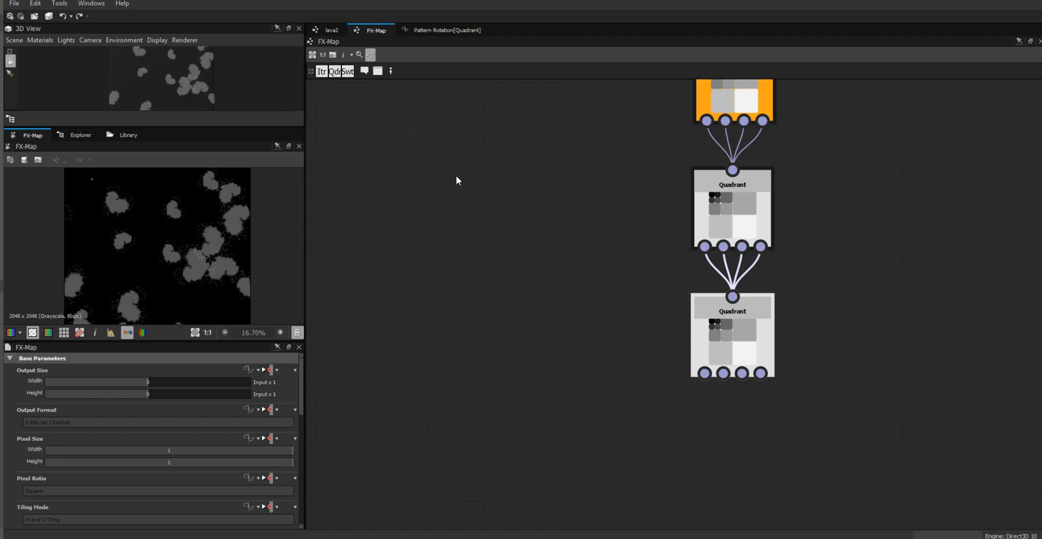
click(726, 329)
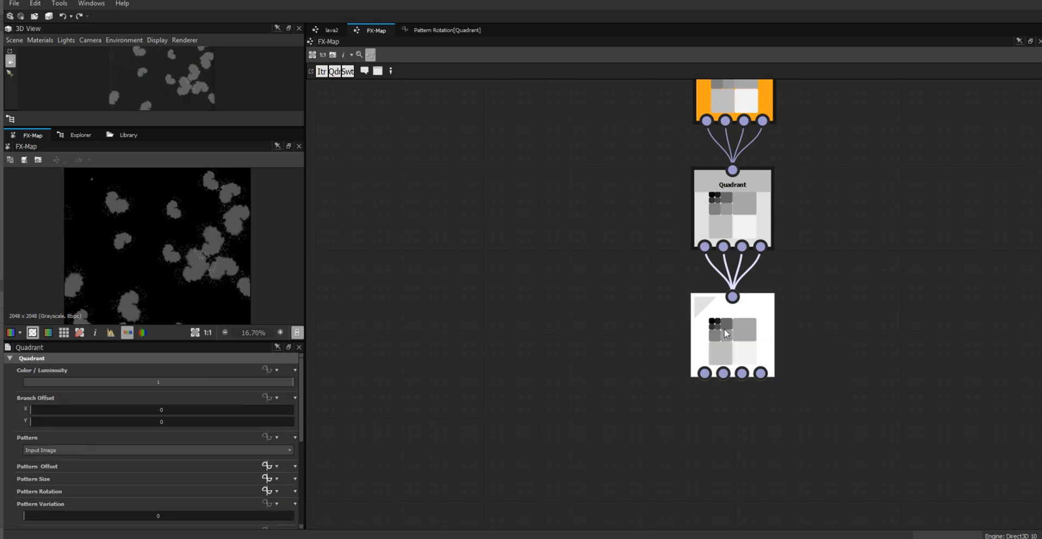
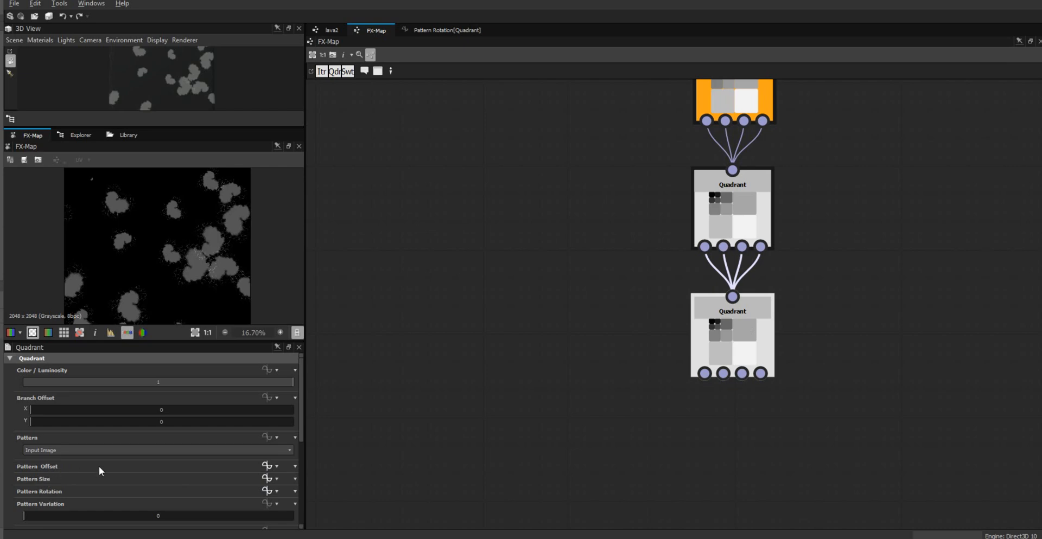
click(266, 479)
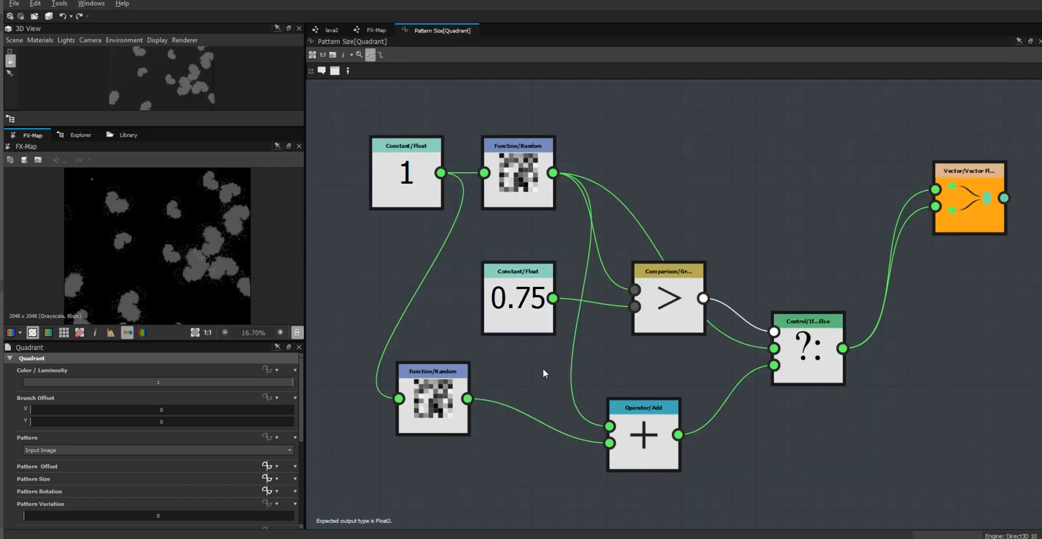
- Move the Float constant of 1 away from the Random nodes it feeds and set its value to 2
scroll(542, 368, down, 4)
middle_drag(481, 405, 671, 415)
drag(671, 278, 566, 276)
click(566, 276)
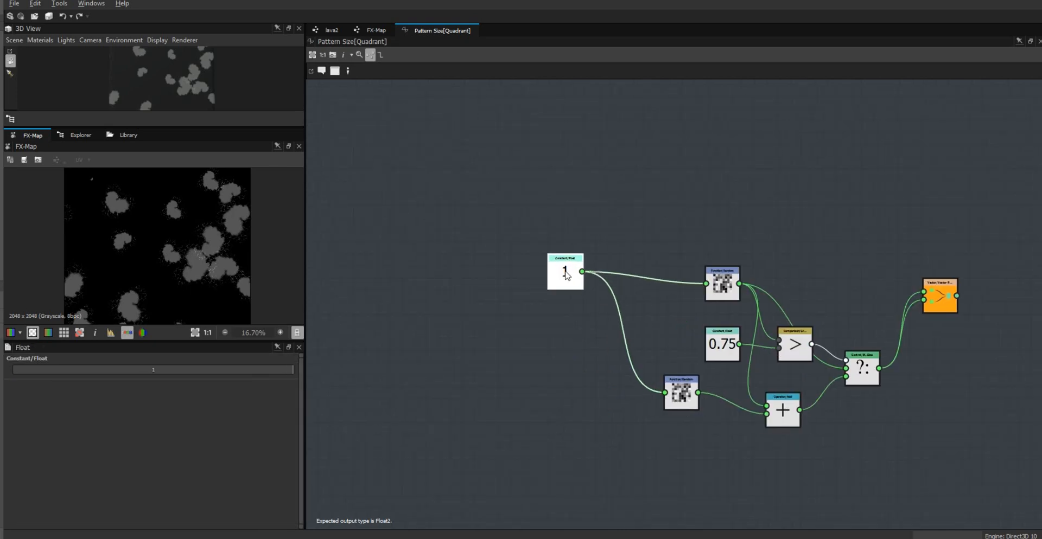
click(154, 369)
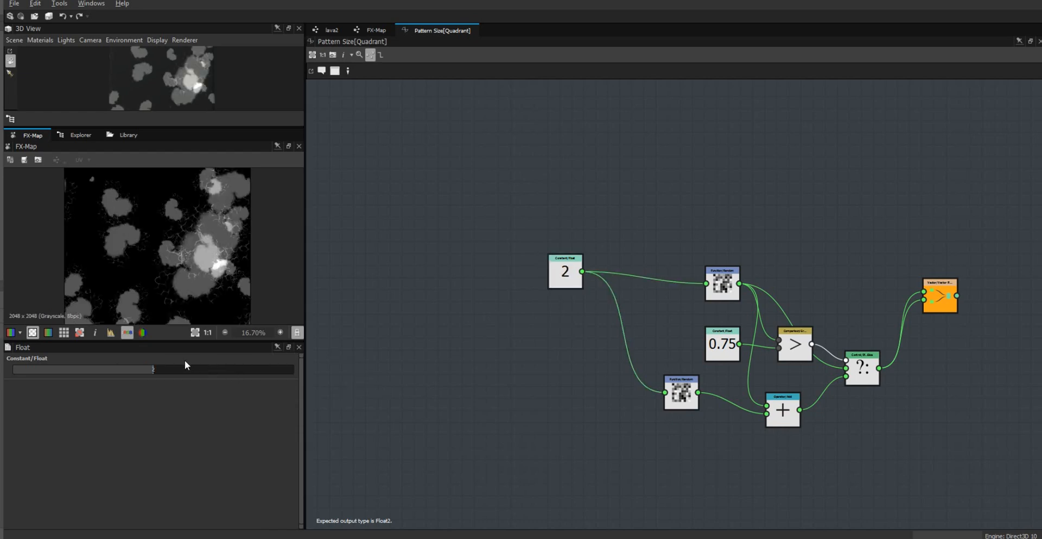
- Try the Float constant feeding the Random nodes at 1.924, and lower it to 1.68
mouse_move(148, 370)
mouse_down()
mouse_move(124, 369)
mouse_move(150, 371)
mouse_up()
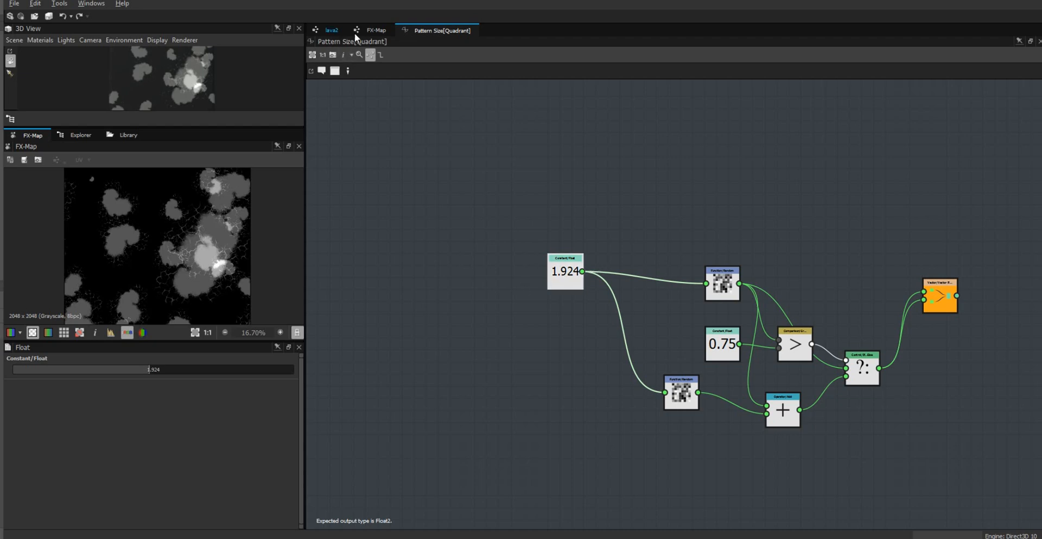
click(376, 31)
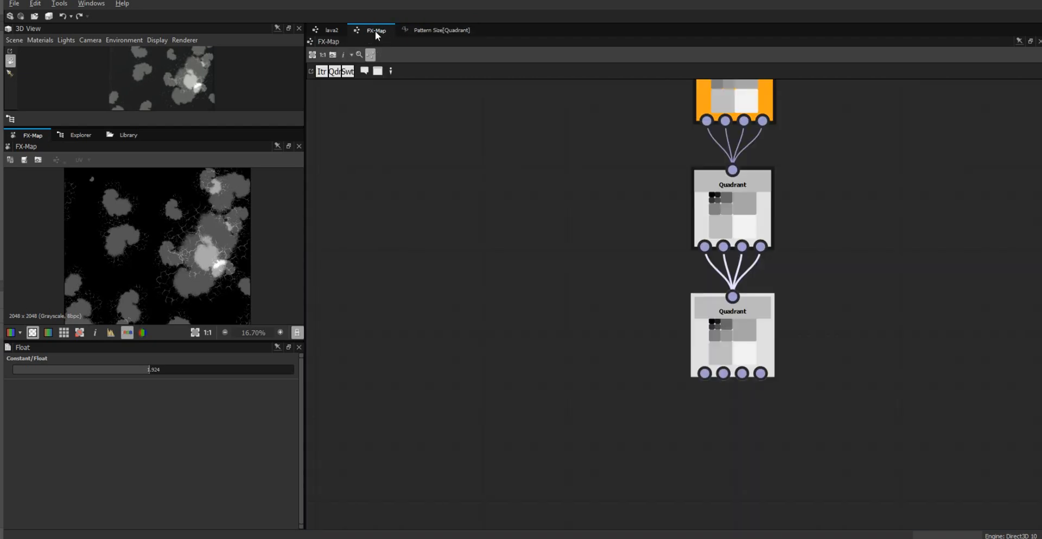
click(432, 31)
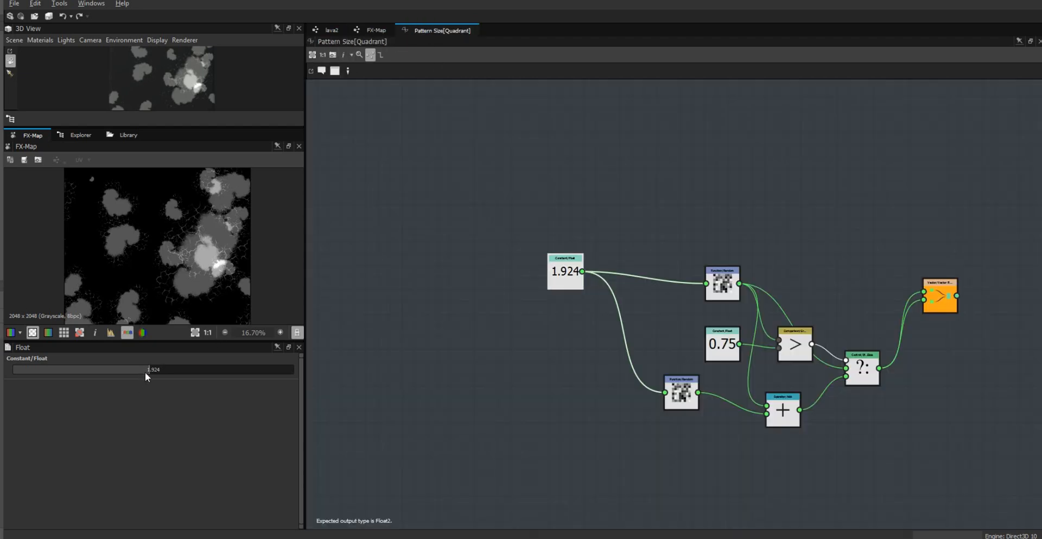
mouse_move(146, 372)
mouse_down()
mouse_move(129, 370)
mouse_move(138, 372)
mouse_up()
scroll(152, 294, down, 3)
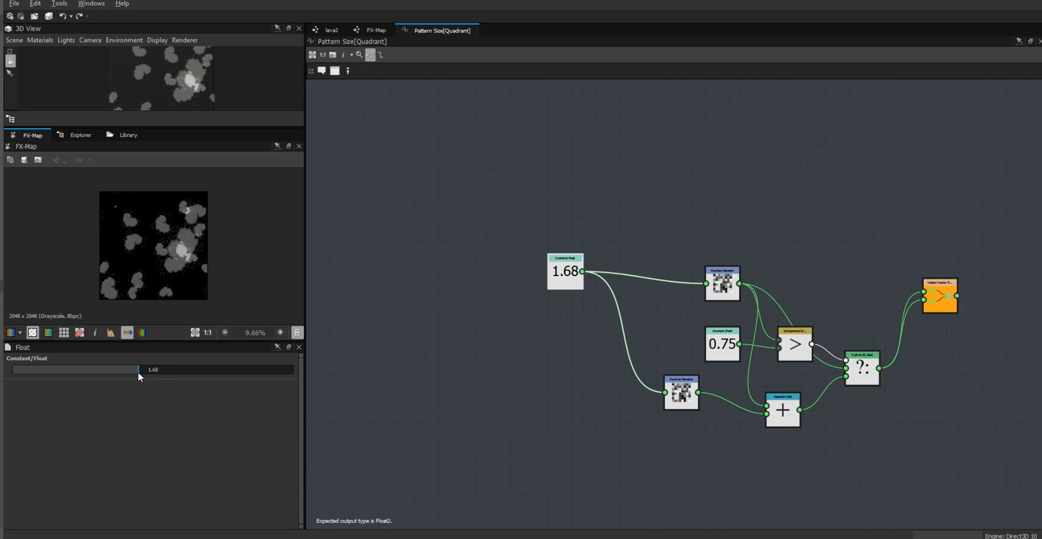
- Check the lava2 and FX-Map graphs, and set the Float constant feeding the Pattern Size function's Random nodes to 1
click(331, 30)
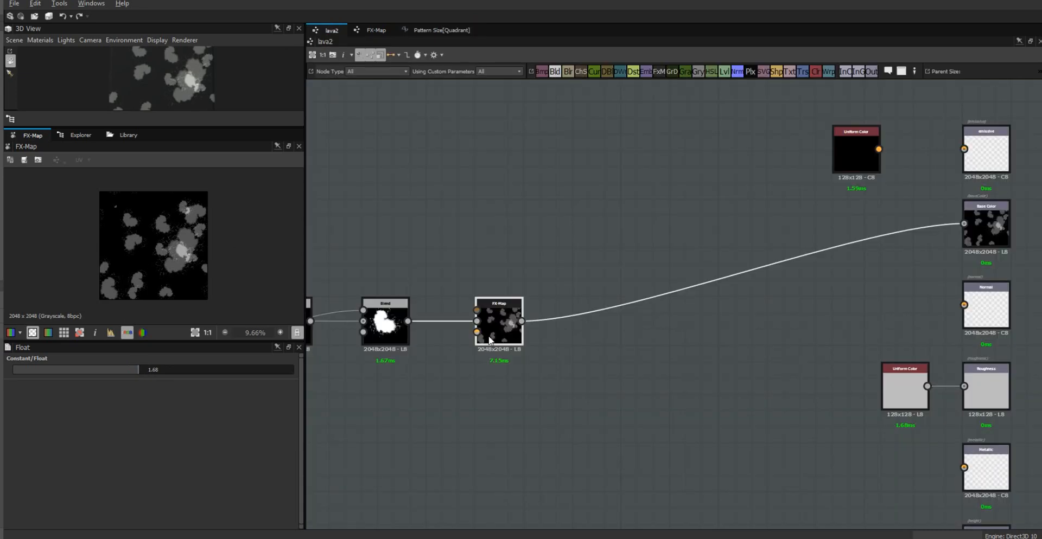
scroll(487, 340, down, 2)
middle_drag(488, 400, 666, 386)
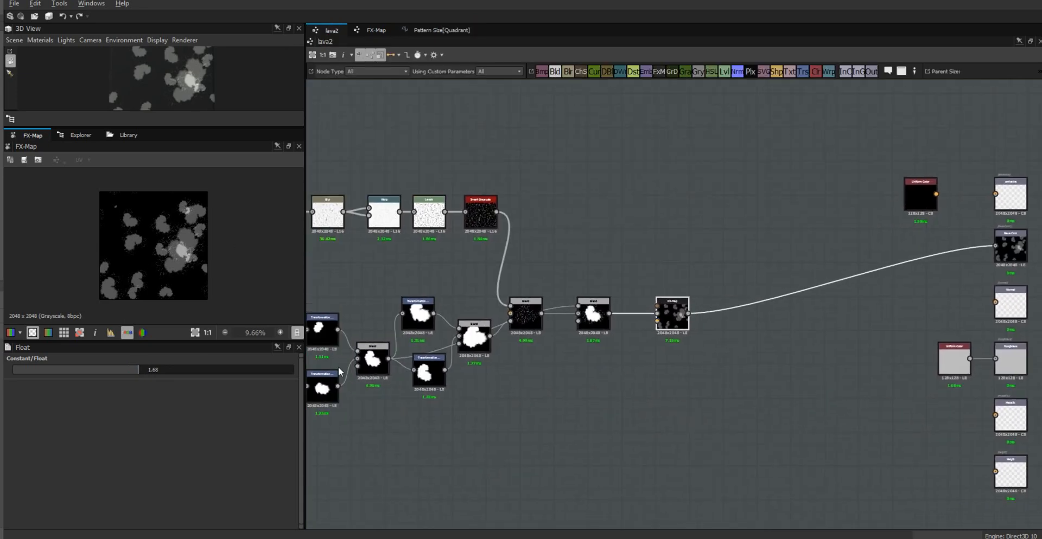
click(377, 31)
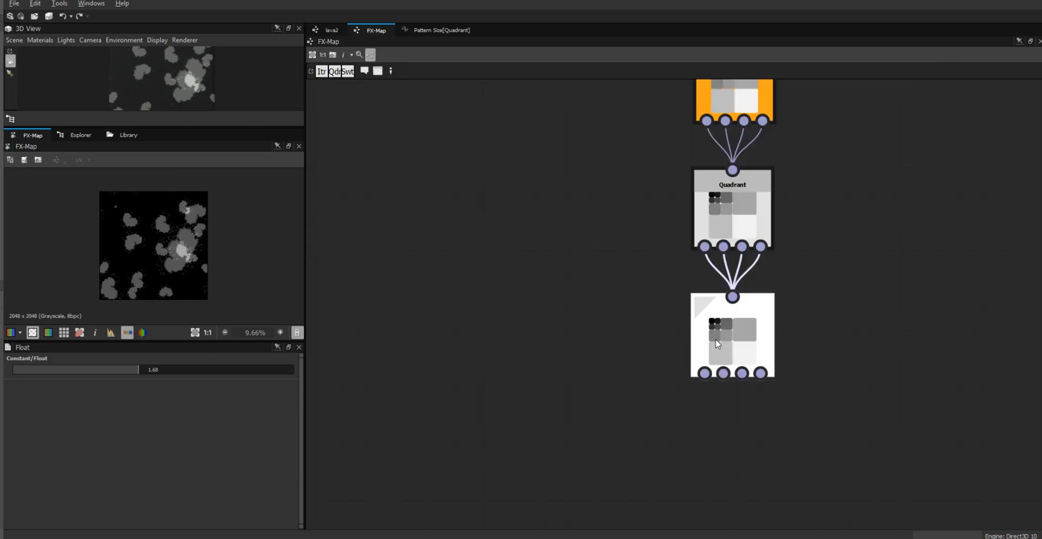
click(432, 29)
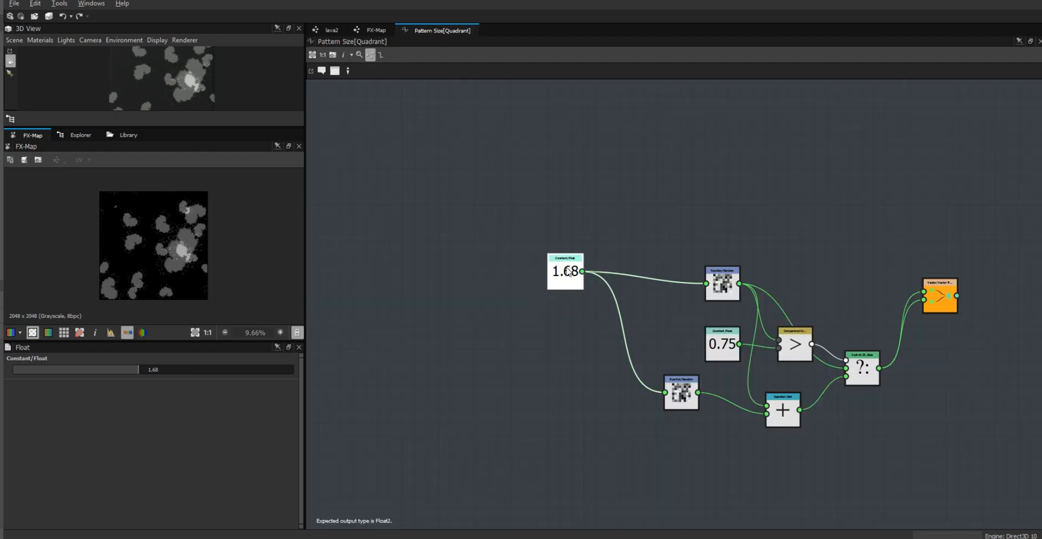
double_click(155, 369)
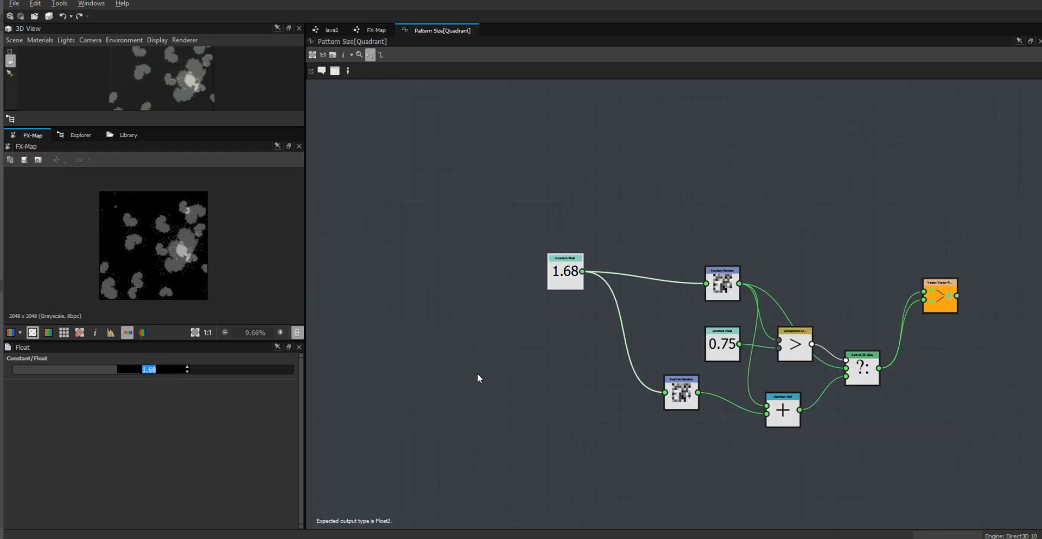
text(1)
key(Return)
- Open the SVG node in the lava2 graph and scale its white crust shape up slightly
click(329, 30)
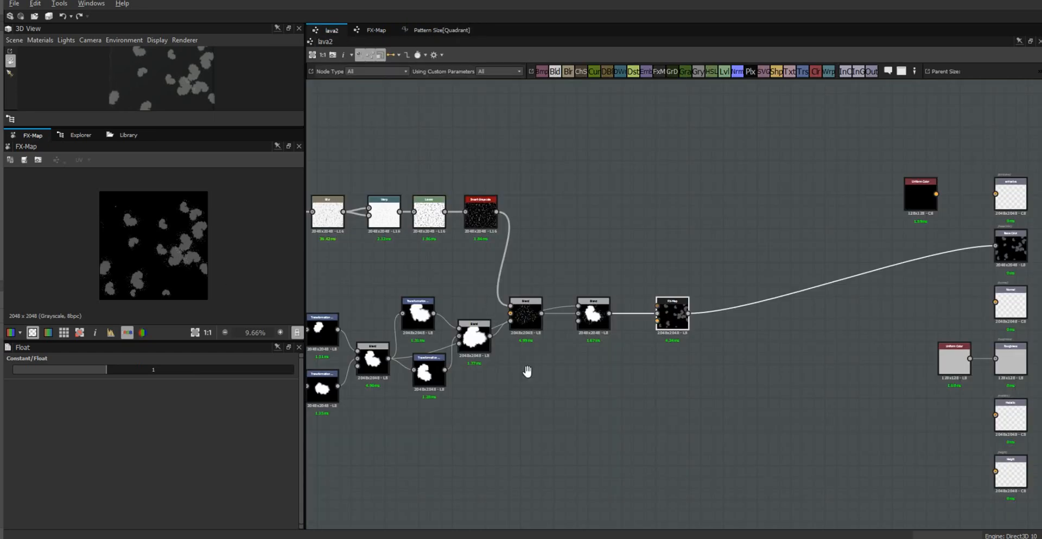
middle_drag(529, 368, 668, 366)
click(407, 359)
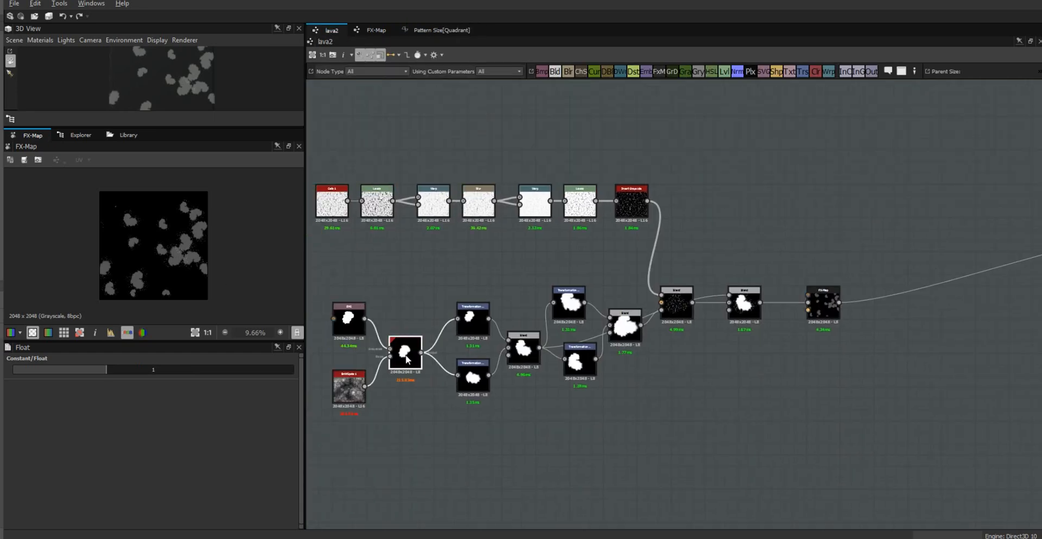
scroll(481, 361, up, 3)
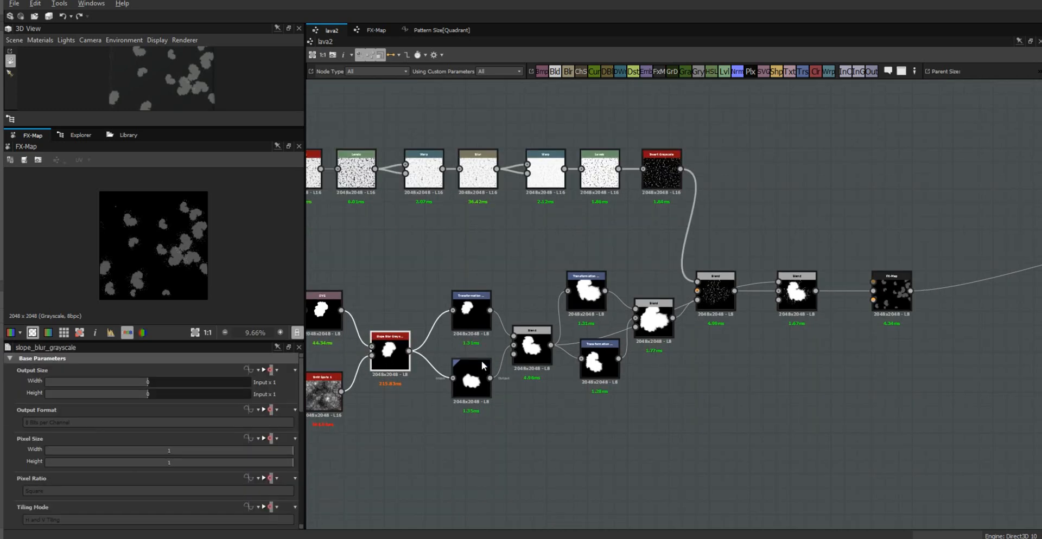
middle_drag(465, 350, 597, 343)
click(425, 293)
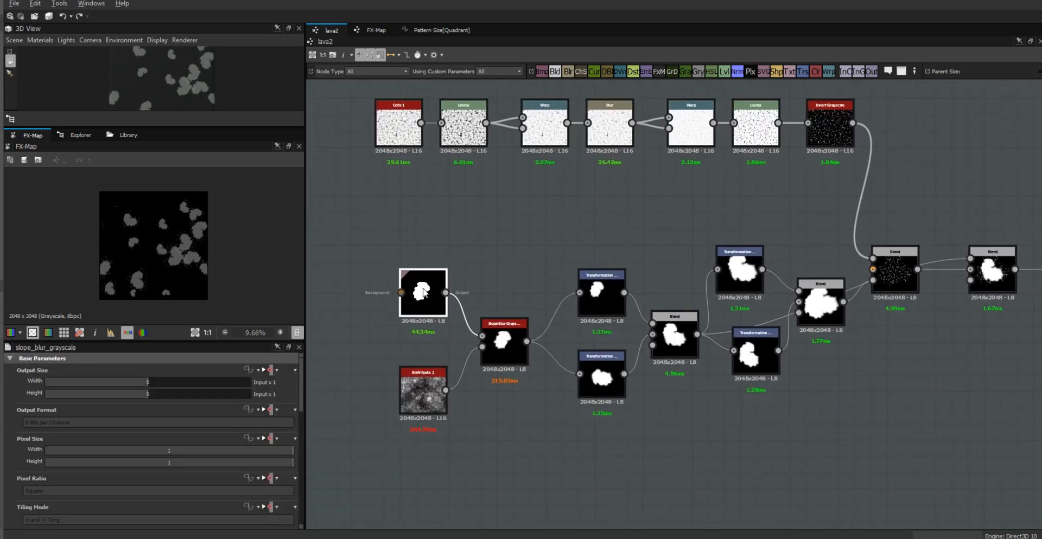
double_click(424, 293)
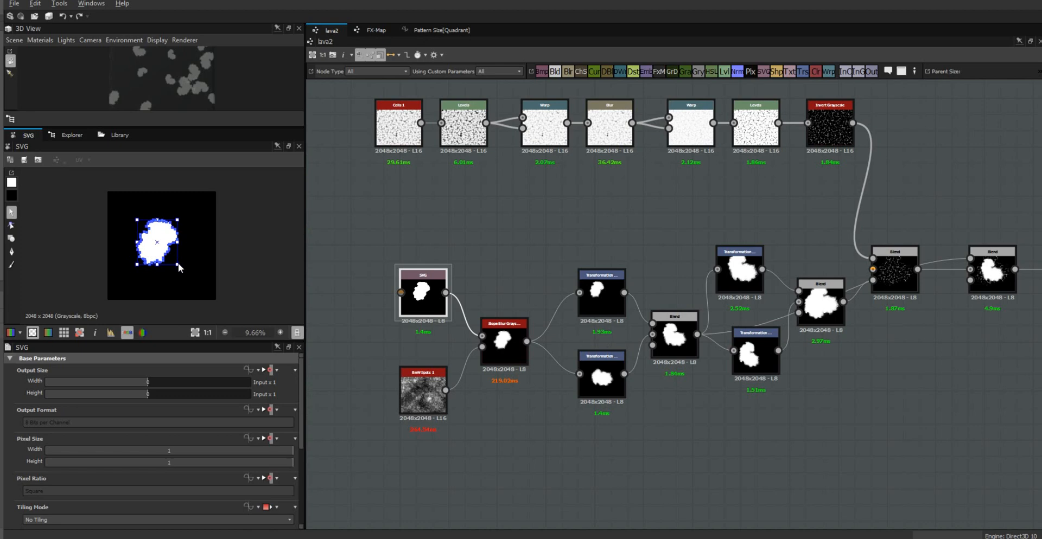
drag(178, 265, 191, 276)
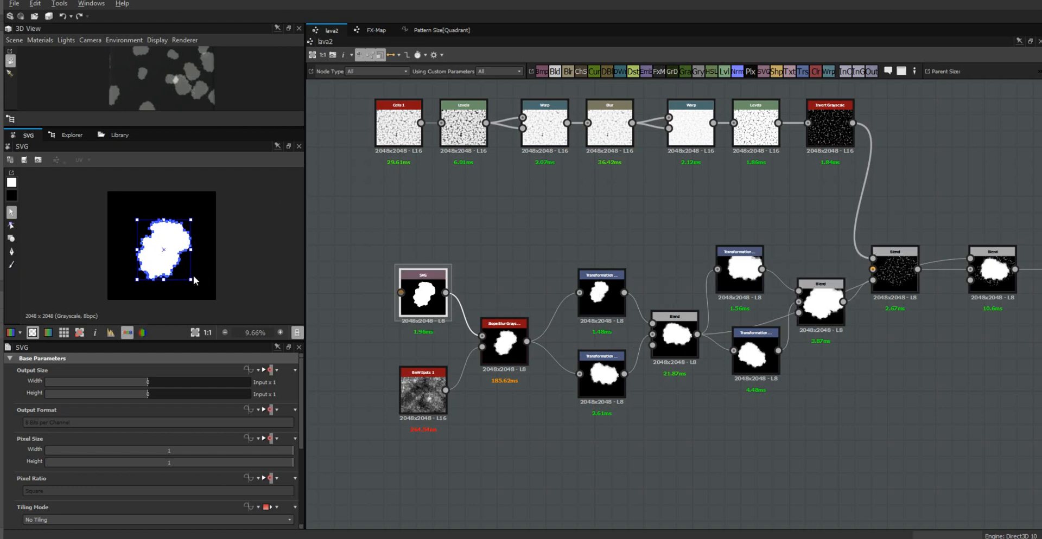
drag(190, 279, 183, 269)
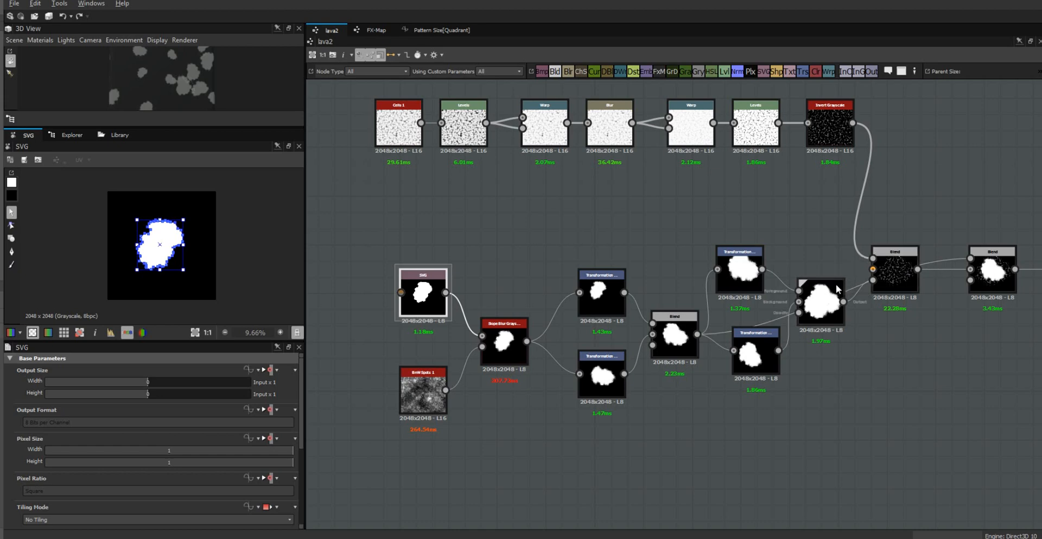
- Spread out the Blend nodes before the final Blend and the Transformation 2D nodes in the lava2 graph
drag(900, 258, 884, 209)
drag(824, 311, 817, 262)
drag(743, 275, 752, 242)
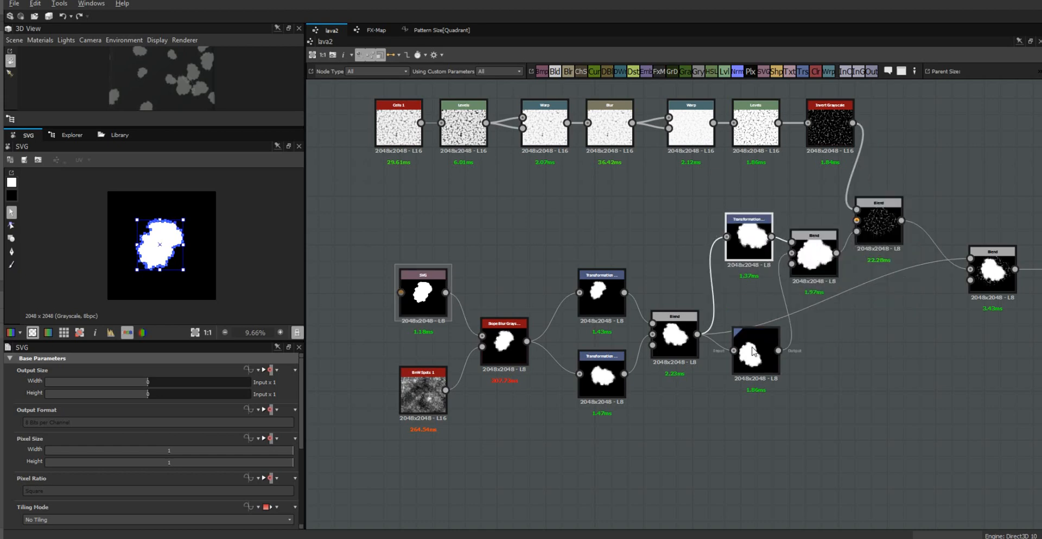
click(754, 349)
drag(751, 347, 744, 336)
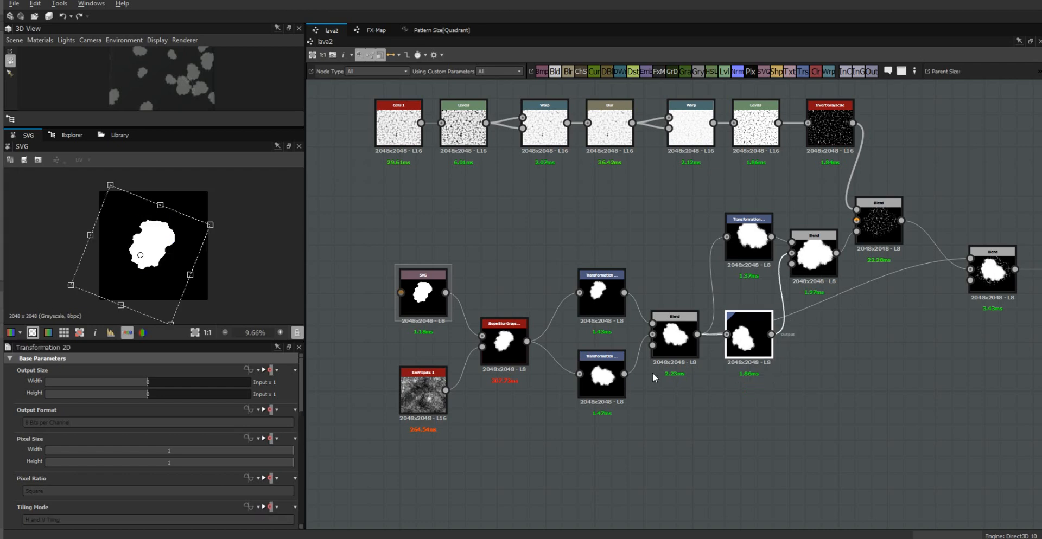
drag(608, 377, 602, 402)
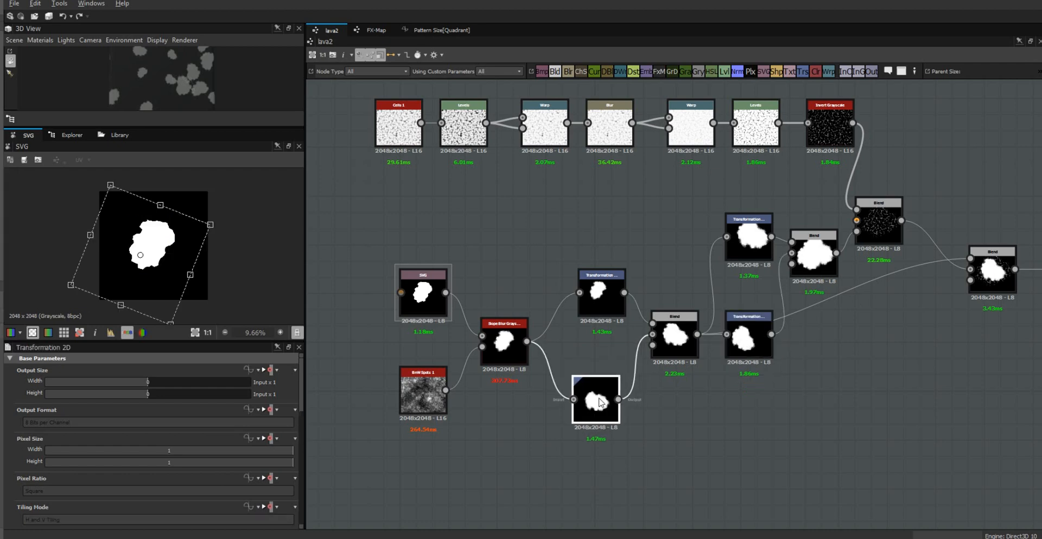
- Stretch the frame of the lower Transformation 2D node after the first Blend, and shift it slightly up and left
drag(190, 275, 205, 280)
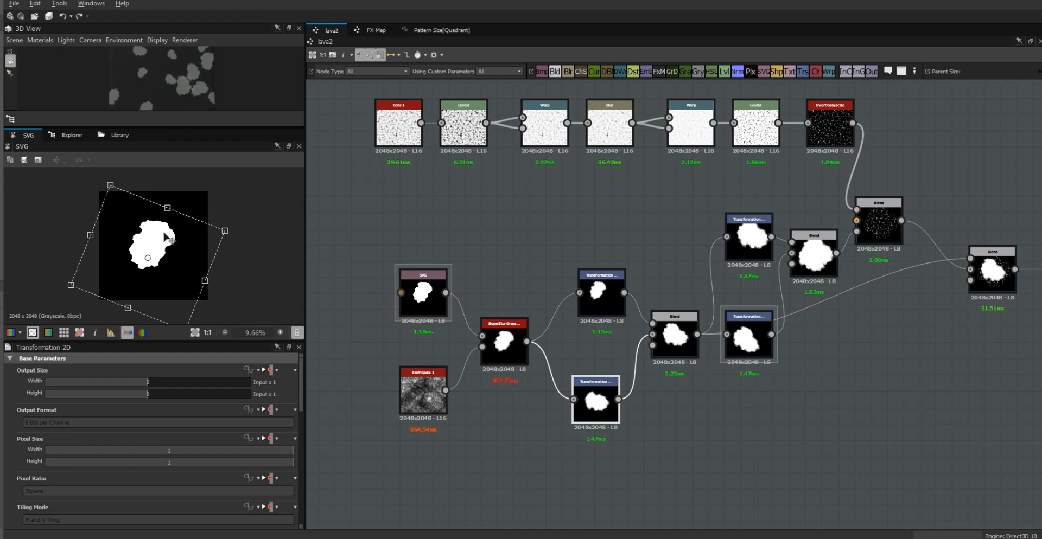
drag(166, 239, 158, 228)
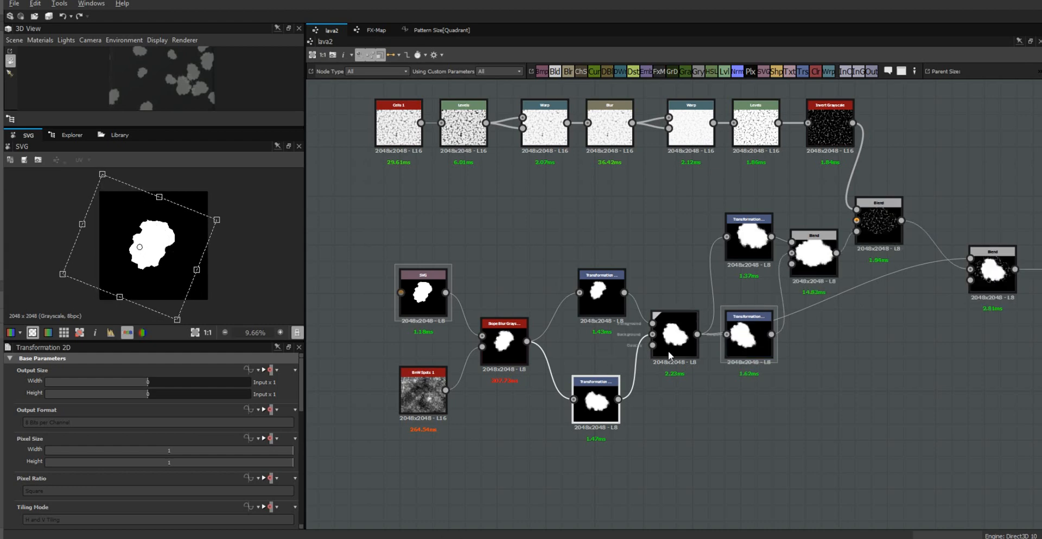
click(653, 361)
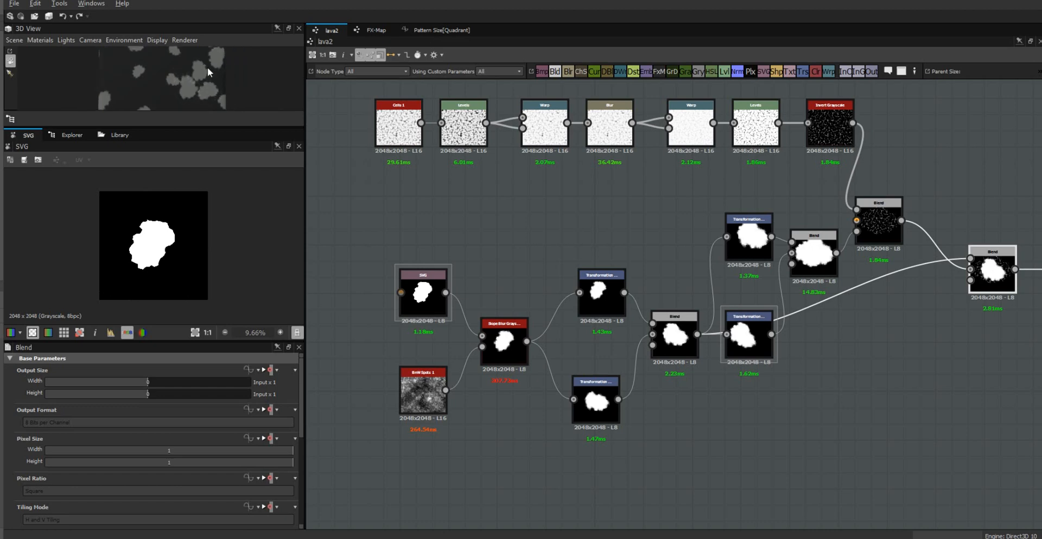
- Enlarge the 3D View and the 2D preview to examine the crust pattern and the output of the Blend feeding the FX-Map
scroll(207, 69, down, 3)
middle_drag(206, 71, 205, 96)
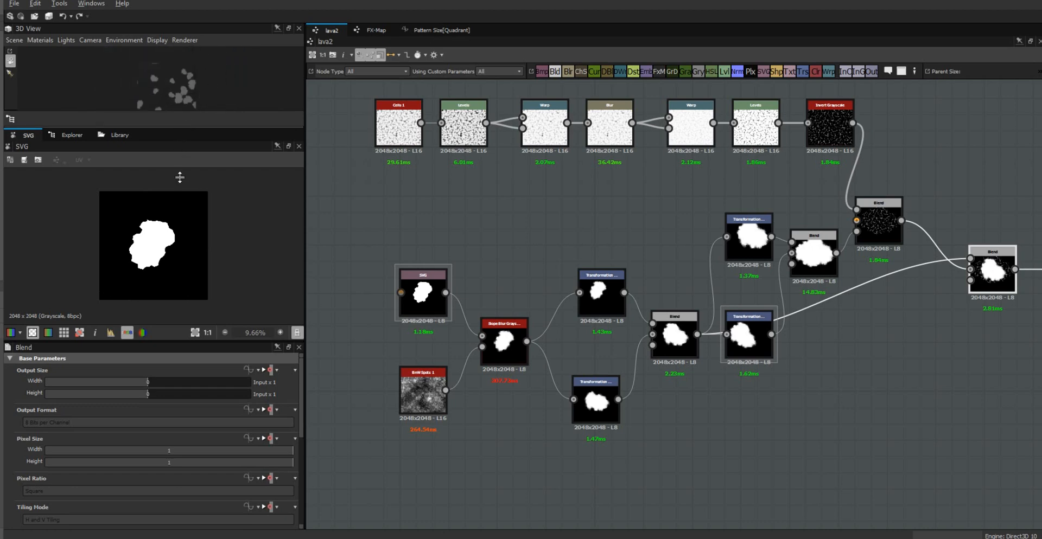
drag(179, 178, 181, 222)
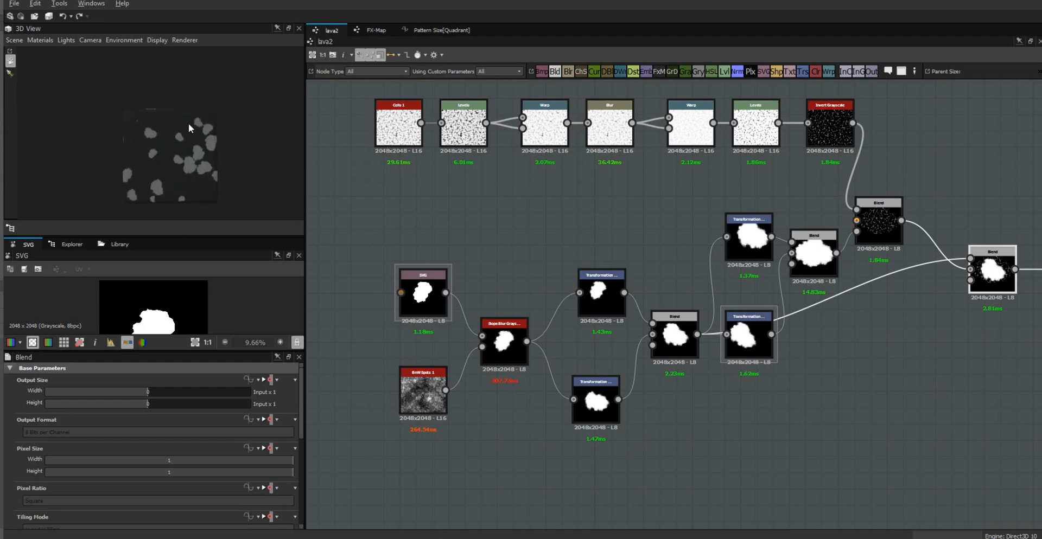
click(994, 286)
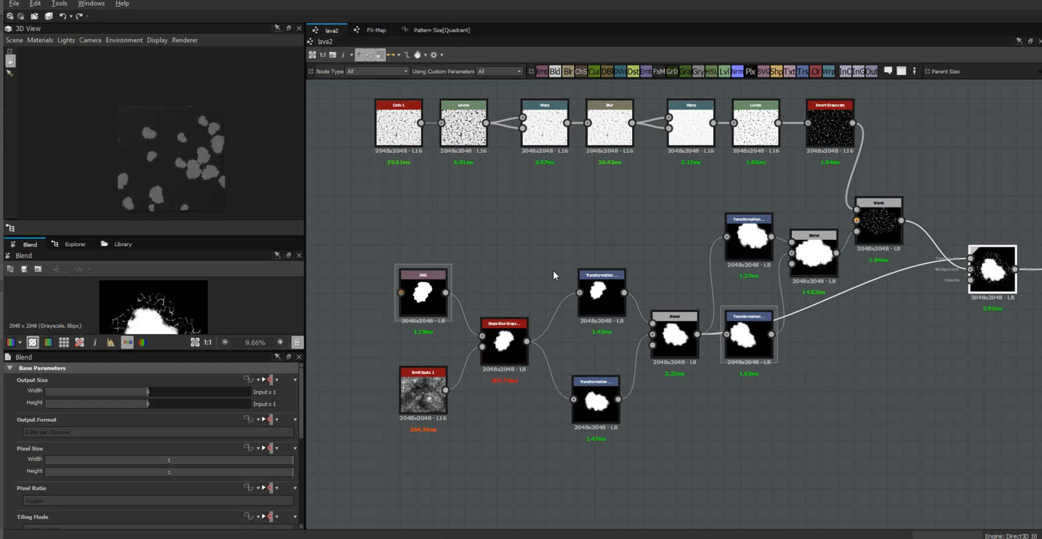
drag(201, 352, 213, 456)
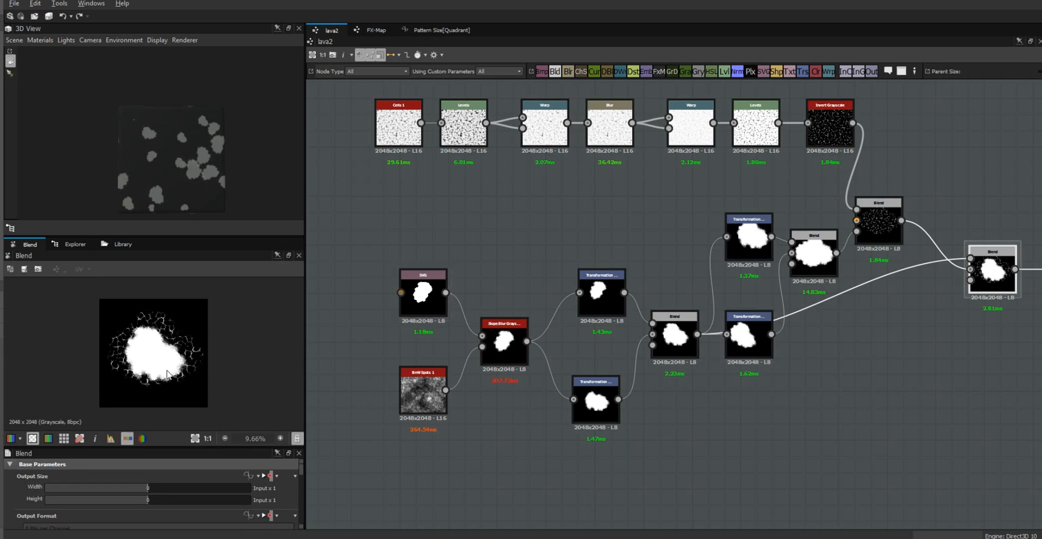
- Return to the FX-Map graph and reopen the Pattern Size function of the lowest Quadrant node
middle_drag(885, 348, 475, 234)
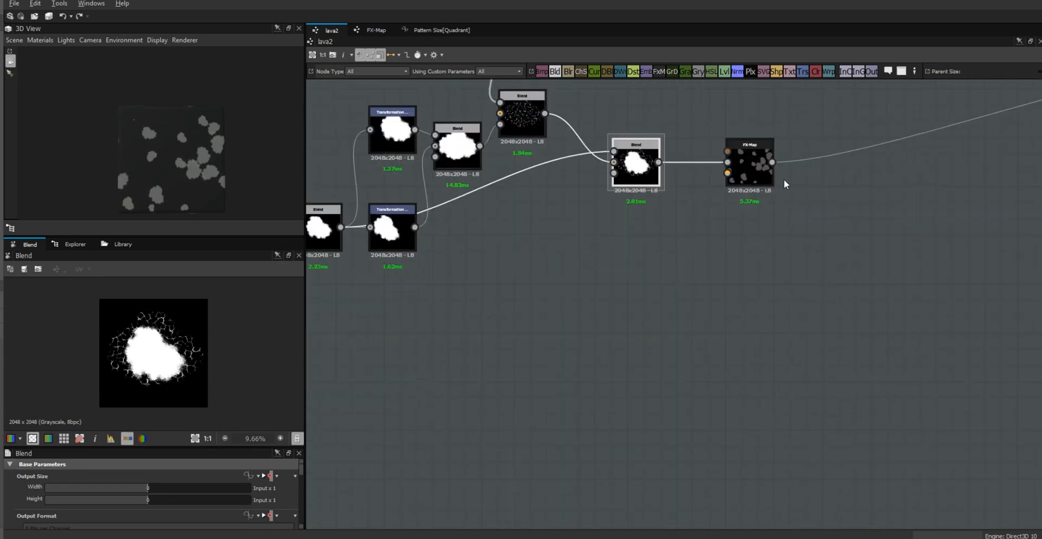
click(383, 30)
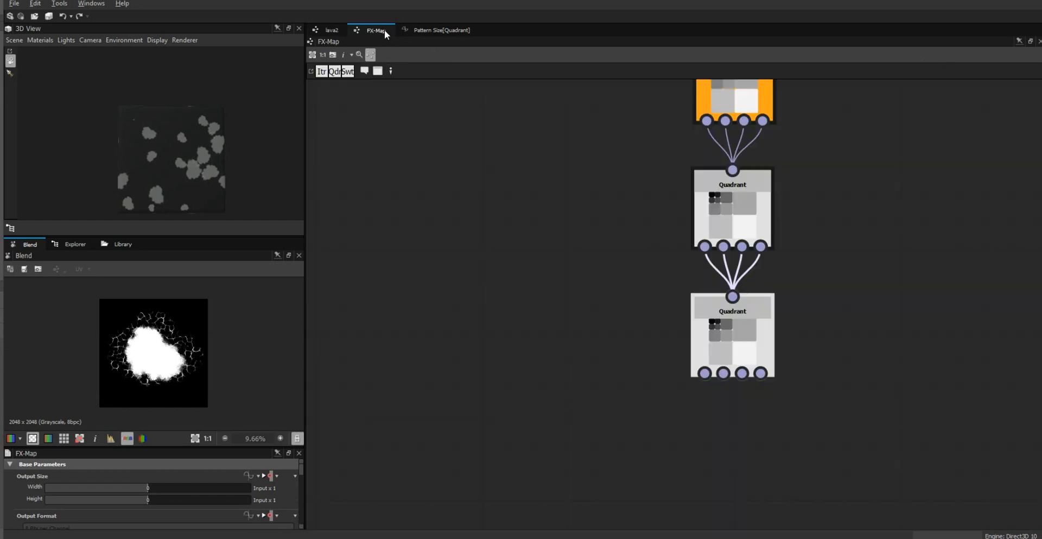
click(732, 348)
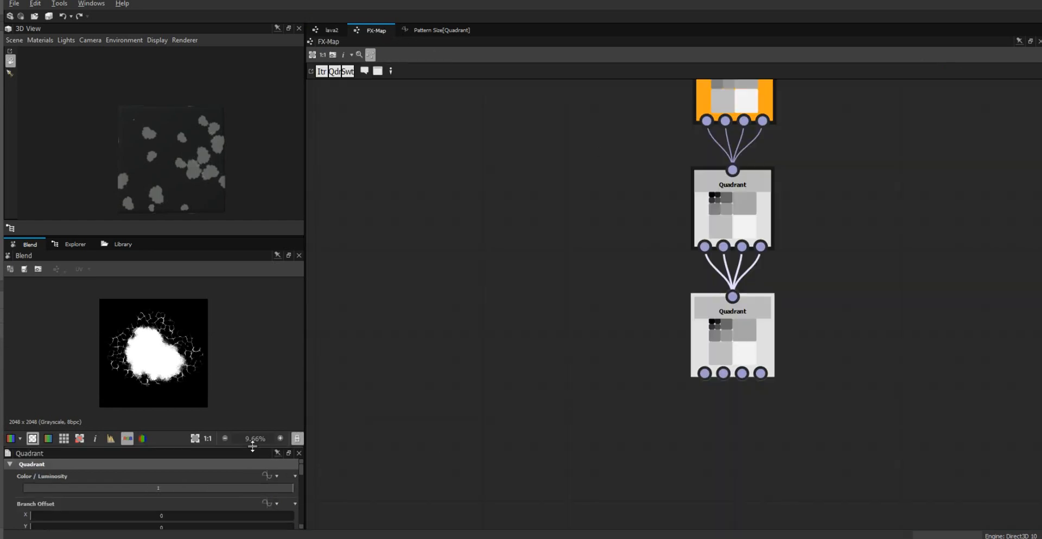
drag(271, 448, 270, 330)
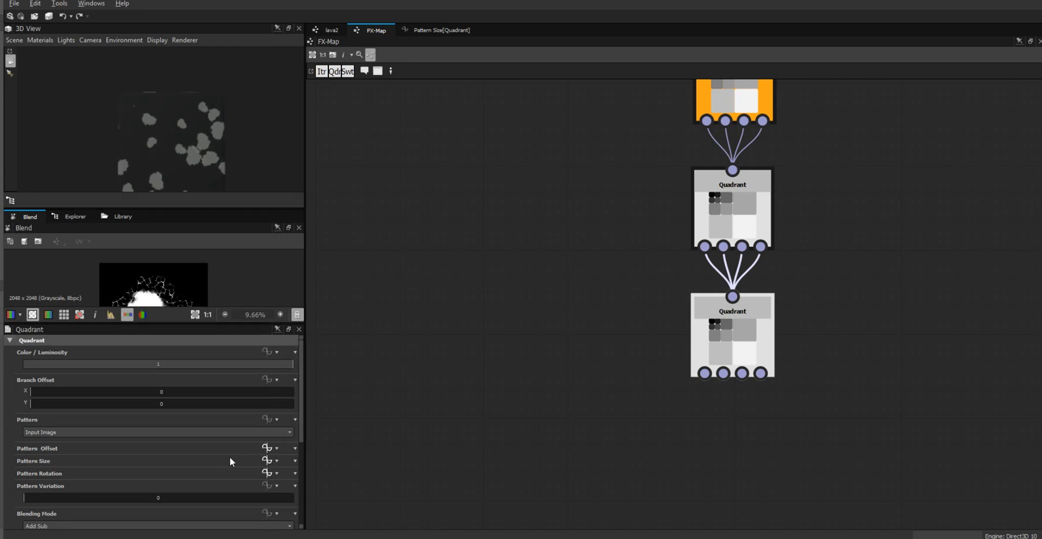
click(262, 460)
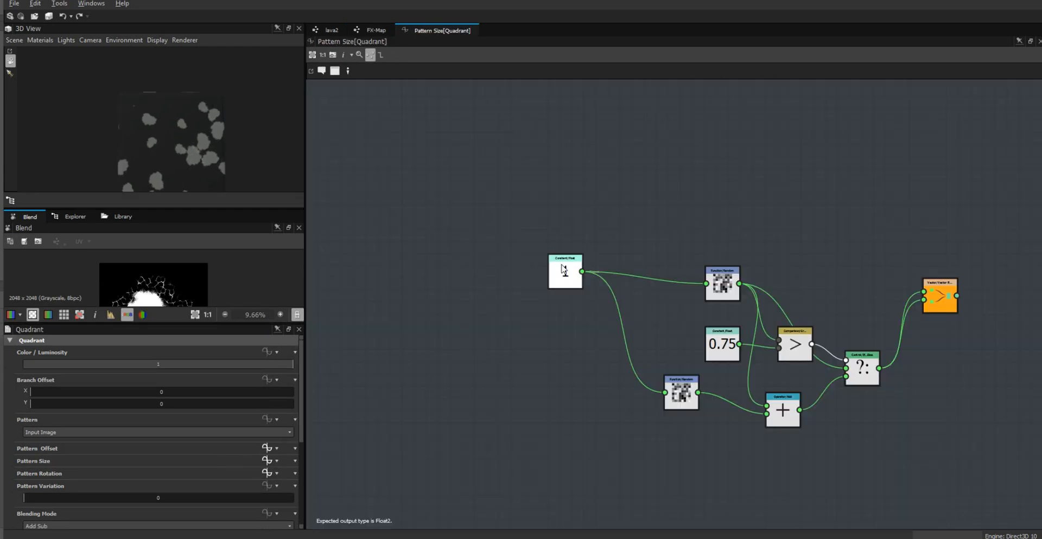
- Set the Float constant feeding the Random nodes to 2, and lower it to 1.784
click(565, 273)
double_click(152, 350)
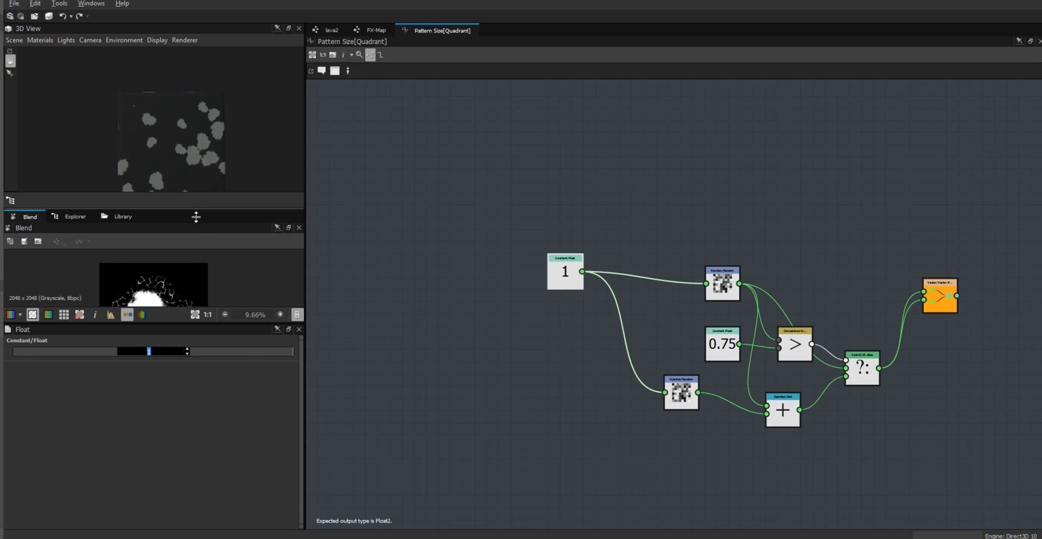
drag(196, 208, 205, 236)
middle_drag(218, 172, 221, 152)
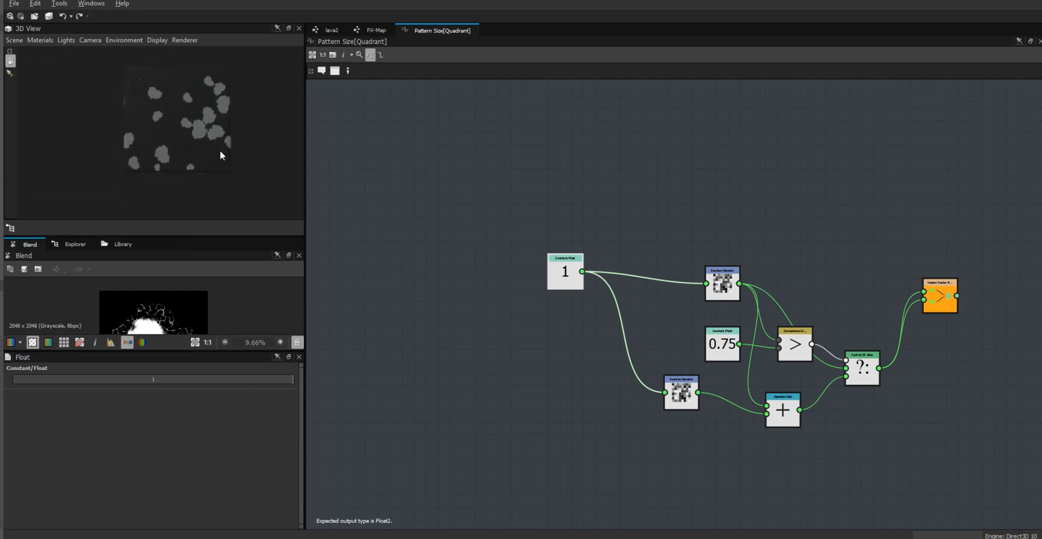
click(152, 381)
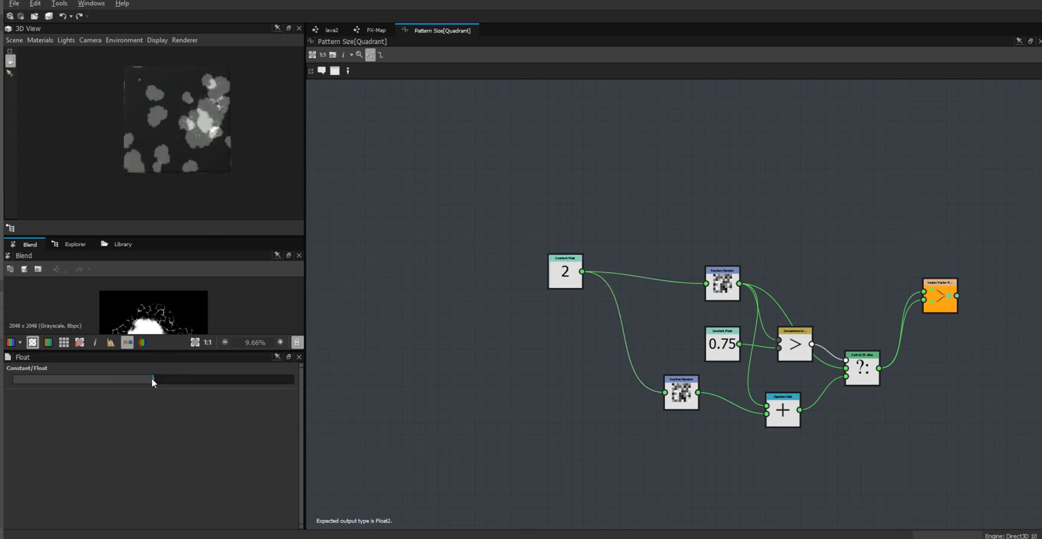
drag(155, 376, 144, 381)
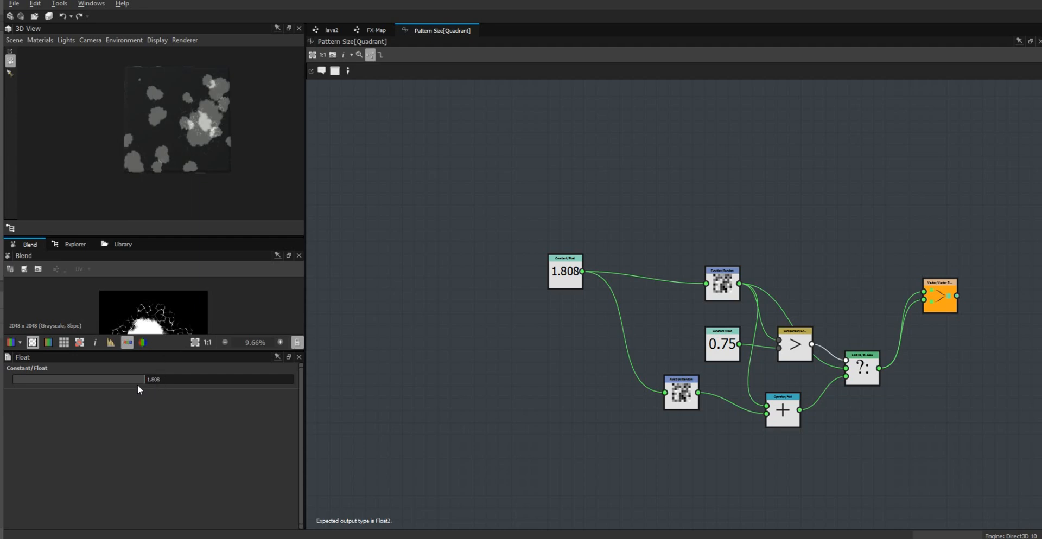
drag(141, 382, 143, 382)
- Reopen the lowest Quadrant's Pattern Size function and move the lower Random node up and left to make room before the Add node
click(371, 29)
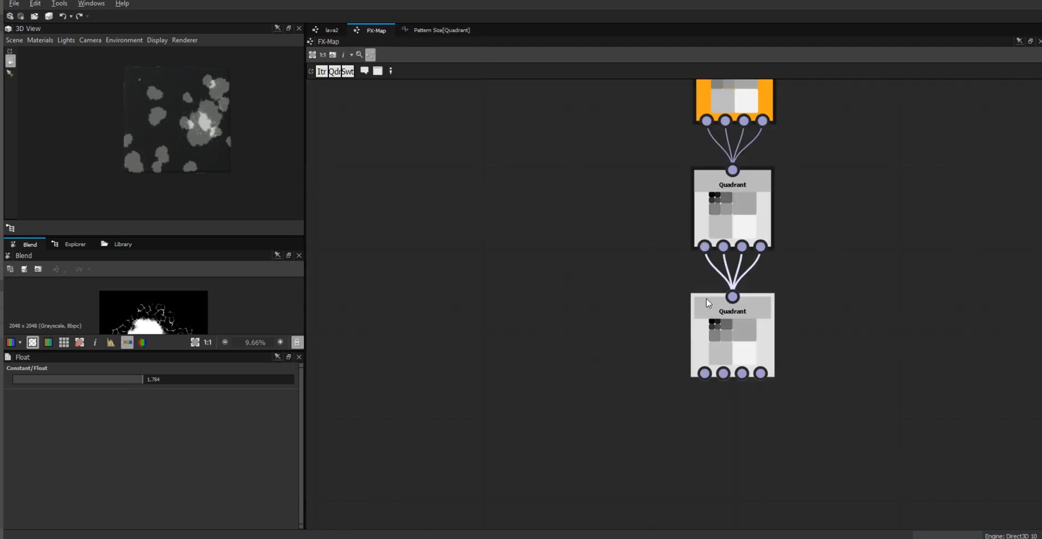
click(734, 342)
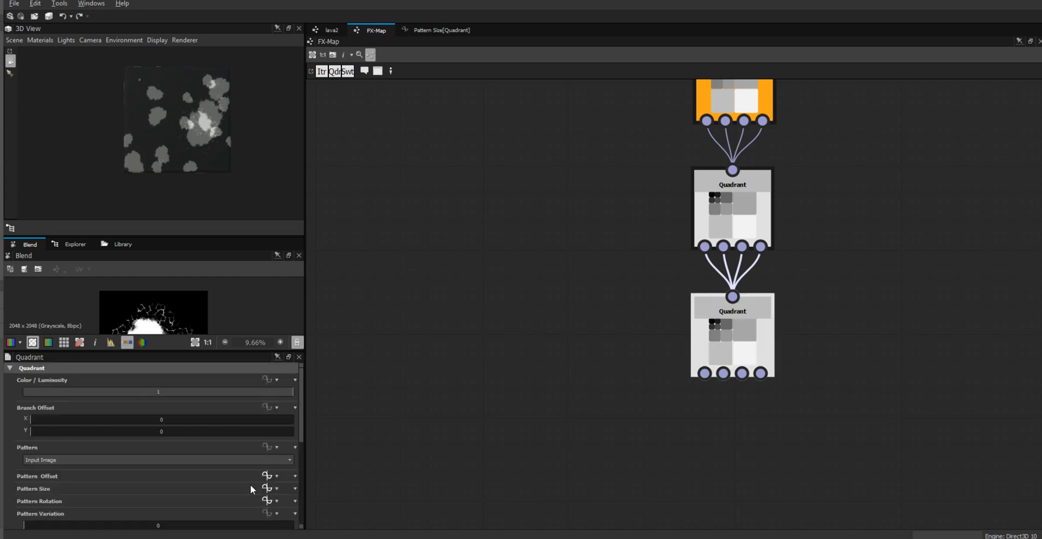
click(265, 487)
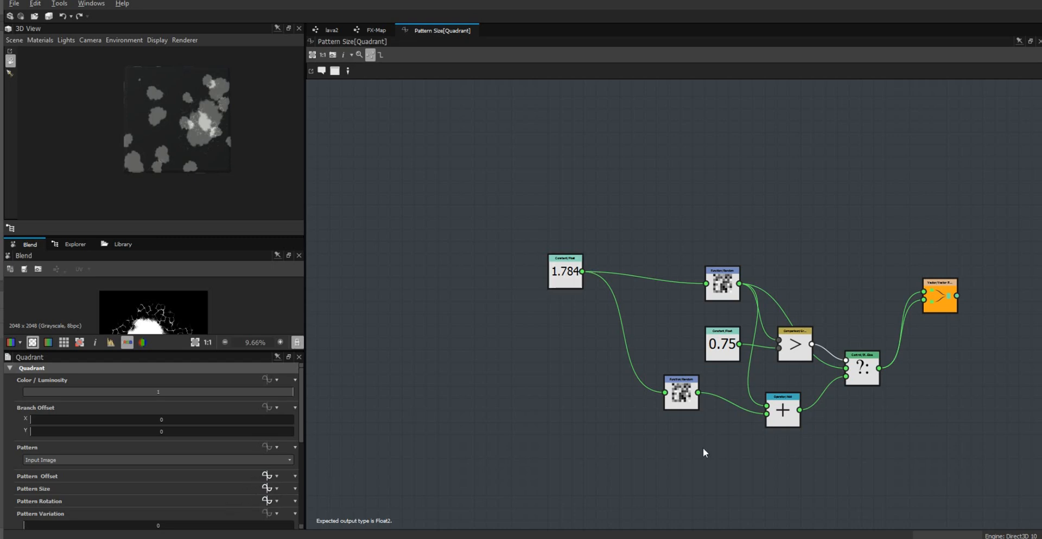
click(710, 347)
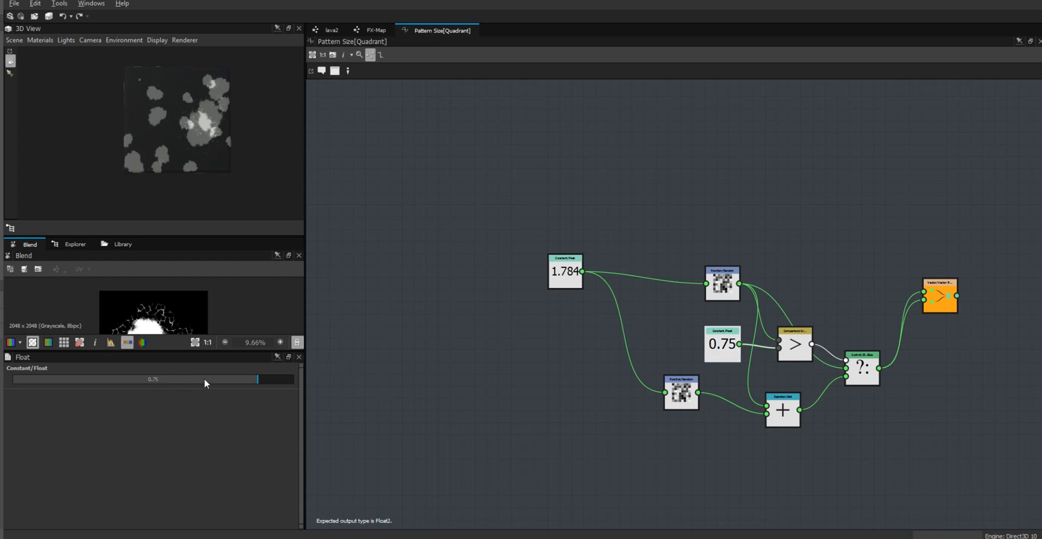
drag(674, 396, 607, 328)
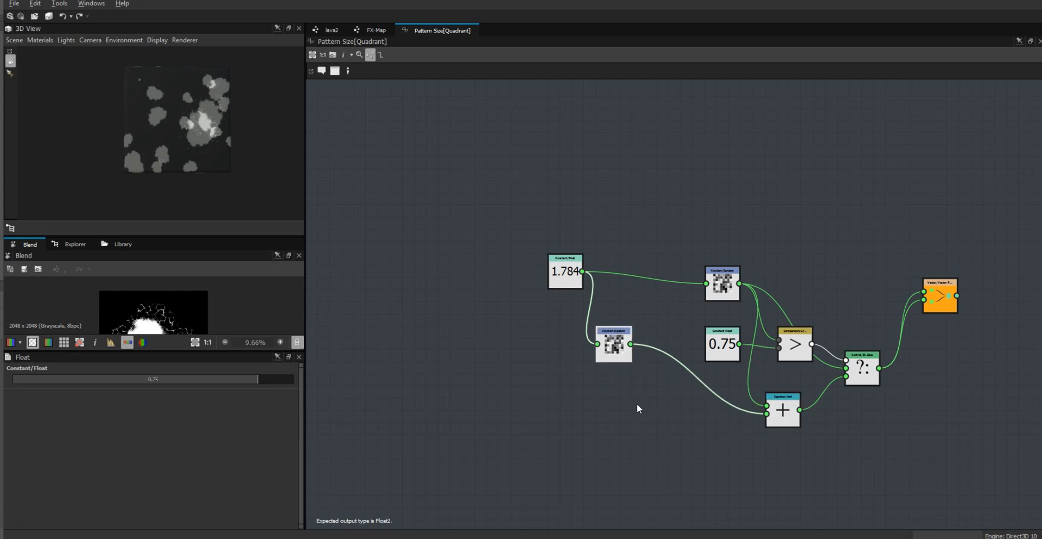
click(637, 404)
- Insert an Add node that sums the lower Random with a new Float constant and feeds the existing Add's second input
right_click(580, 429)
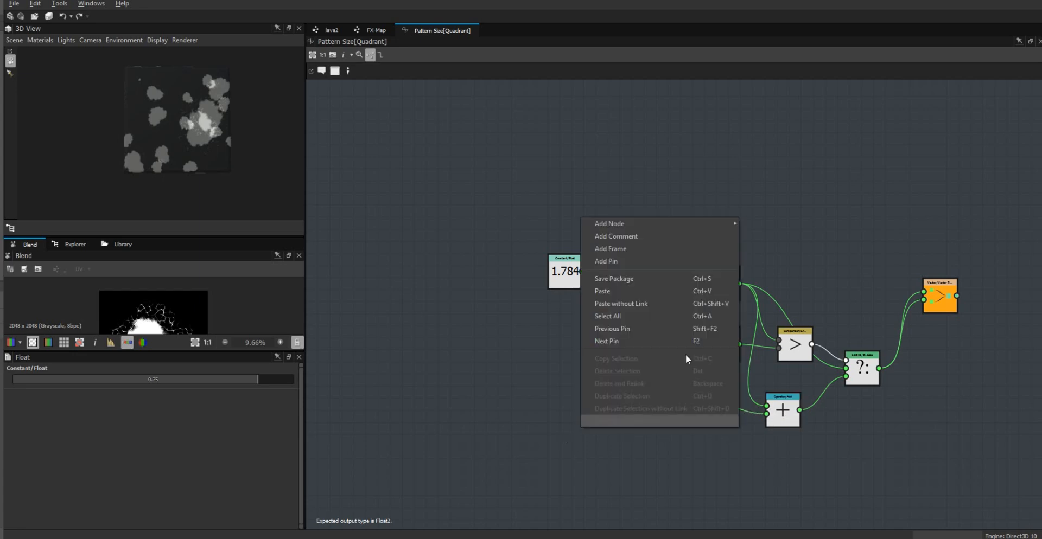
mouse_move(682, 222)
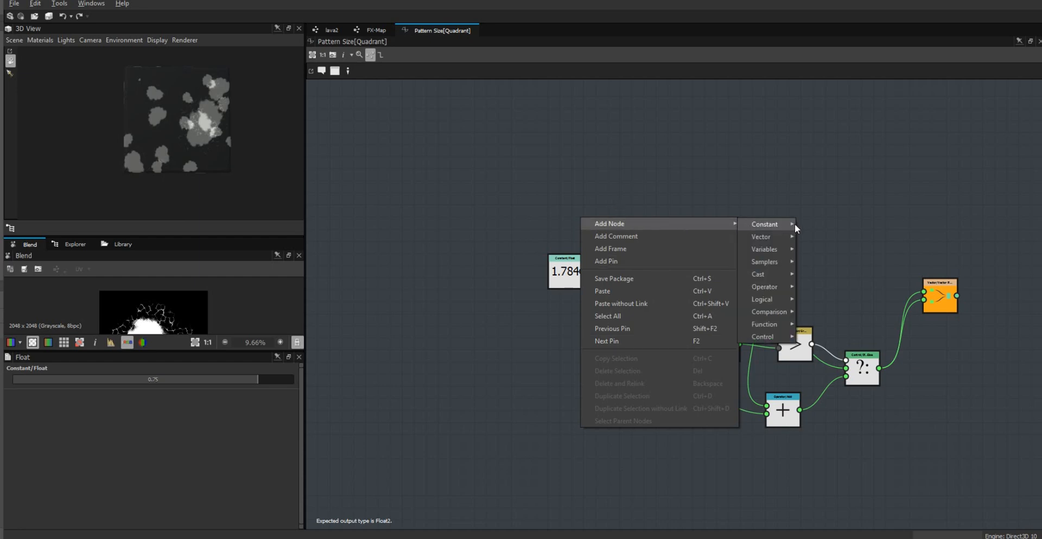
mouse_move(795, 226)
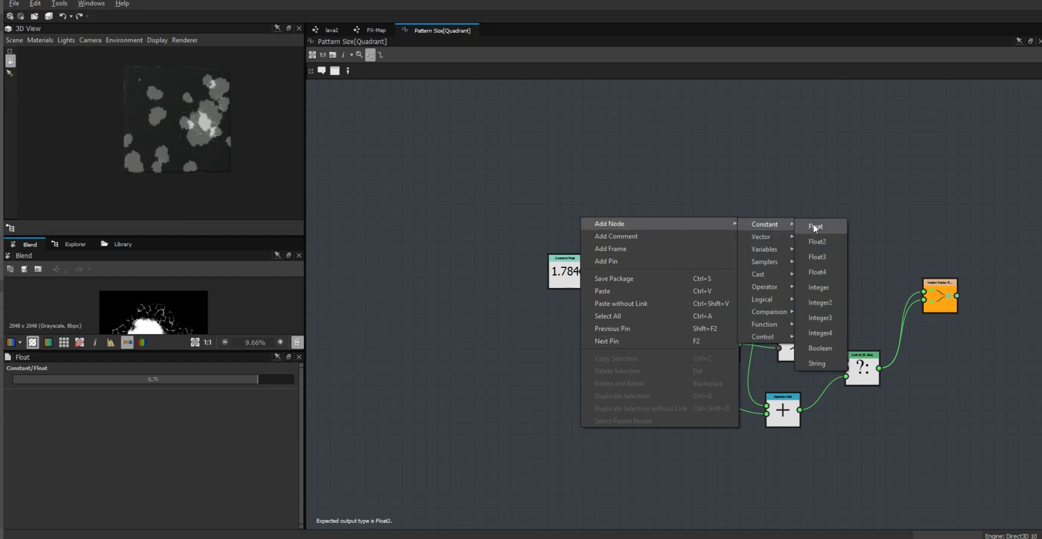
click(814, 225)
right_click(661, 407)
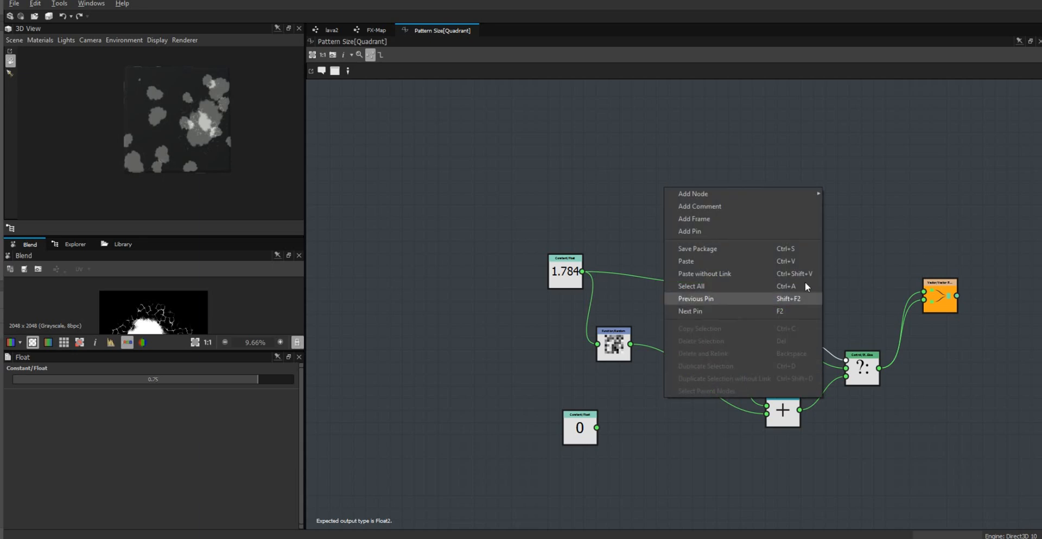
mouse_move(738, 198)
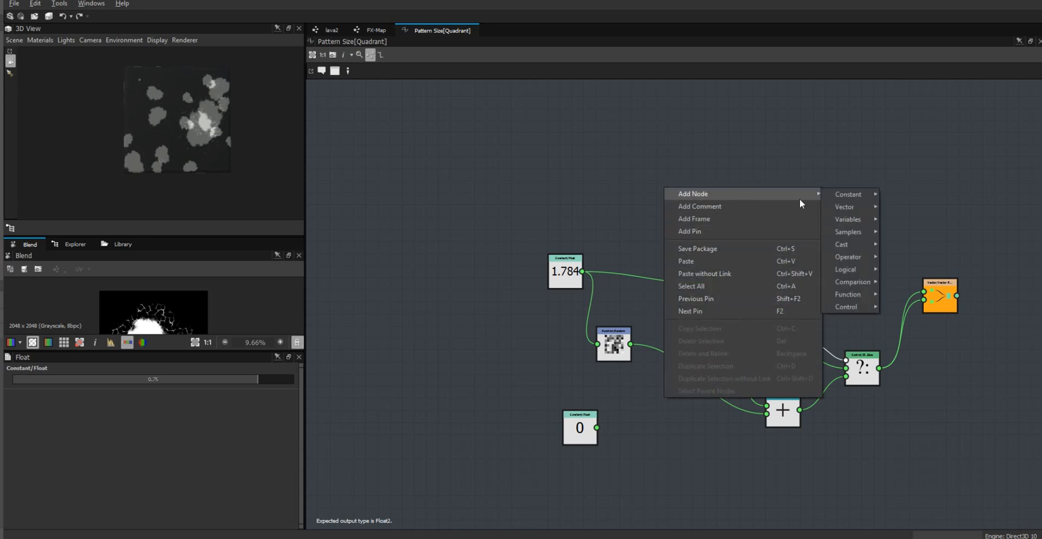
mouse_move(859, 255)
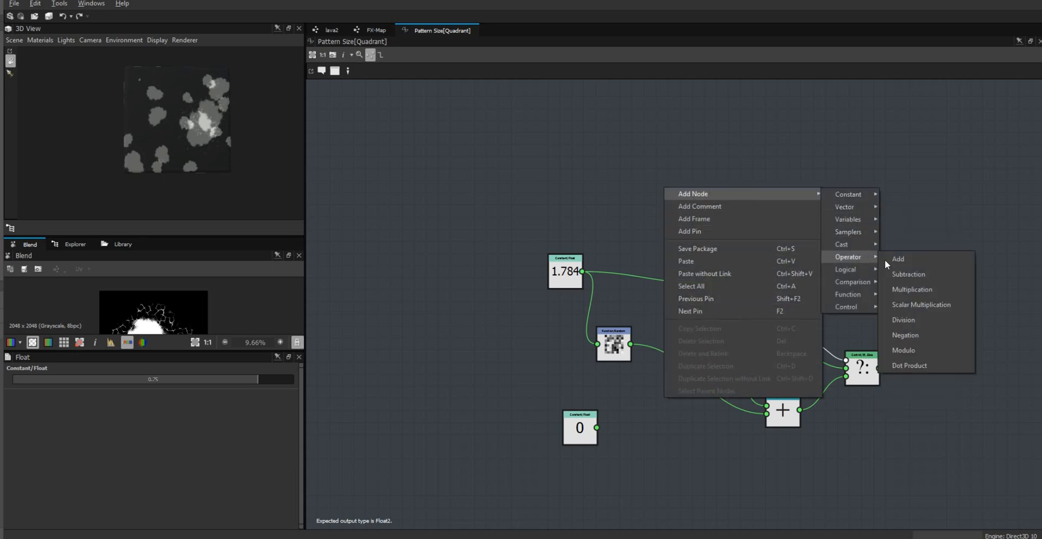
click(914, 262)
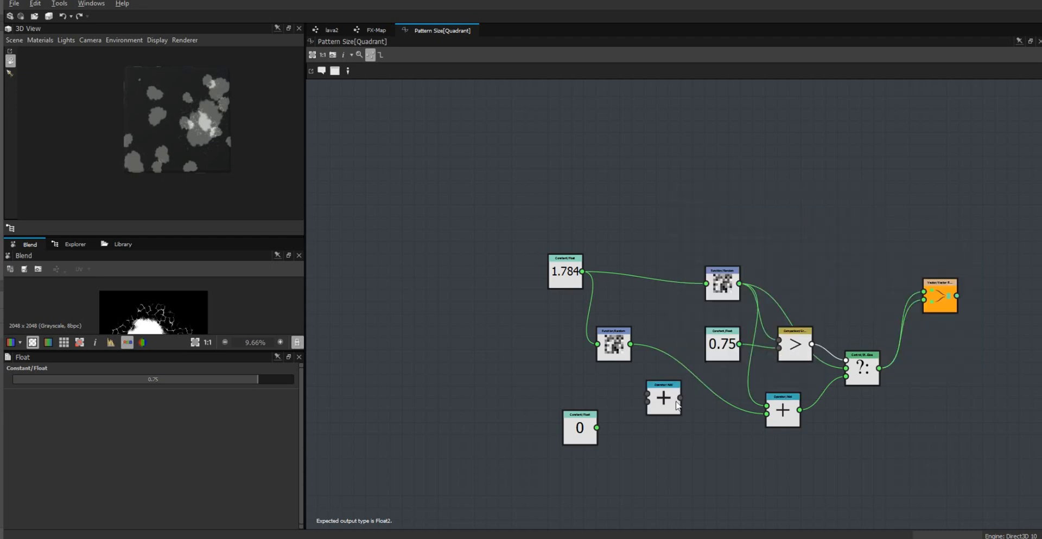
drag(646, 394, 647, 394)
click(652, 409)
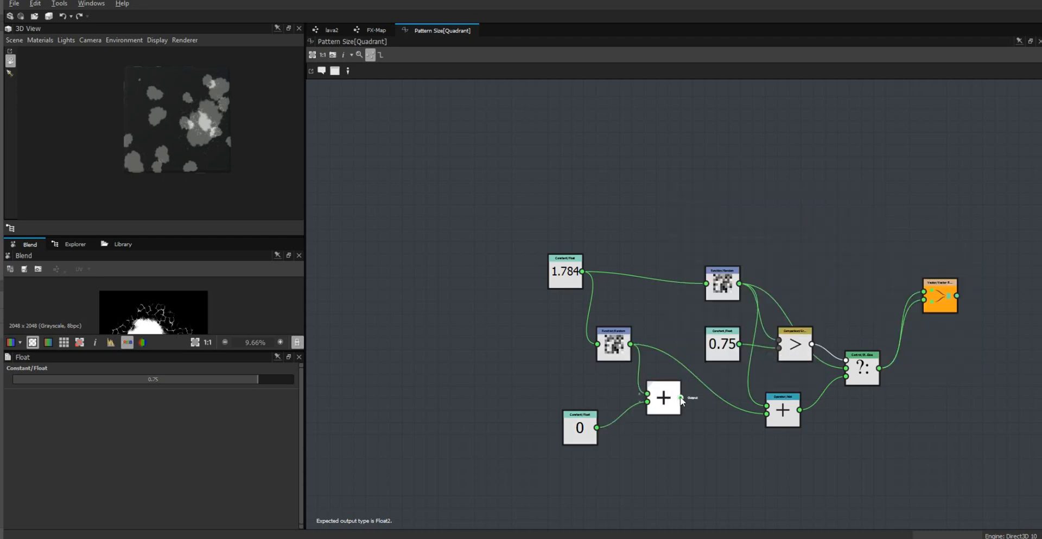
drag(765, 417, 766, 414)
- Set the new Float constant to 0.5 and the Float feeding the Random nodes to 1
click(581, 429)
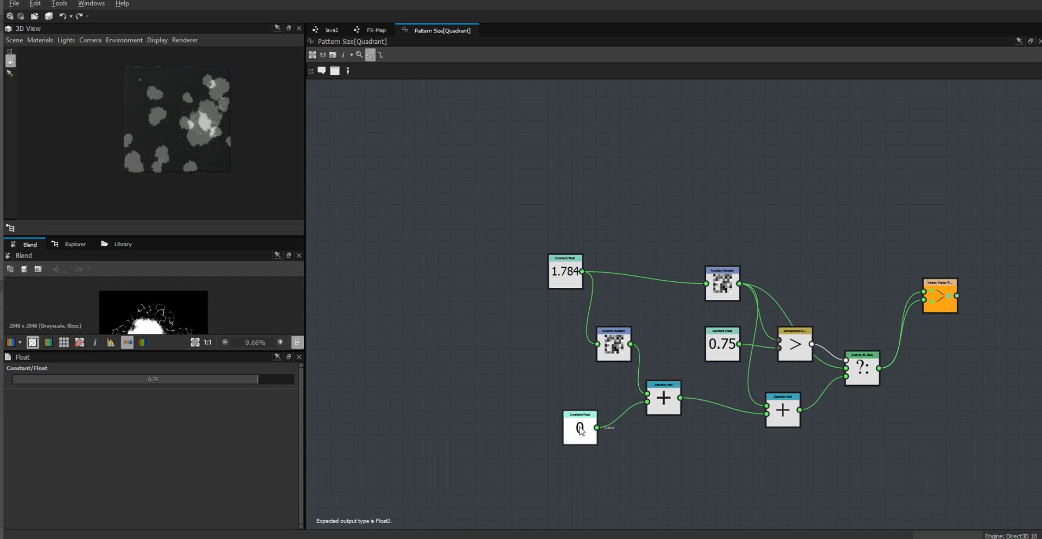
double_click(154, 379)
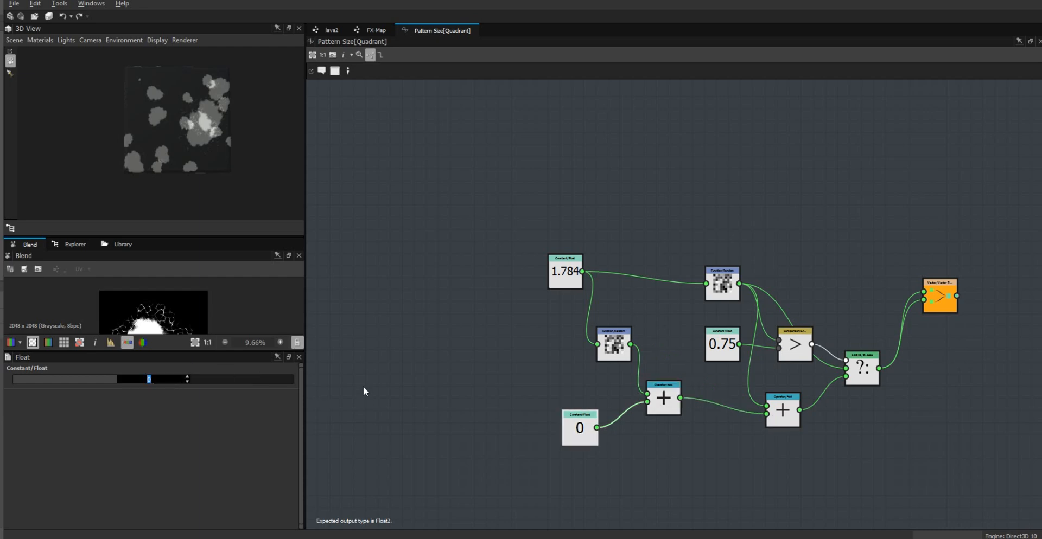
text(.5)
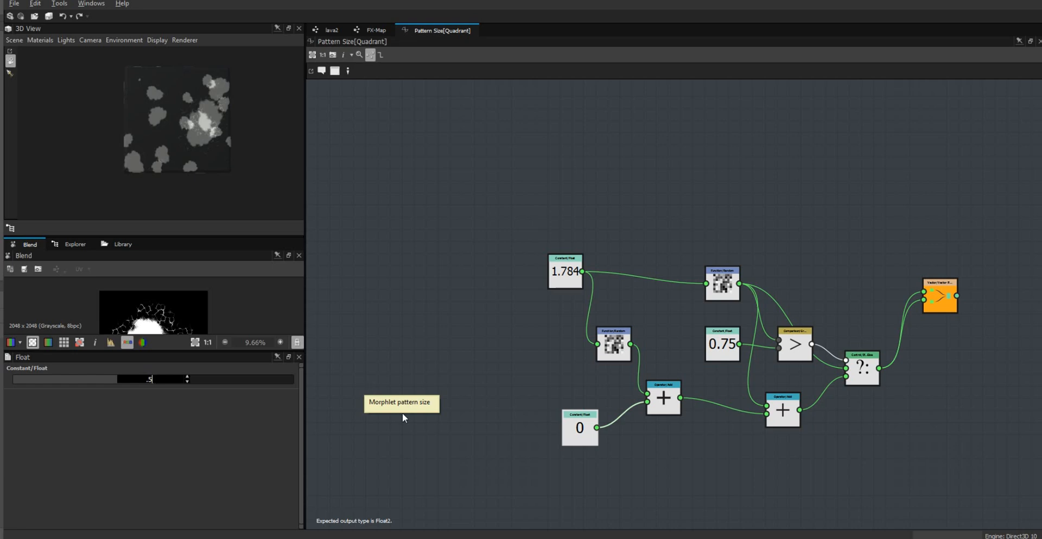
key(Return)
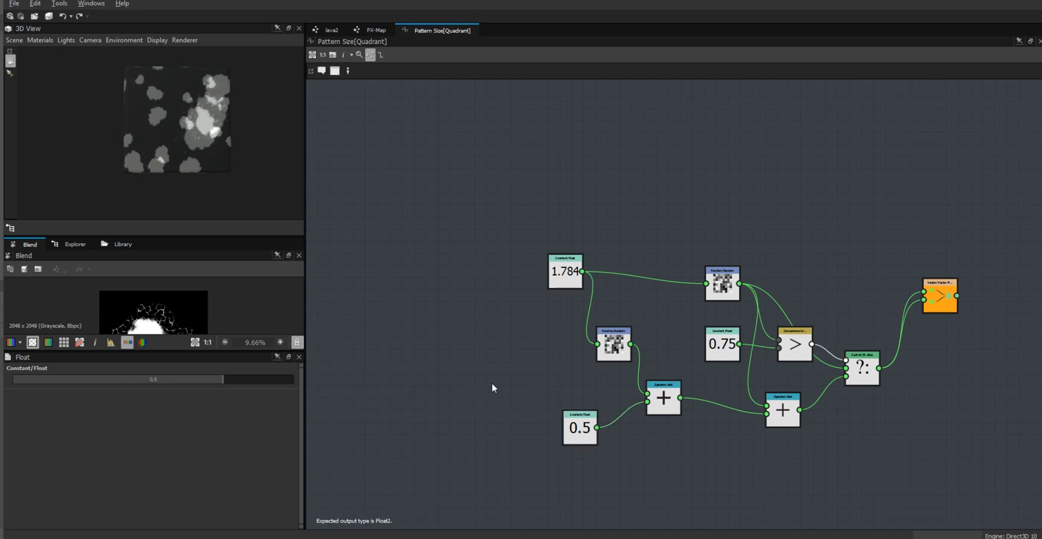
click(564, 274)
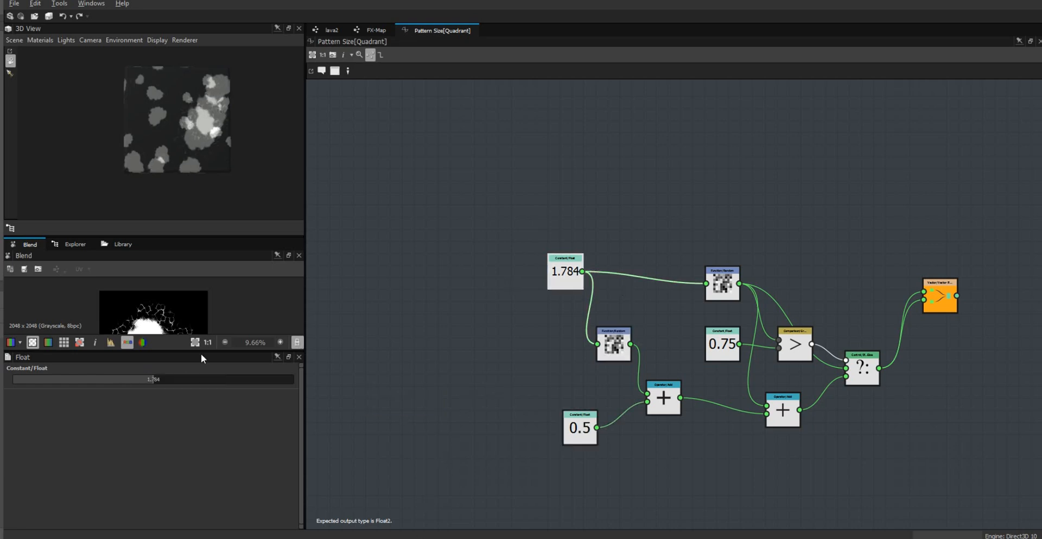
double_click(151, 379)
text(1)
key(Return)
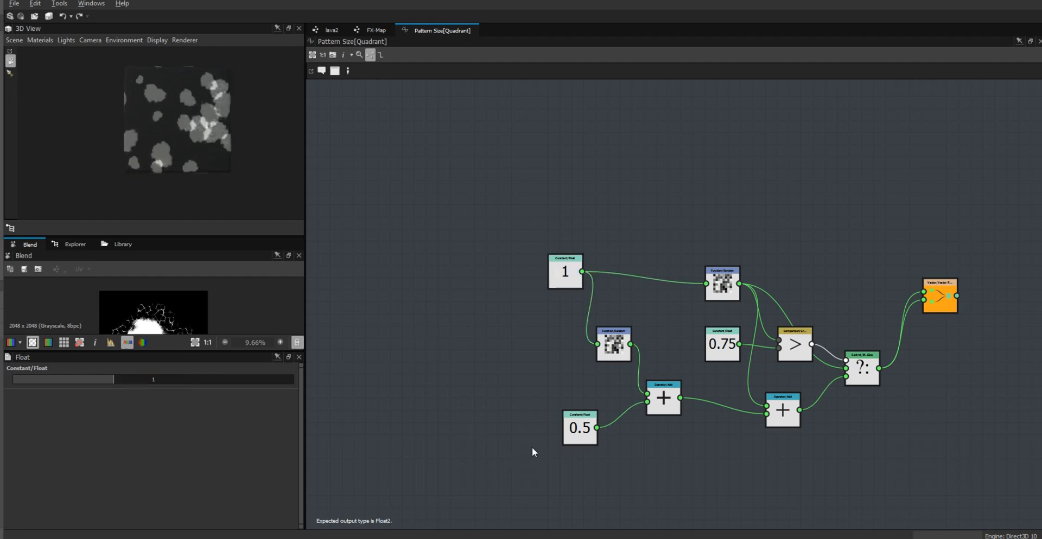
- Raise the Float constant feeding the new Add to 0.775, then to 0.864, and shift the Random nodes' Float slightly left
click(576, 431)
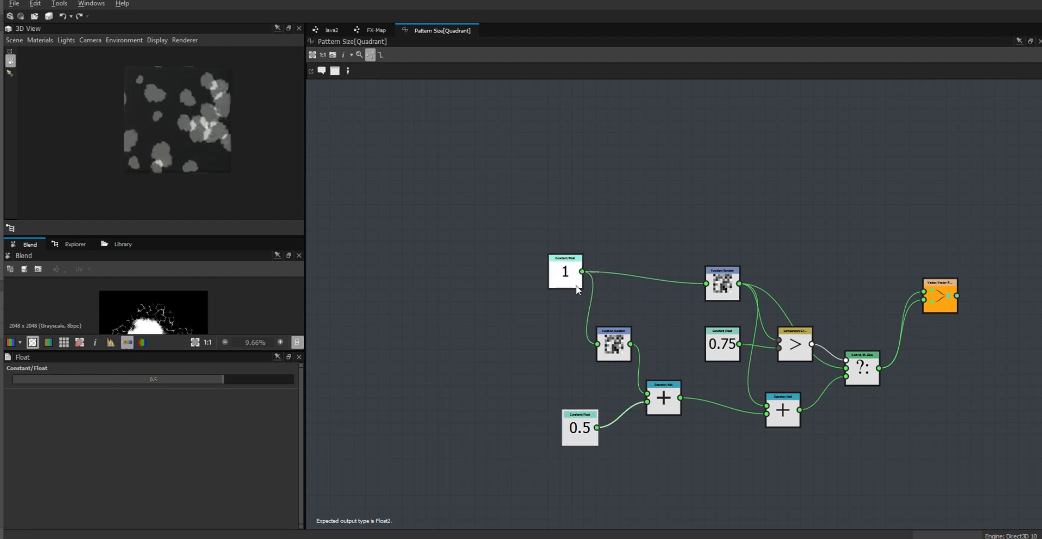
drag(222, 379, 262, 375)
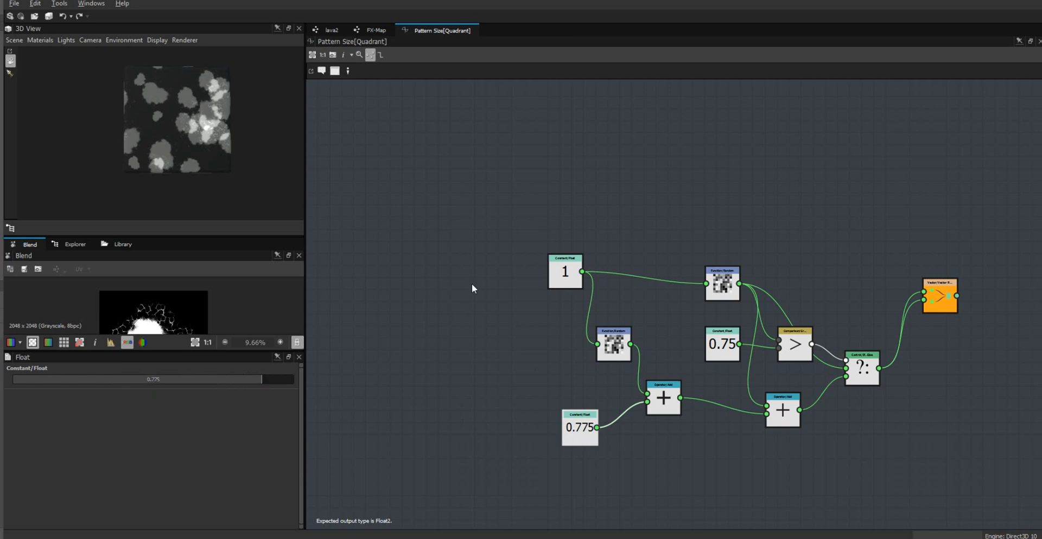
drag(565, 271, 559, 271)
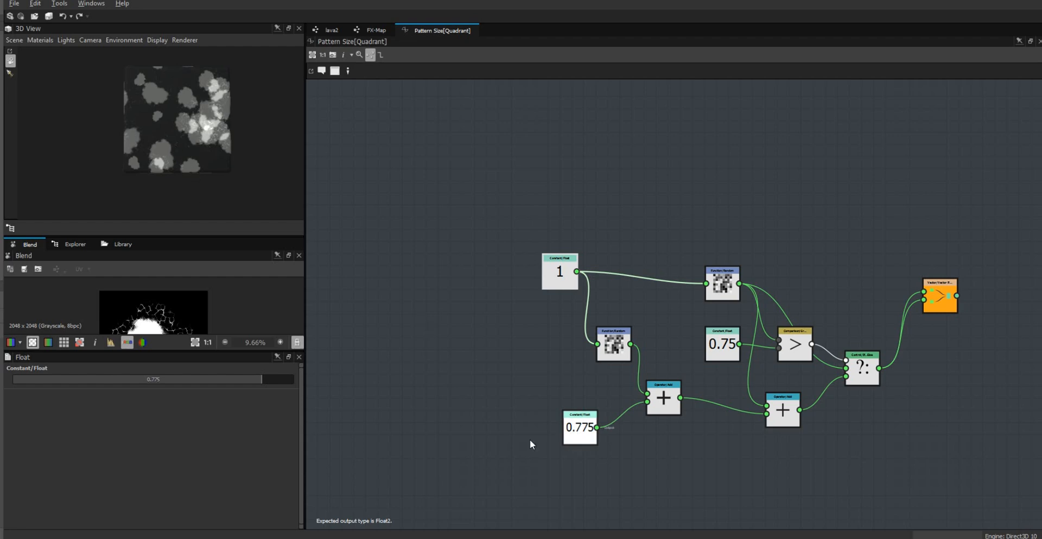
mouse_move(261, 379)
mouse_down()
mouse_move(272, 375)
mouse_move(262, 379)
mouse_up()
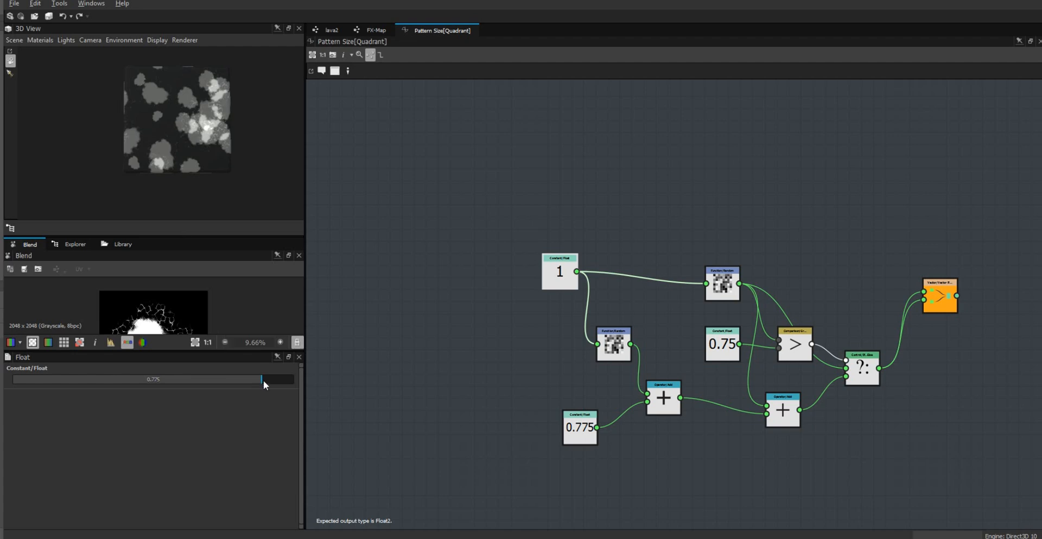
drag(262, 380, 275, 380)
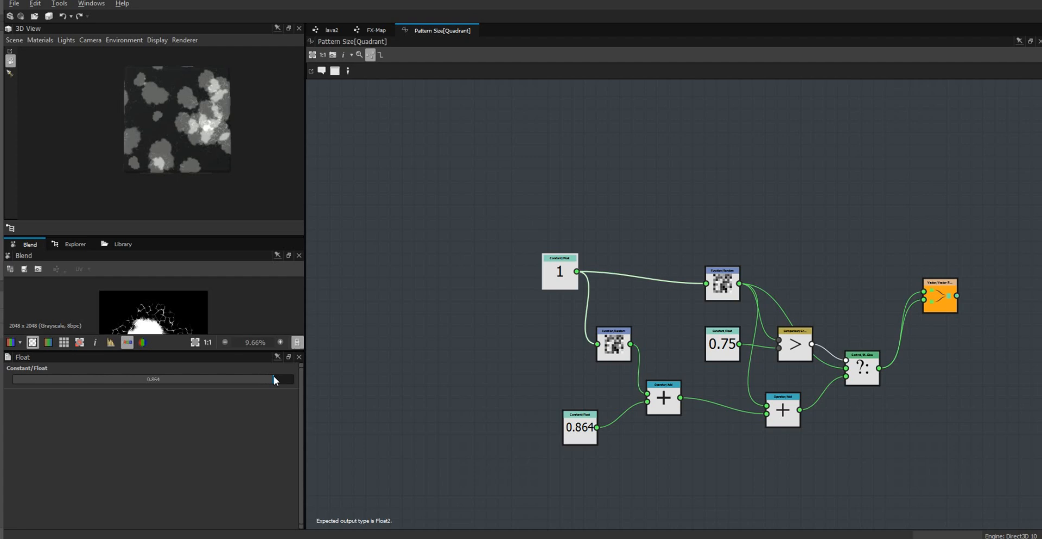
- Tidy the function graph by spacing out the existing Add, the Greater comparison and the If...Else node
drag(792, 414, 768, 421)
drag(803, 348, 803, 342)
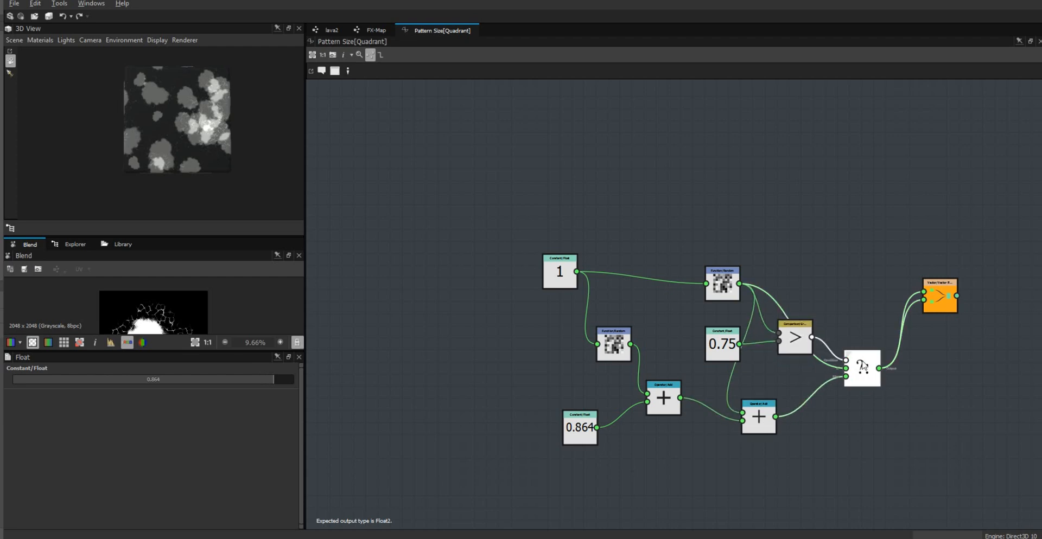
drag(863, 368, 869, 356)
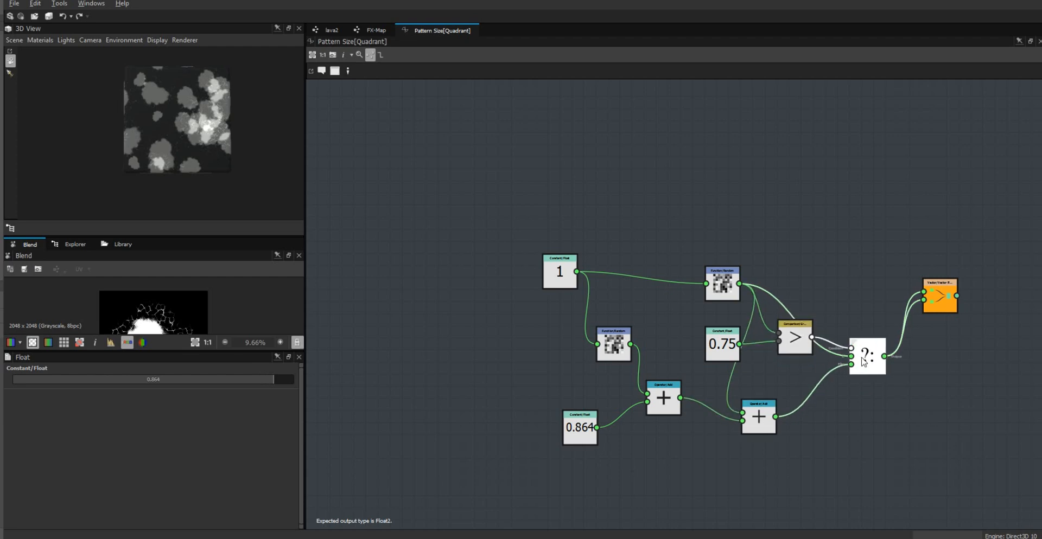
- Return to the lava2 graph, republish the package, and reload it in Substance Player to preview the crust pattern
click(331, 31)
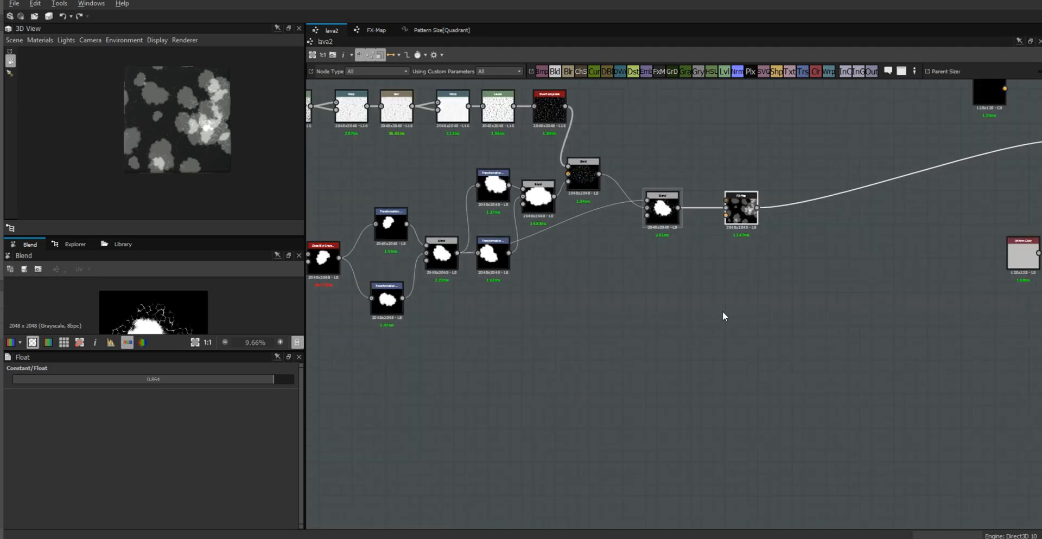
middle_drag(725, 344, 729, 394)
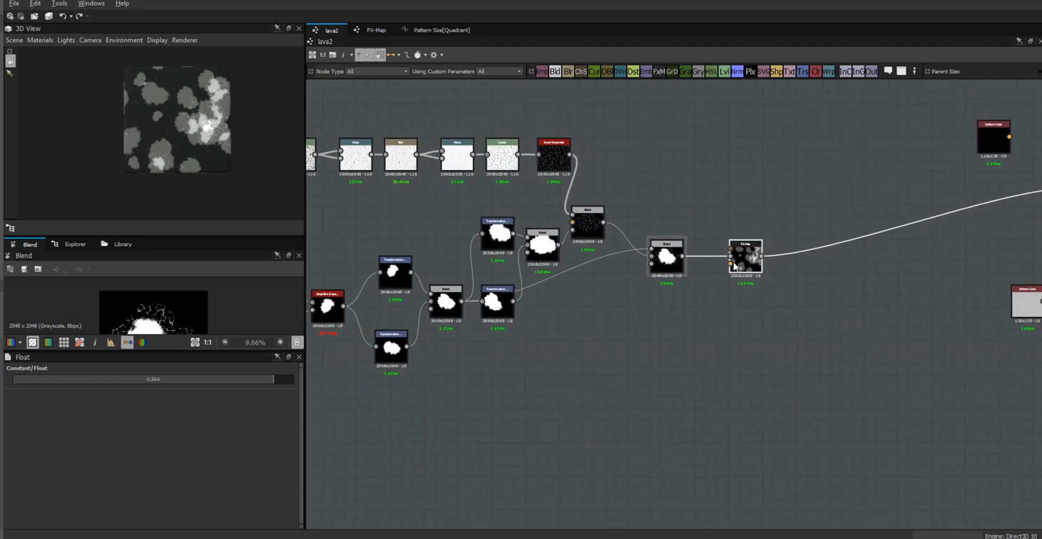
click(71, 244)
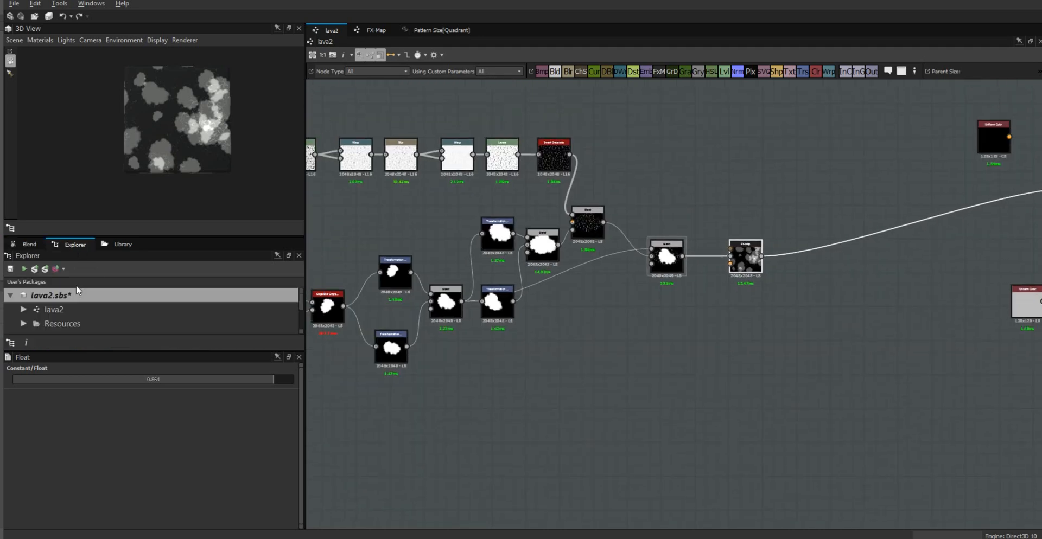
click(46, 270)
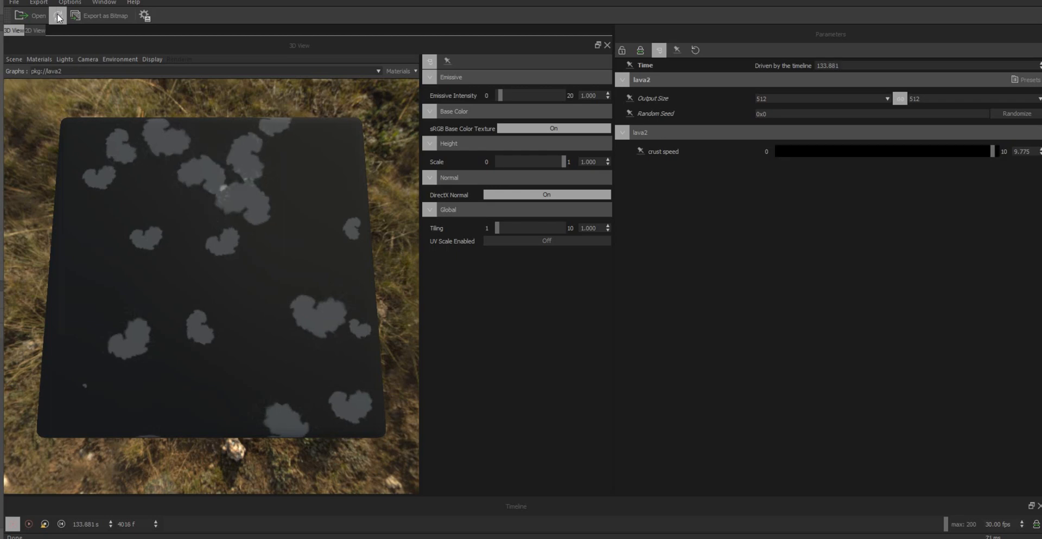
click(58, 17)
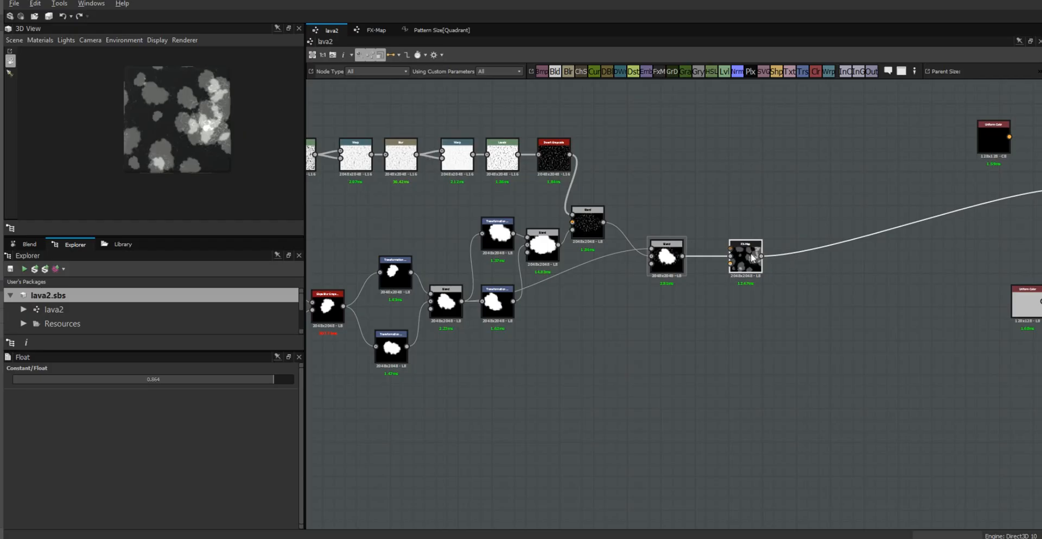
- Move the FX-Map closer to the Blend, insert a Levels node right after it, and show the Levels histogram
drag(752, 258, 721, 259)
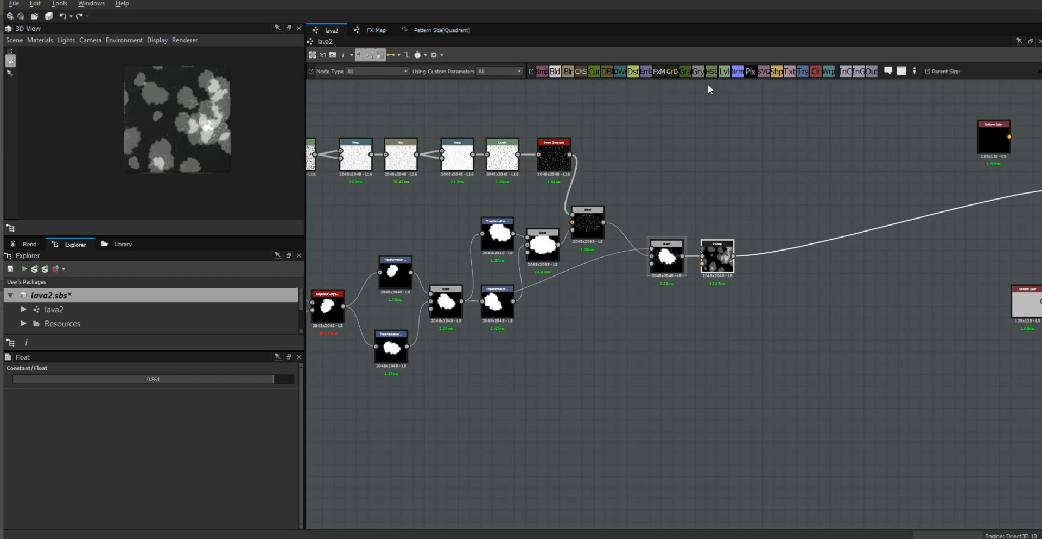
drag(730, 93, 782, 252)
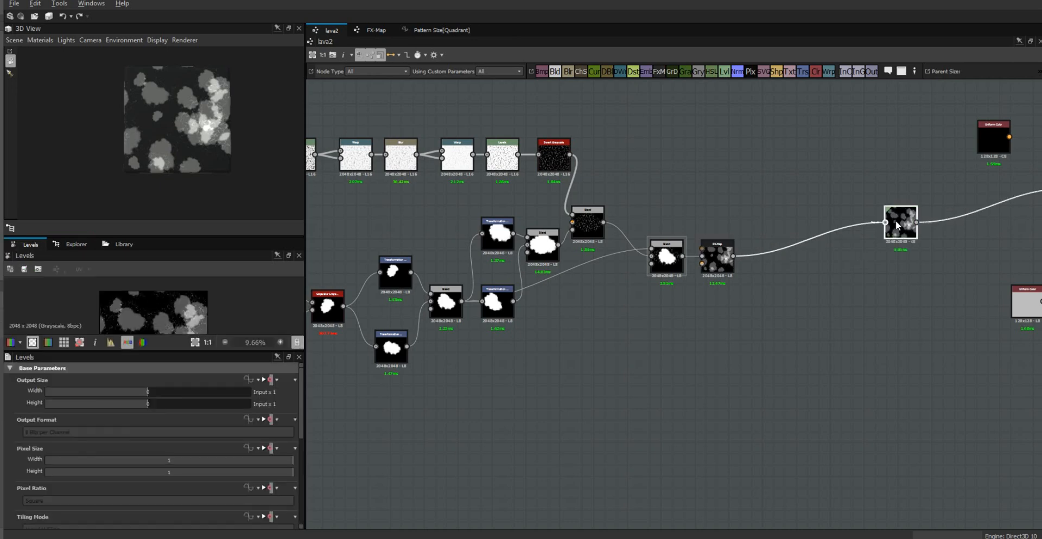
drag(895, 221, 769, 249)
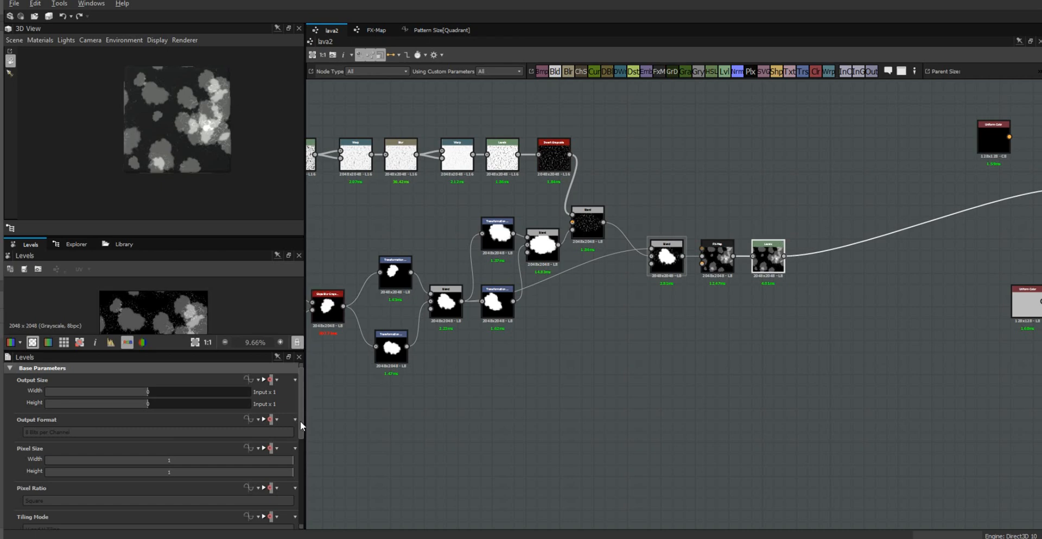
drag(300, 421, 299, 504)
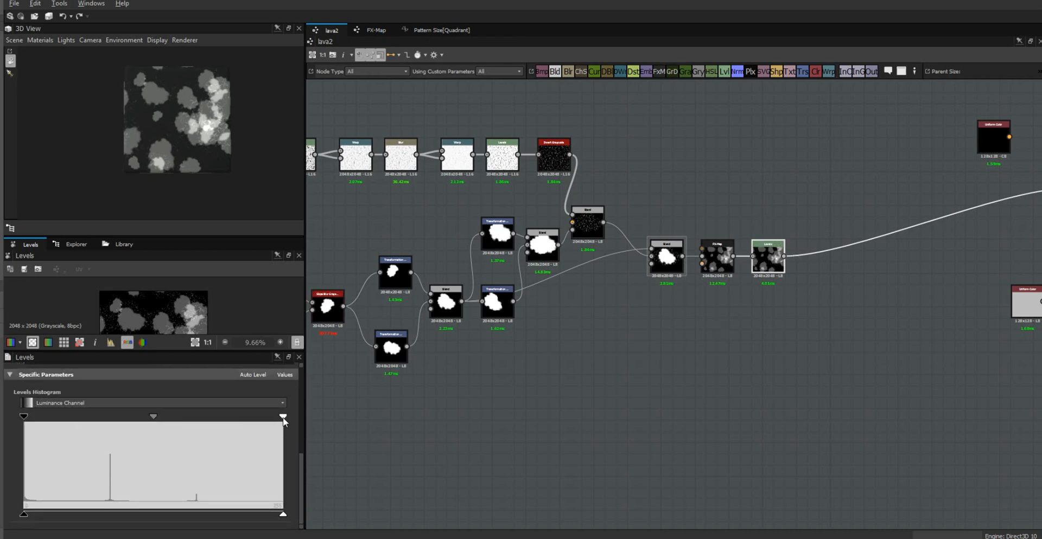
- Lower the white input point of the Levels node after the FX-Map and shift its midtone toward black to brighten the crust blobs strongly
drag(282, 417, 210, 426)
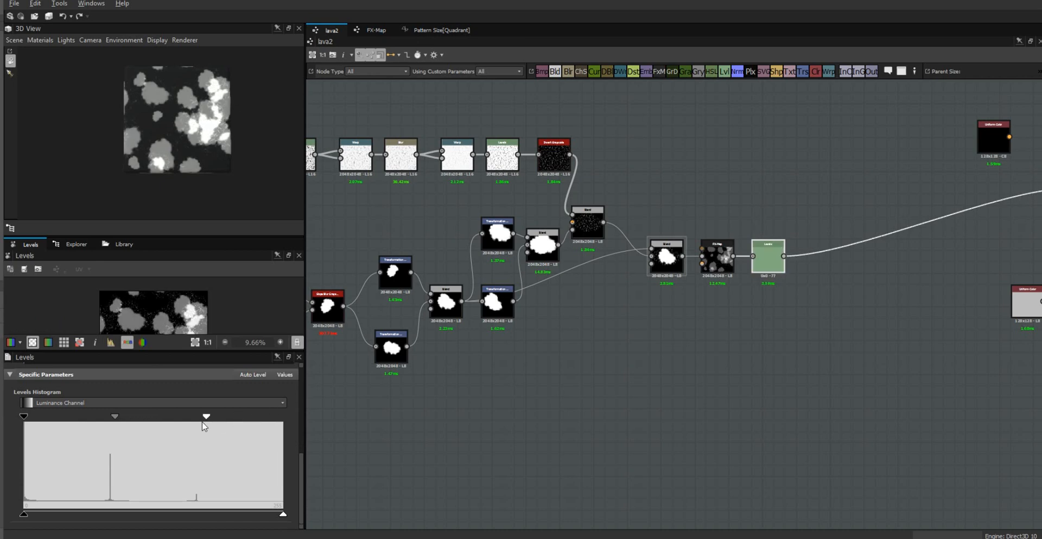
drag(204, 426, 198, 423)
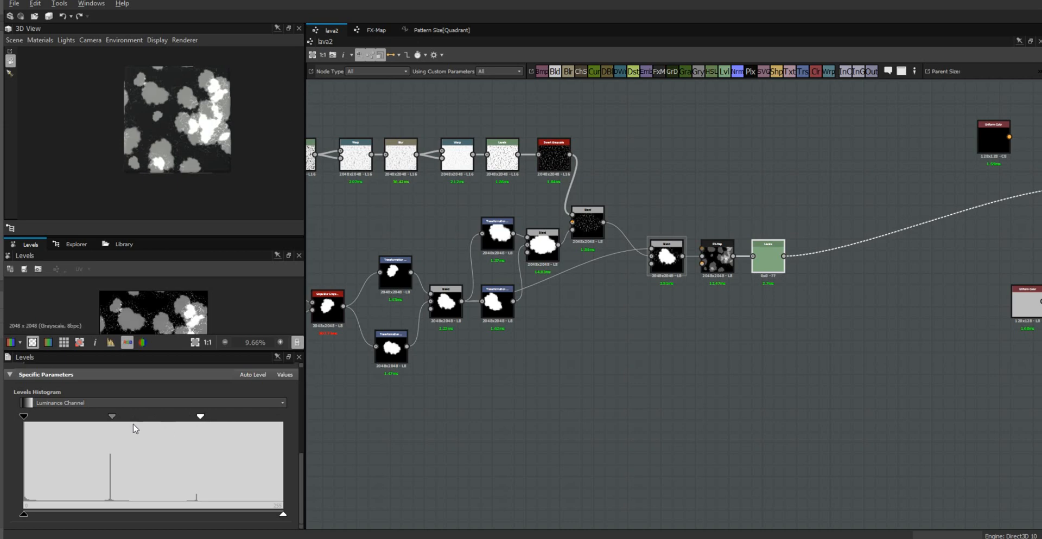
drag(201, 418, 193, 419)
mouse_move(109, 418)
mouse_down()
mouse_move(189, 421)
mouse_move(144, 420)
mouse_up()
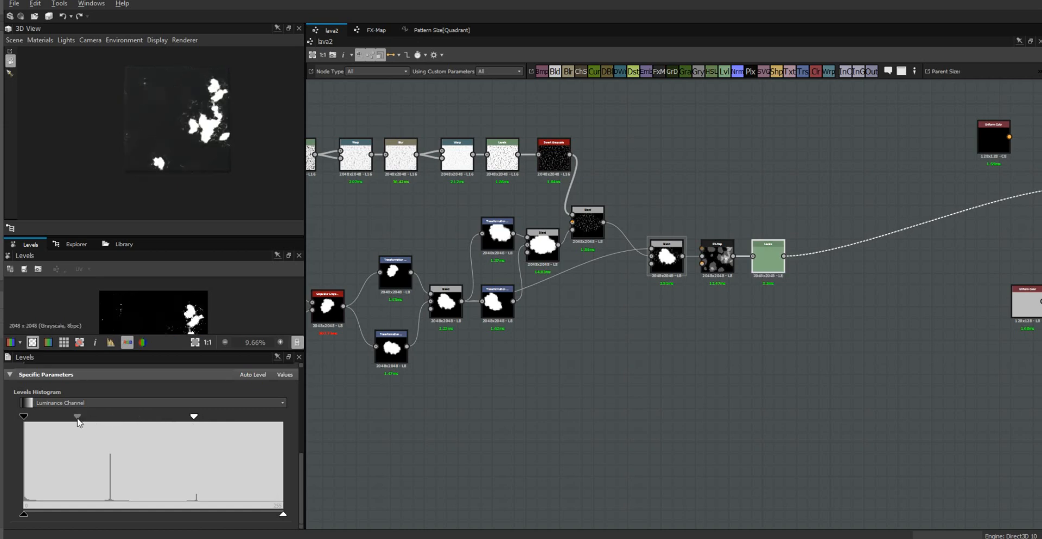
drag(78, 419, 85, 422)
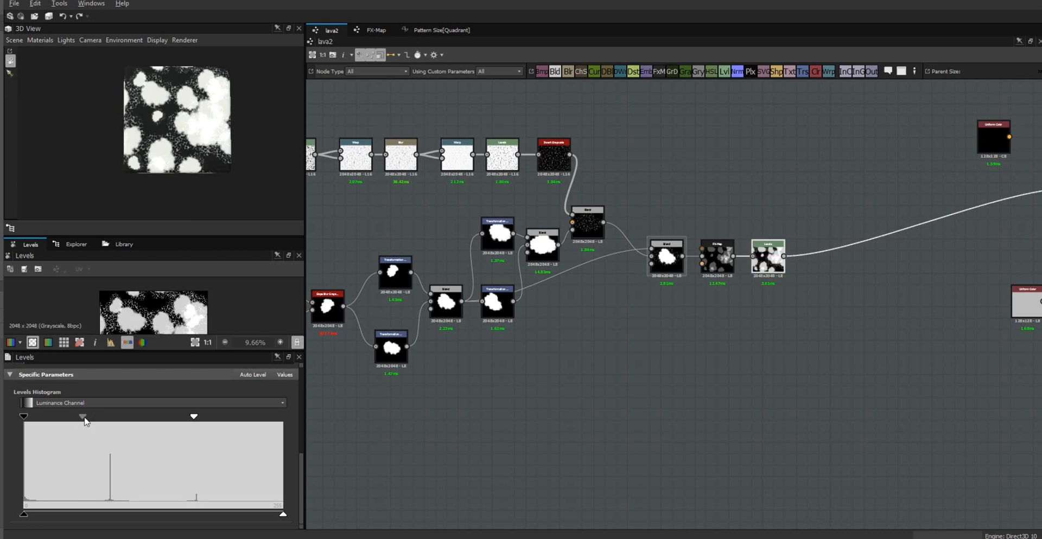
drag(194, 418, 159, 421)
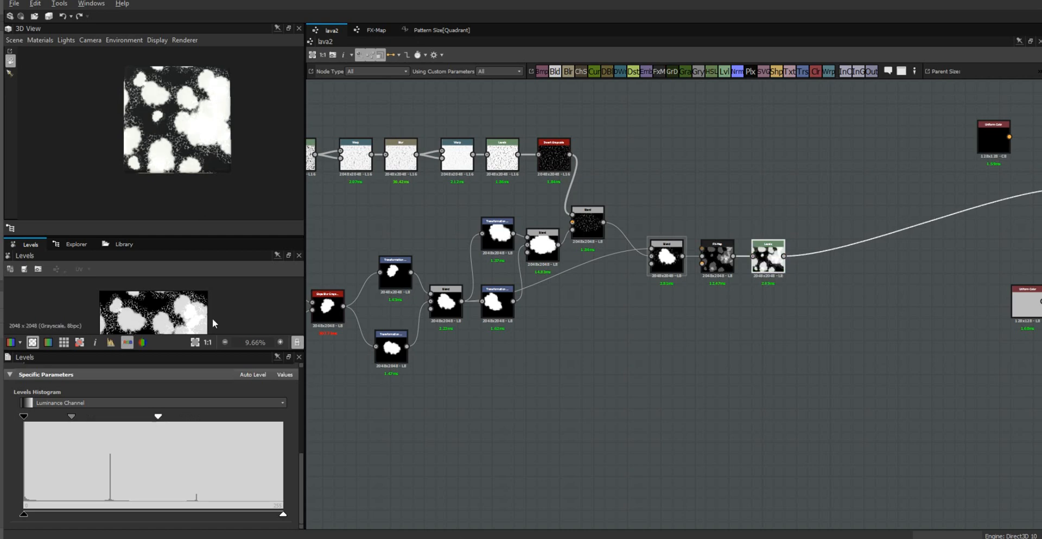
- Inspect the crust pattern up close in the 3D preview and raise the Levels white input point slightly to soften the brightening
scroll(217, 130, up, 5)
scroll(216, 124, up, 1)
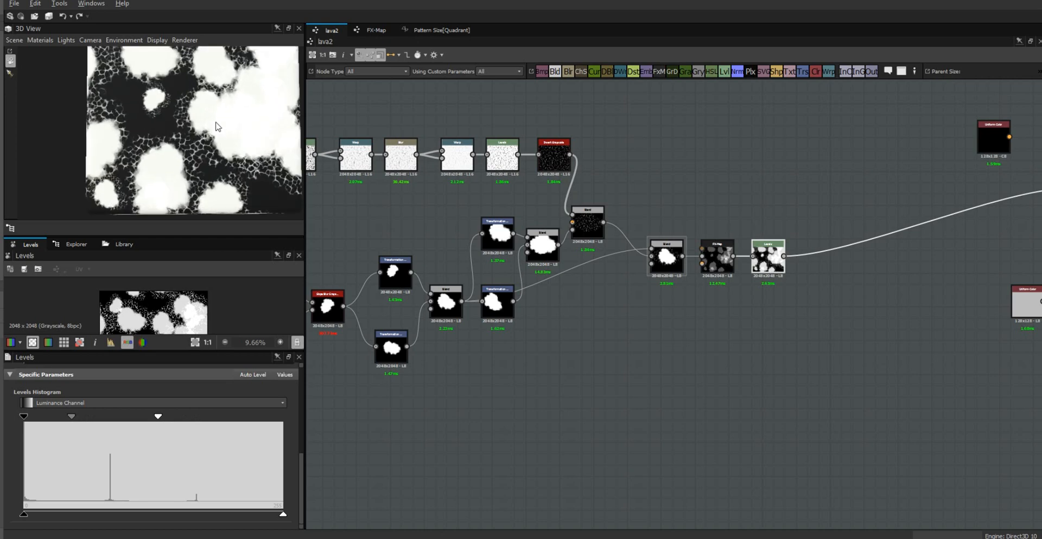
mouse_move(216, 142)
middle_down()
mouse_move(204, 158)
mouse_move(216, 133)
middle_up()
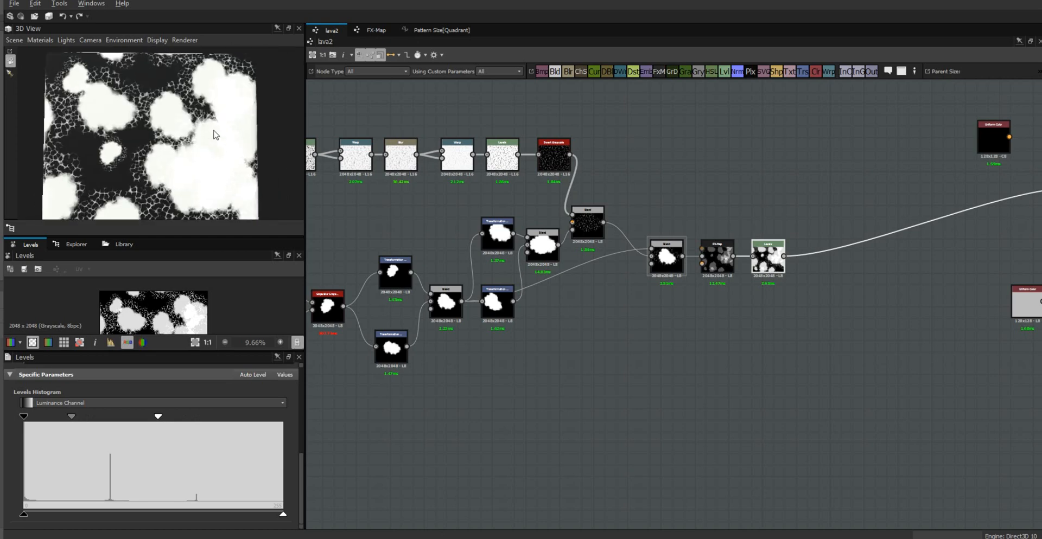
drag(163, 421, 170, 420)
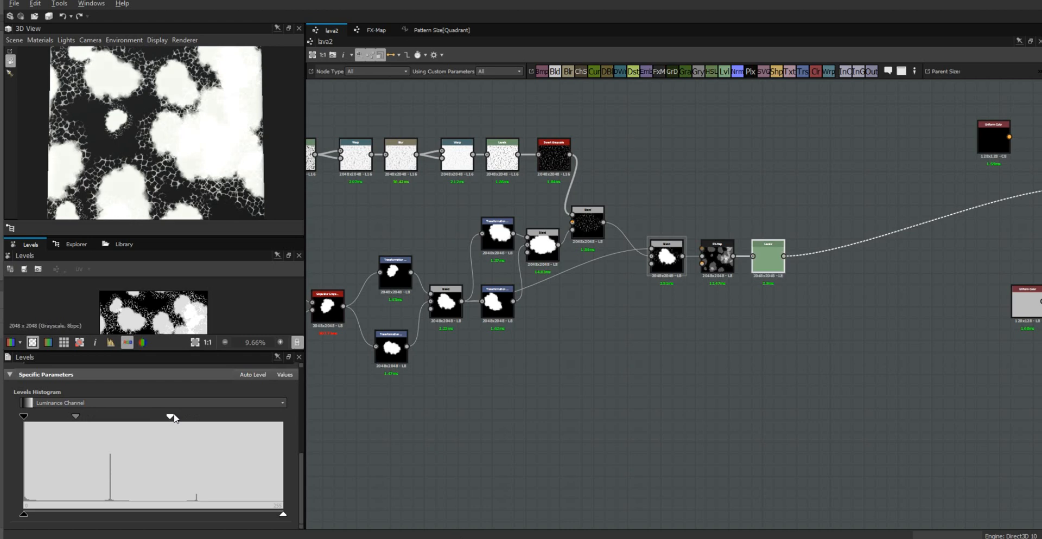
drag(174, 415, 177, 417)
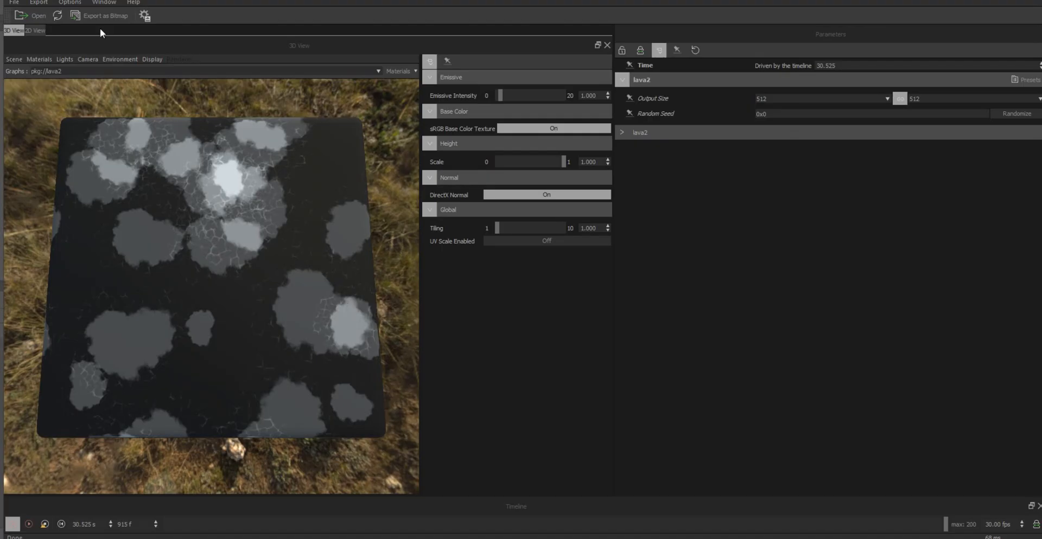
- Open the finished lavaFlow_1 substance in Substance Player as a reference, then return to the lava2 graph and compare its 3D preview
click(32, 16)
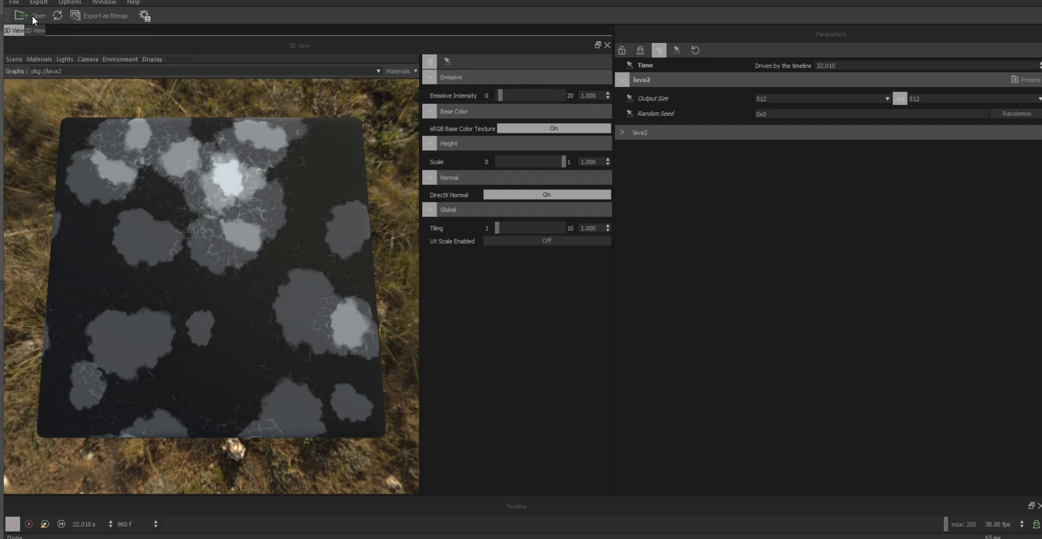
click(32, 15)
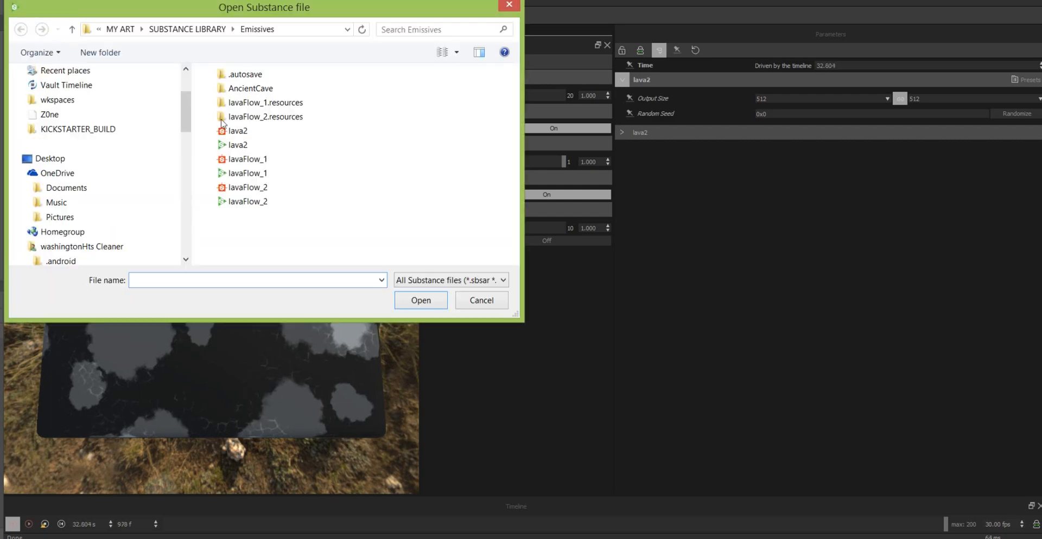
double_click(238, 175)
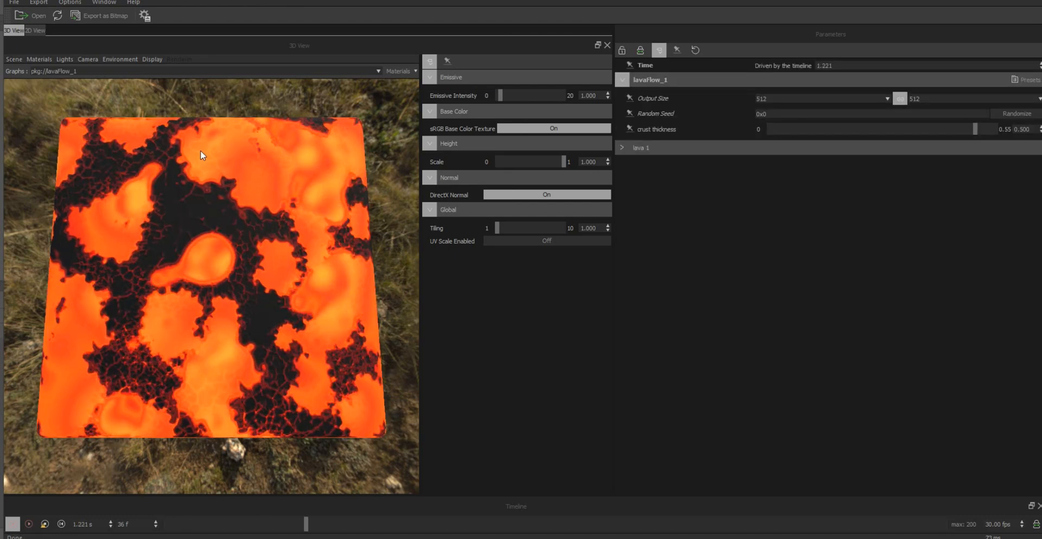
scroll(202, 154, up, 2)
scroll(205, 129, up, 2)
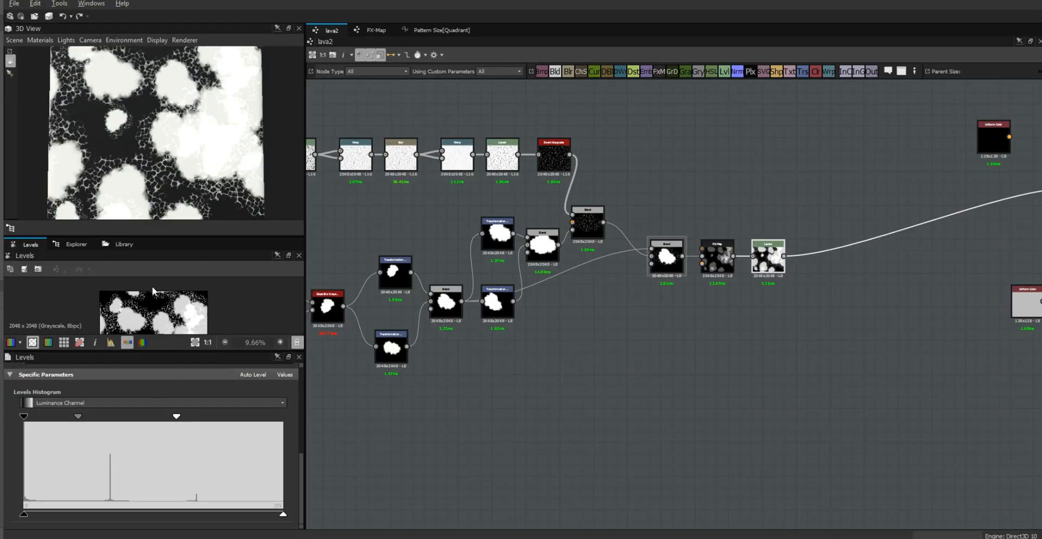
scroll(165, 132, down, 2)
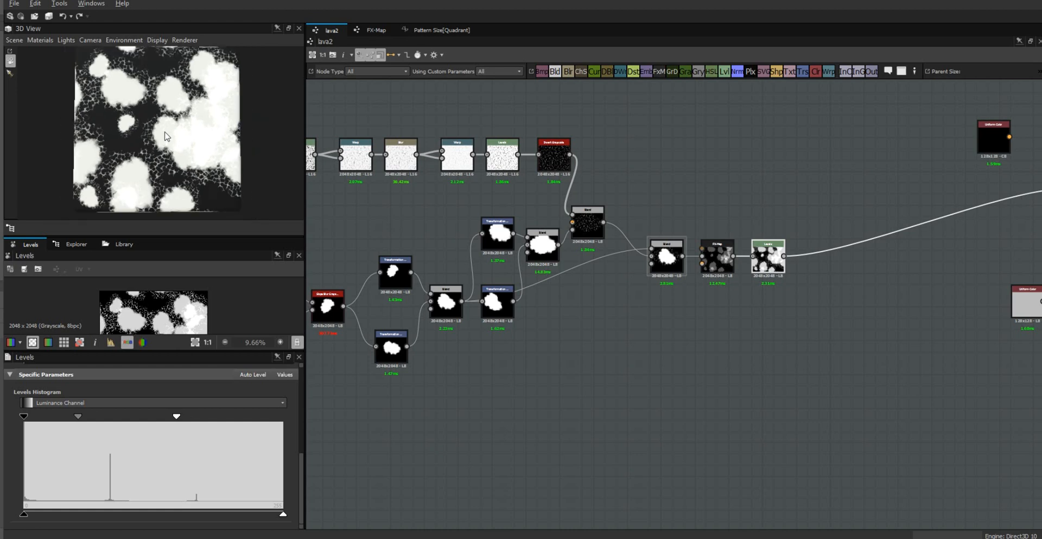